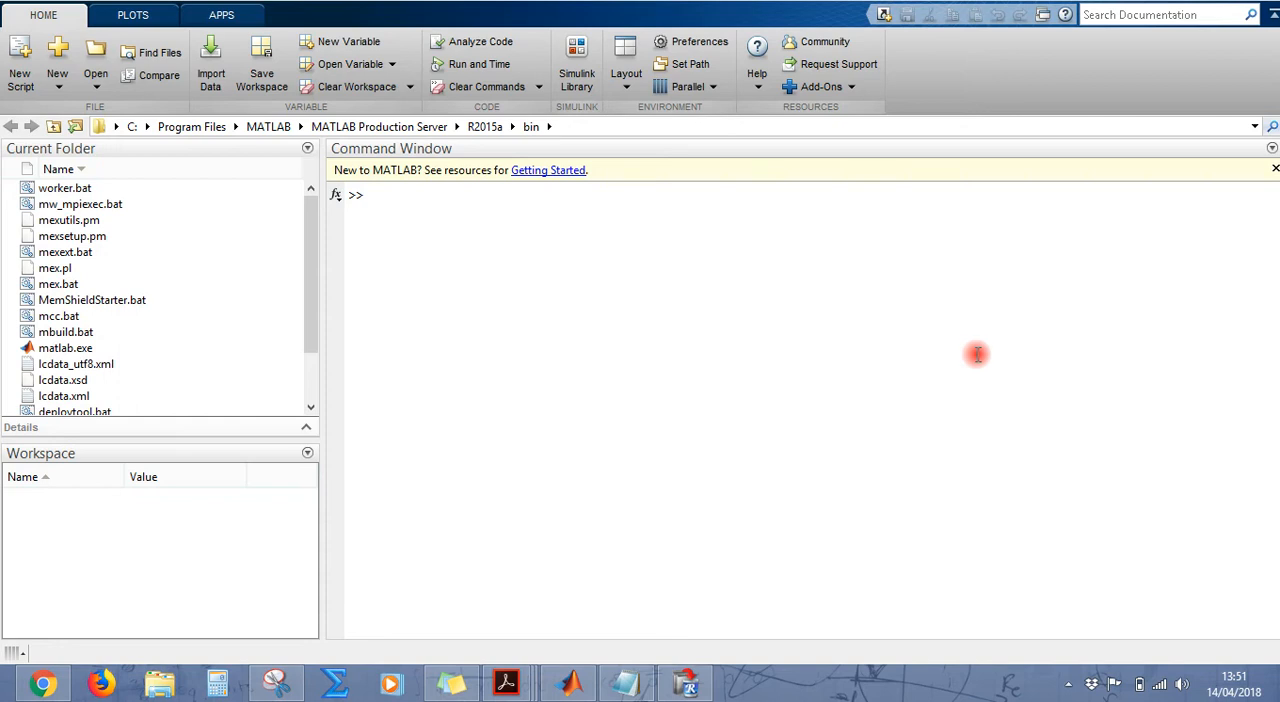
Step: Switch to the Sinais e Sistemas PDF in Adobe Reader and view the convolution sum equation (2.3)
mouse_move(505, 684)
left_click(658, 608)
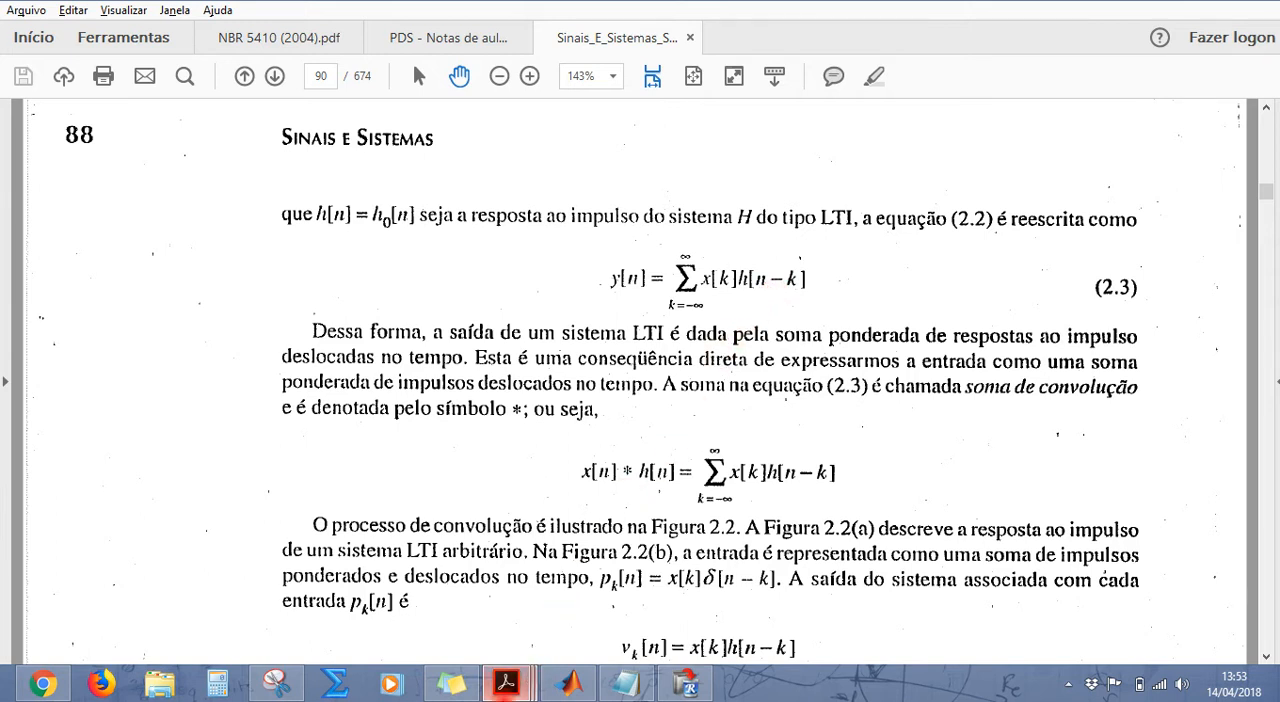
Step: Switch back to MATLAB and open the Simulink Library Browser with the simulink command
left_click(563, 688)
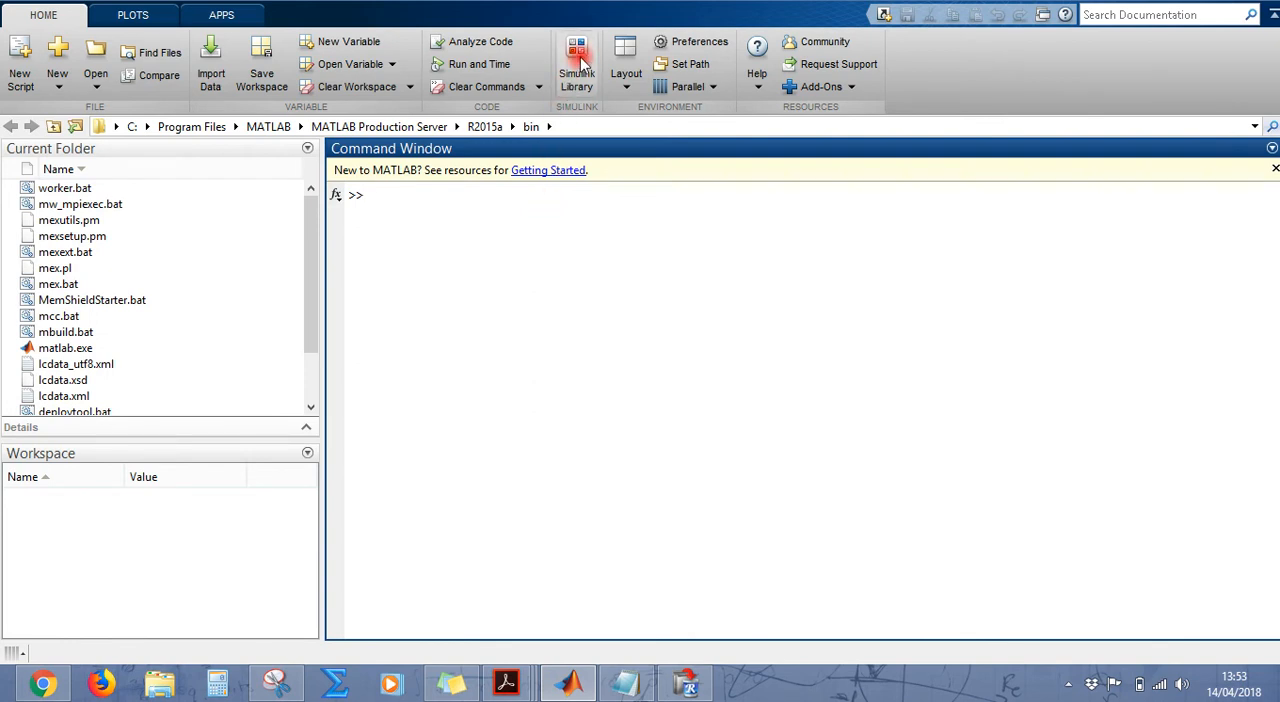
type("simulink")
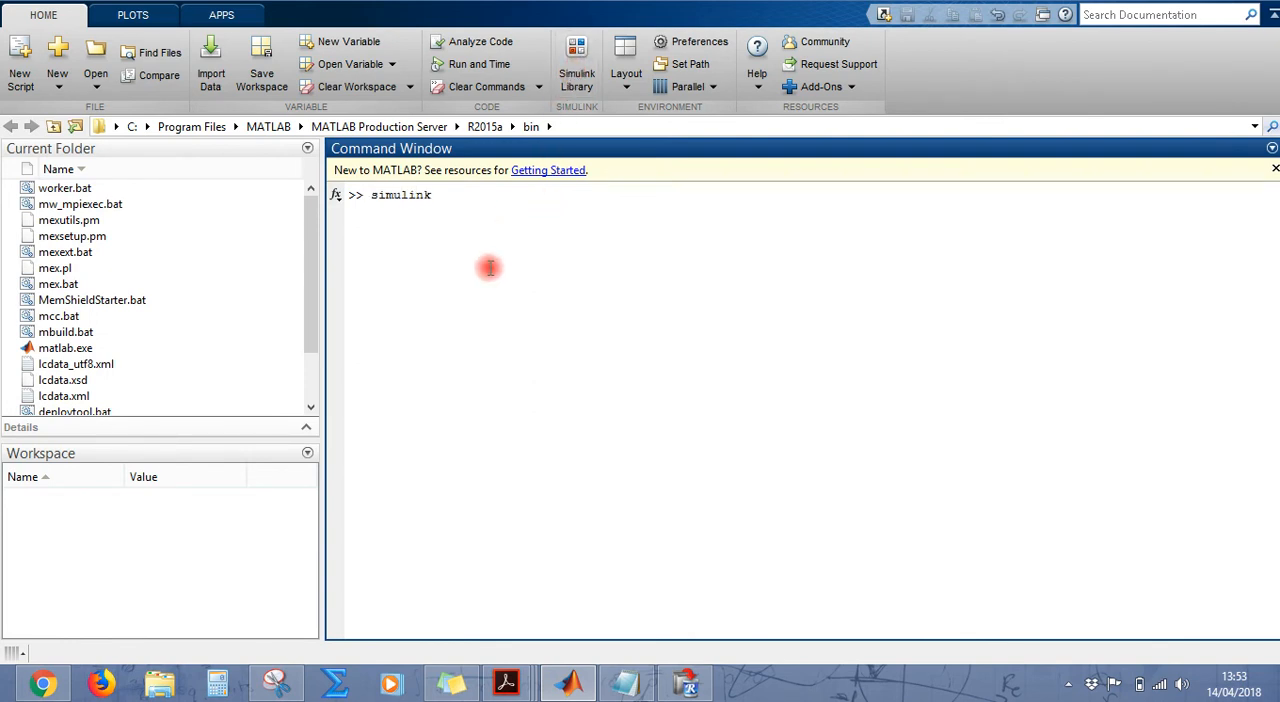
key("Return")
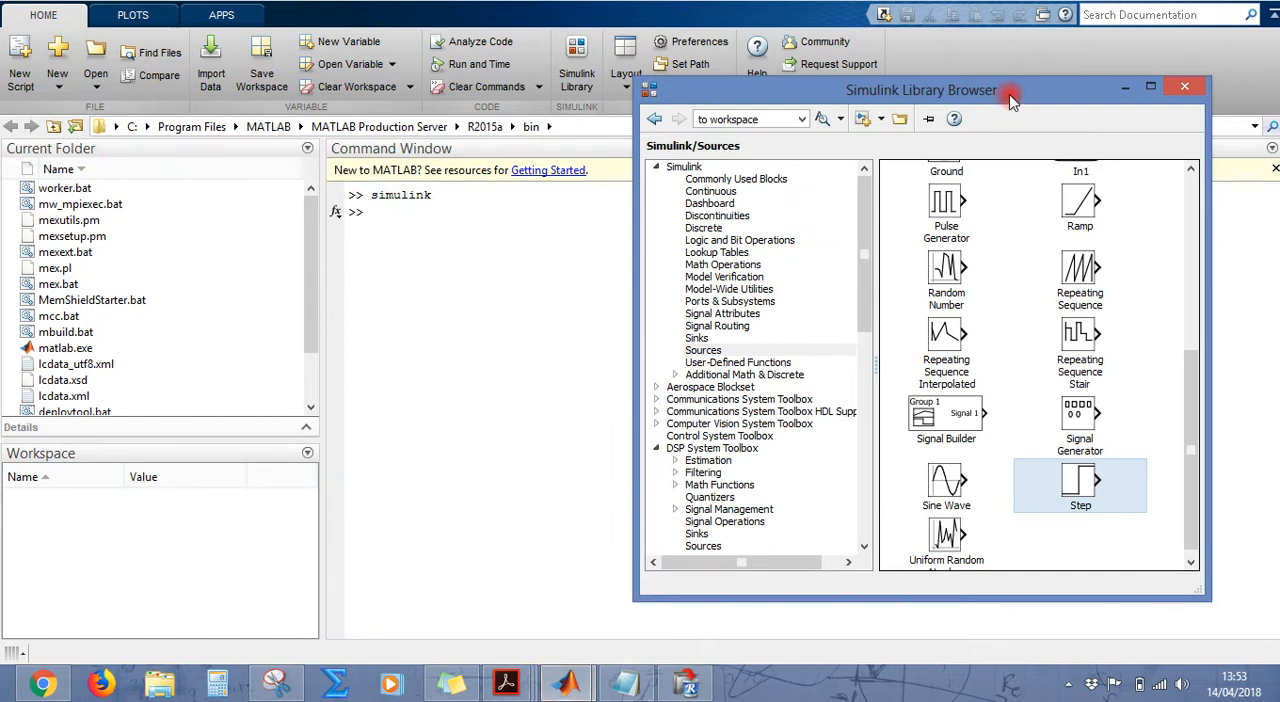
Step: Create a new blank Simulink model and arrange its window side by side with the Library Browser
mouse_move(865, 190)
left_mouse_down()
mouse_move(846, 346)
mouse_move(849, 205)
left_mouse_up()
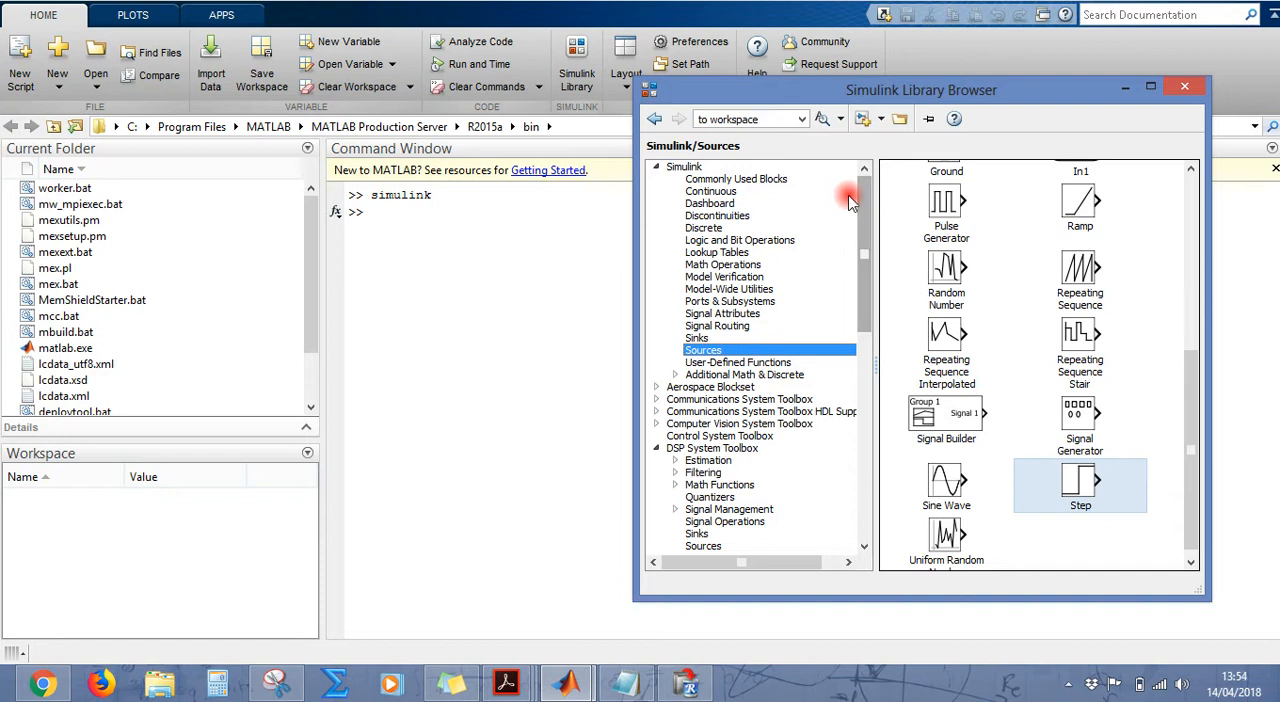
left_click(864, 120)
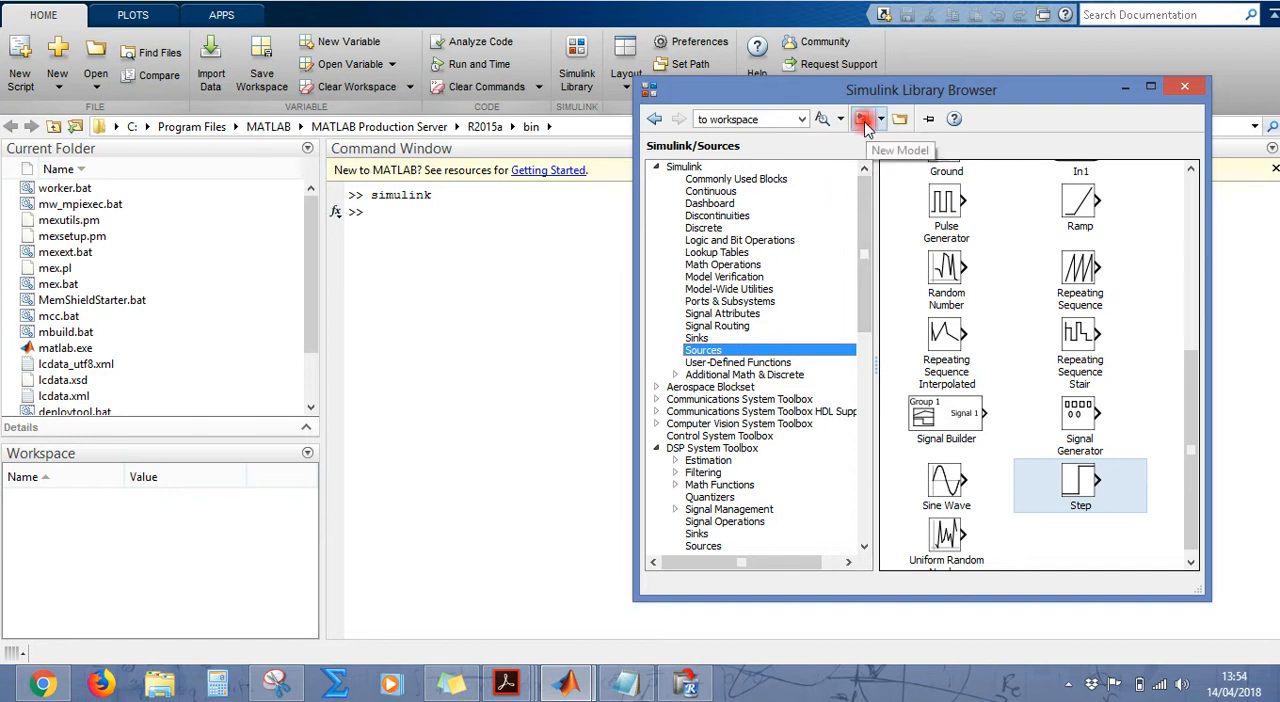
left_click(865, 125)
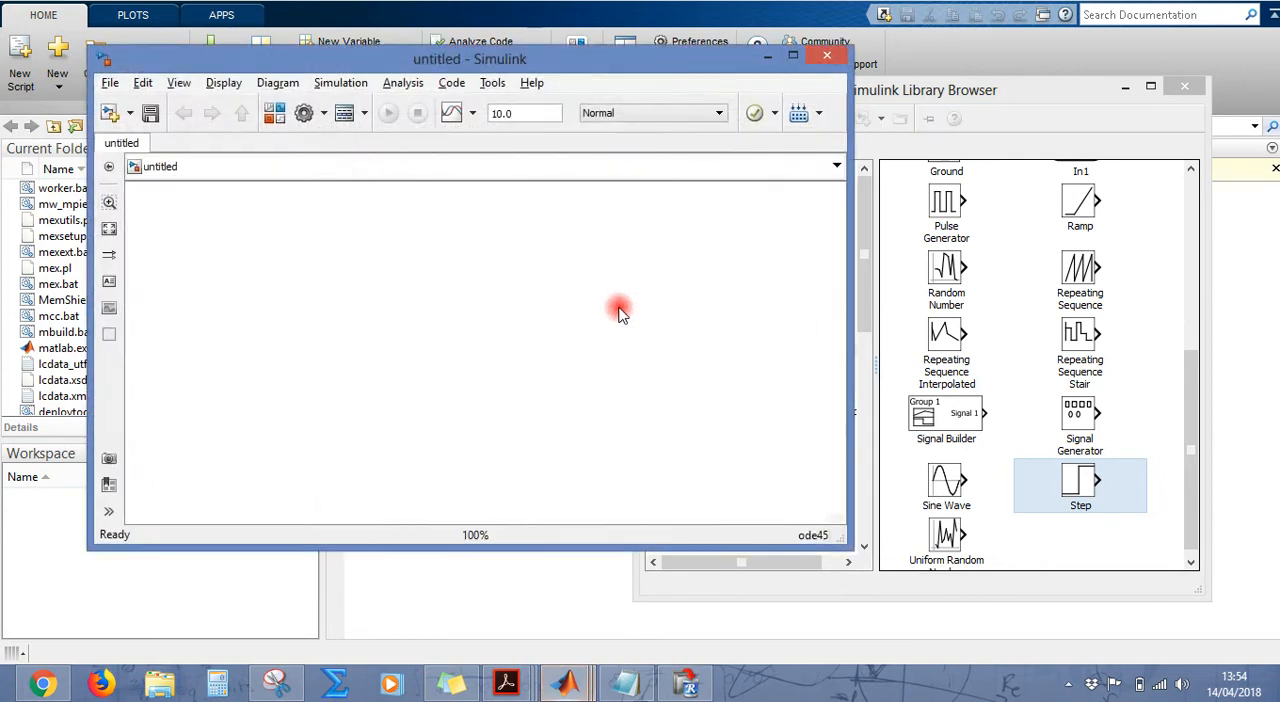
left_click_drag(544, 62, 449, 66)
left_click_drag(985, 90, 1071, 73)
left_click(490, 218)
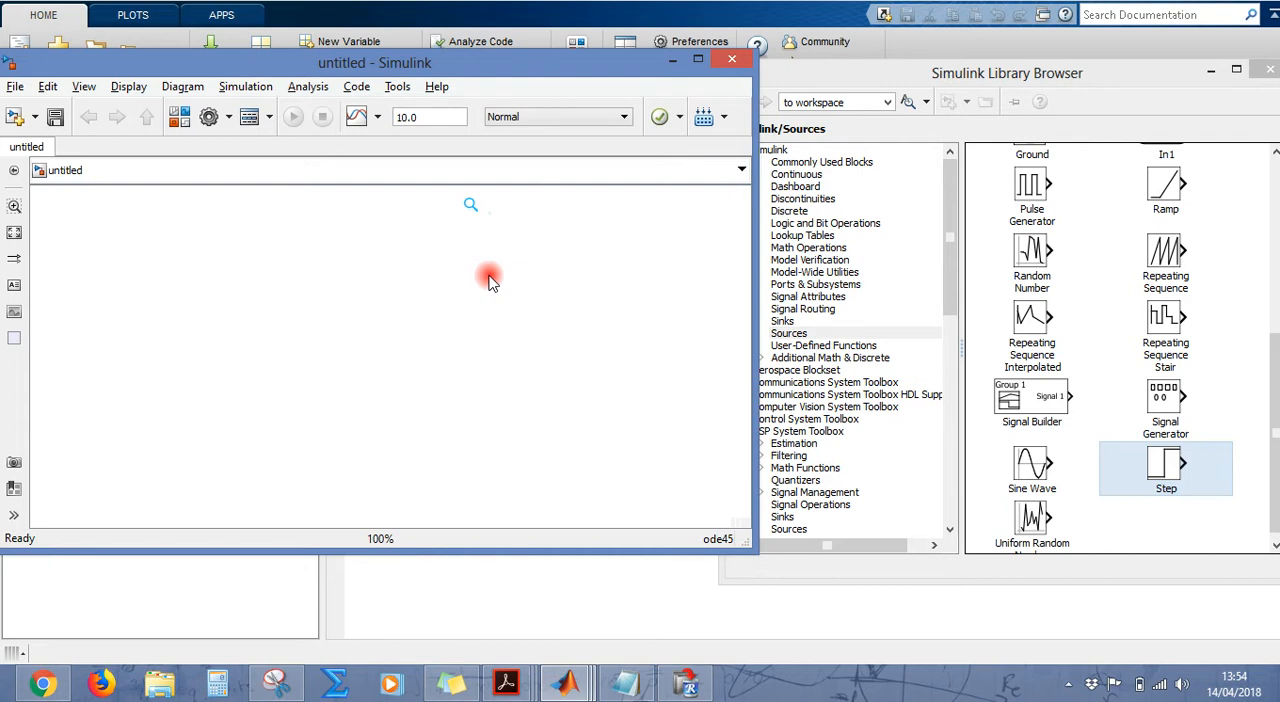
Step: Switch to the PDF in Adobe Reader and review the convolution sum for y[n] in equation (2.3)
key("alt+Tab")
left_click(487, 278)
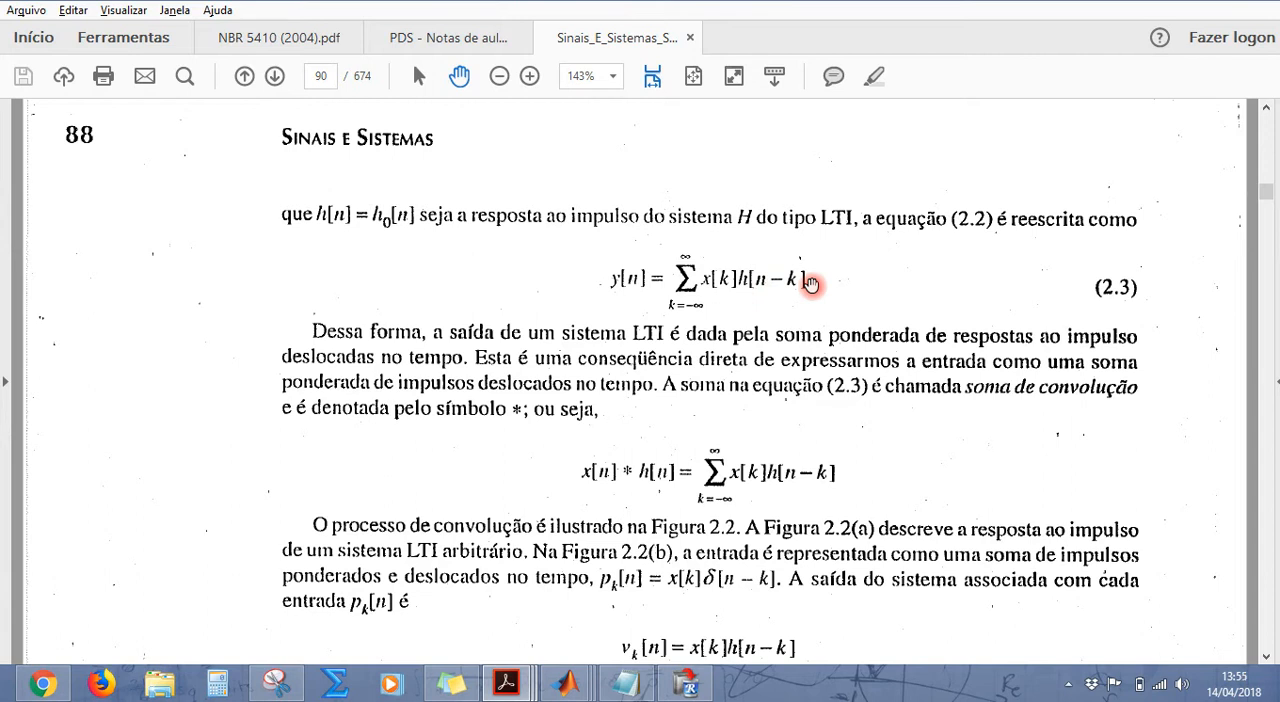
Step: Switch back to MATLAB and bring the untitled Simulink model and the Library Browser to the front
key("alt+Tab")
key("alt+Tab")
key("alt+Tab")
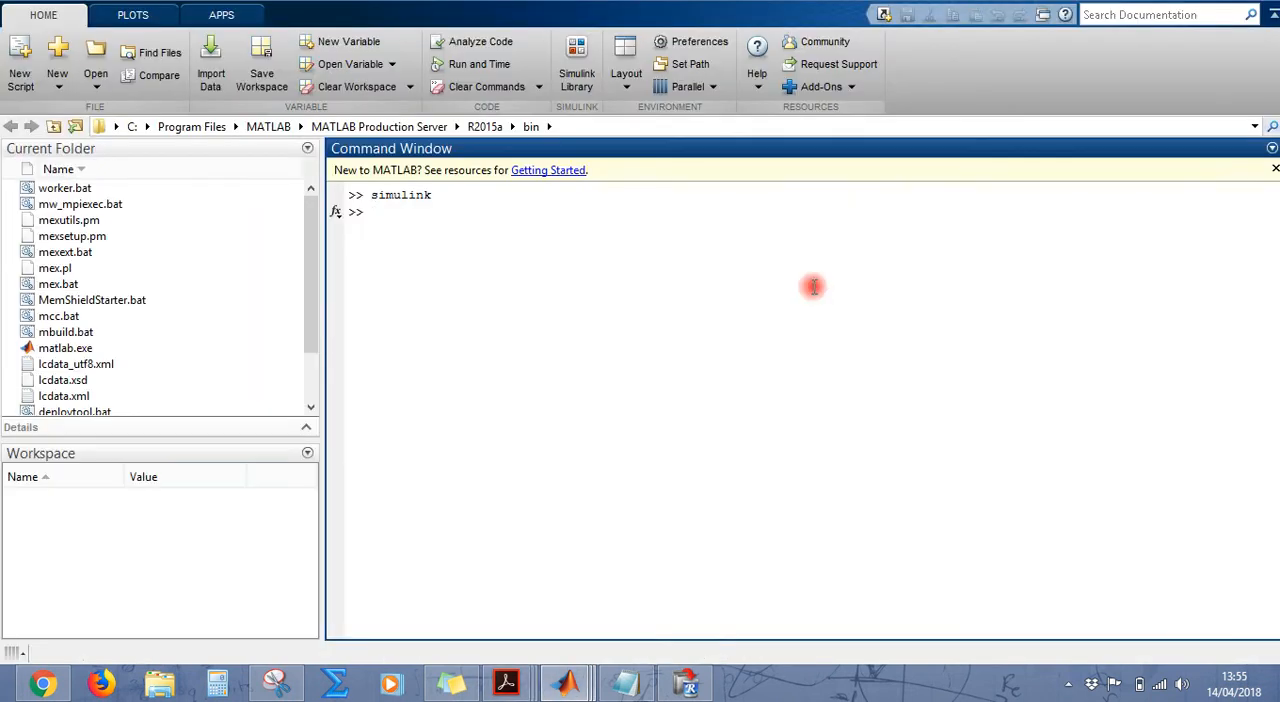
mouse_move(565, 683)
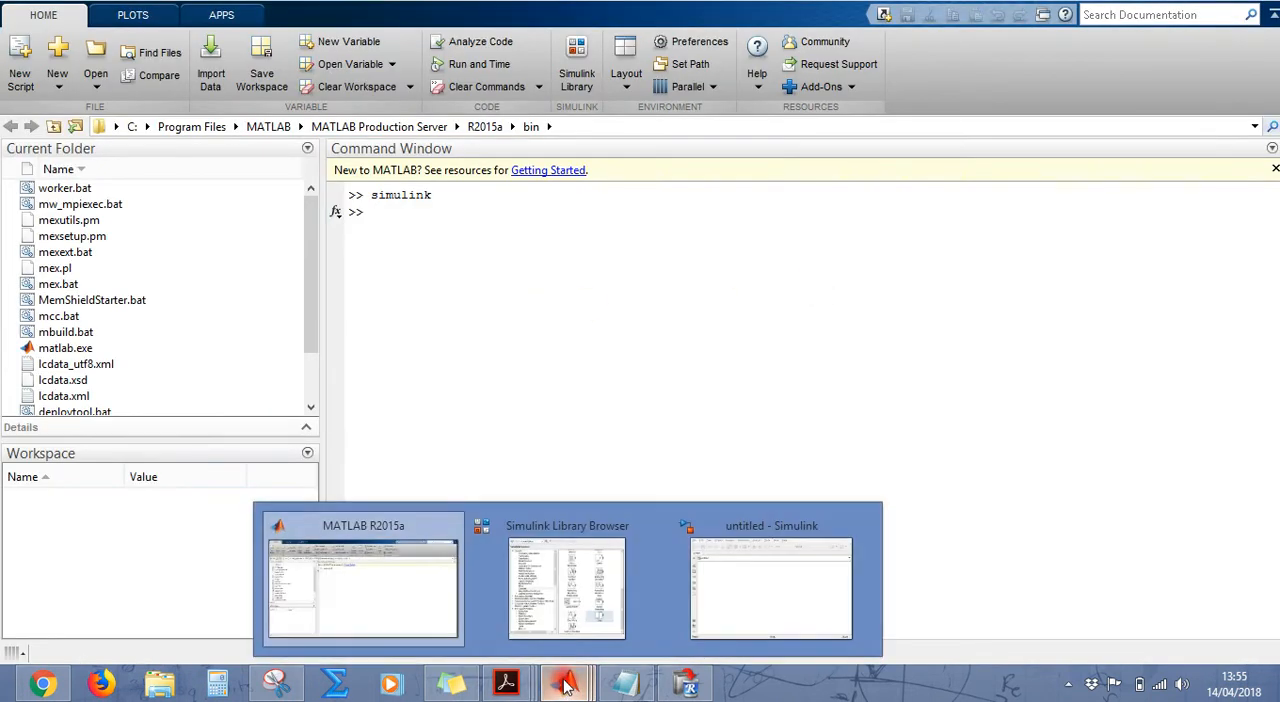
left_click(430, 588)
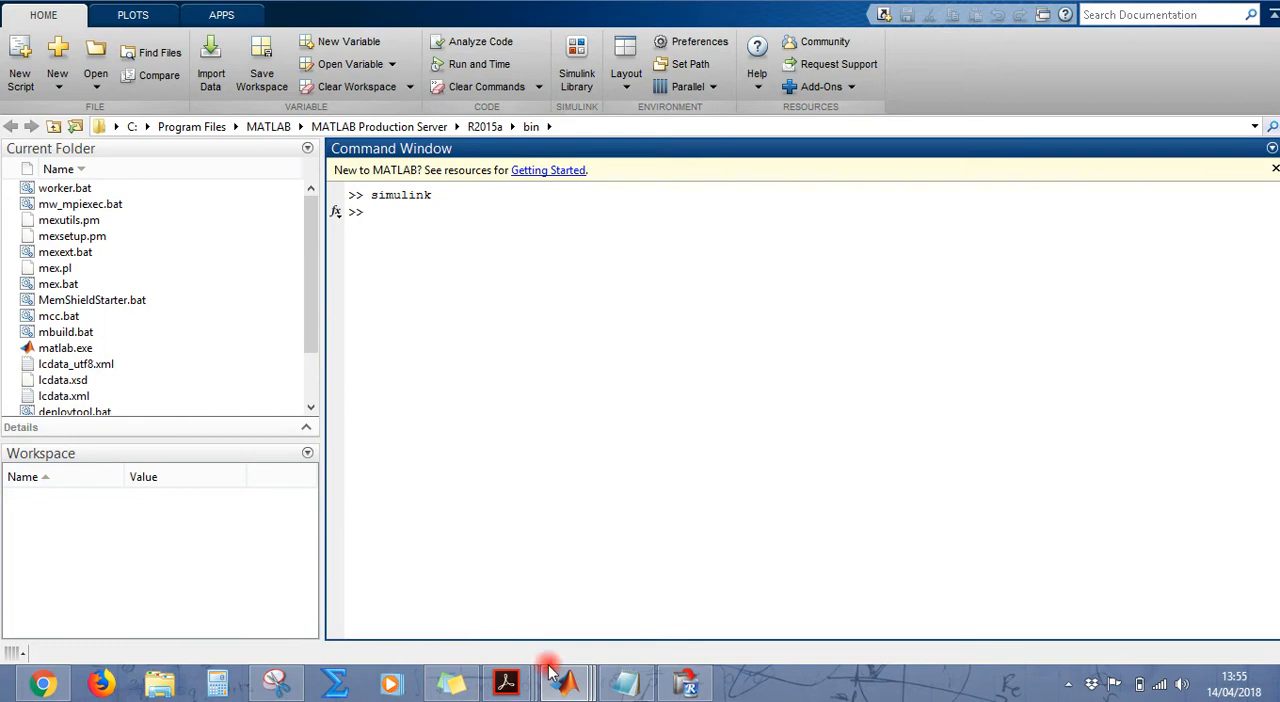
mouse_move(563, 683)
left_click(749, 583)
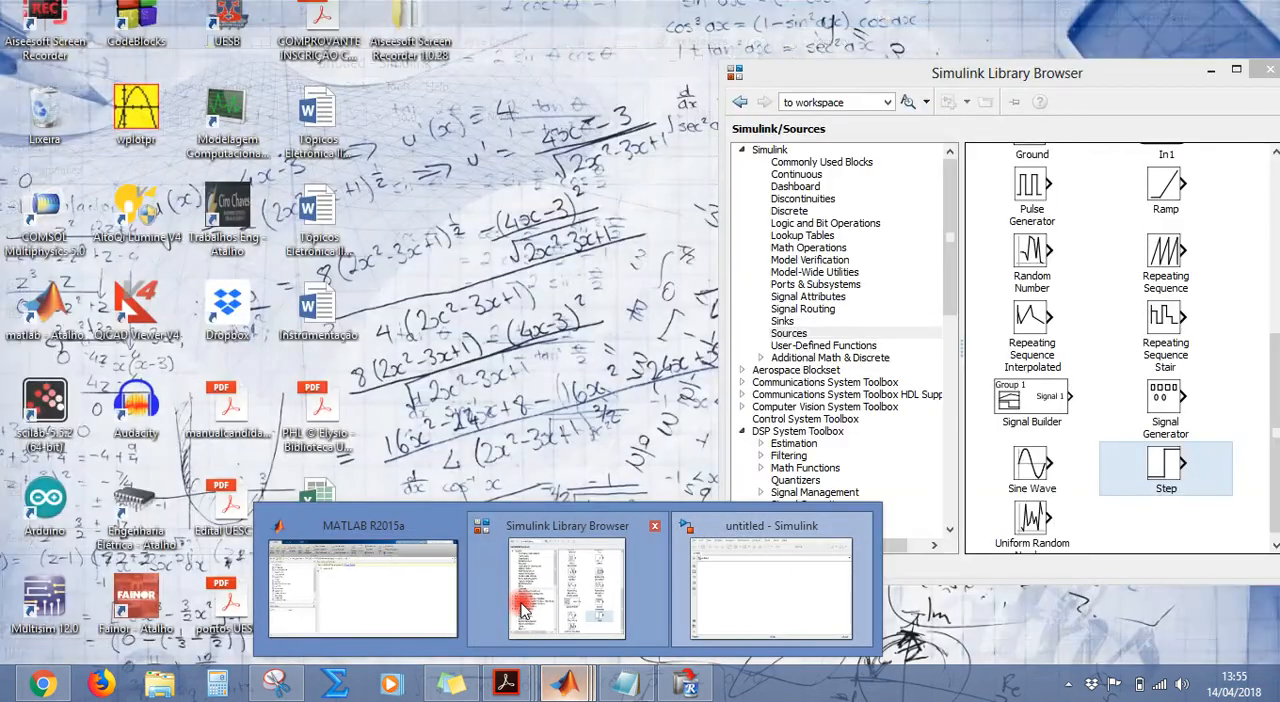
left_click(522, 608)
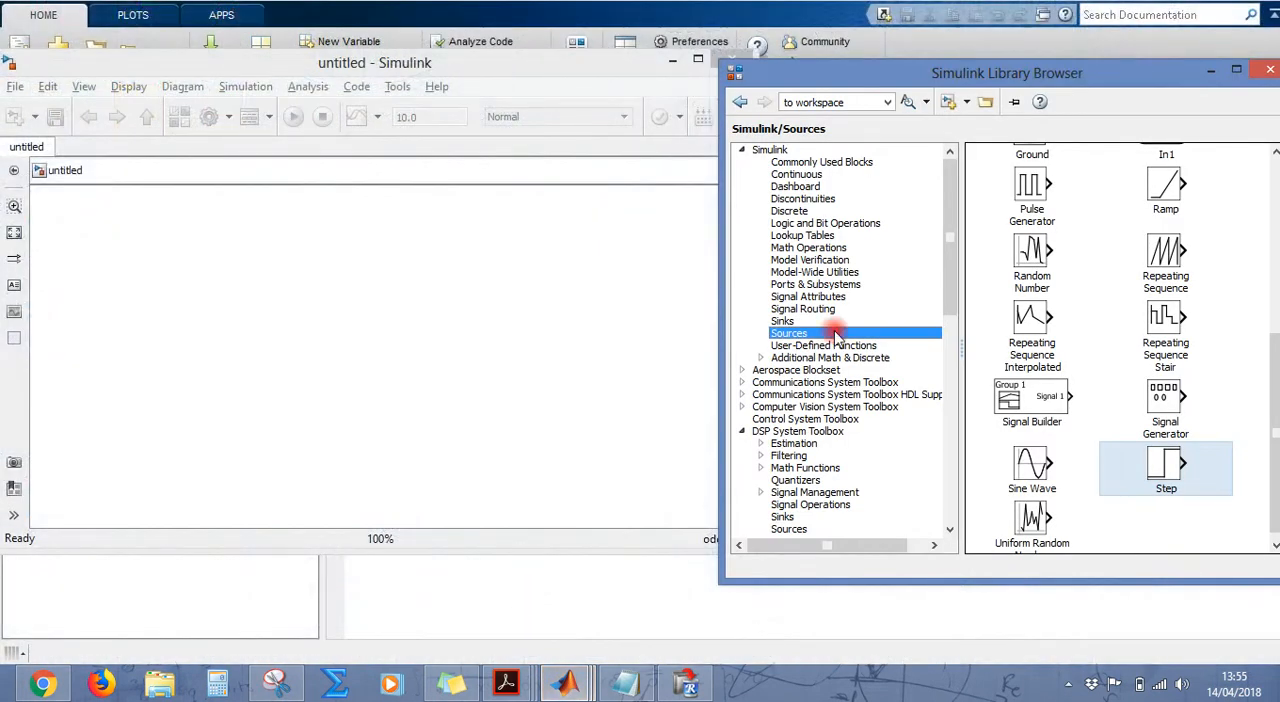
Step: Switch to the Snipping Tool capture of the difference equation y[n] = 0,5y[n−1] + 0,4x[n] and place it over the Simulink windows
left_click(277, 684)
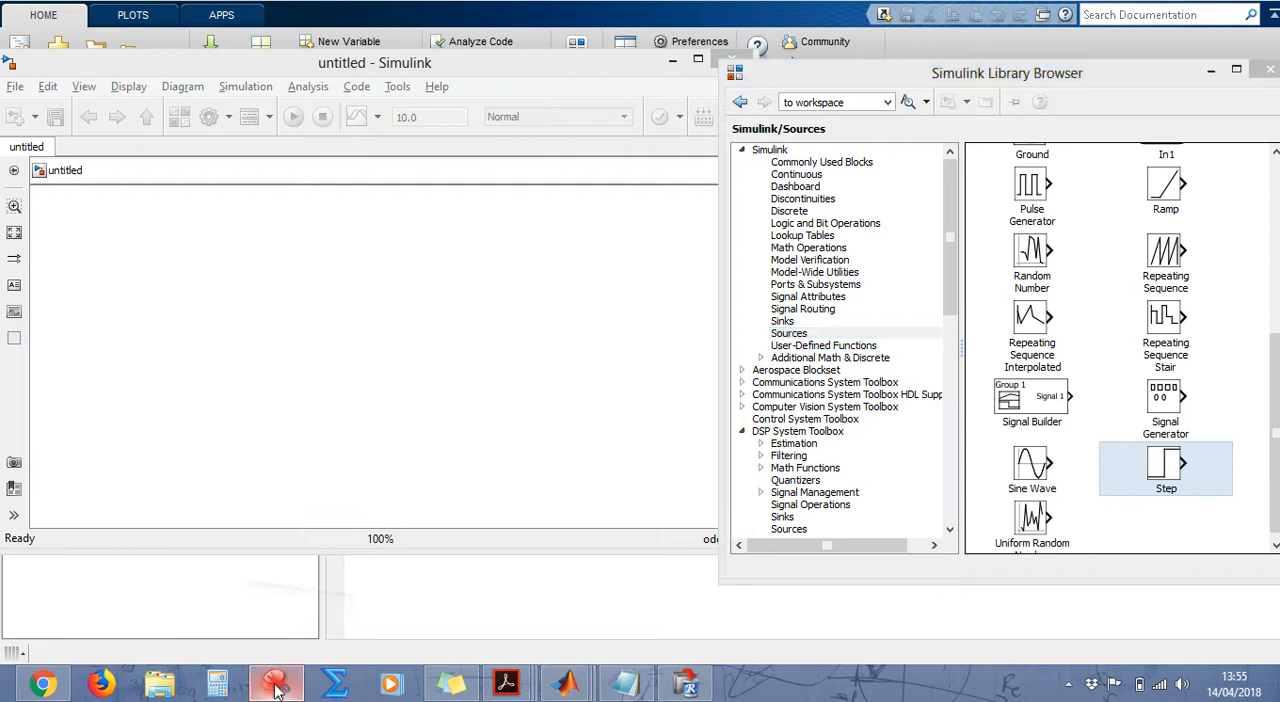
left_click_drag(414, 17, 721, 67)
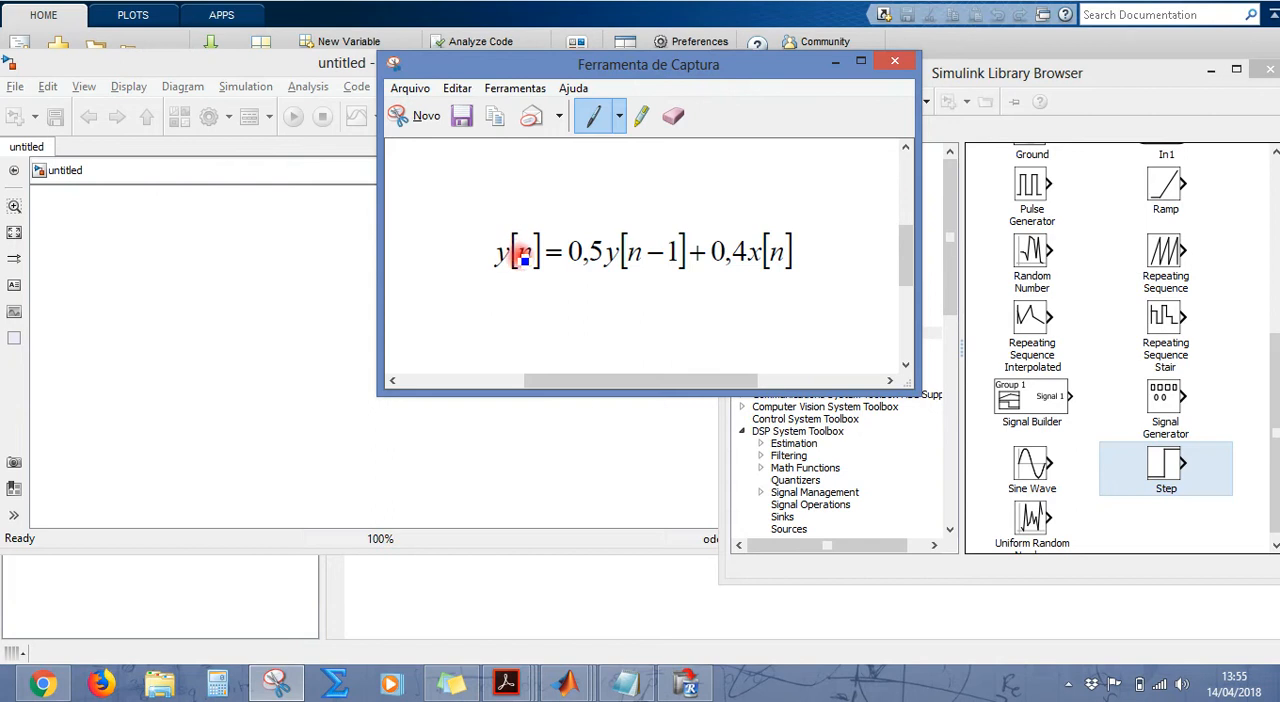
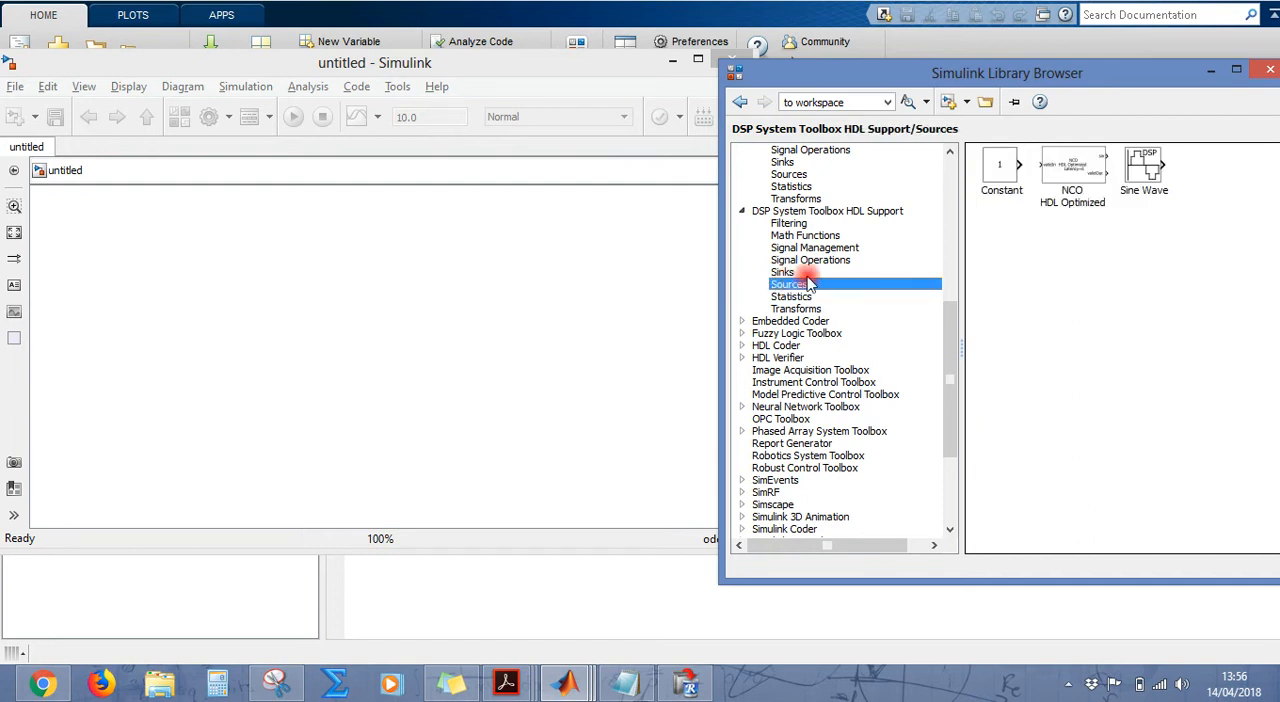
Step: Look through the DSP System Toolbox HDL Support Sinks blocks, including To Workspace, and recheck the difference equation in the Snipping Tool capture
left_click(782, 272)
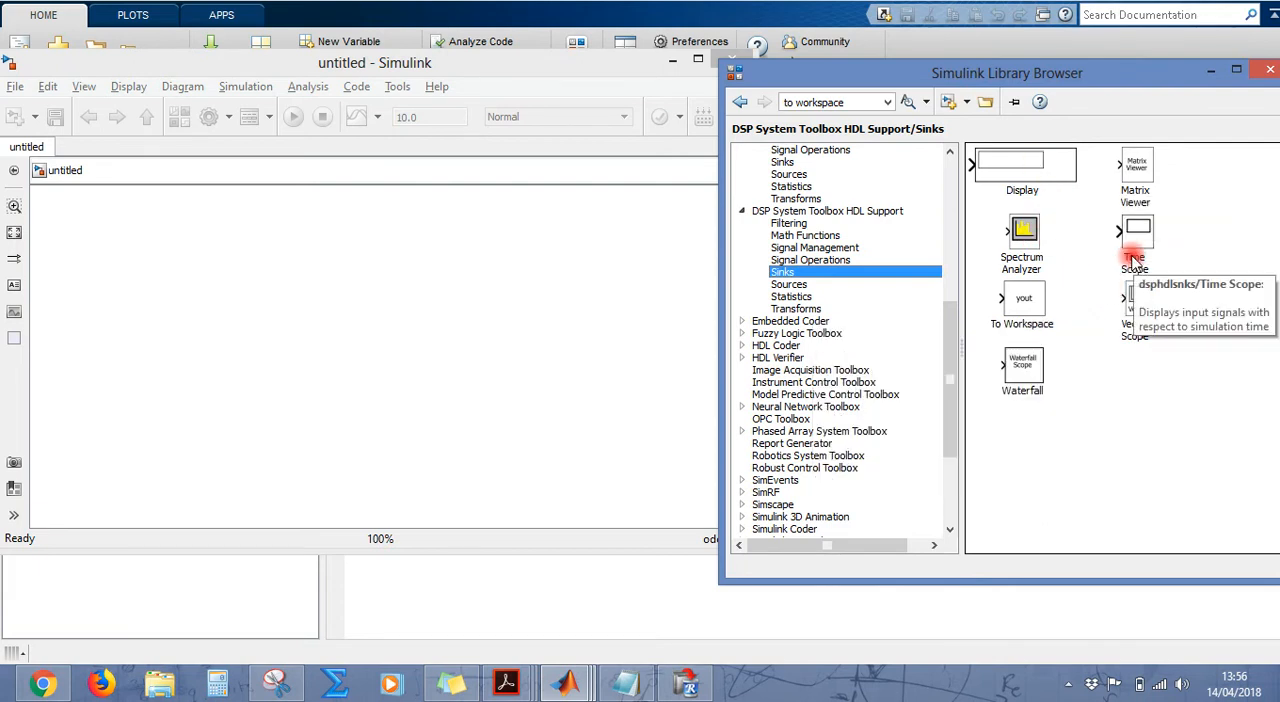
left_click(1048, 320)
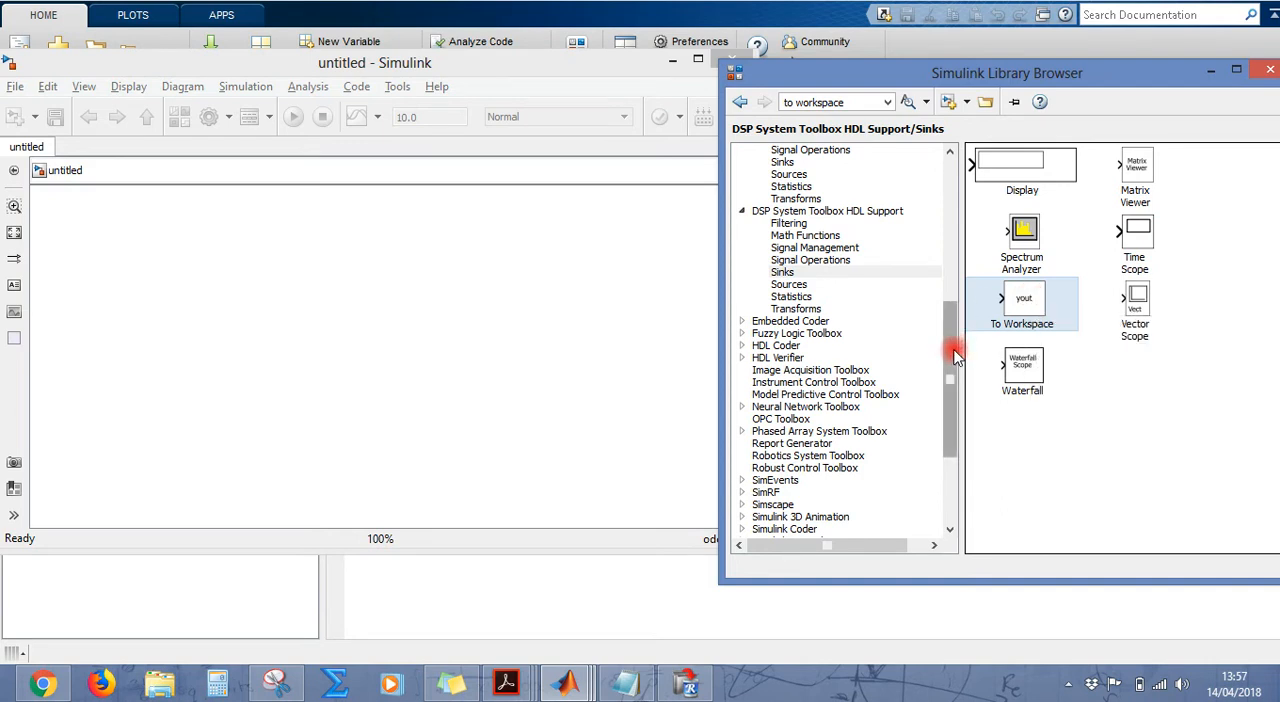
left_click(295, 683)
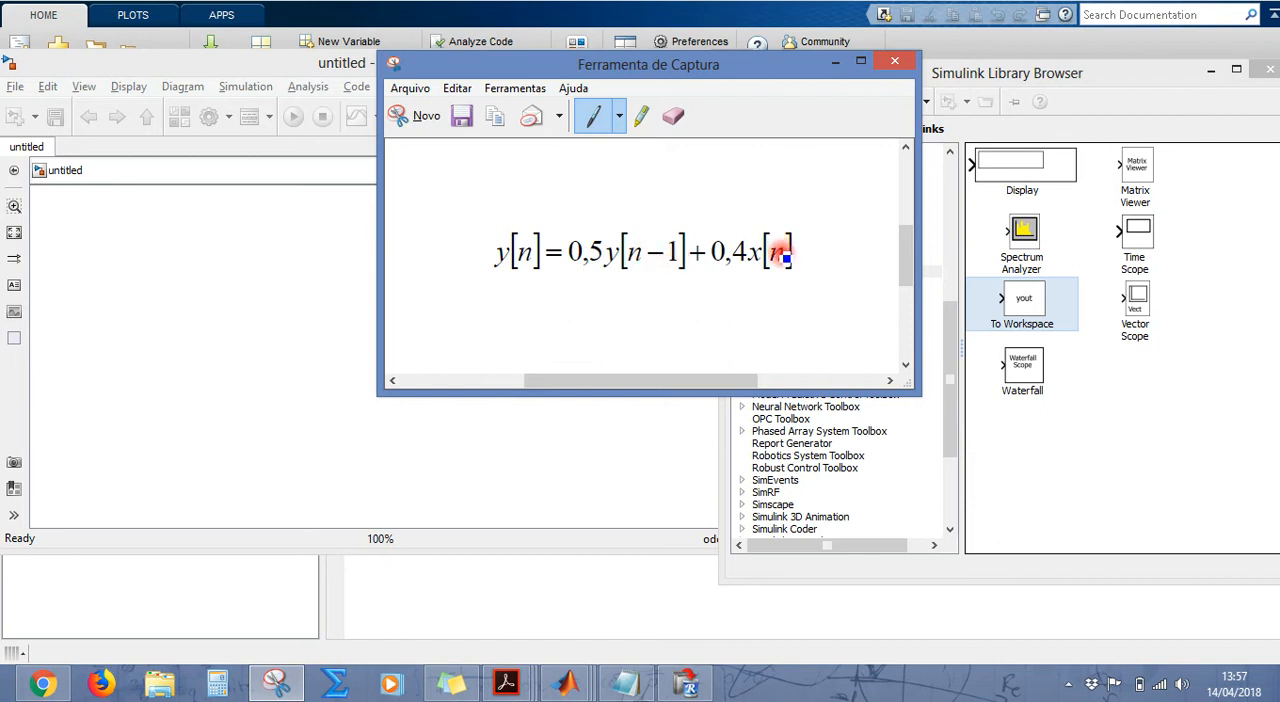
left_click(838, 60)
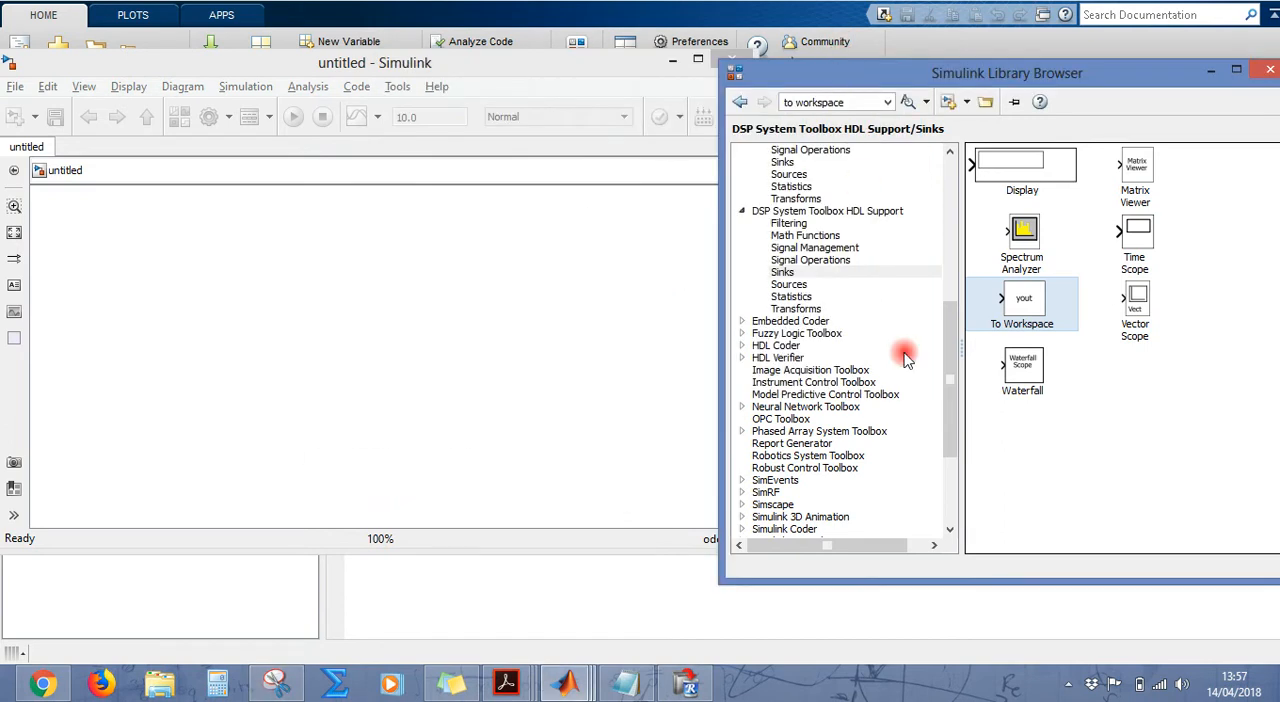
Step: Add a Discrete Impulse block from the DSP System Toolbox Sources library to the upper-left area of the model canvas
left_click(803, 285)
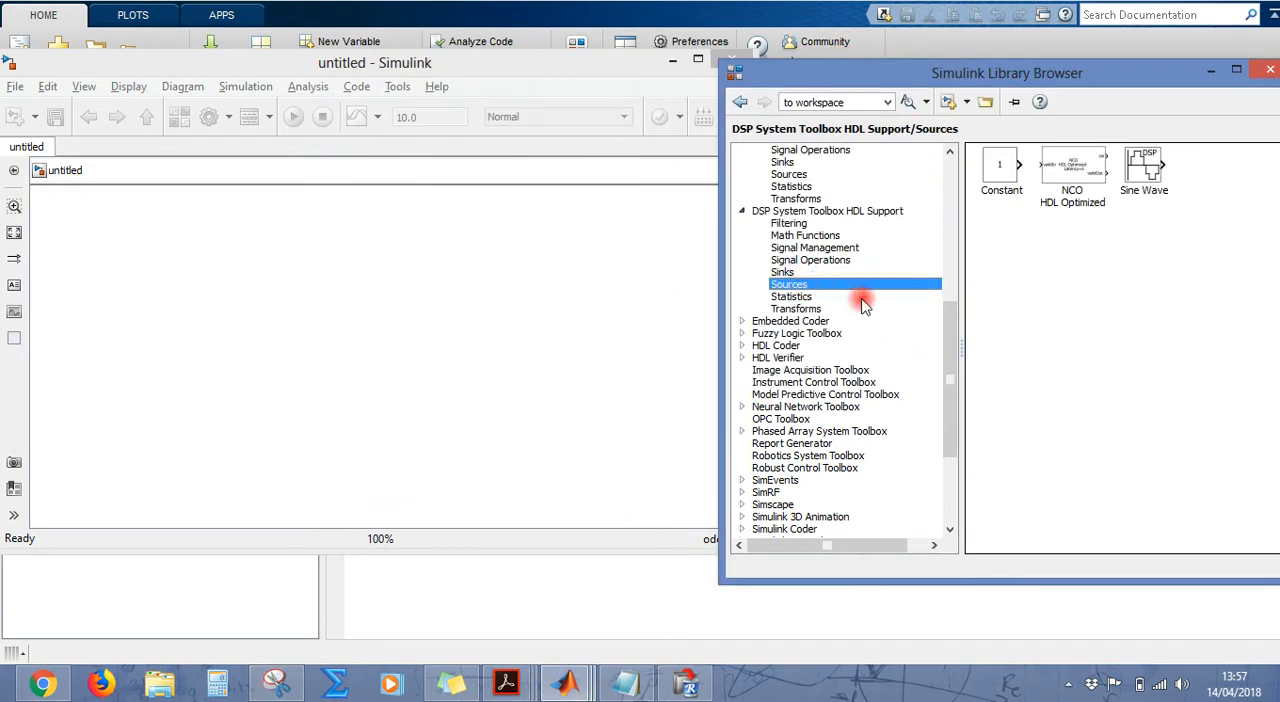
left_click_drag(953, 347, 952, 292)
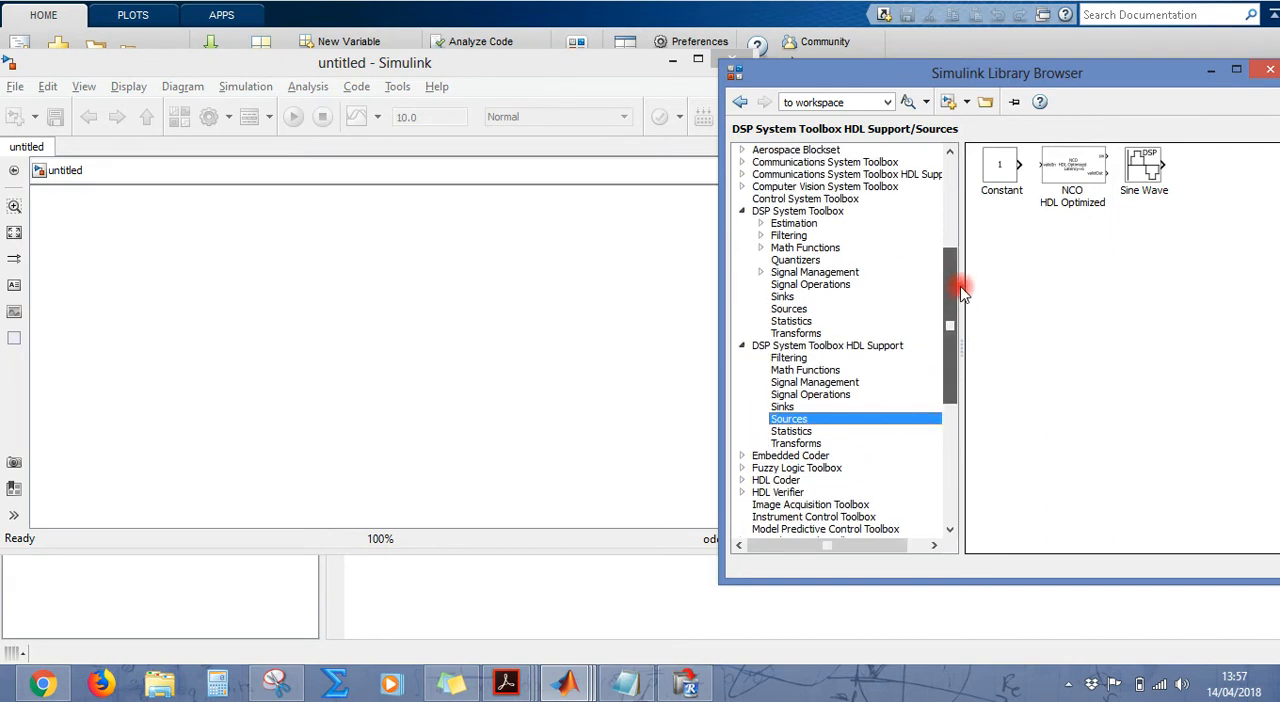
left_click(801, 224)
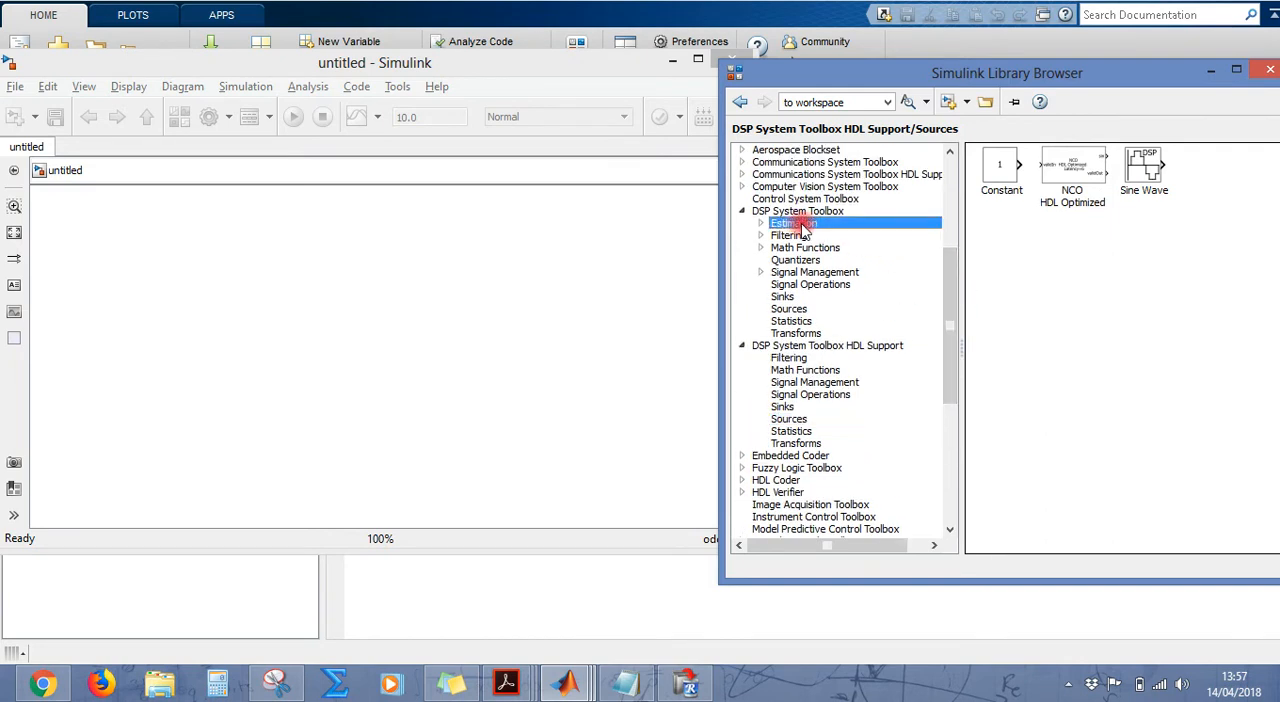
left_click(796, 308)
left_click(742, 346)
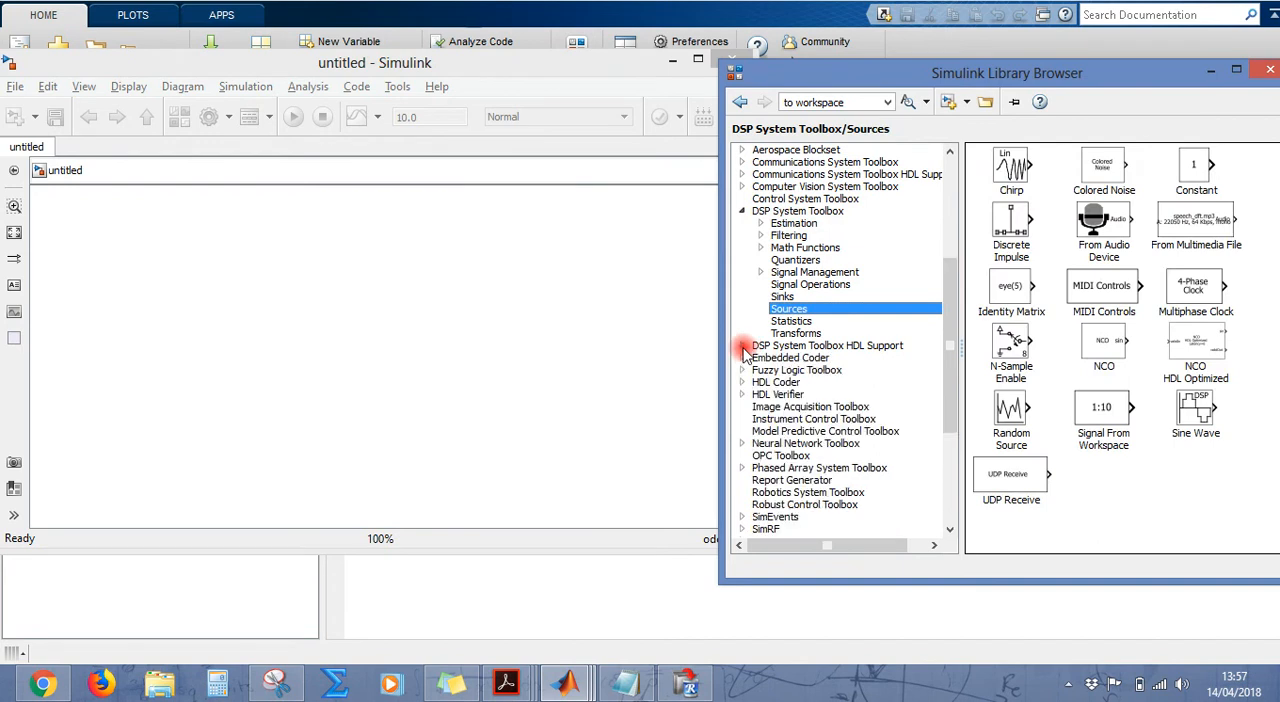
left_click(1006, 226)
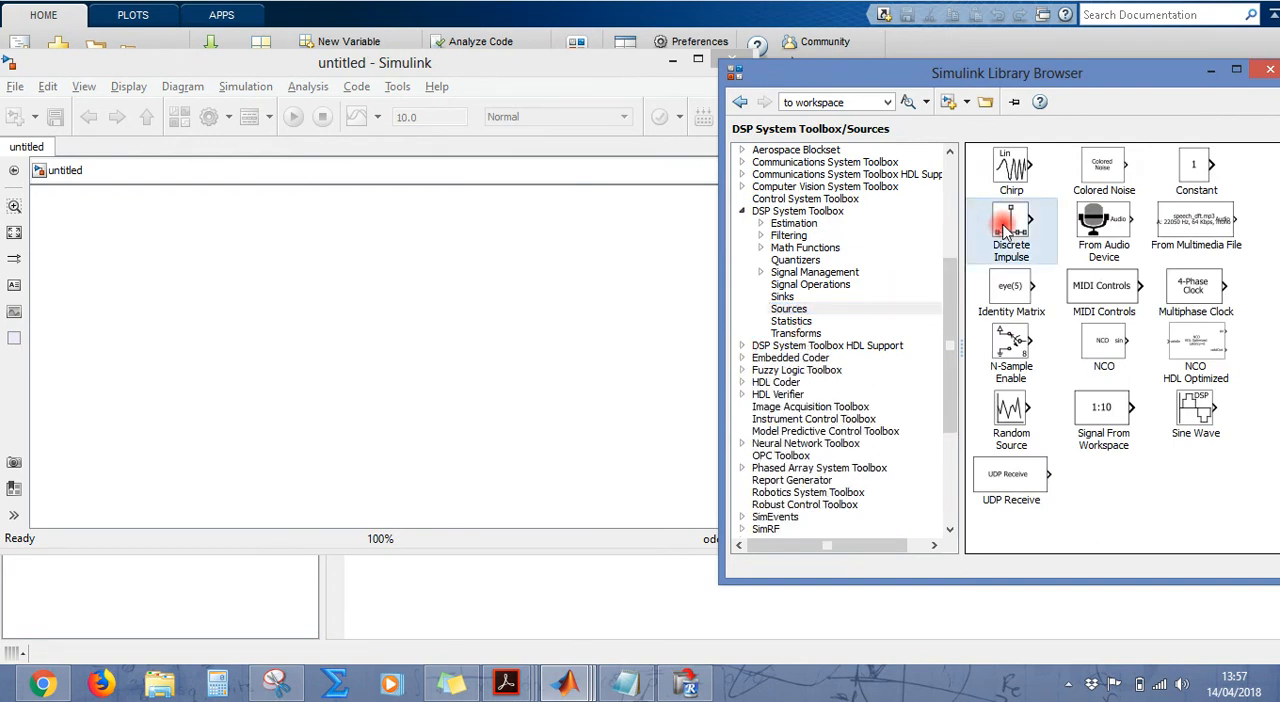
left_click(748, 212)
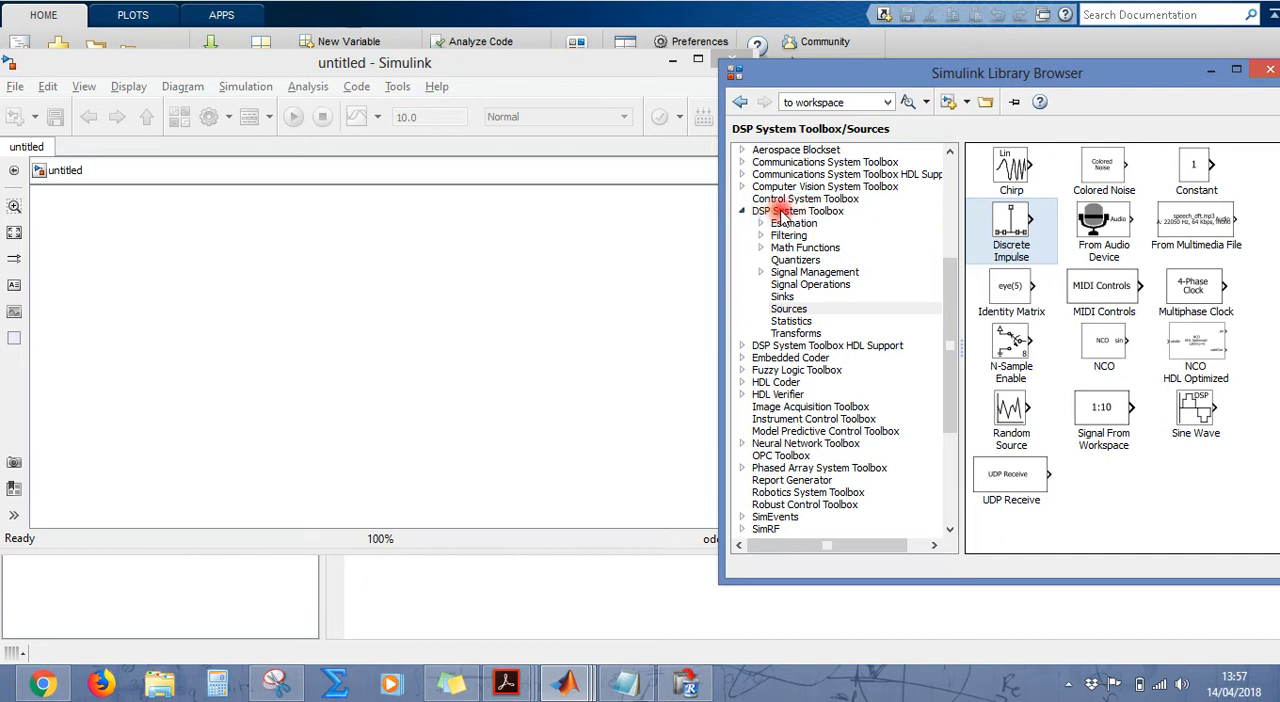
left_click(797, 309)
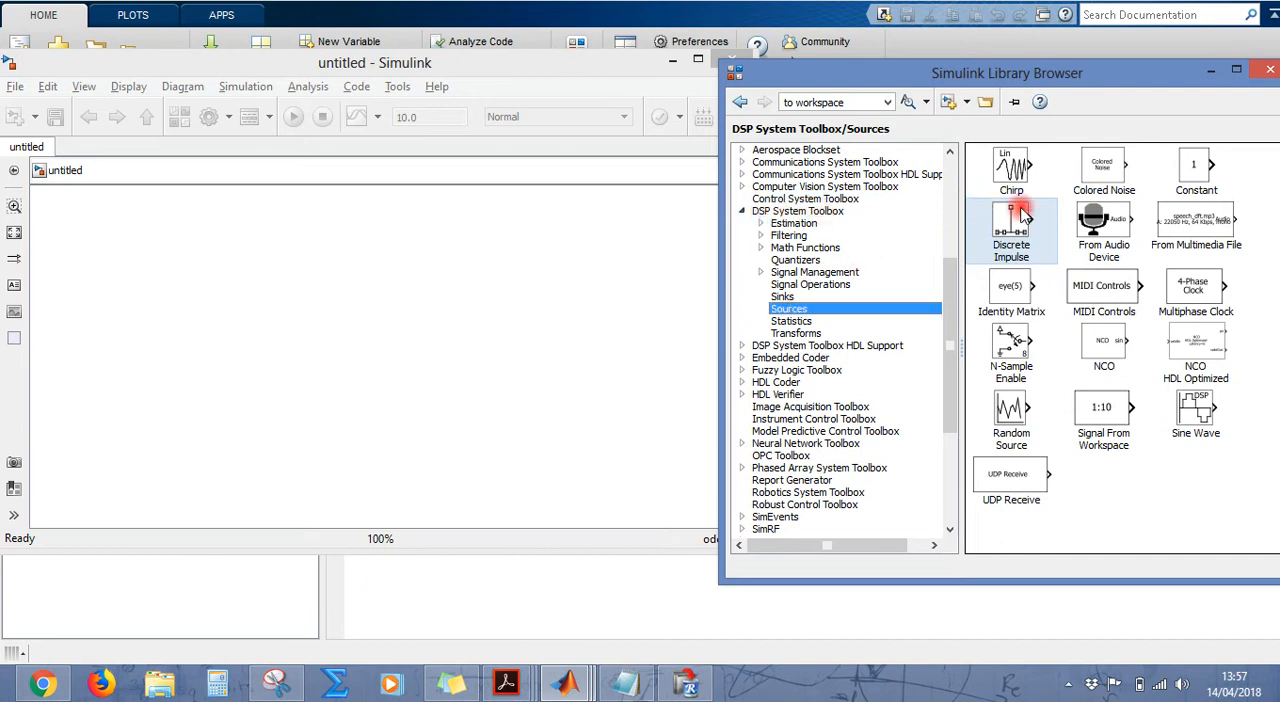
left_click_drag(1020, 220, 280, 237)
left_click_drag(189, 268, 138, 238)
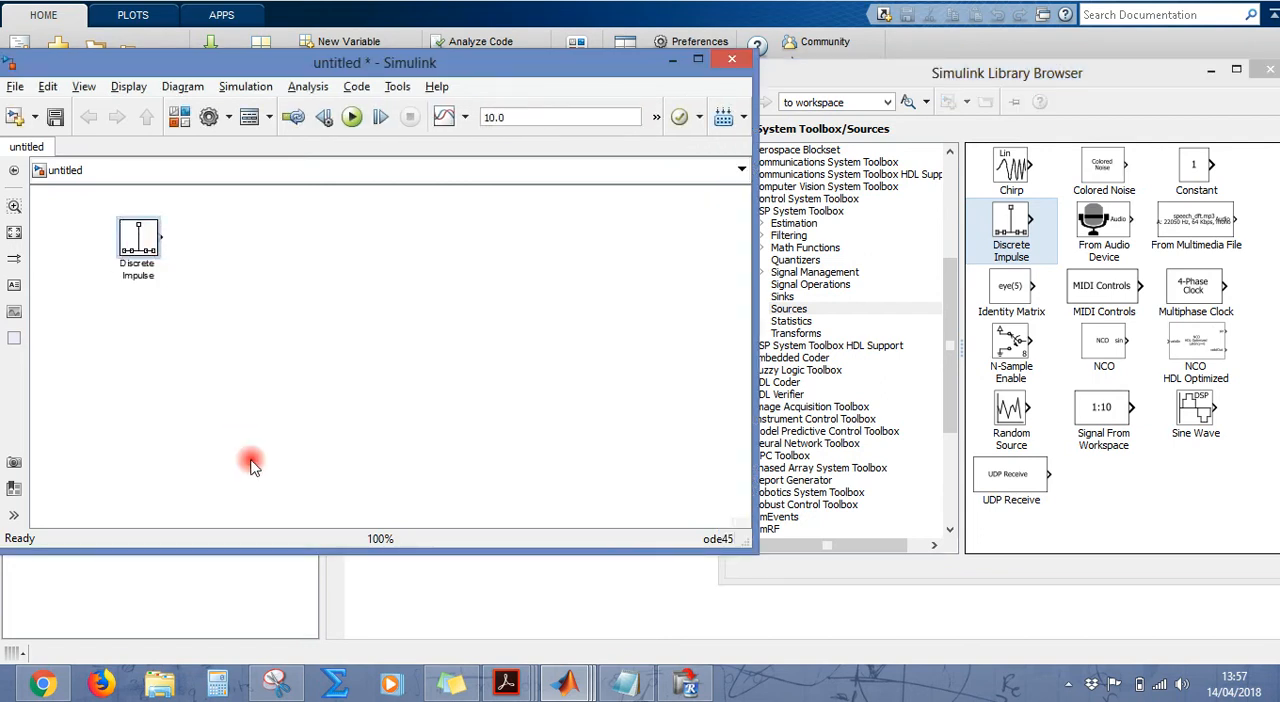
left_click(320, 370)
Step: Add a Delay block from the DSP System Toolbox Signal Operations library beside the Discrete Impulse block
left_click(826, 316)
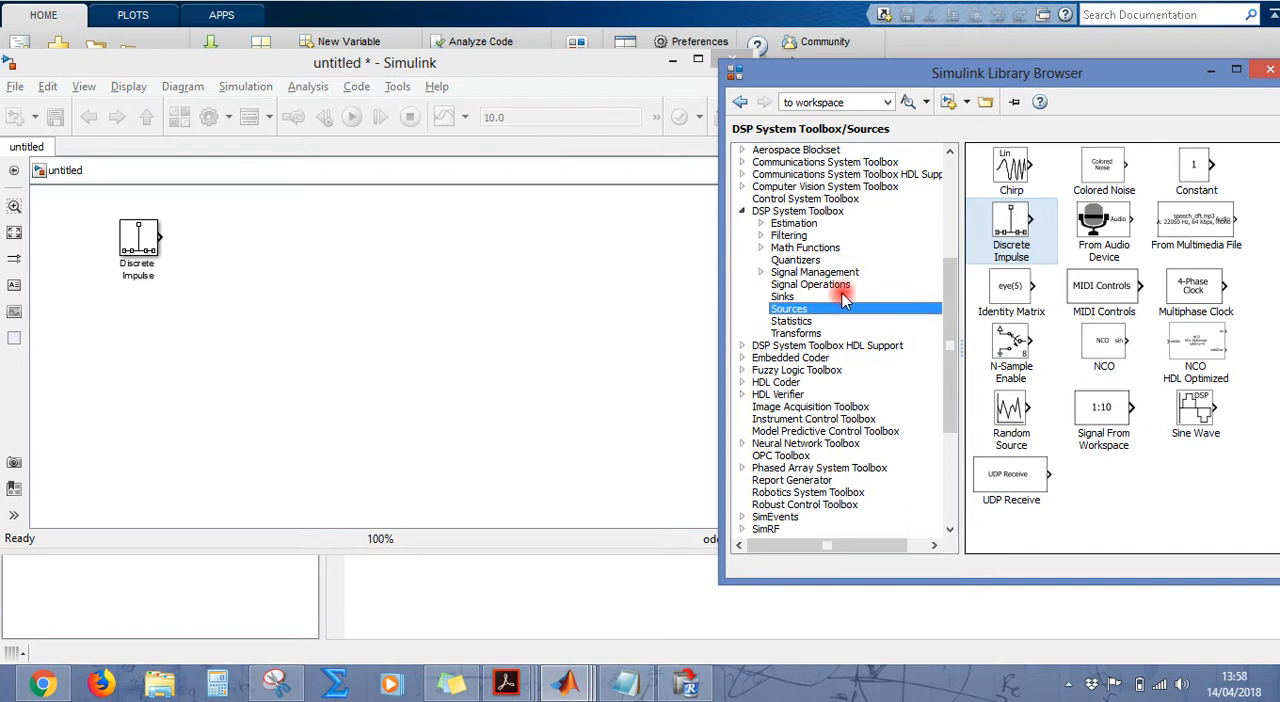
left_click(810, 288)
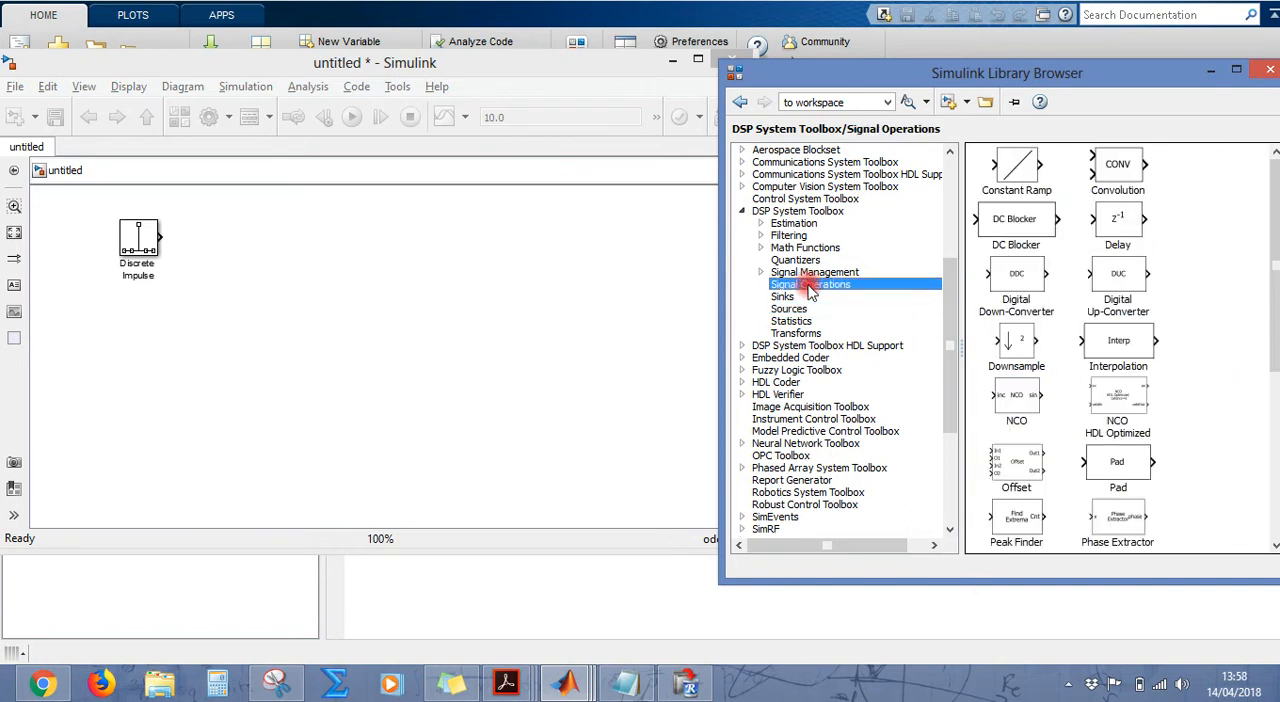
left_click(1126, 228)
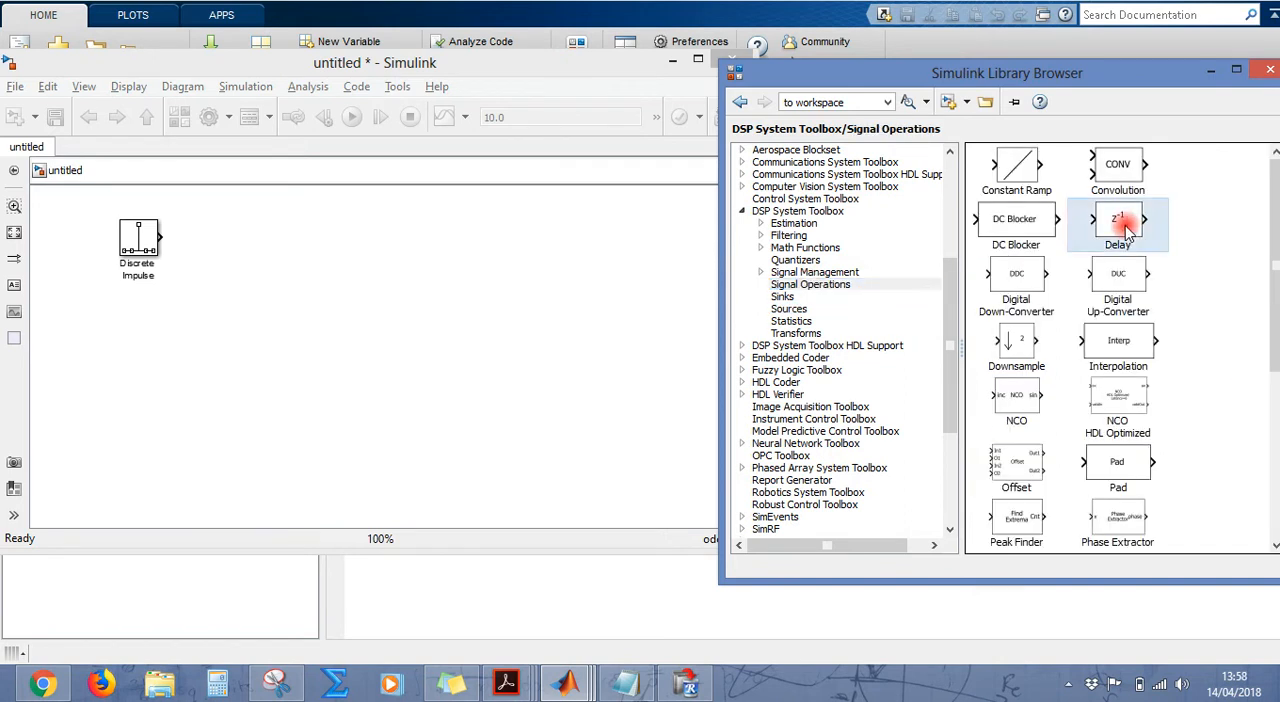
left_click_drag(1126, 228, 305, 250)
left_click_drag(298, 248, 300, 252)
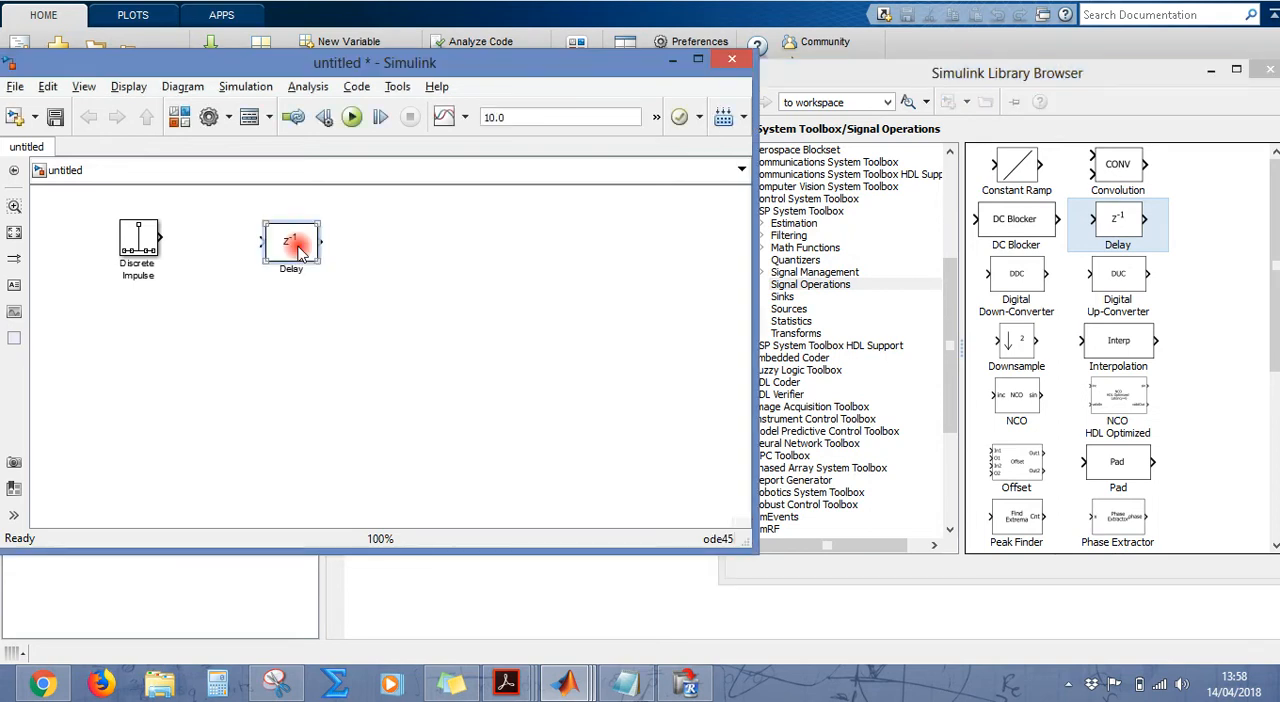
Step: Review the difference equation in the Snipping Tool capture, keep the capture open and minimize it
left_click(280, 683)
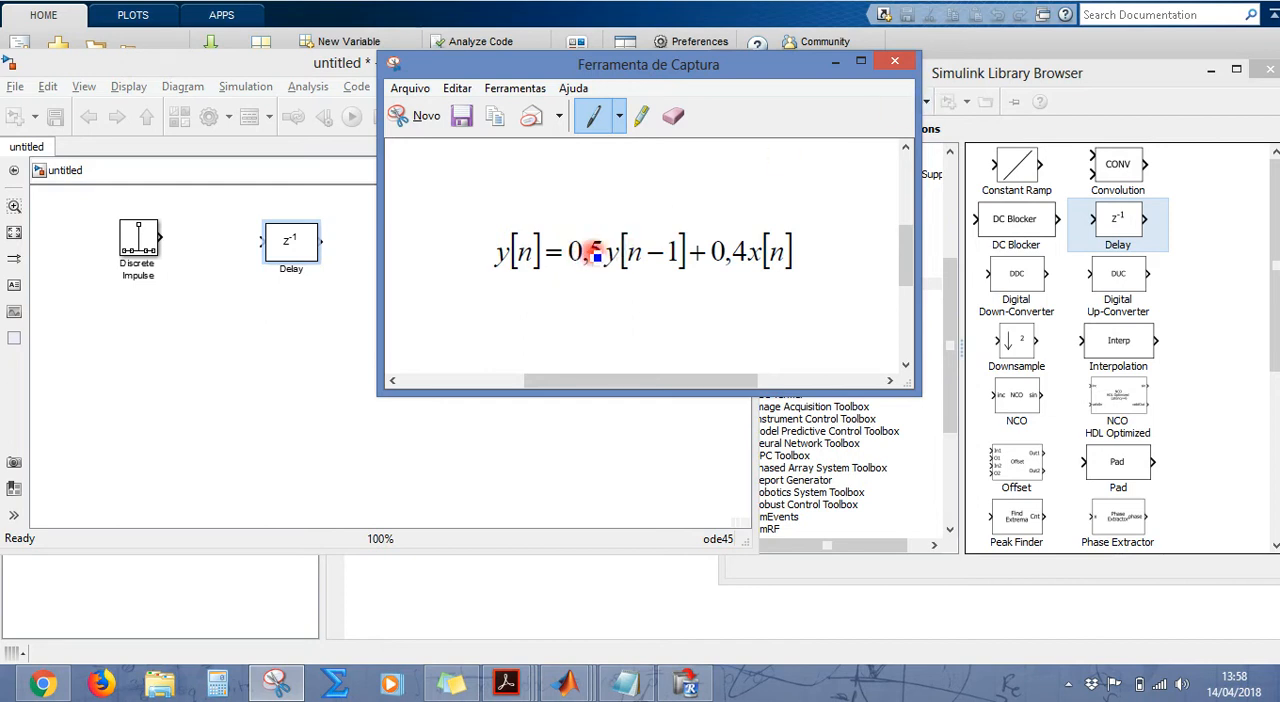
left_click(895, 66)
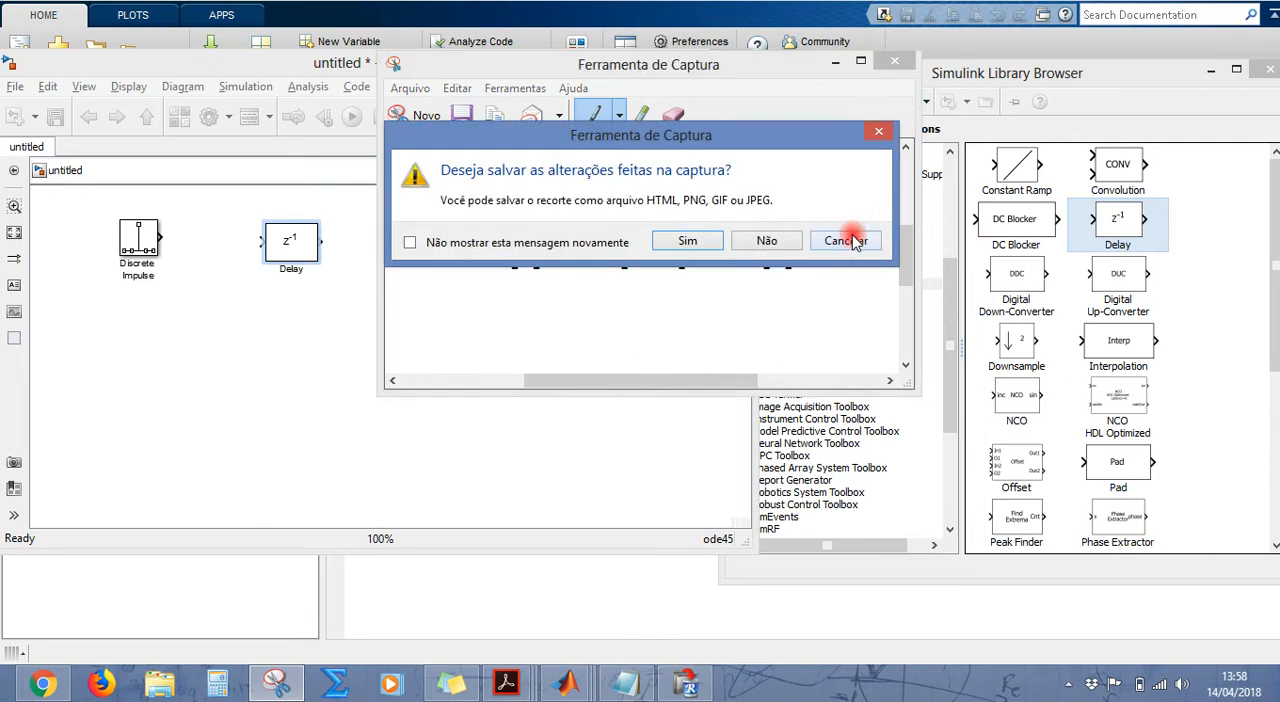
left_click(848, 241)
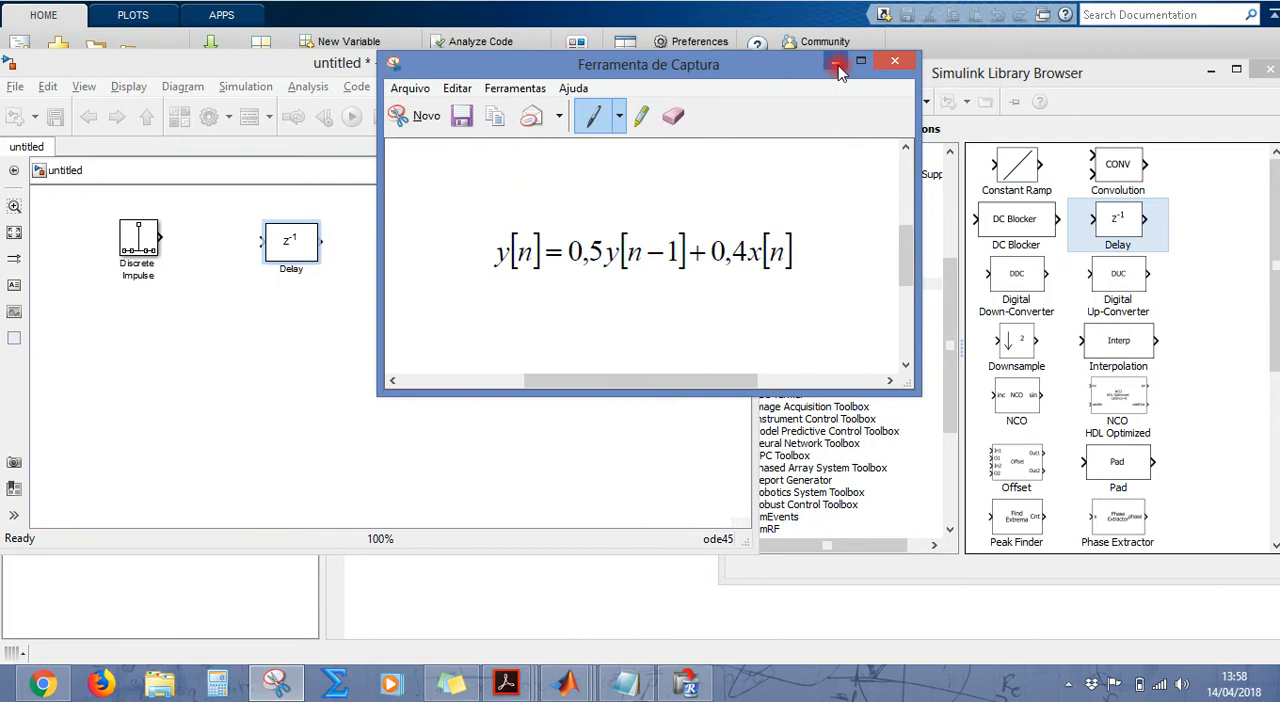
left_click(836, 64)
Step: Add a Gain block from the Simulink Commonly Used Blocks library to the model, beside the Delay block
left_click(795, 333)
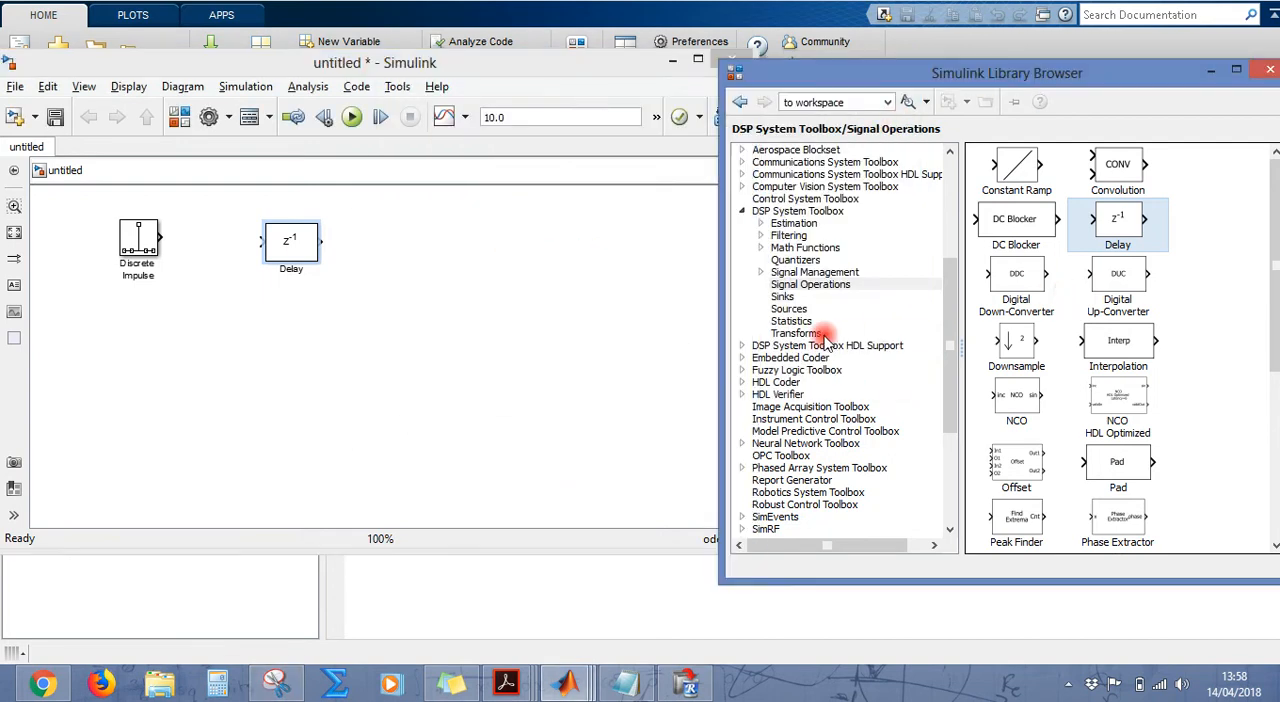
left_click_drag(950, 310, 948, 213)
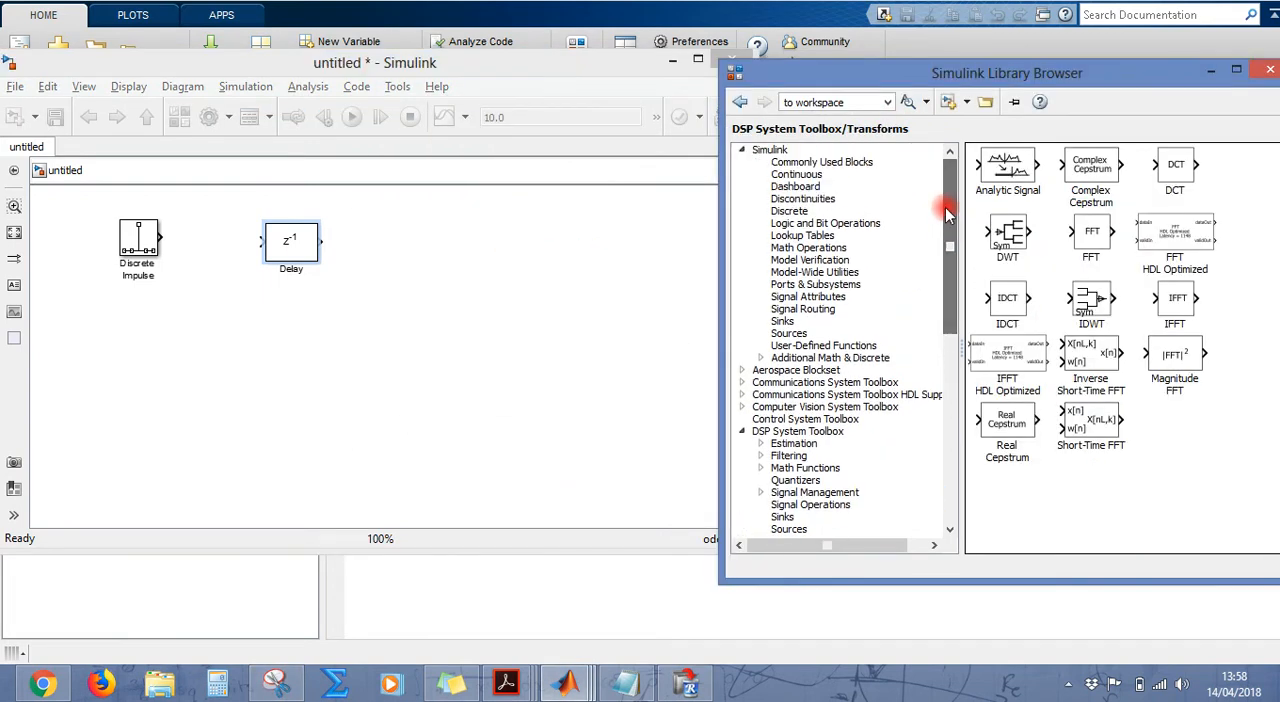
left_click(845, 162)
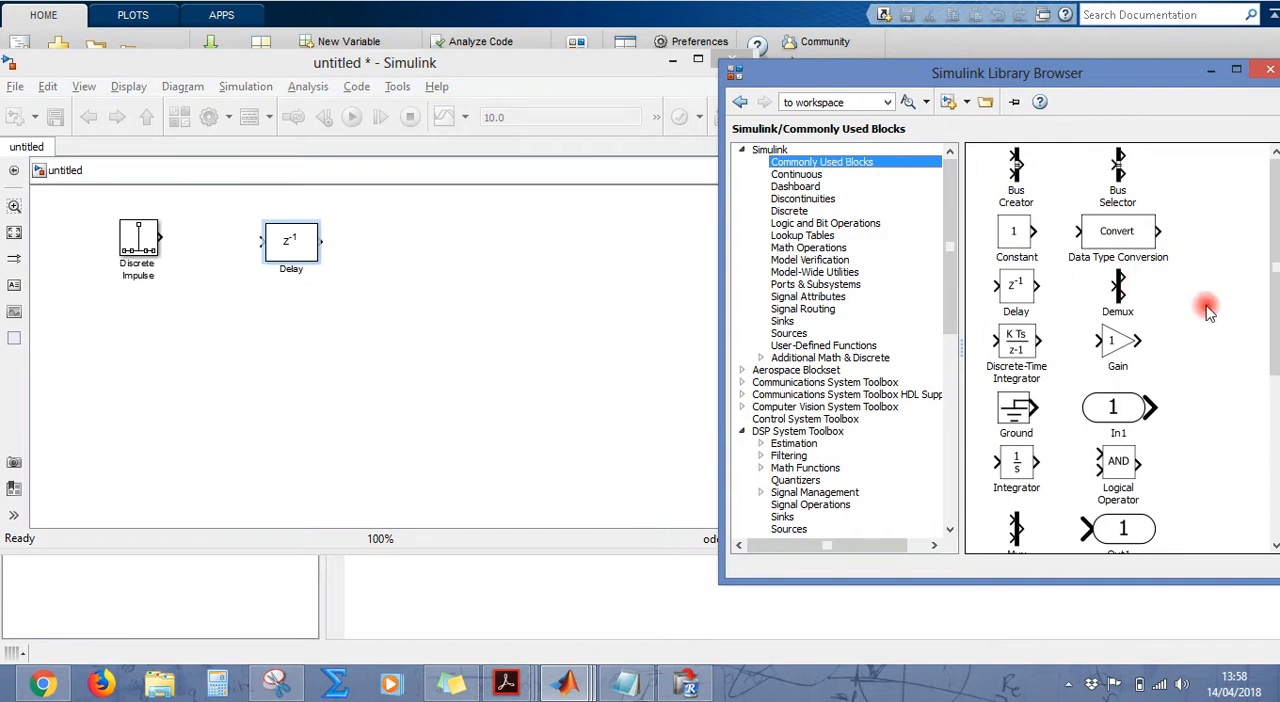
left_click(1117, 345)
double_click(1117, 345)
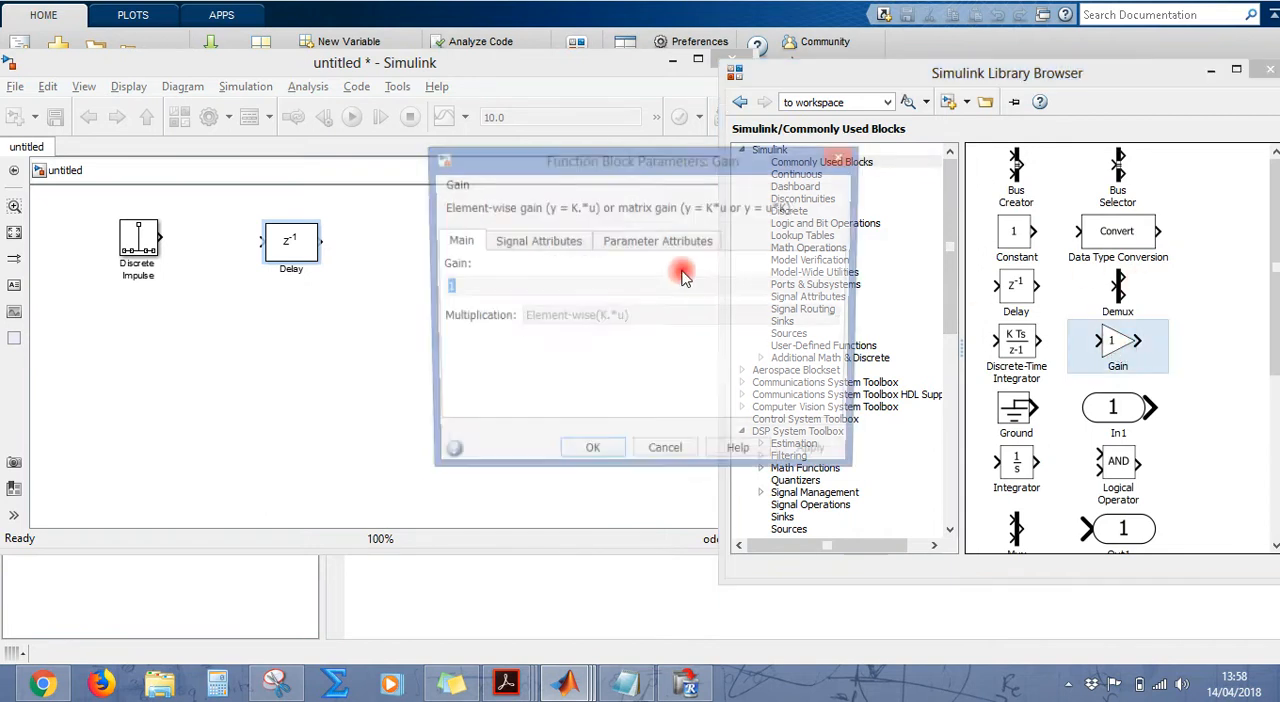
left_click(662, 452)
left_click_drag(1097, 340, 394, 270)
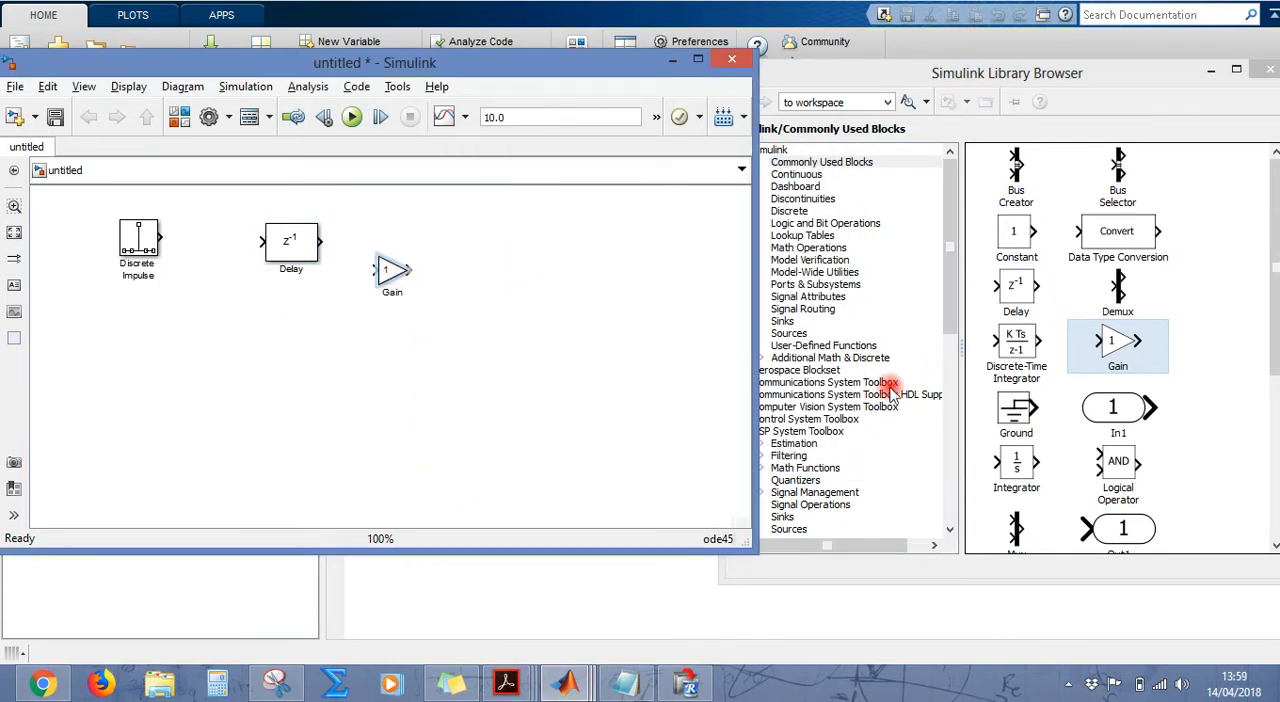
Step: Check the equation capture and add a Sum block from Commonly Used Blocks to the model, beyond the Gain block
left_click(285, 682)
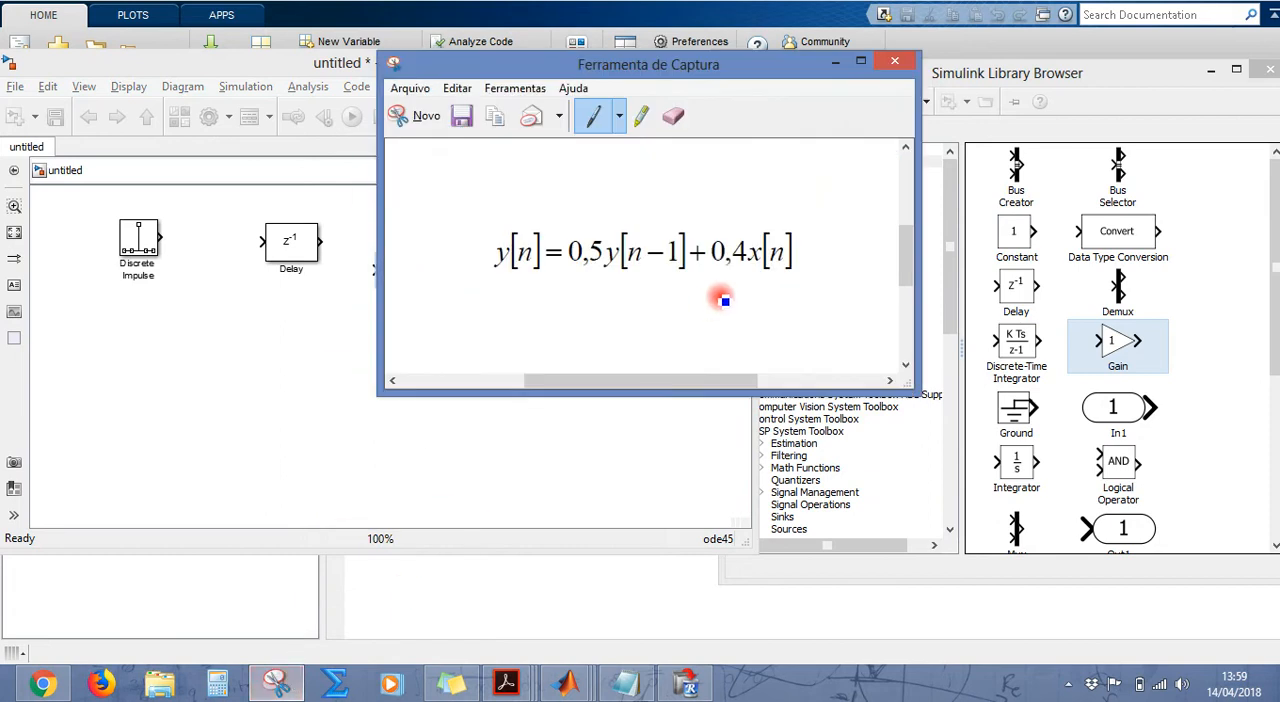
left_click(285, 683)
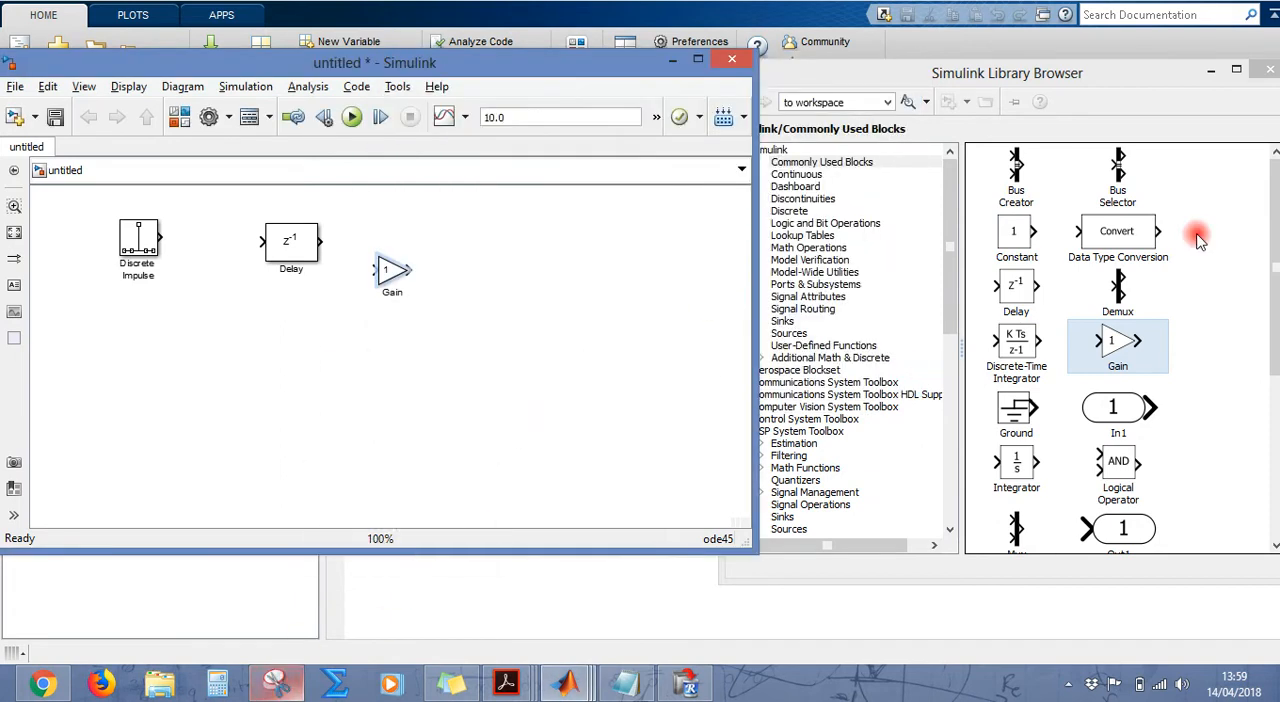
left_click_drag(1276, 272, 1276, 420)
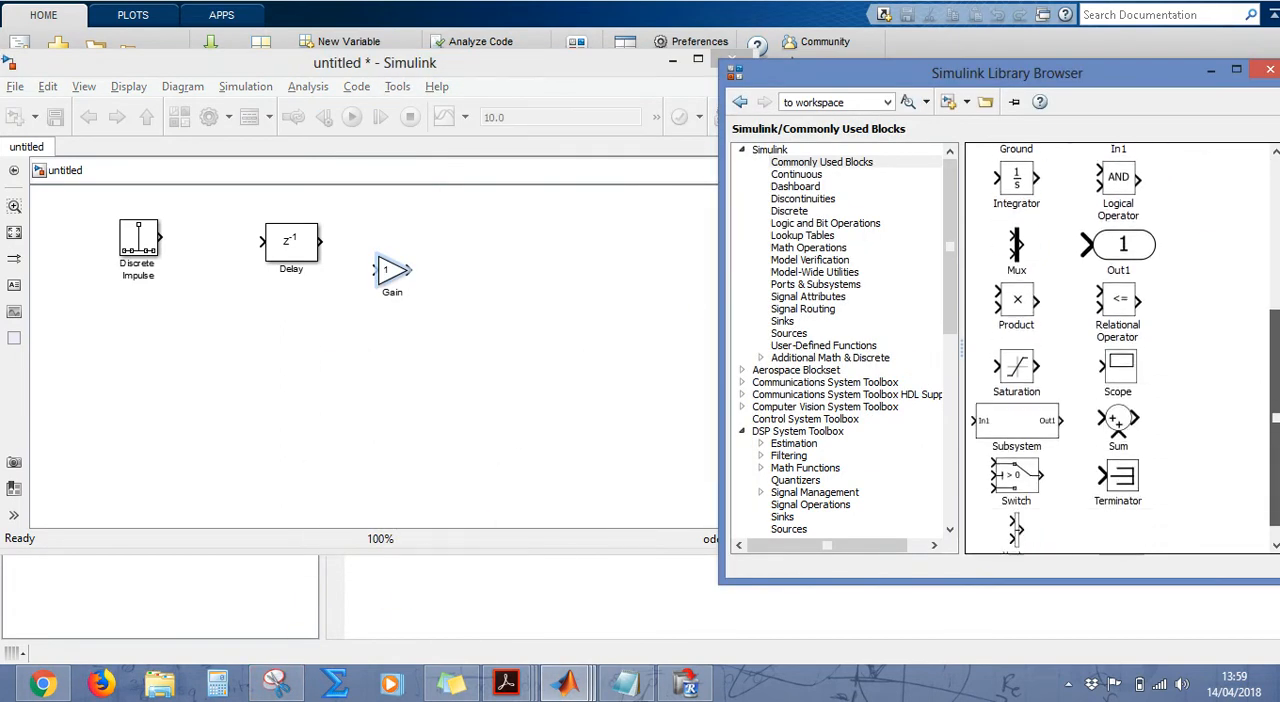
left_click(1122, 424)
left_click_drag(1122, 424, 552, 310)
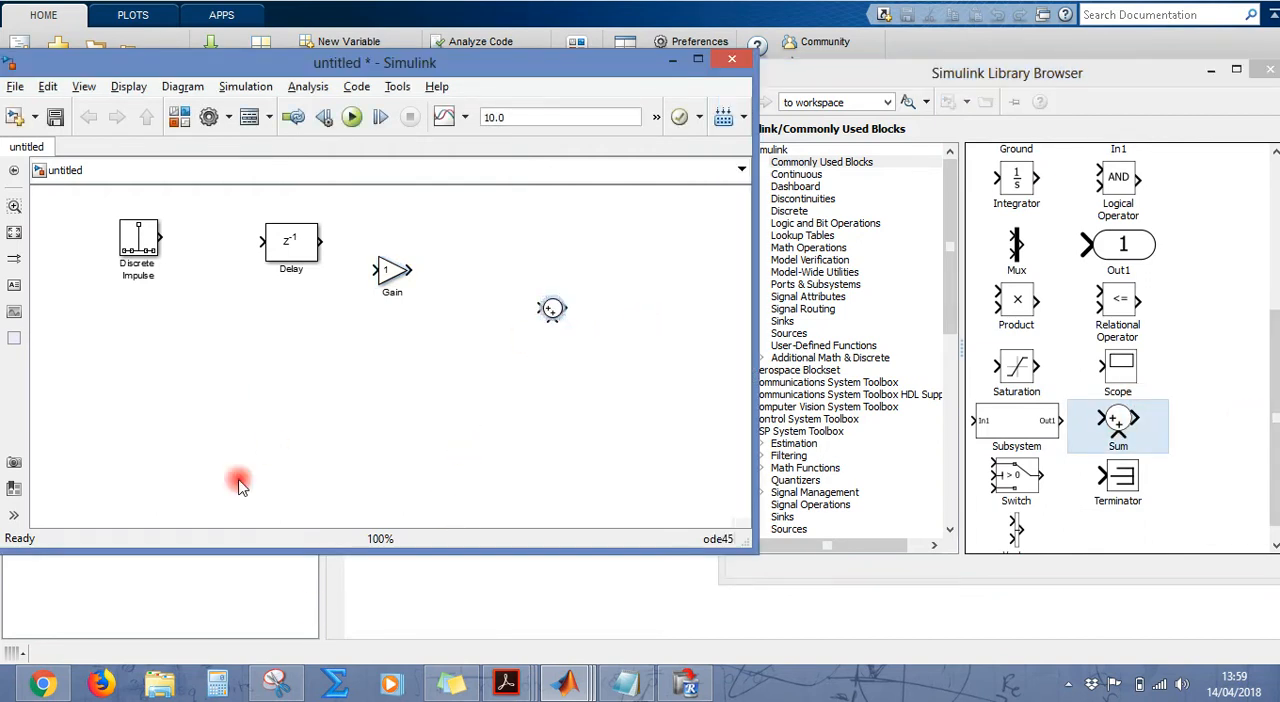
Step: Move the Delay block below the Gain block, checking the layout against the difference equation in the Snipping Tool capture
left_click(277, 686)
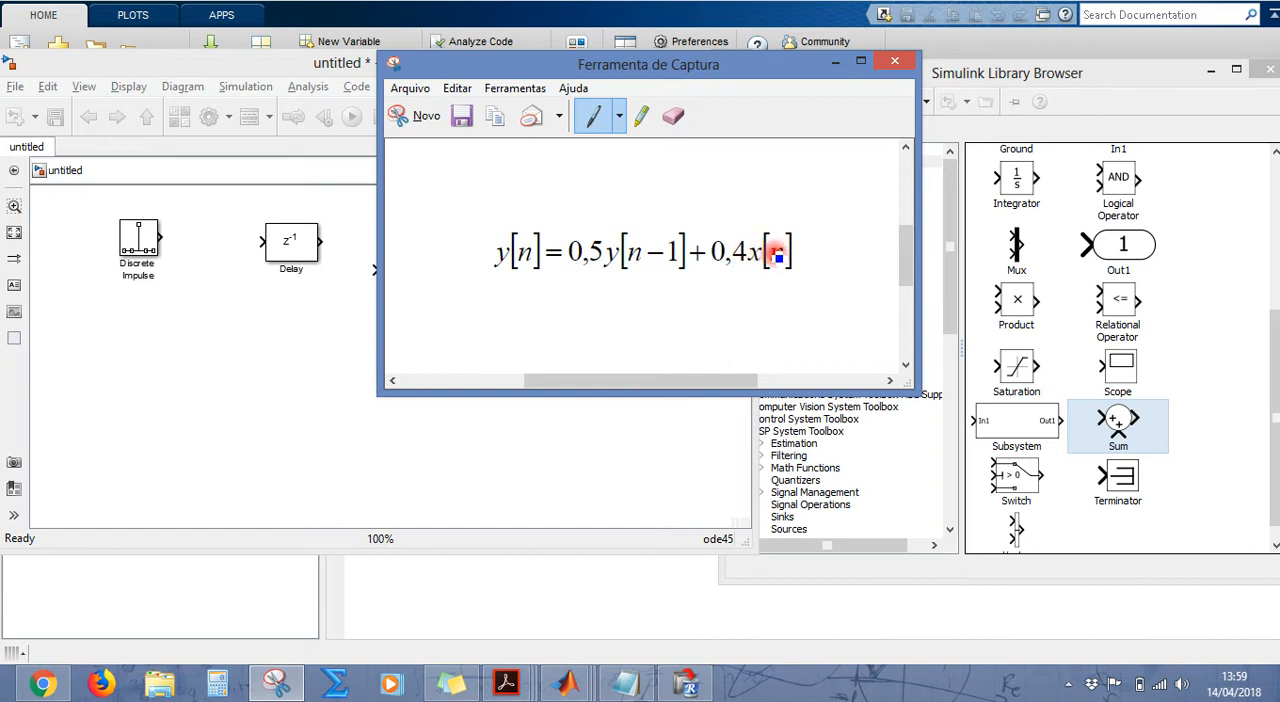
left_click(291, 374)
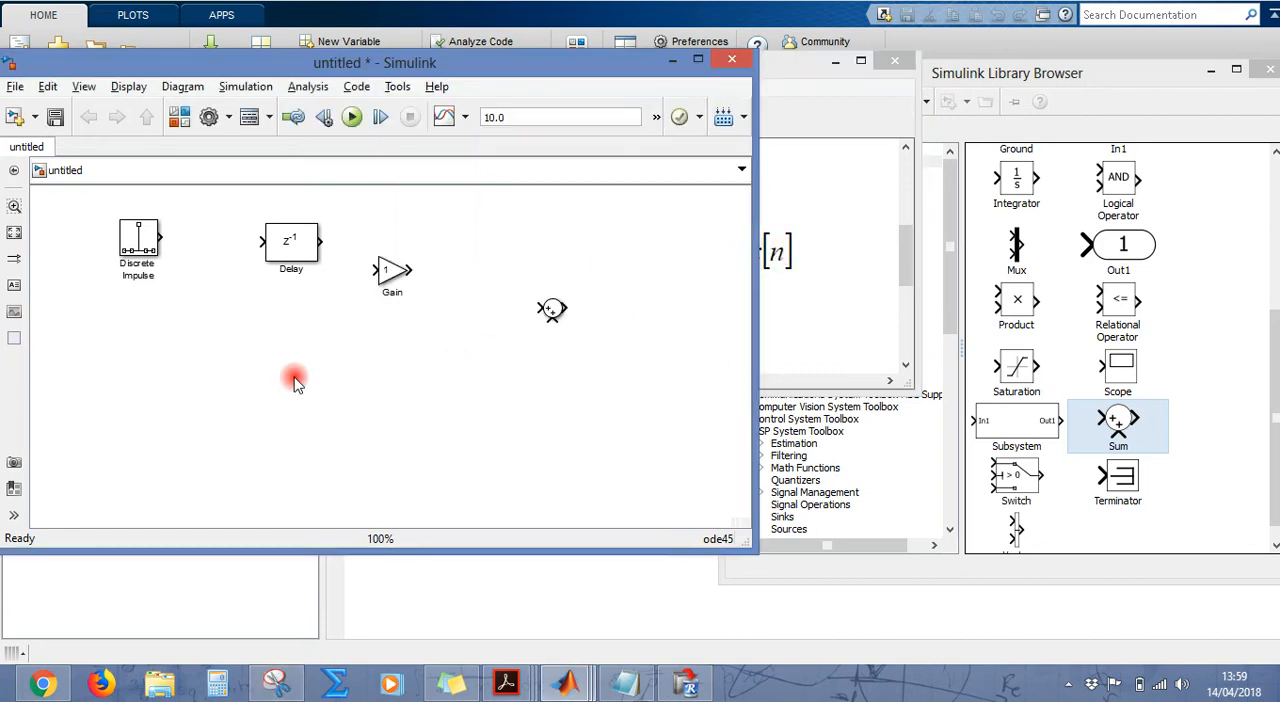
left_click(296, 255)
left_click_drag(296, 255, 356, 358)
left_click(276, 684)
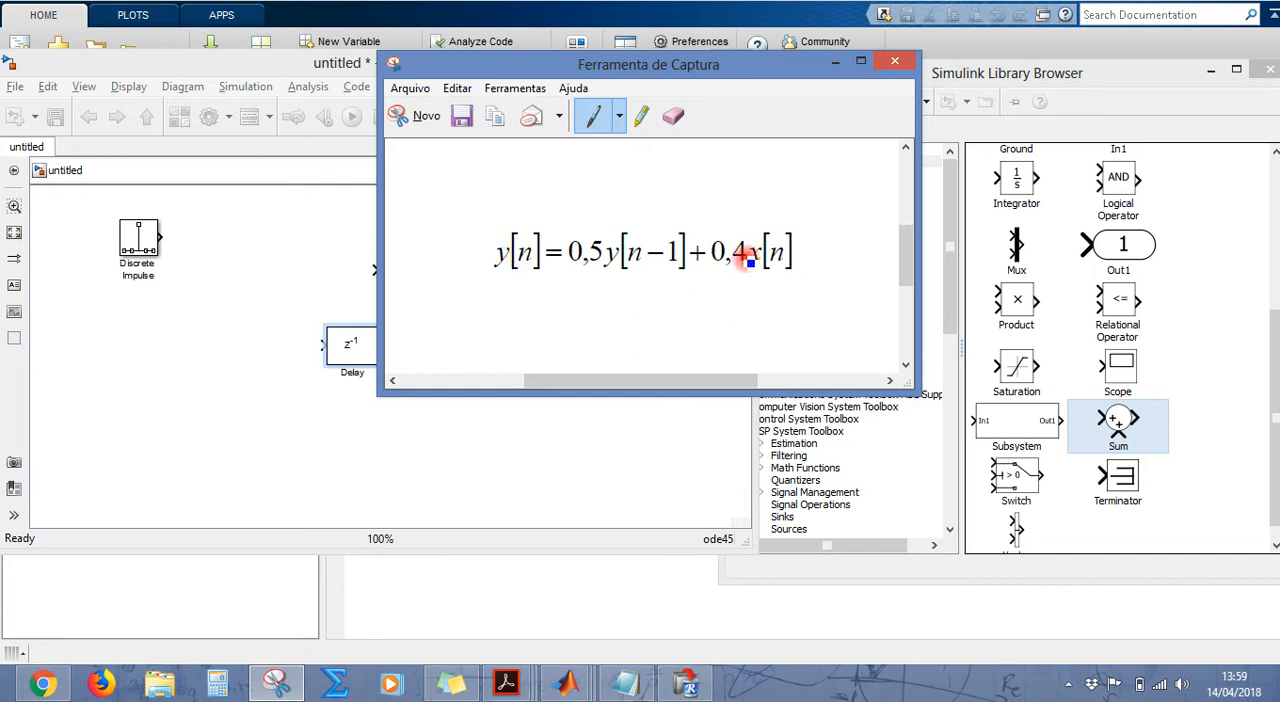
left_click(840, 62)
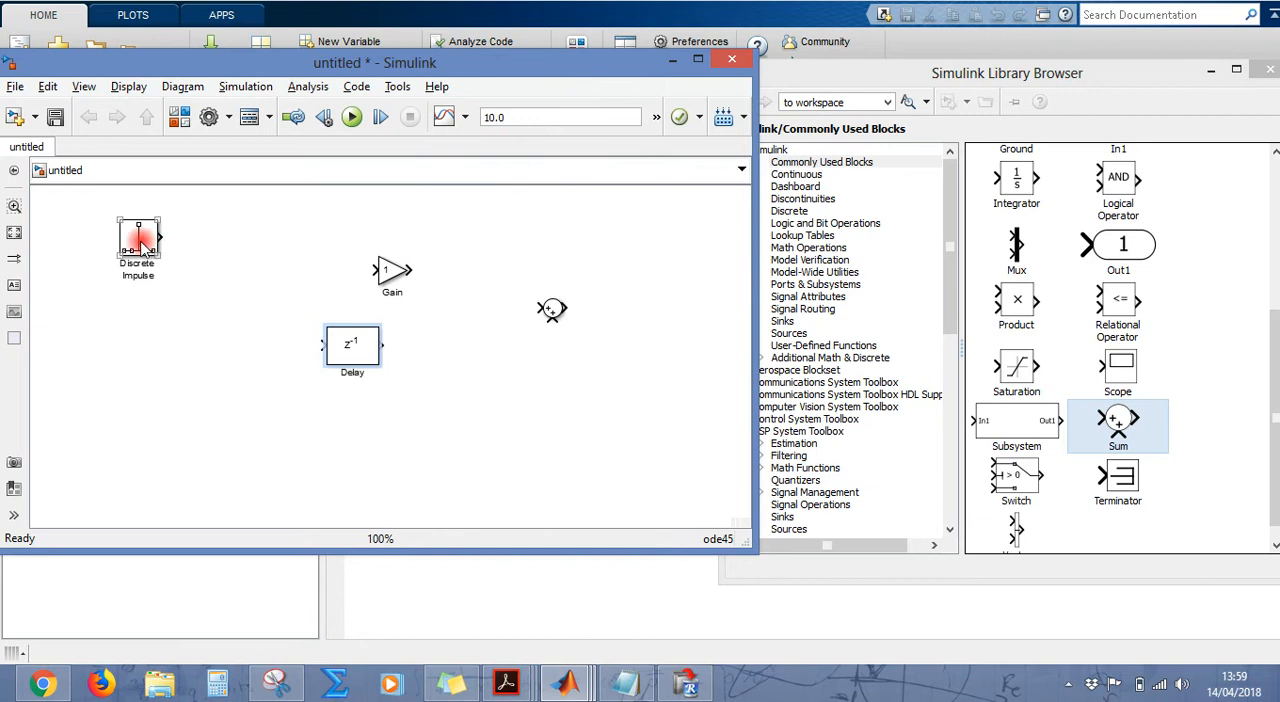
Step: Lower the Discrete Impulse block slightly and place the Gain block right after it so that the two are connected
left_click_drag(131, 243, 142, 271)
left_click(398, 272)
left_click_drag(398, 272, 213, 272)
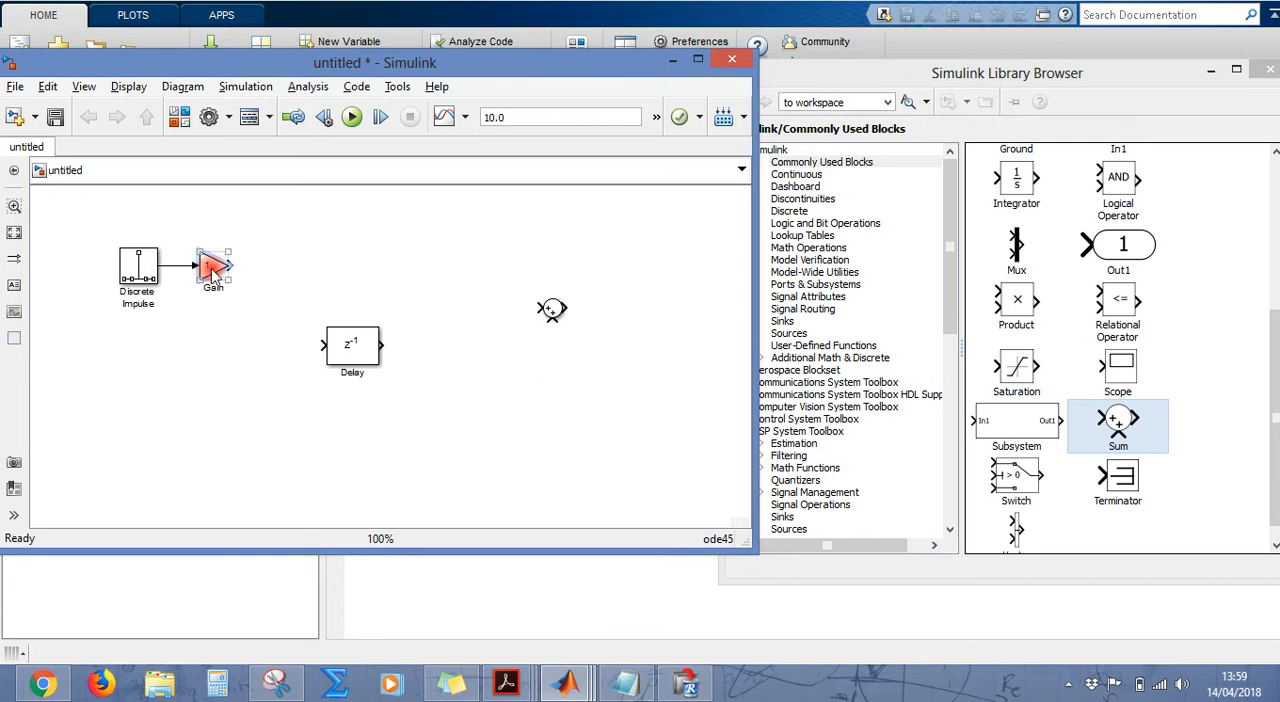
Step: Set the gain of the Gain block fed by the Discrete Impulse to 0.4
double_click(213, 272)
type("0.4")
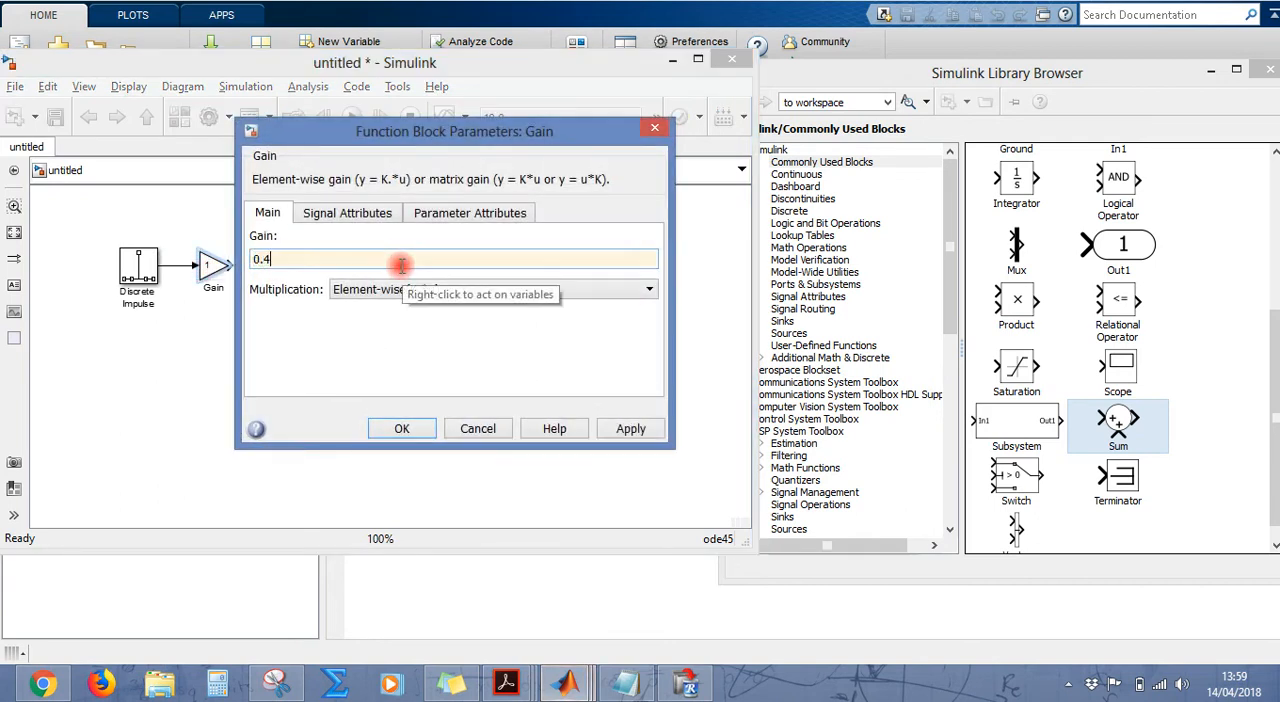
key("Return")
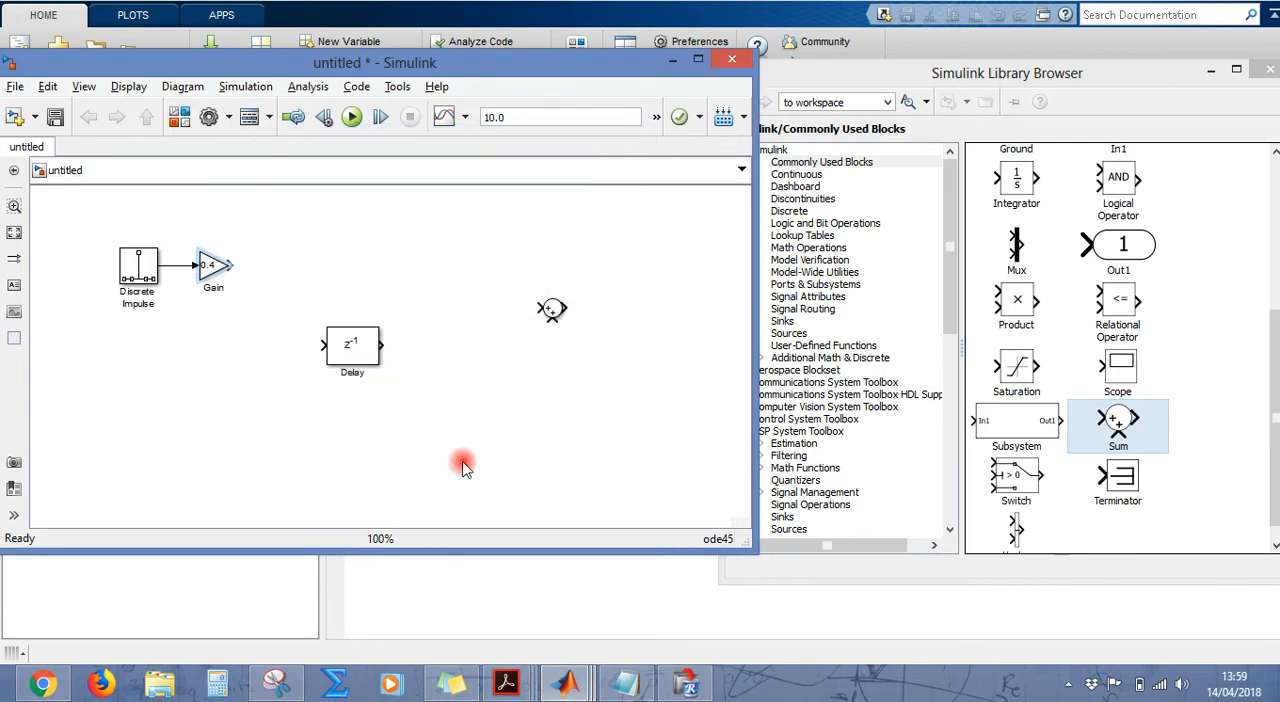
Step: Check the equation capture and place the Sum block right after the 0.4 Gain block so that the two are connected
left_click(276, 683)
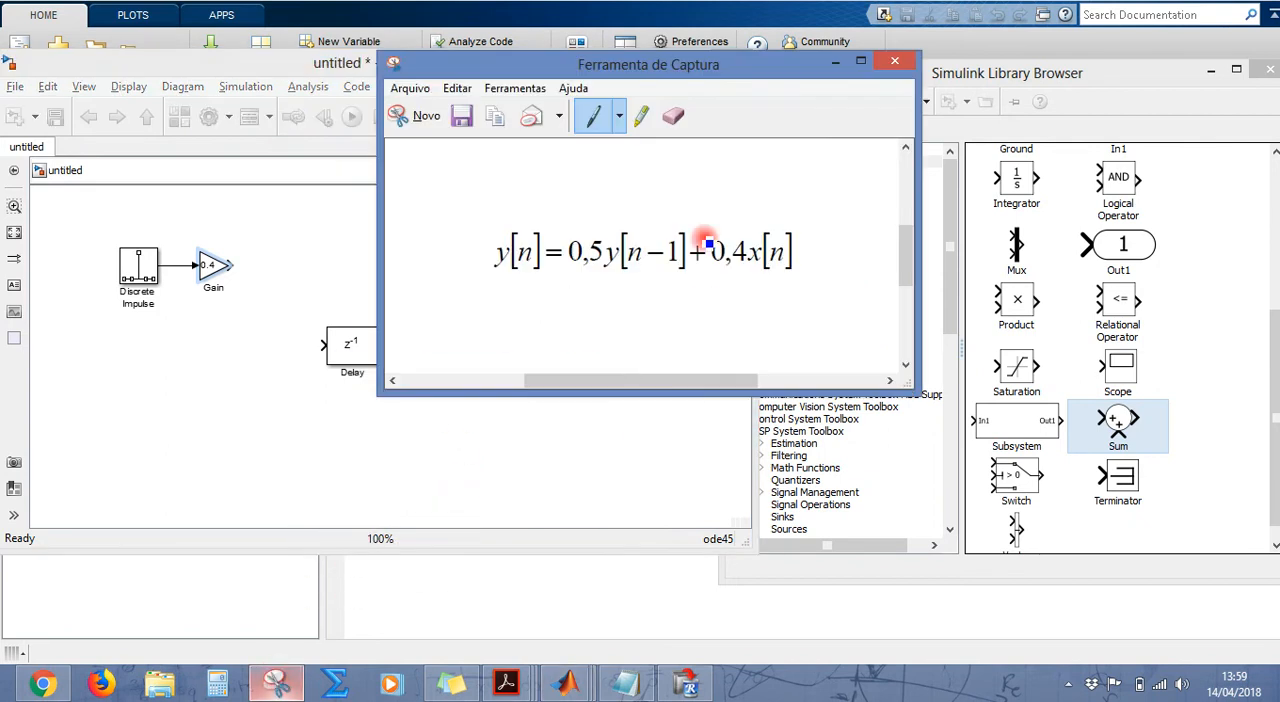
left_click(838, 63)
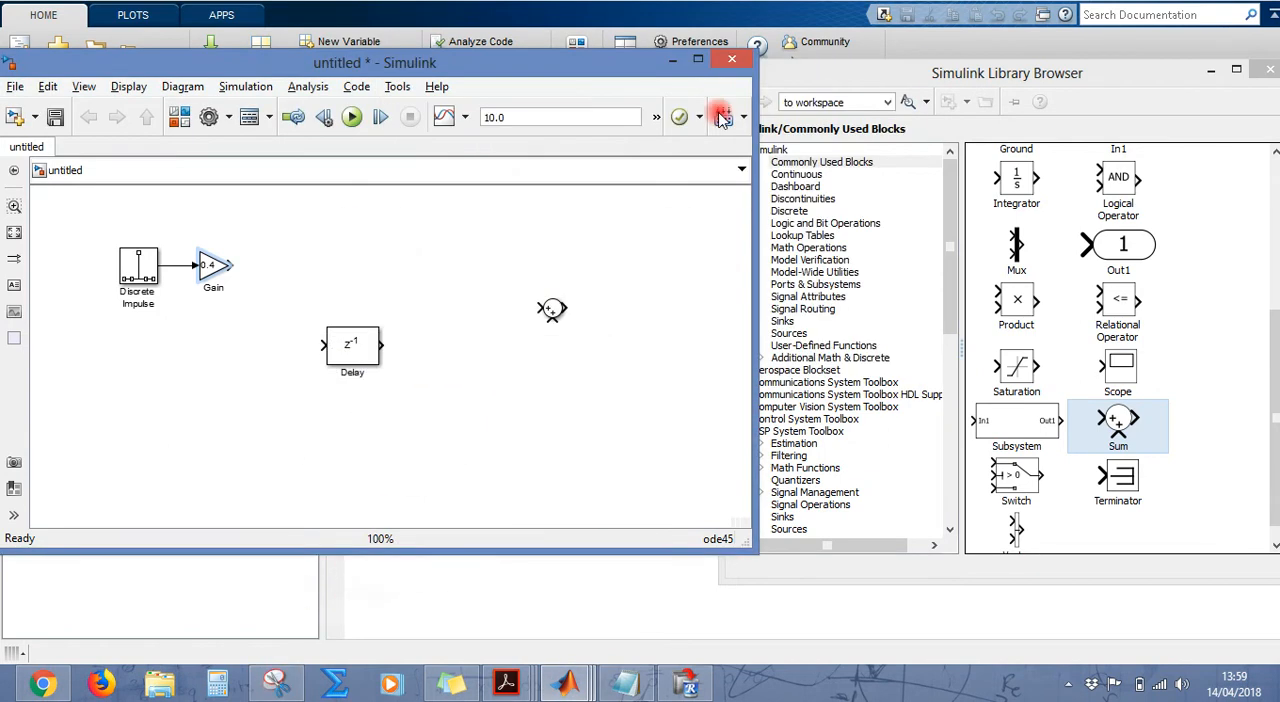
left_click_drag(540, 306, 294, 268)
left_click(362, 278)
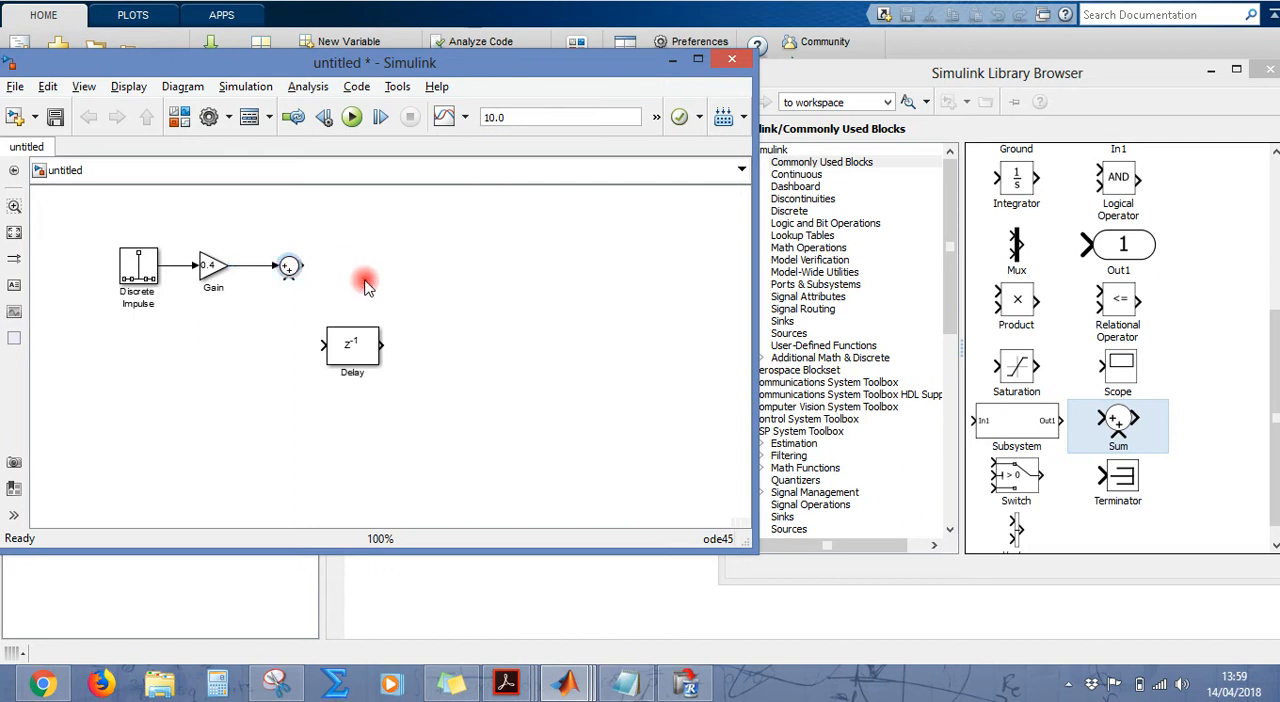
Step: Recheck the equation, duplicate the 0.4 Gain block and place the copy after the Sum block, connected to its output
left_click(278, 684)
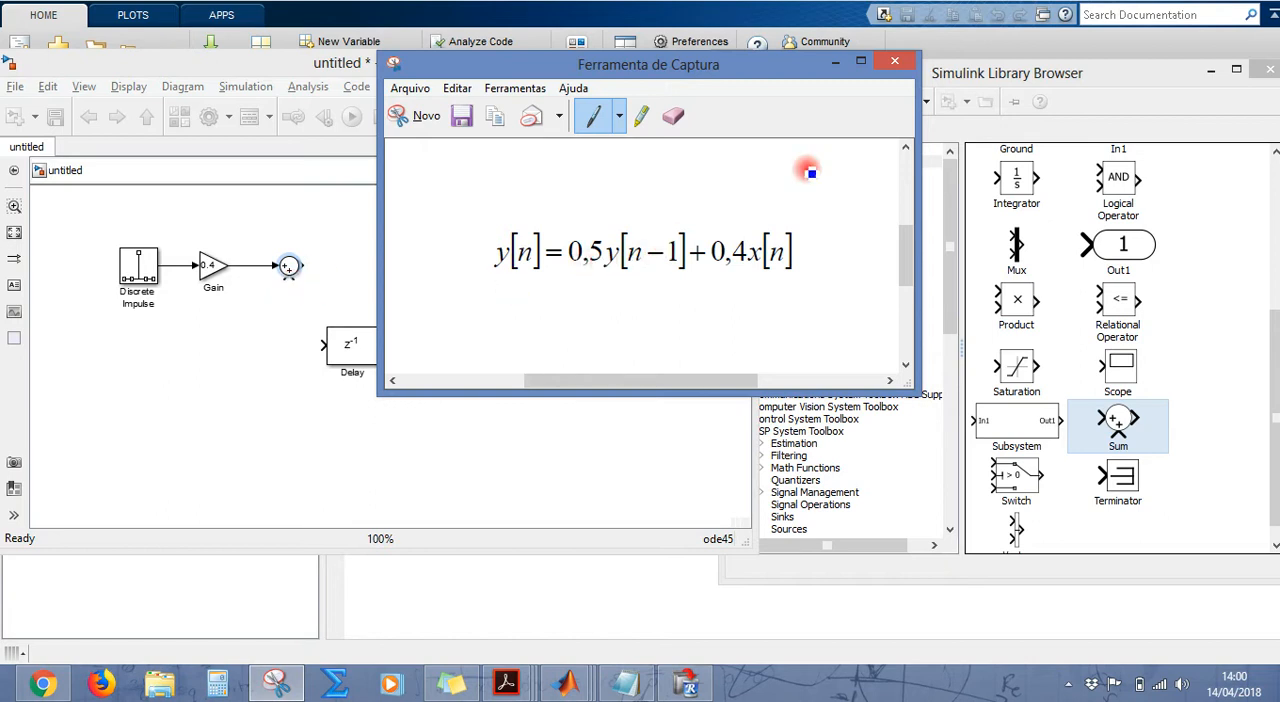
left_click(836, 62)
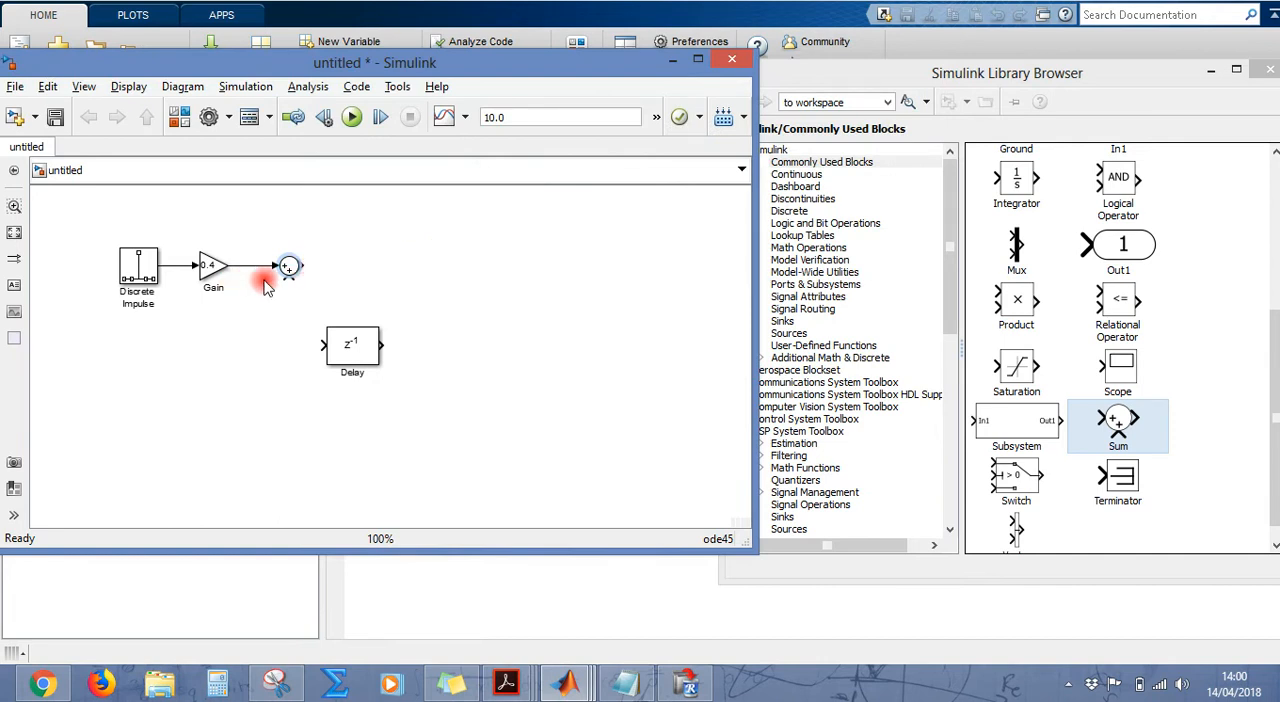
left_click(214, 270)
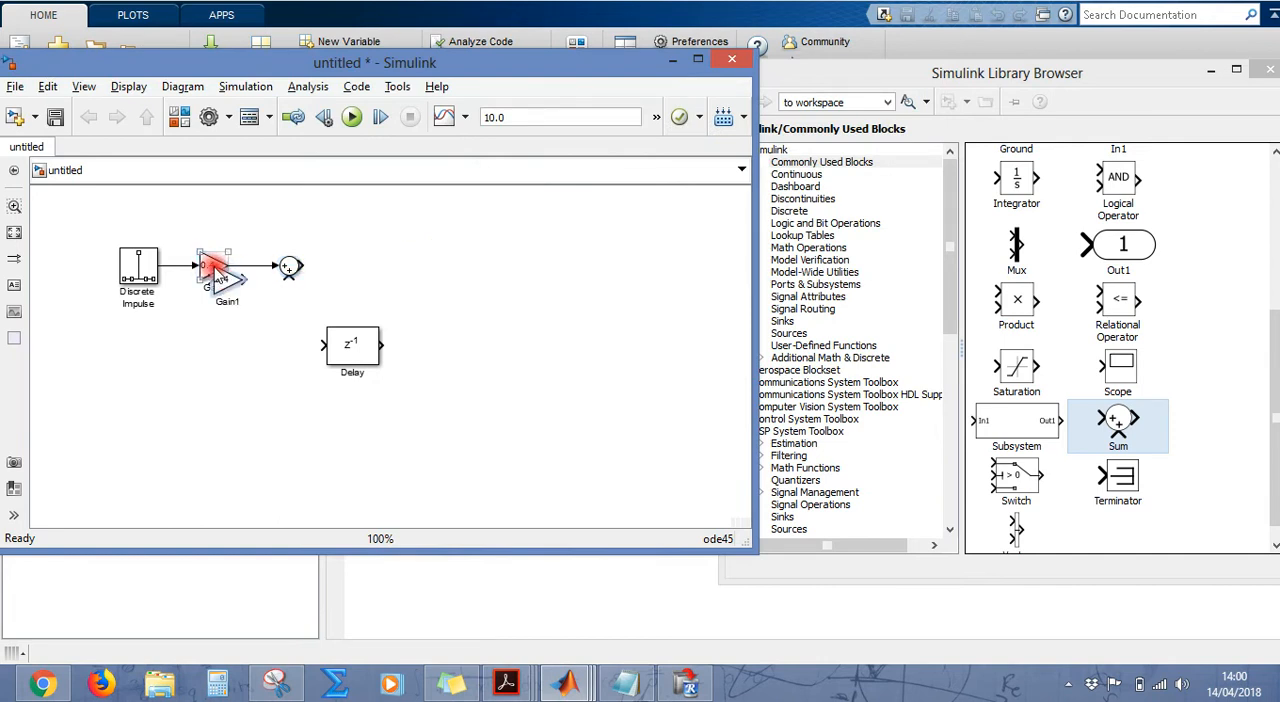
left_click_drag(224, 276, 372, 268)
Step: Set the gain of the copied Gain block to 0.5 and move it slightly closer to the Sum block
double_click(373, 268)
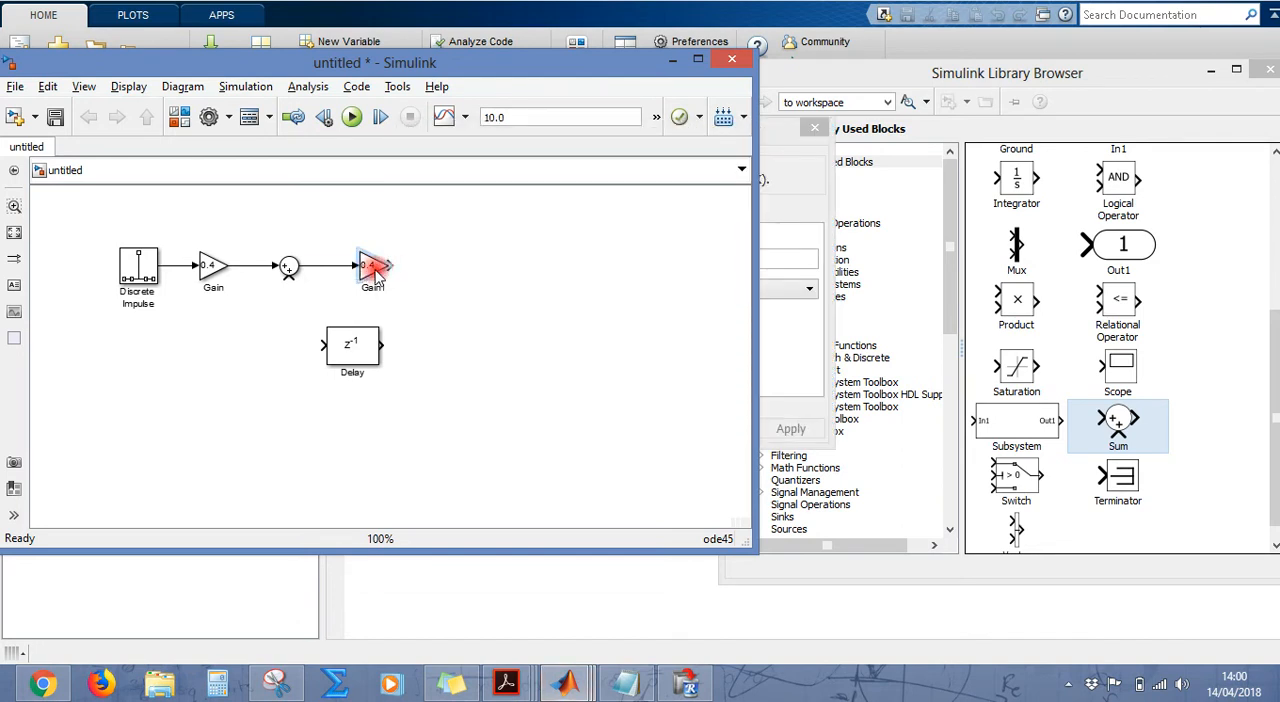
type("0.5")
key("Return")
left_click_drag(370, 264, 352, 267)
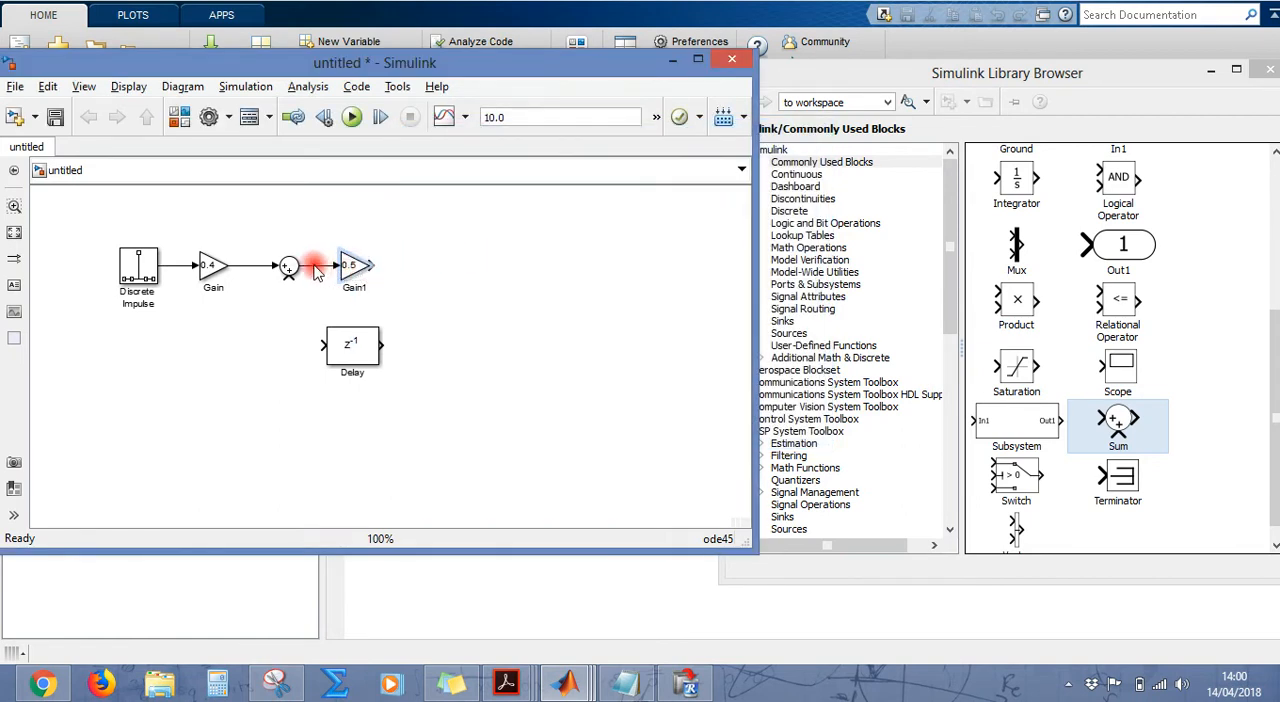
left_click(349, 268)
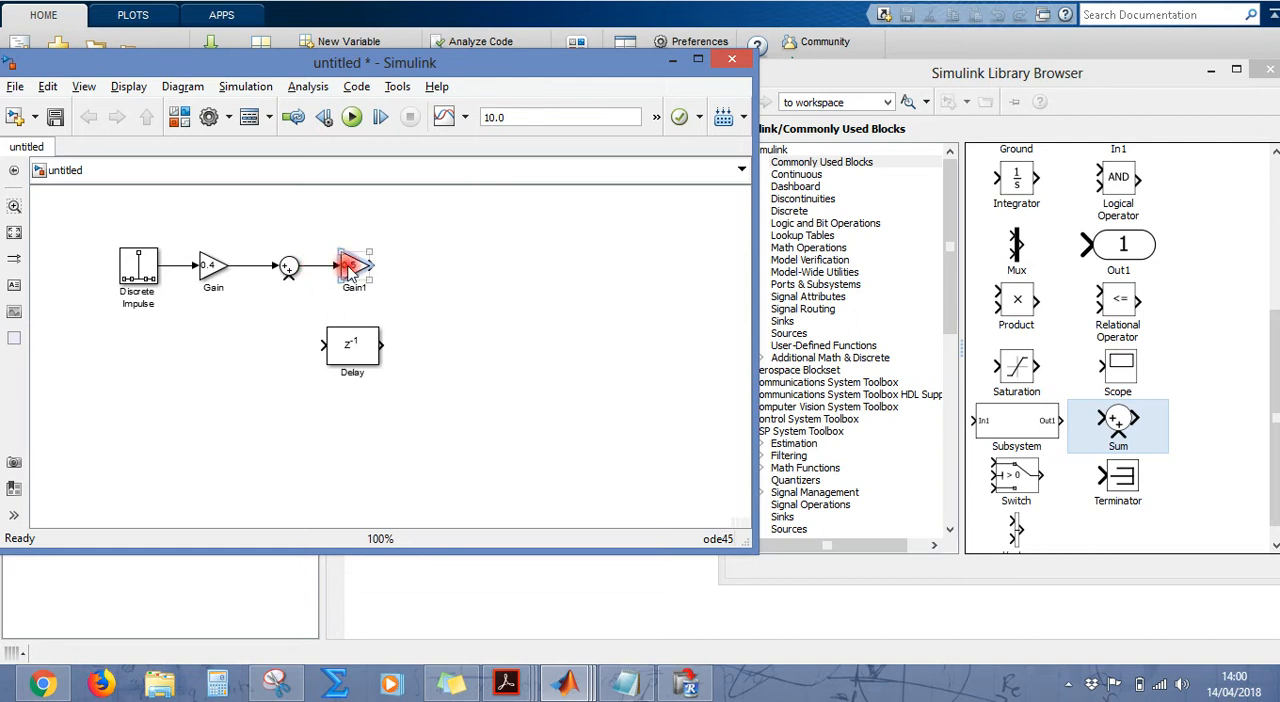
left_click(436, 278)
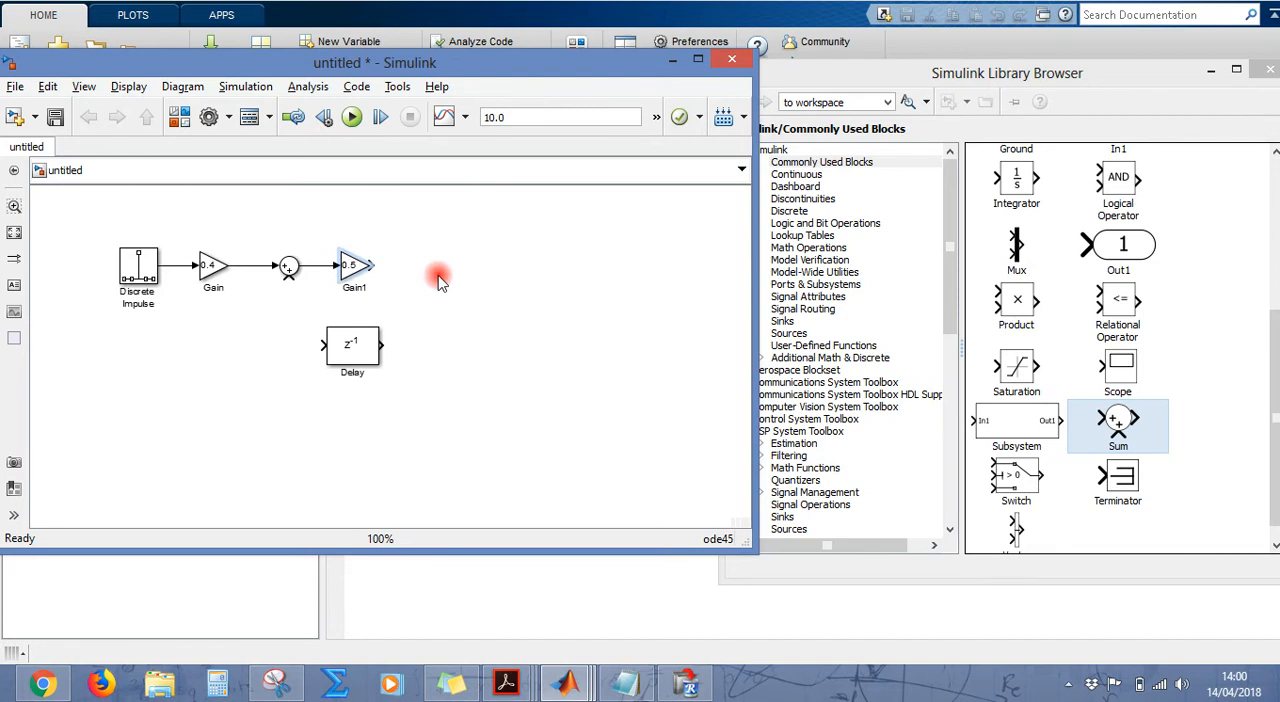
Step: Compare with the equation, detach the 0.5 Gain block from the Sum block and delete the leftover signal line
key("alt+Tab")
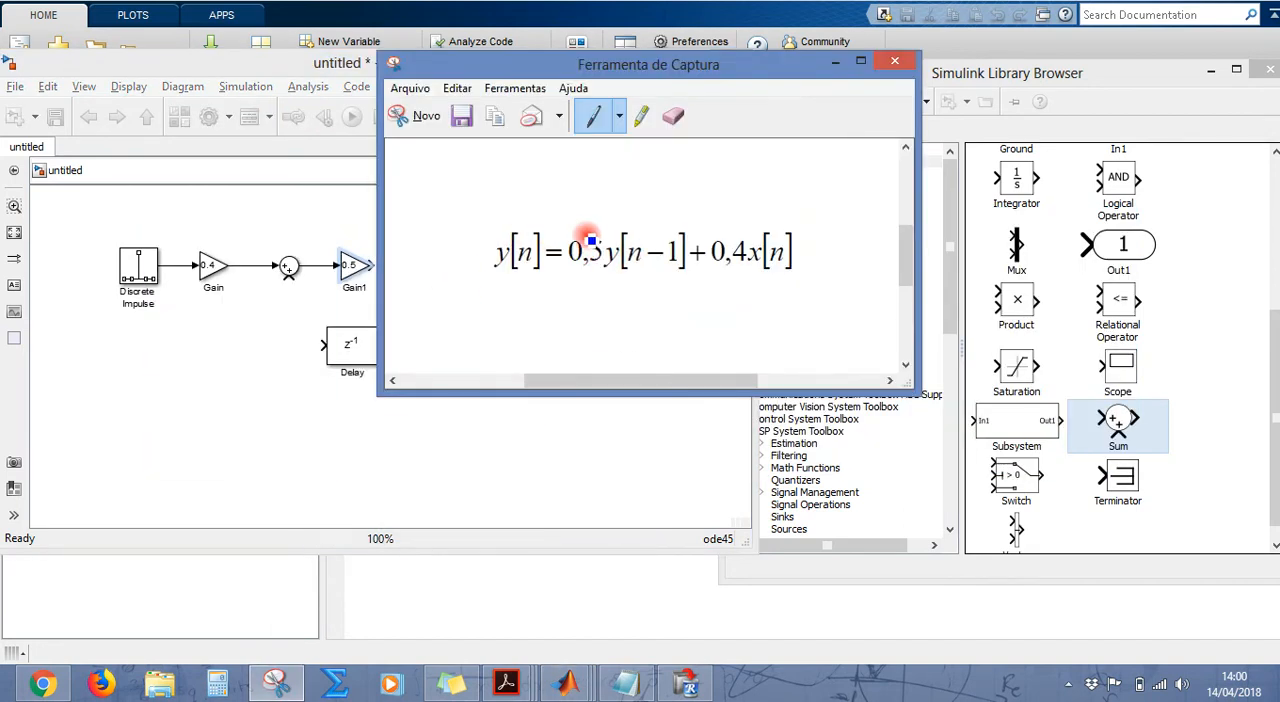
key("alt+Tab")
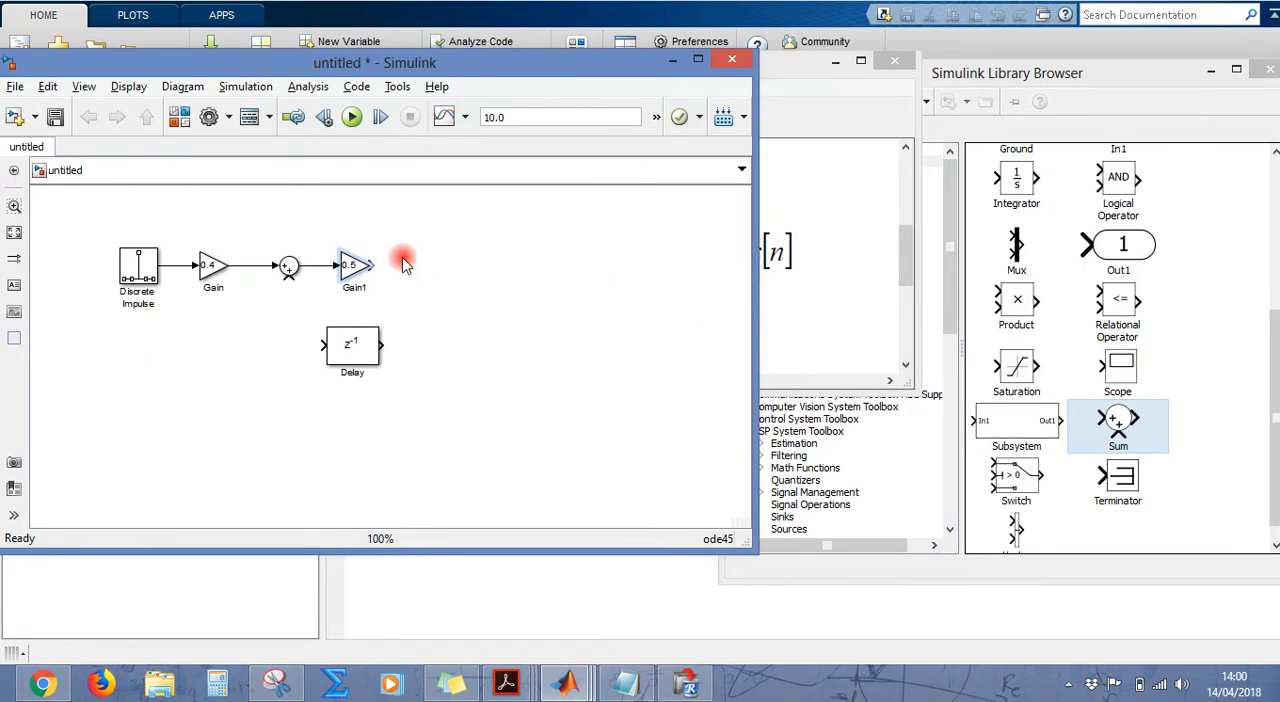
left_click(362, 271)
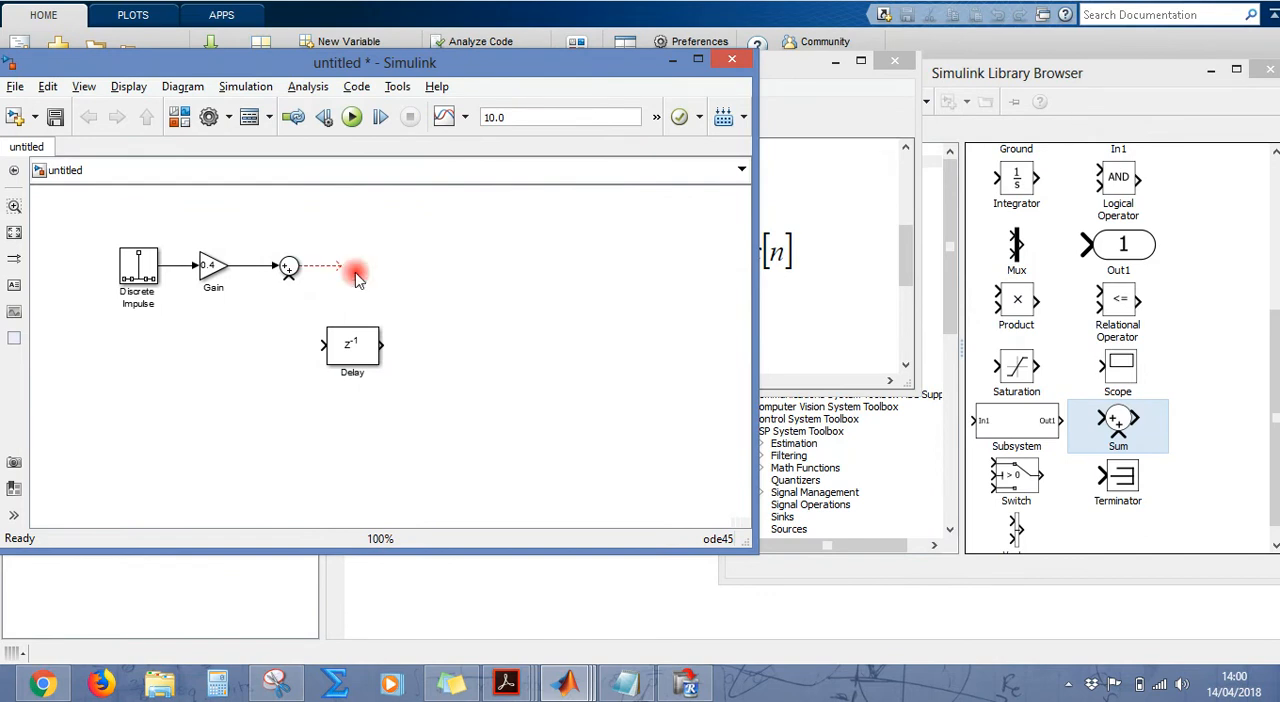
left_click_drag(357, 276, 461, 313)
left_click(326, 267)
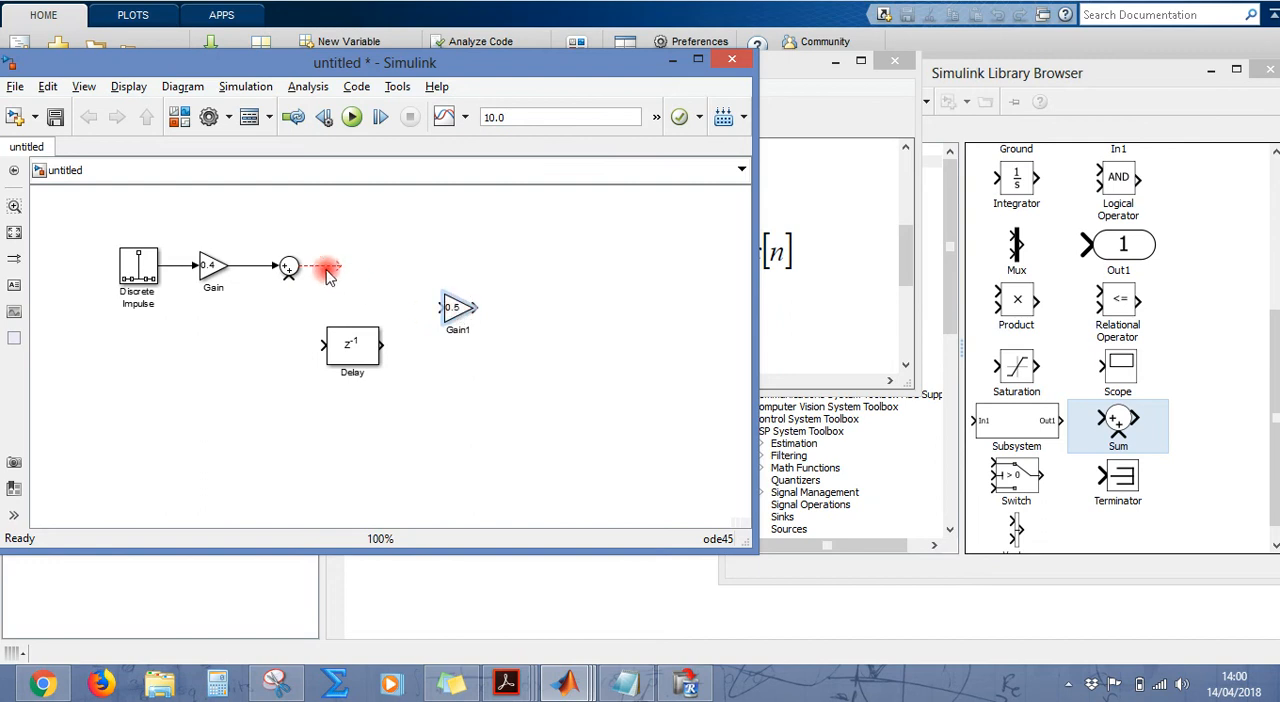
key("Delete")
Step: Connect the Delay block to the Sum block's output and place the 0.5 Gain block right after it, connected in line
left_click(348, 350)
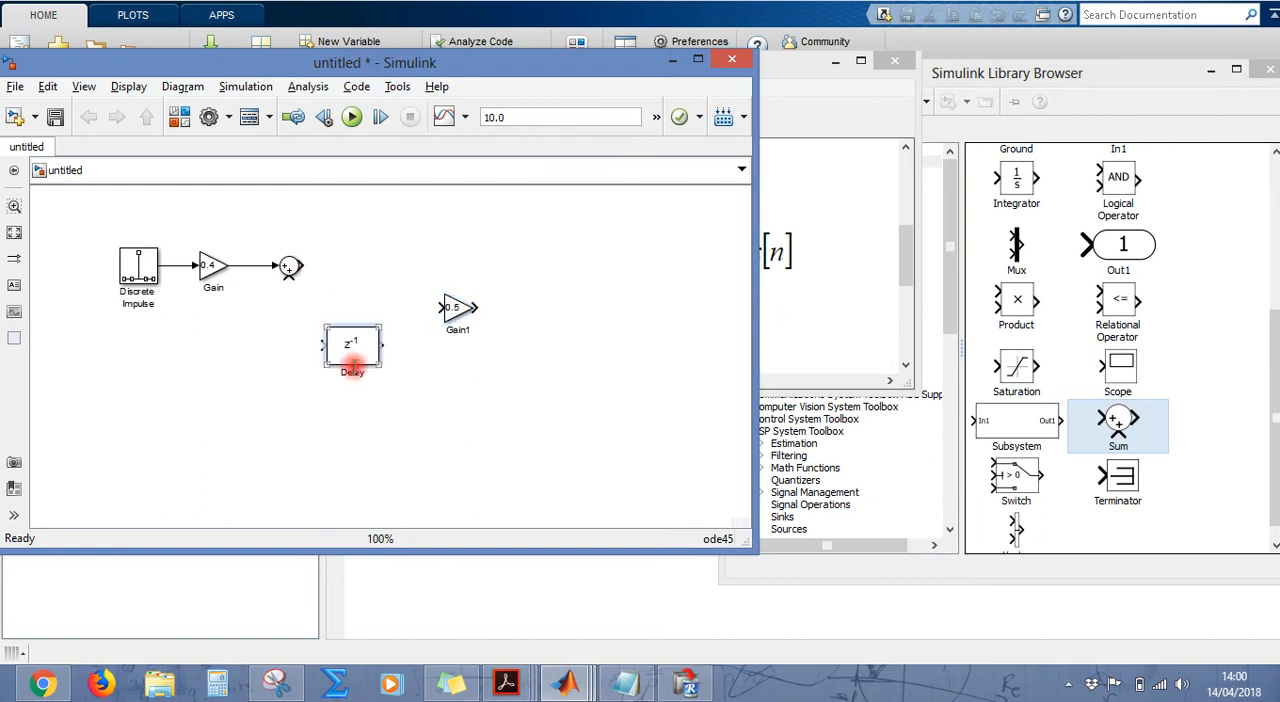
left_click_drag(340, 350, 375, 280)
left_click_drag(300, 265, 343, 265)
left_click(378, 272)
mouse_move(450, 307)
left_mouse_down()
mouse_move(457, 266)
mouse_move(404, 268)
mouse_move(443, 271)
left_mouse_up()
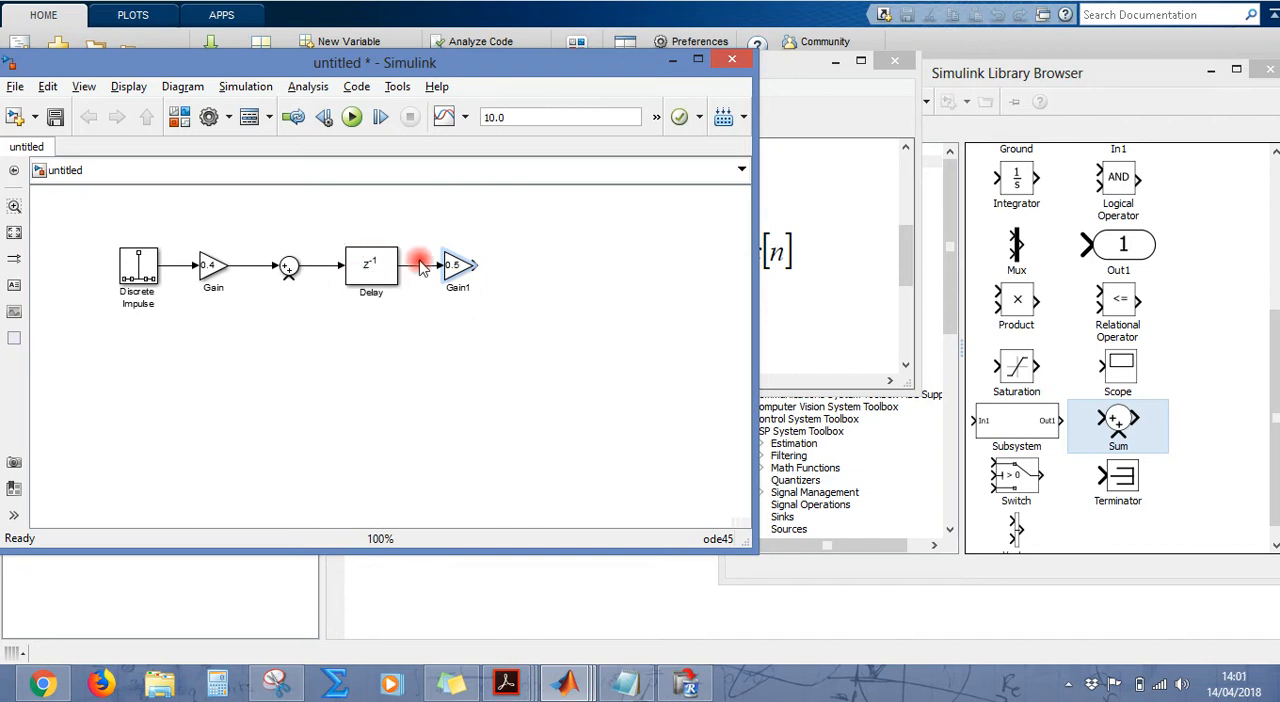
Step: Route the 0.5 Gain block's output beneath the Delay back to the Sum block's free input, checking the loop against the equation
left_click(458, 276)
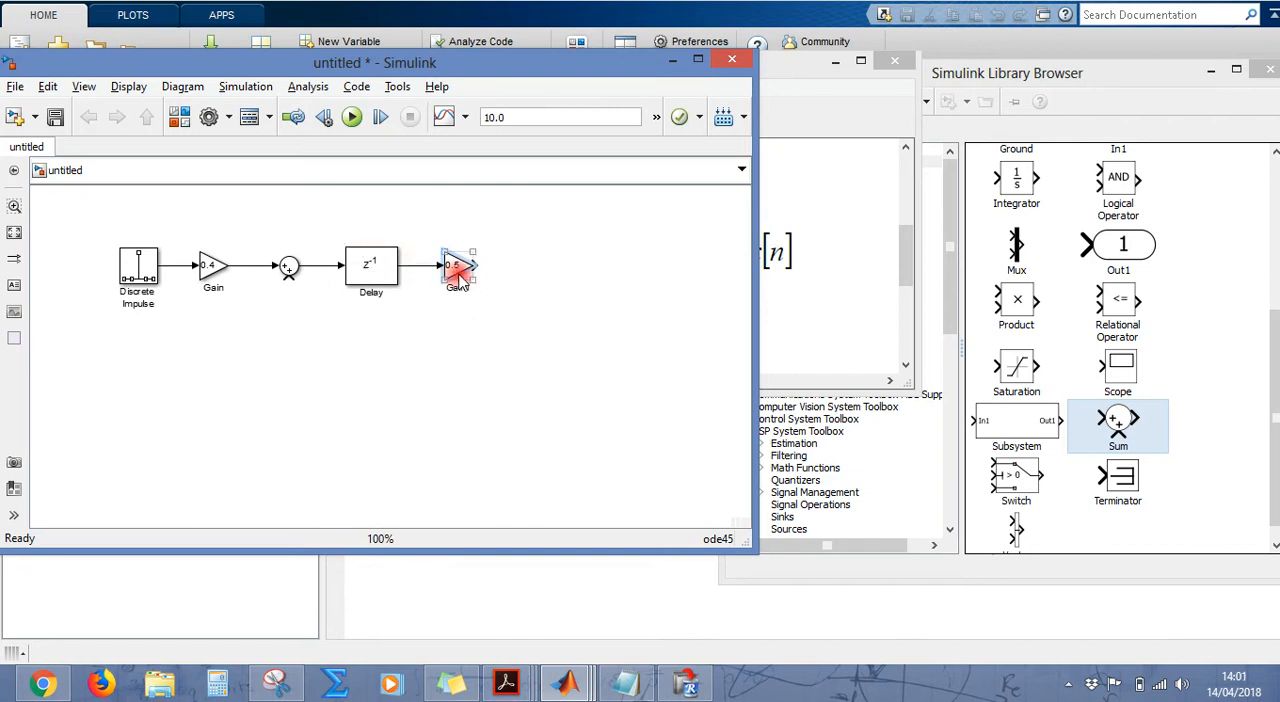
left_click(290, 274)
left_click(279, 680)
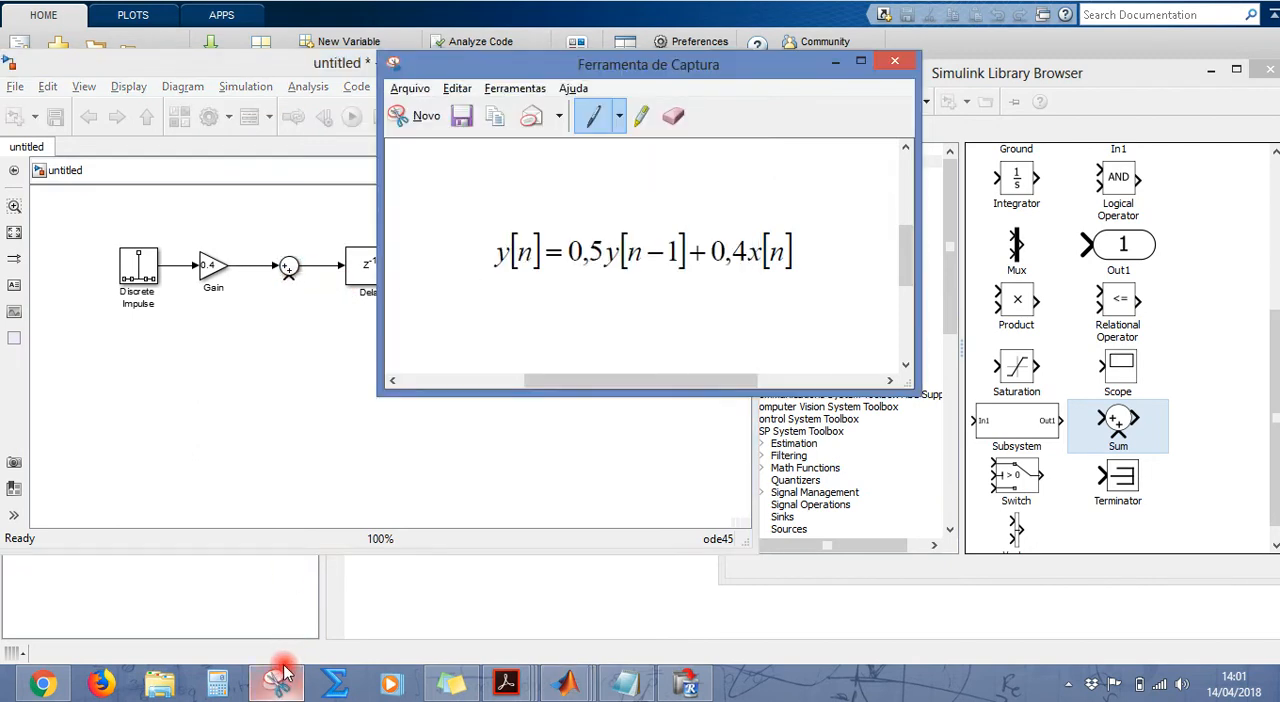
left_click(317, 415)
left_click_drag(480, 265, 287, 277)
left_click_drag(444, 305, 517, 321)
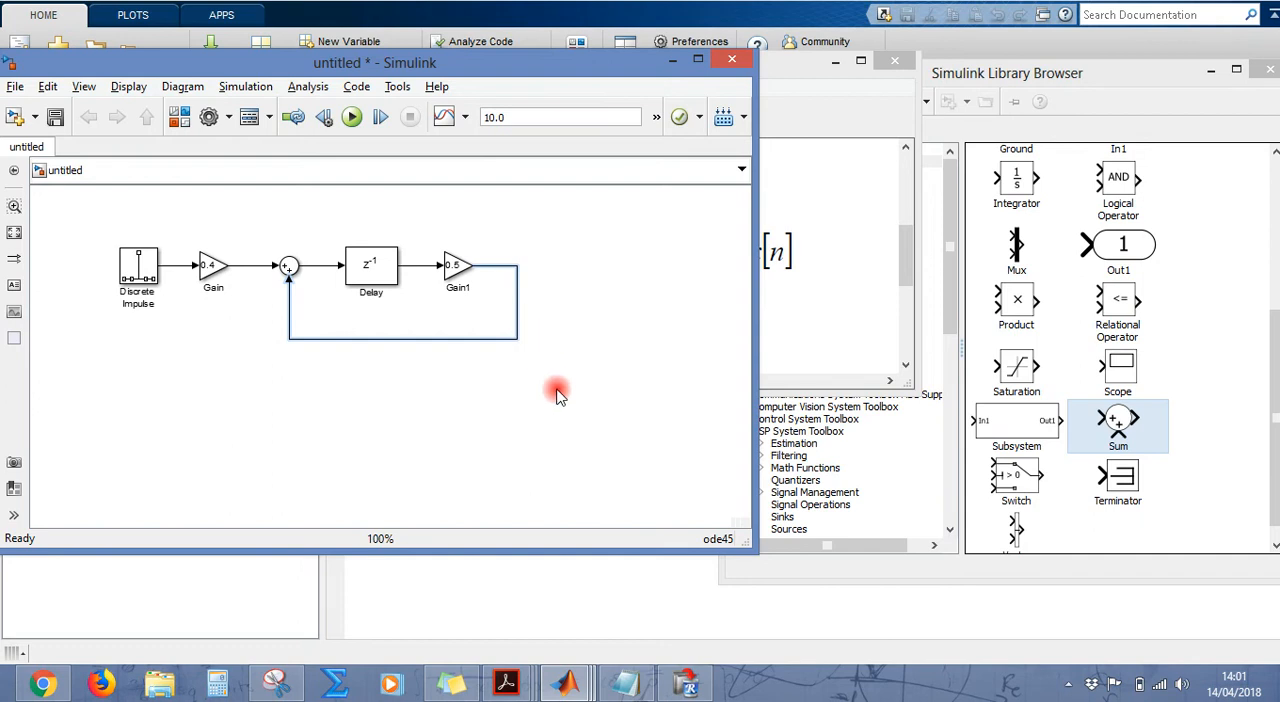
left_click(277, 684)
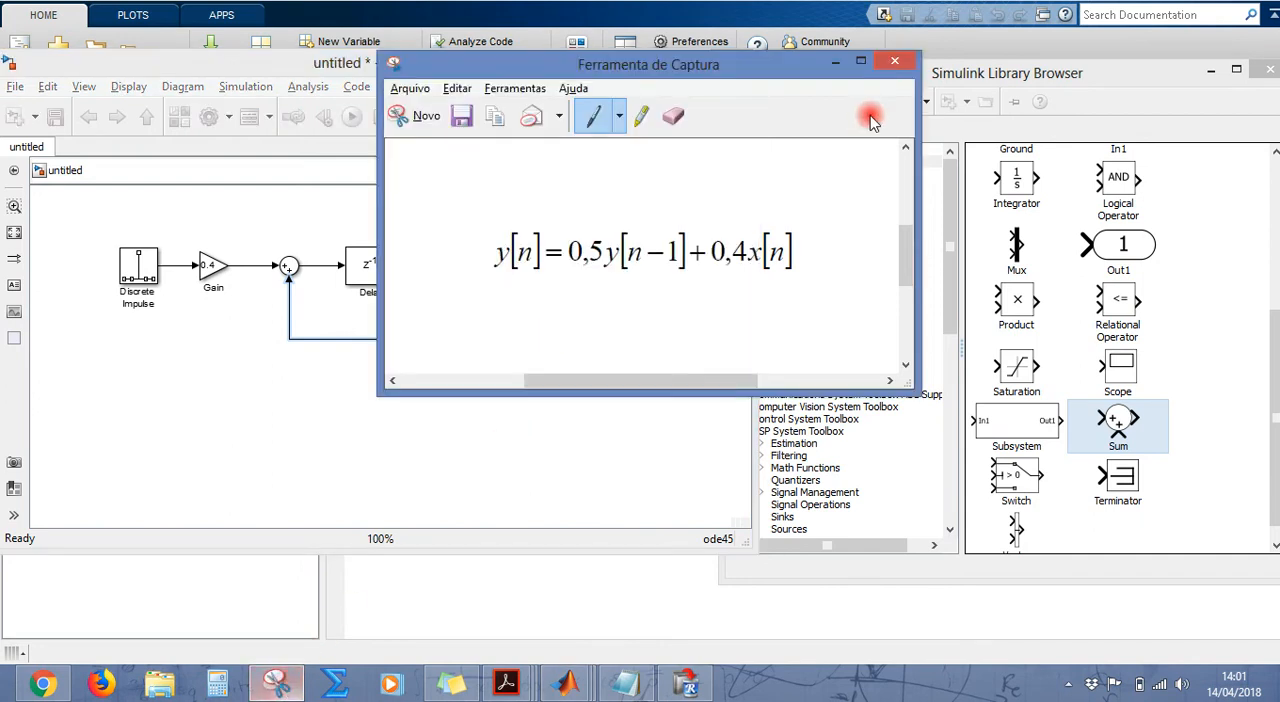
left_click(836, 62)
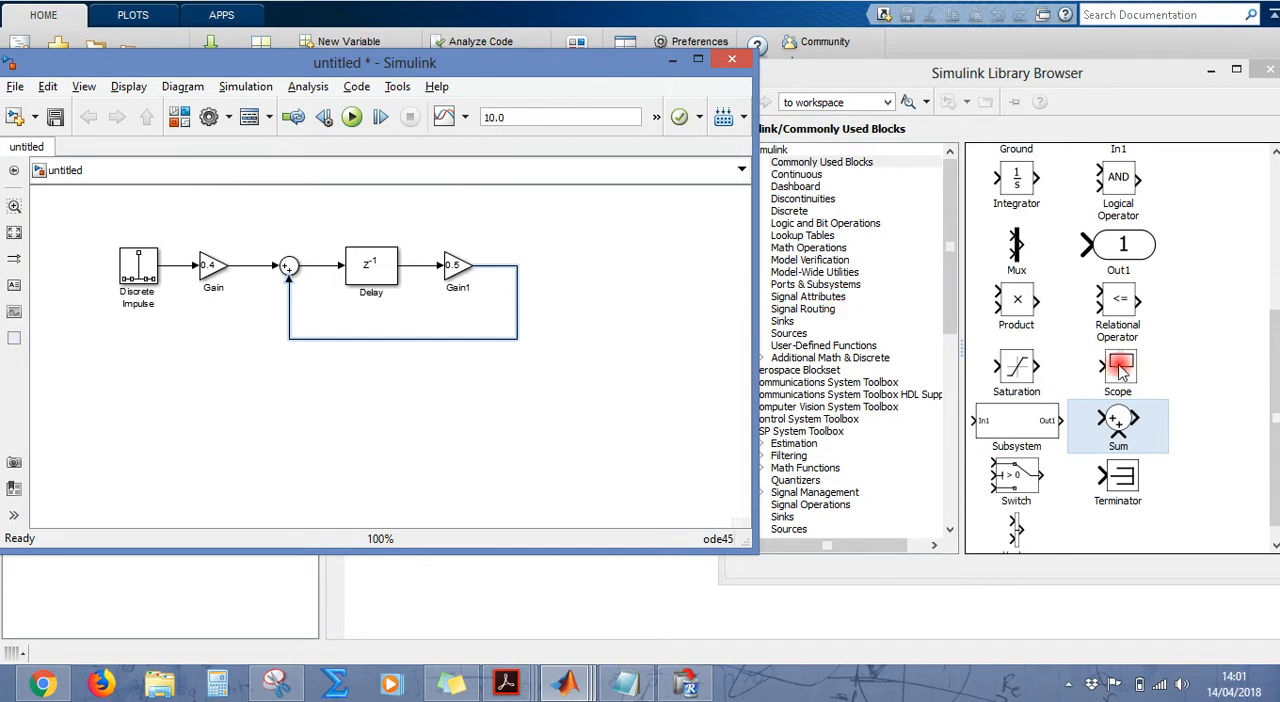
Step: Add a To Workspace block from the DSP System Toolbox Sinks above the Delay and connect it to the Sum block's output
left_click(1102, 368)
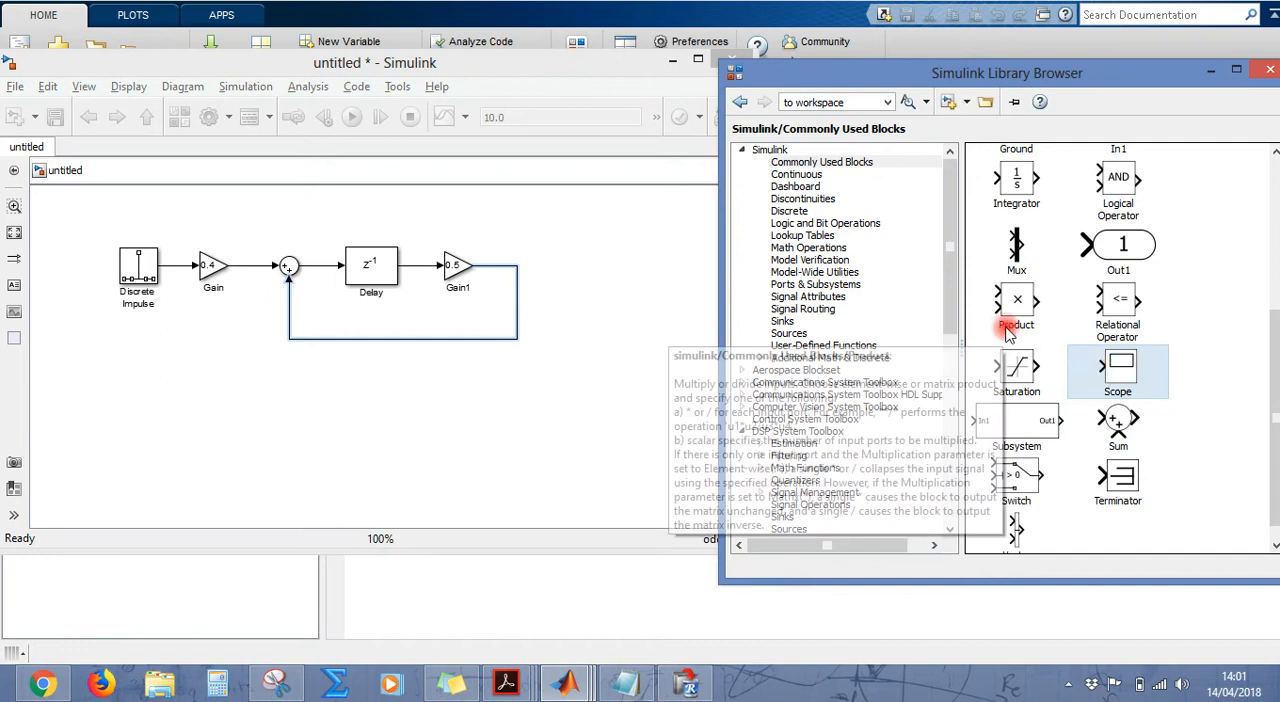
left_click_drag(951, 275, 948, 322)
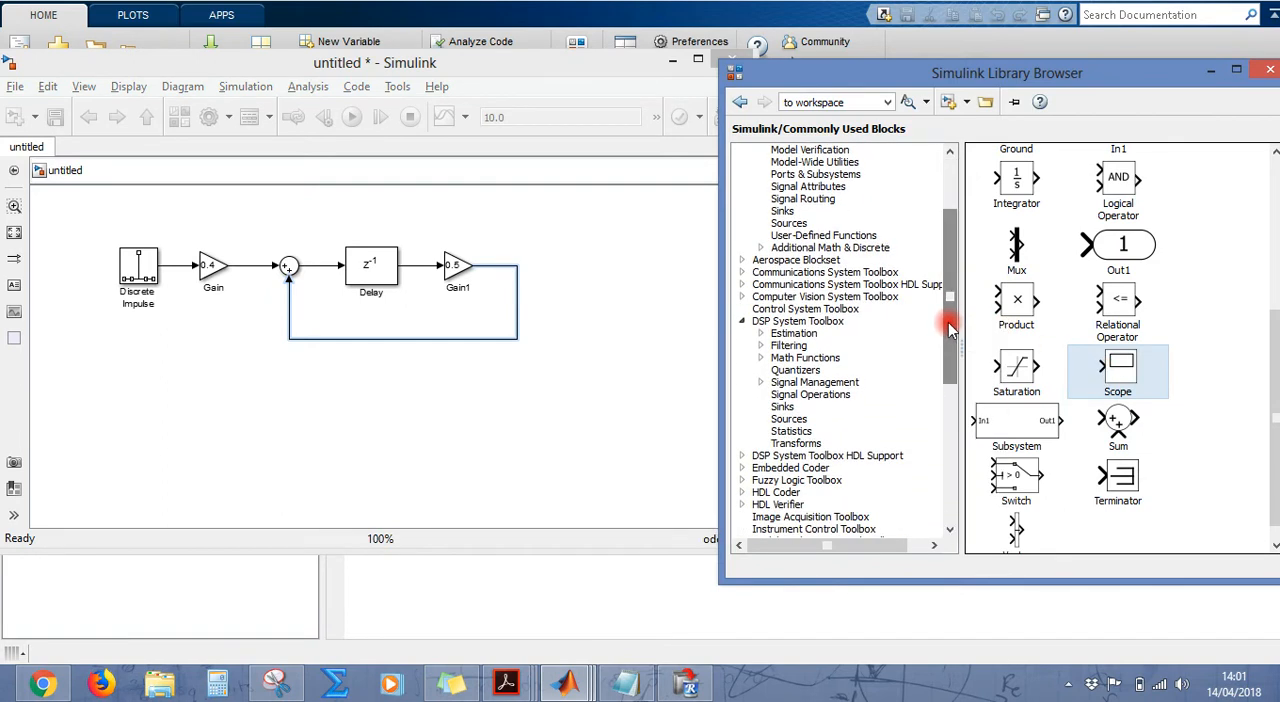
left_click(786, 416)
left_click(784, 406)
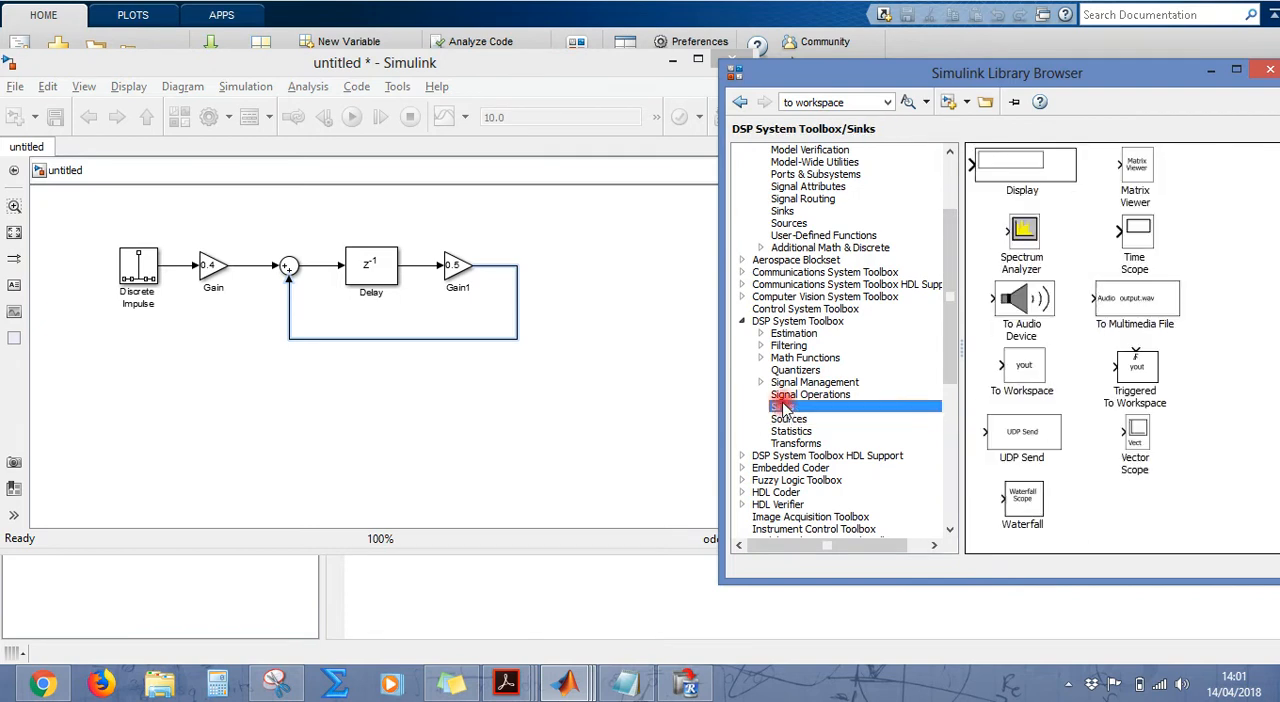
left_click(1022, 370)
left_click_drag(1022, 370, 316, 256)
left_click(522, 236)
left_click(466, 218)
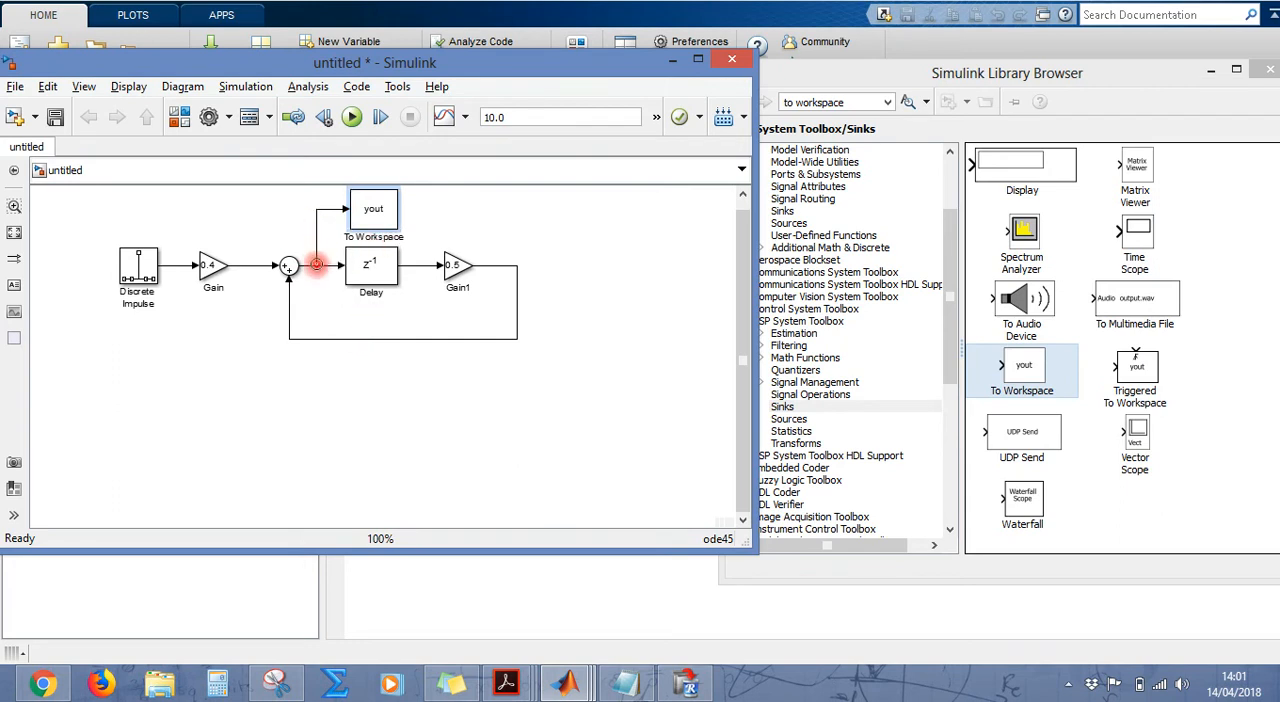
Step: Set the variable name of the To Workspace block to impulse_response
left_click(380, 218)
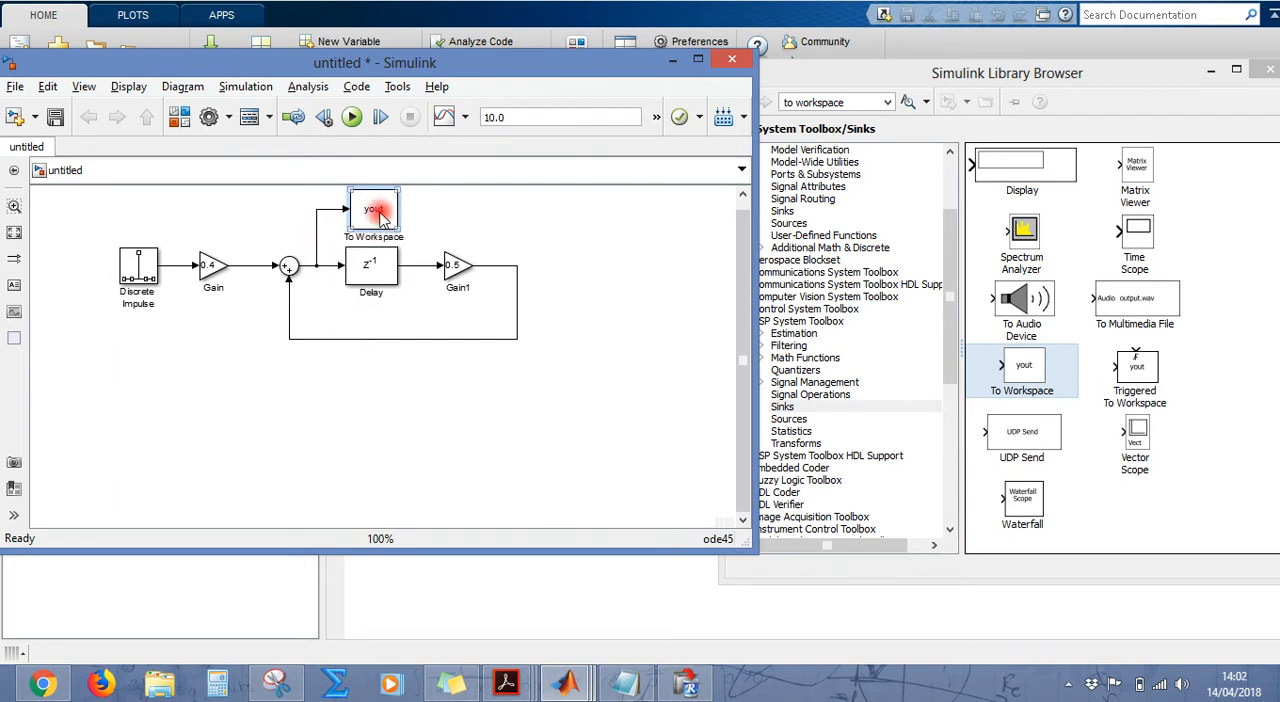
double_click(380, 218)
double_click(504, 179)
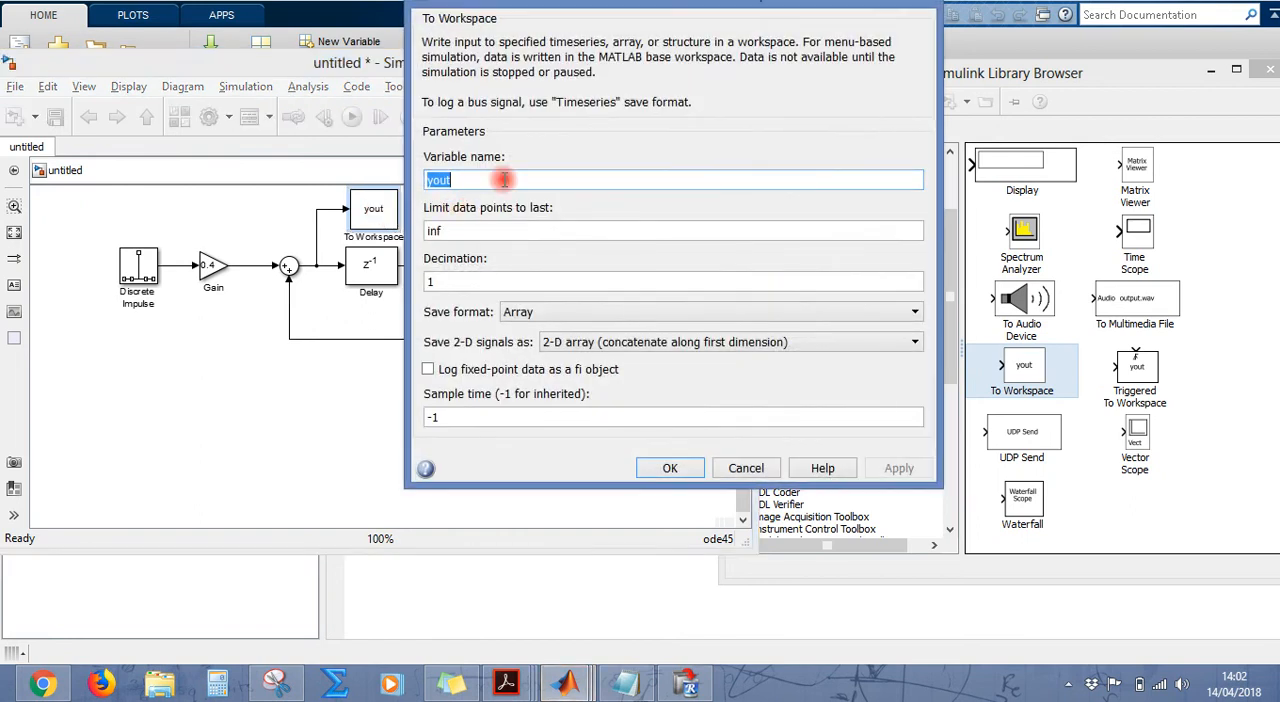
left_click_drag(590, 2, 698, 52)
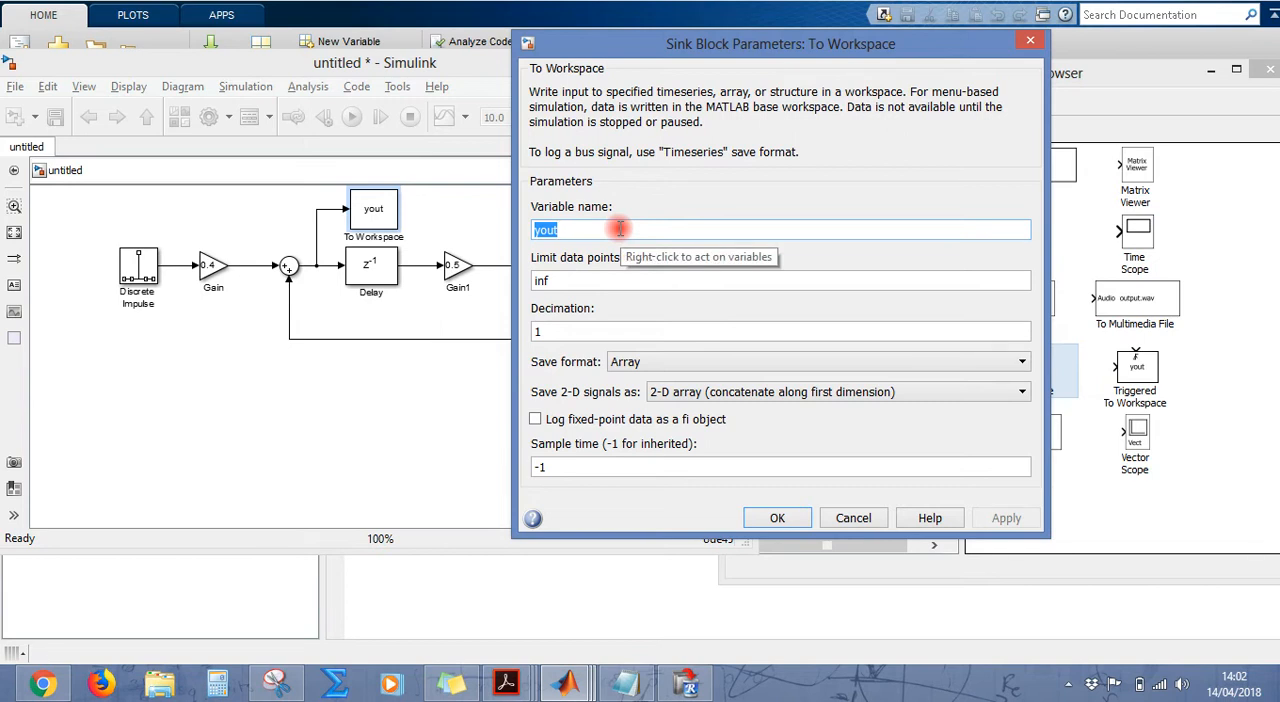
type("impul")
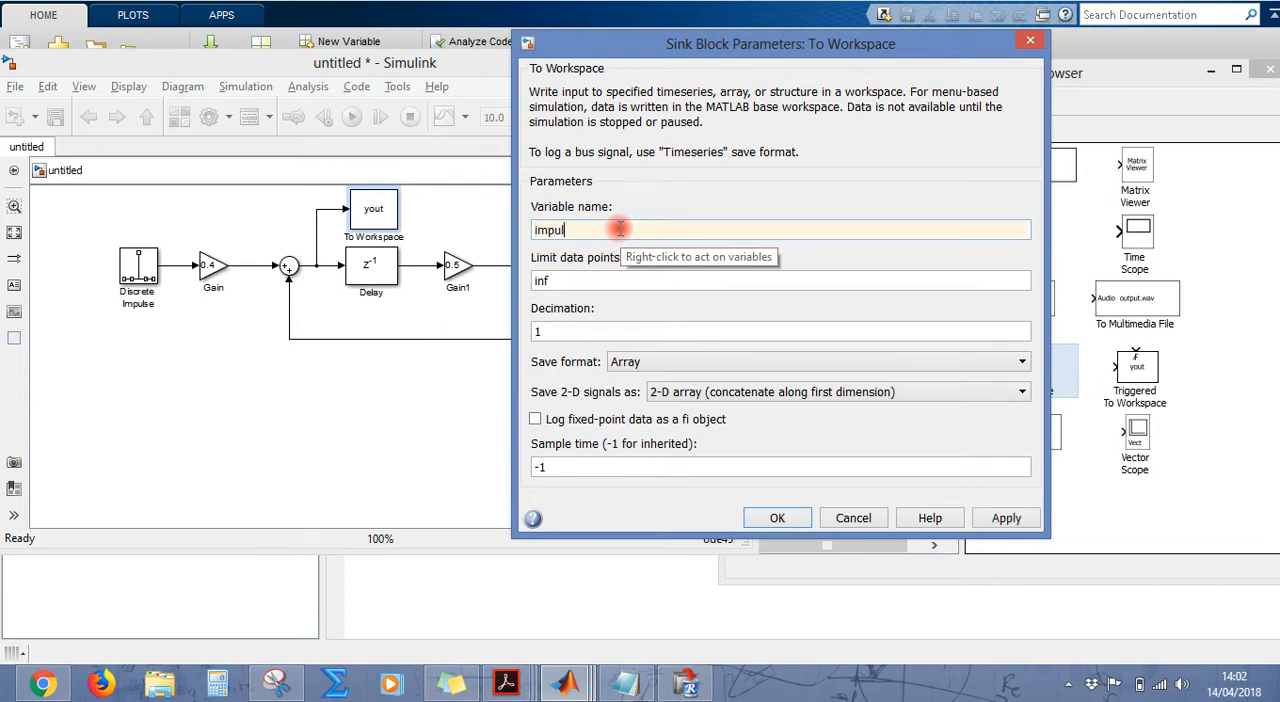
type("se_response")
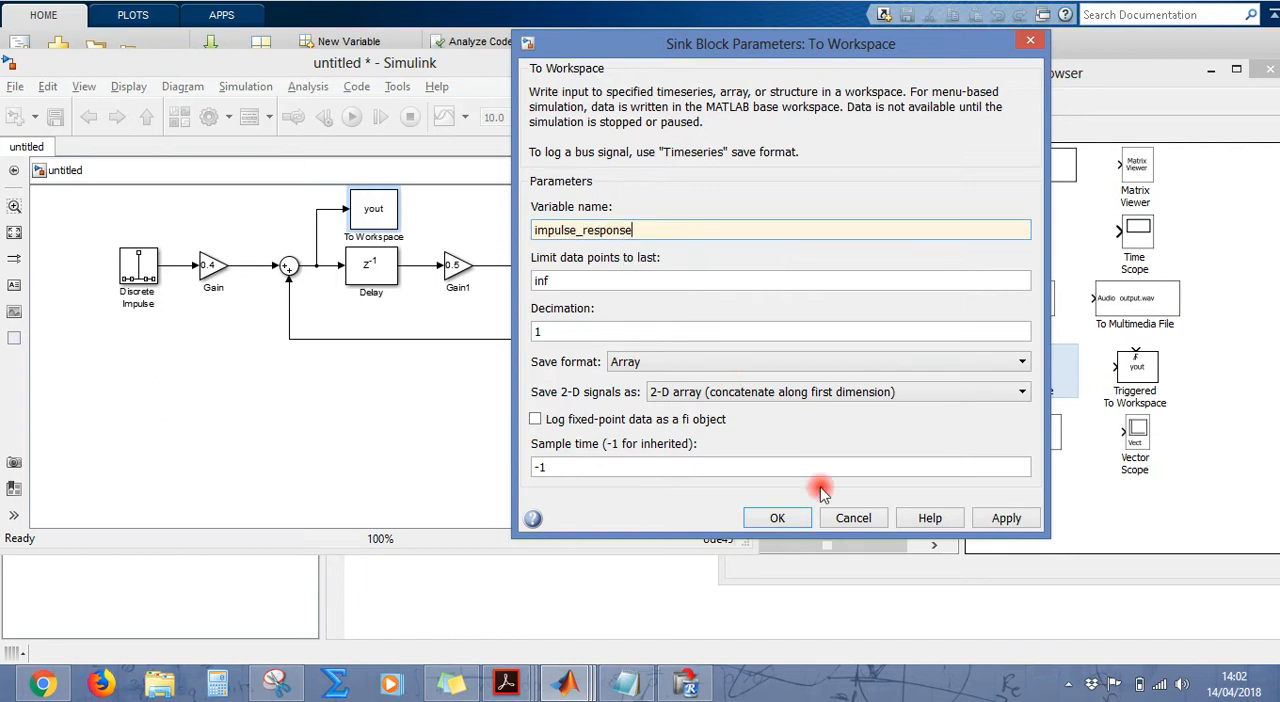
key("Return")
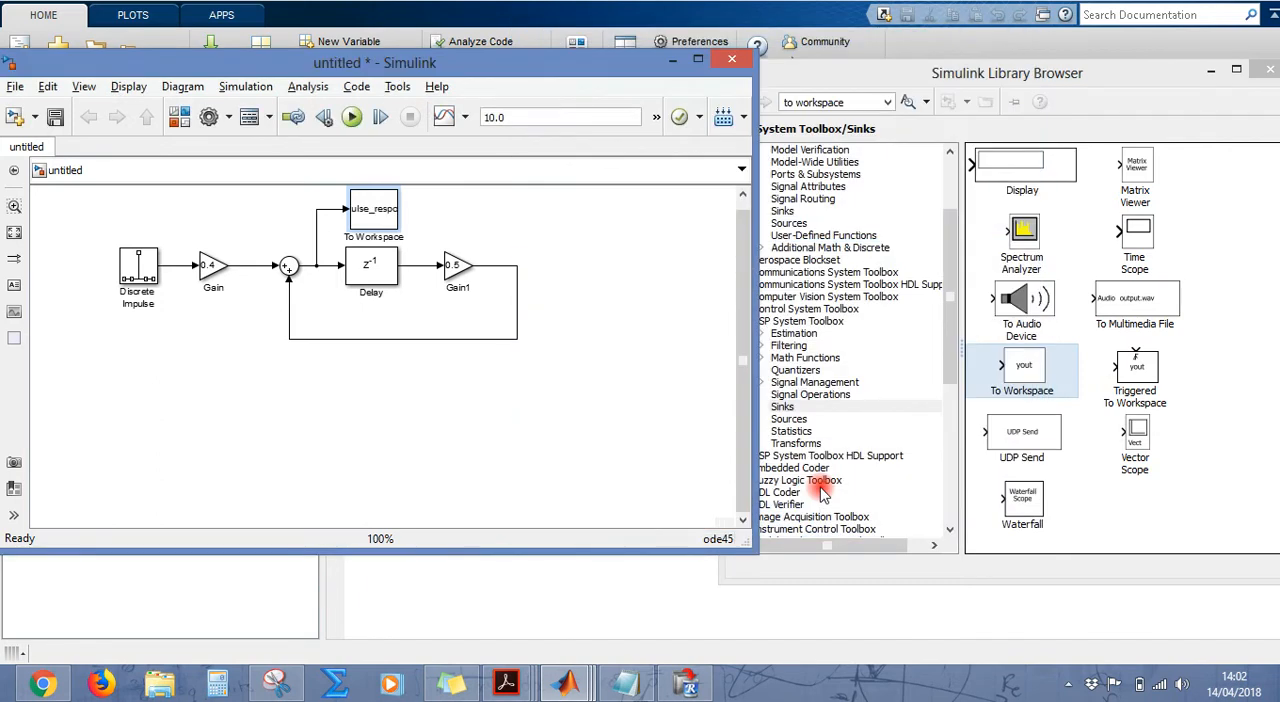
Step: Widen the To Workspace block to fit its full variable name and shift the whole diagram slightly down
left_click(396, 214)
left_click_drag(400, 228, 460, 230)
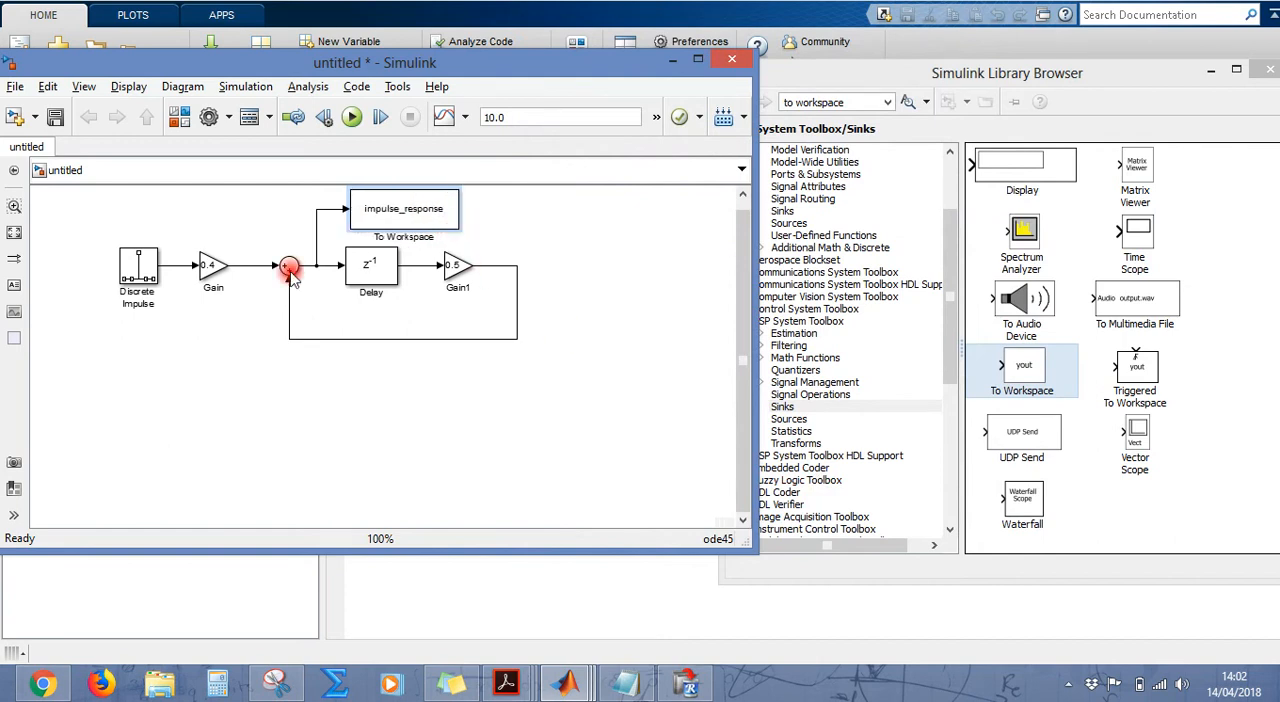
left_click_drag(57, 199, 628, 408)
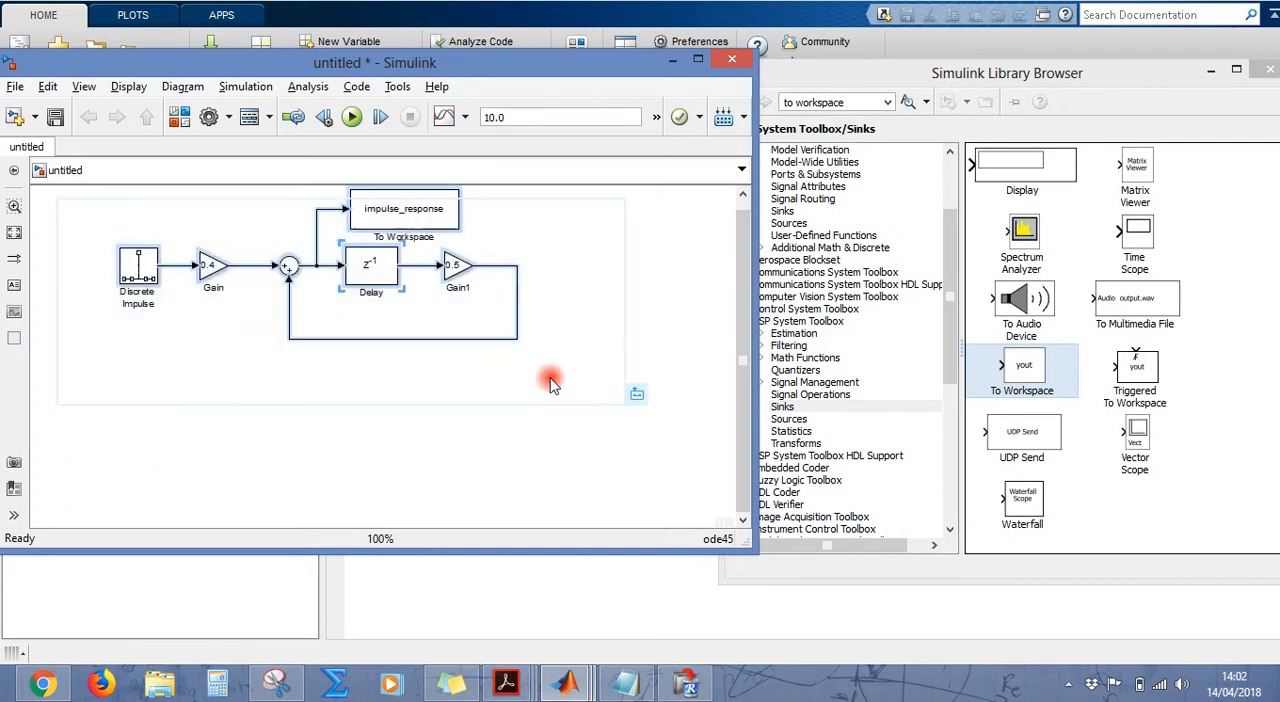
left_click_drag(145, 265, 140, 284)
left_click(590, 312)
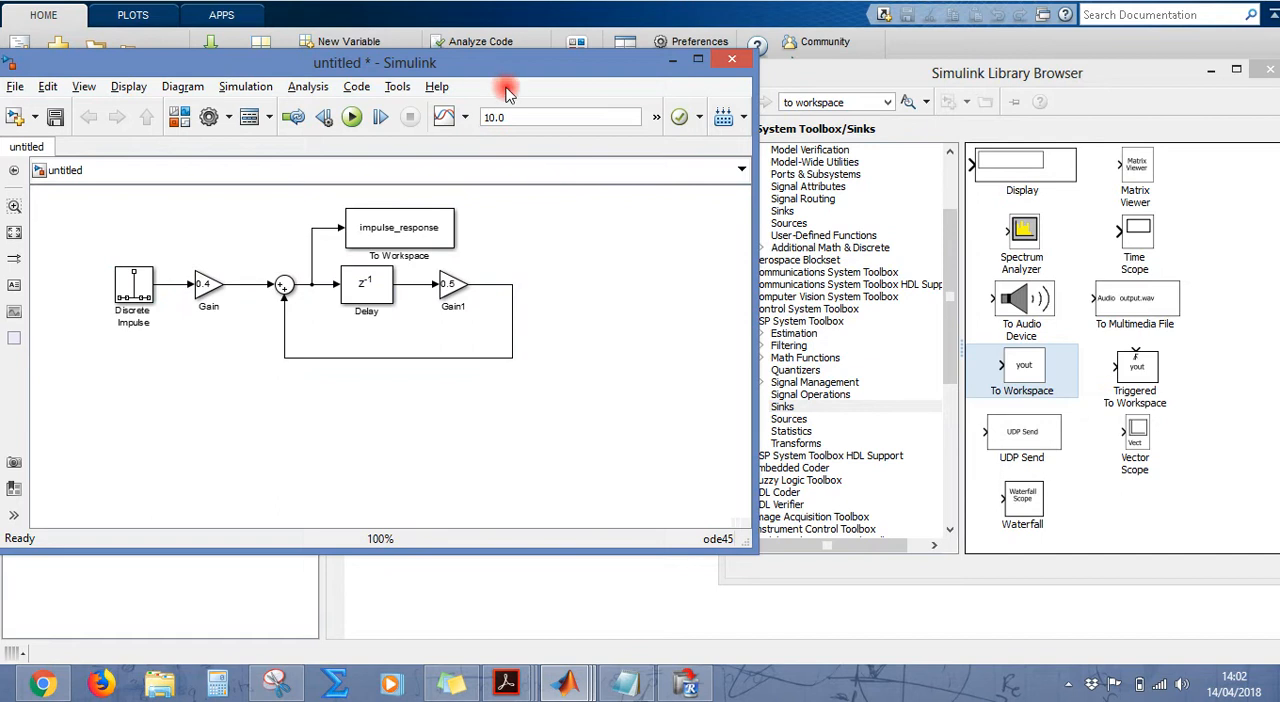
left_click(570, 290)
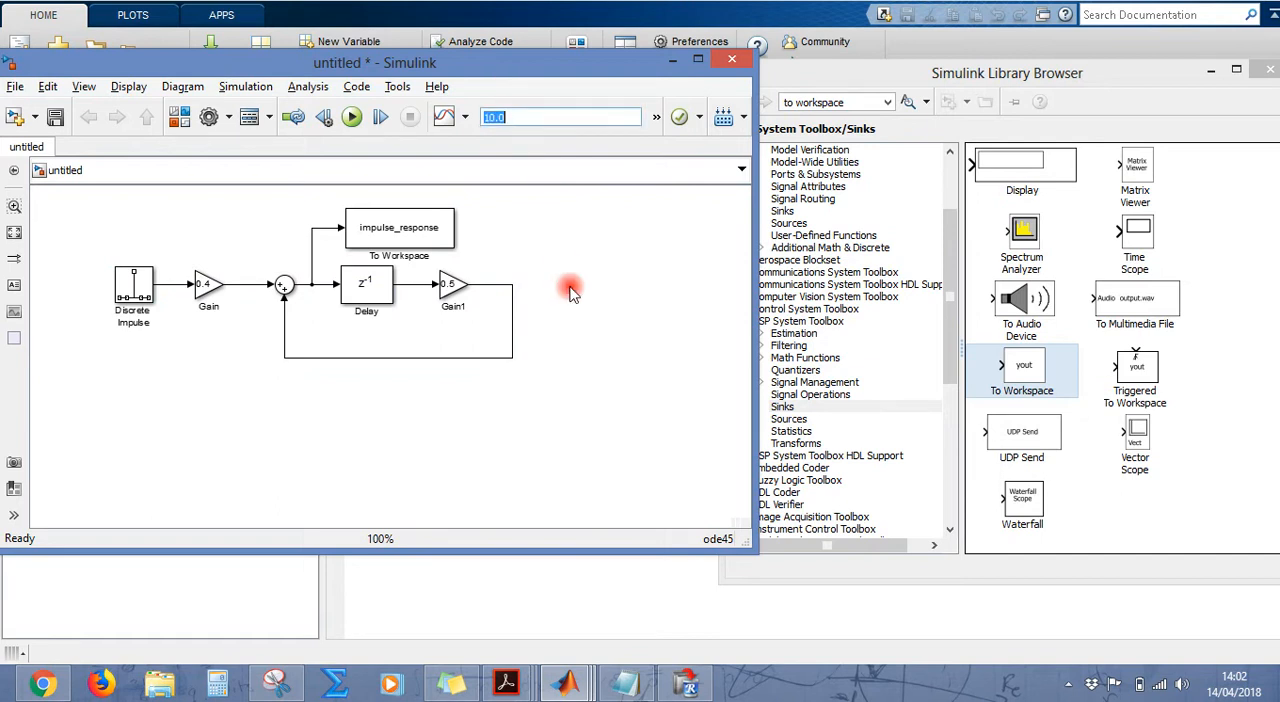
Step: Review the Discrete Impulse block's delay, sample time and samples per frame, leaving the dialog without changes
double_click(133, 290)
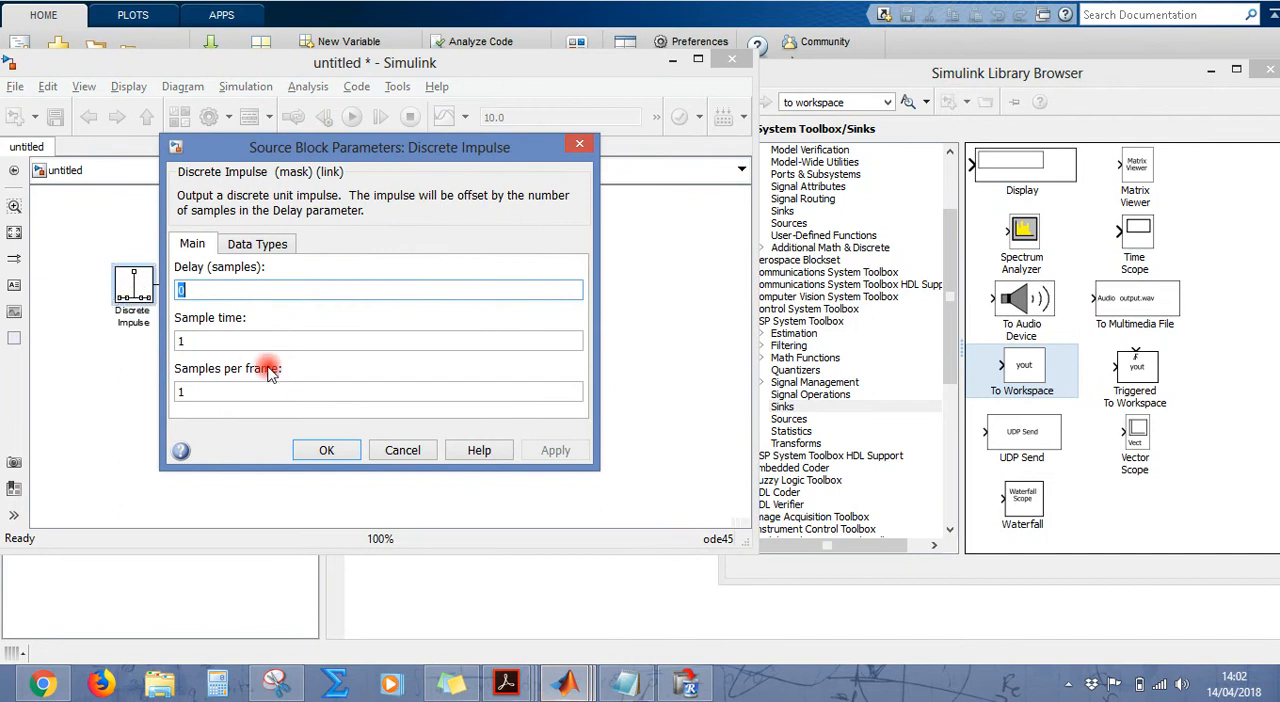
double_click(219, 393)
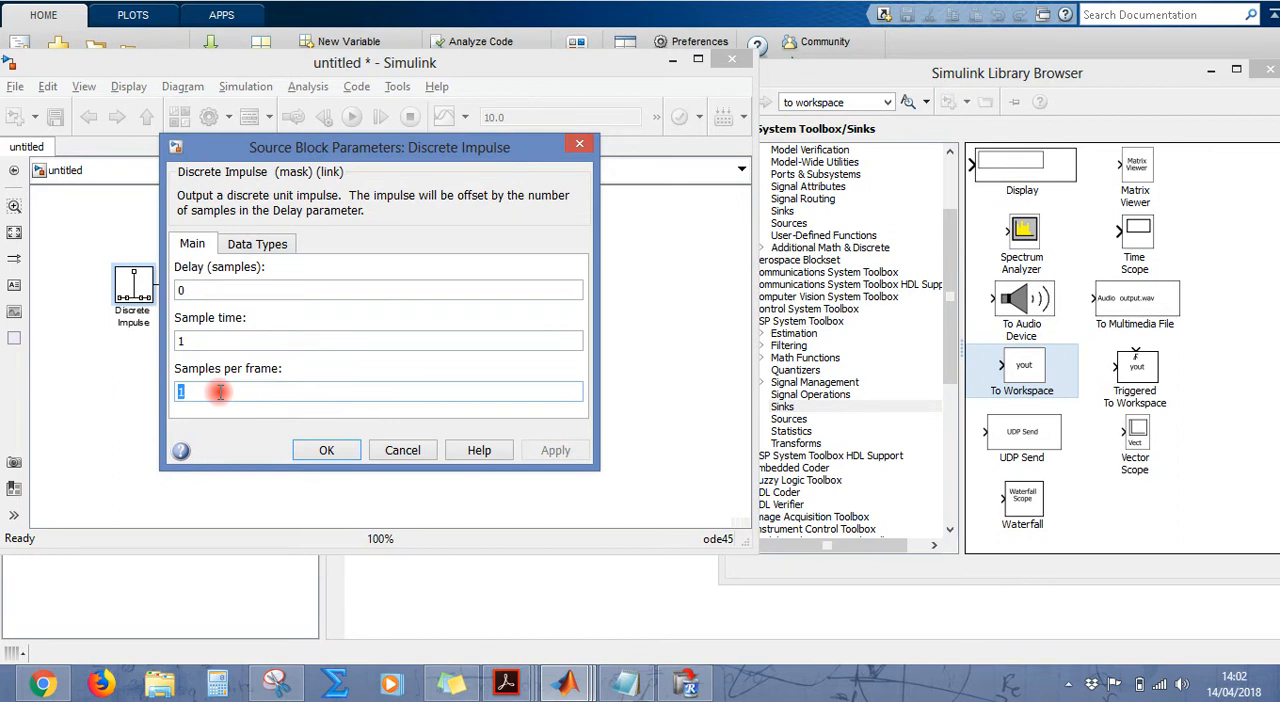
double_click(228, 339)
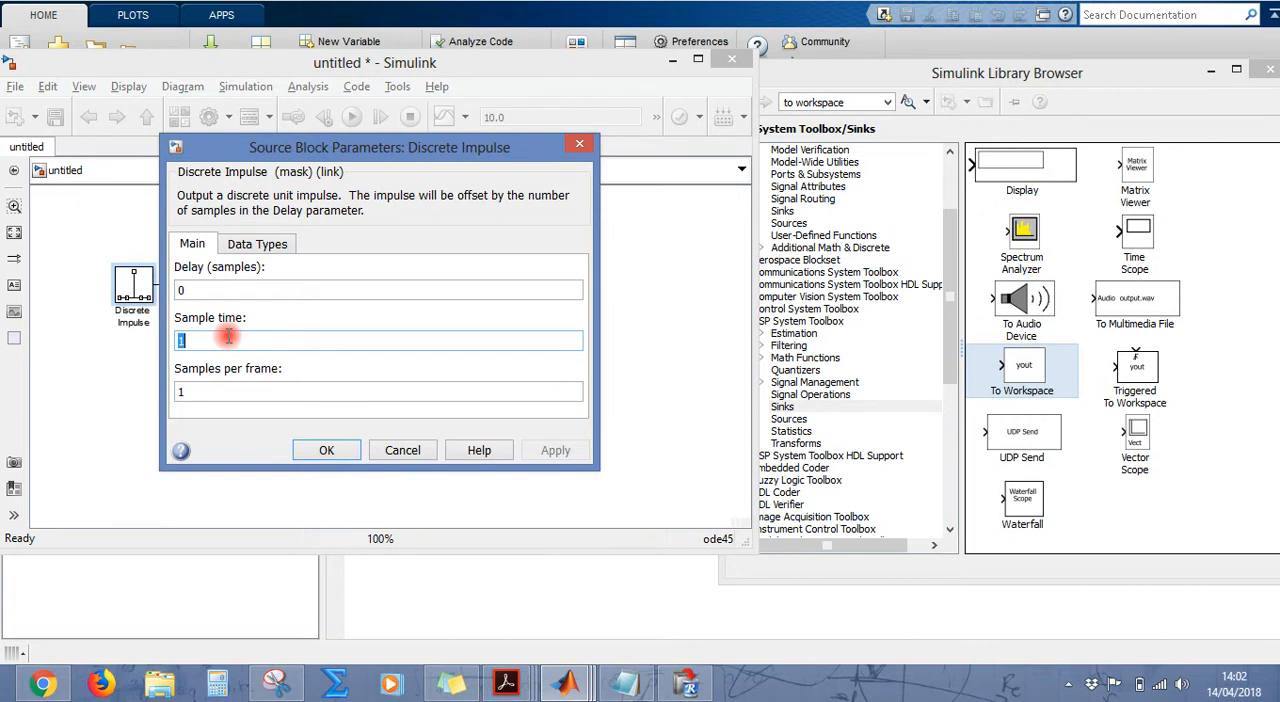
left_click(580, 145)
Step: Set the model's simulation stop time to 50
left_click(547, 116)
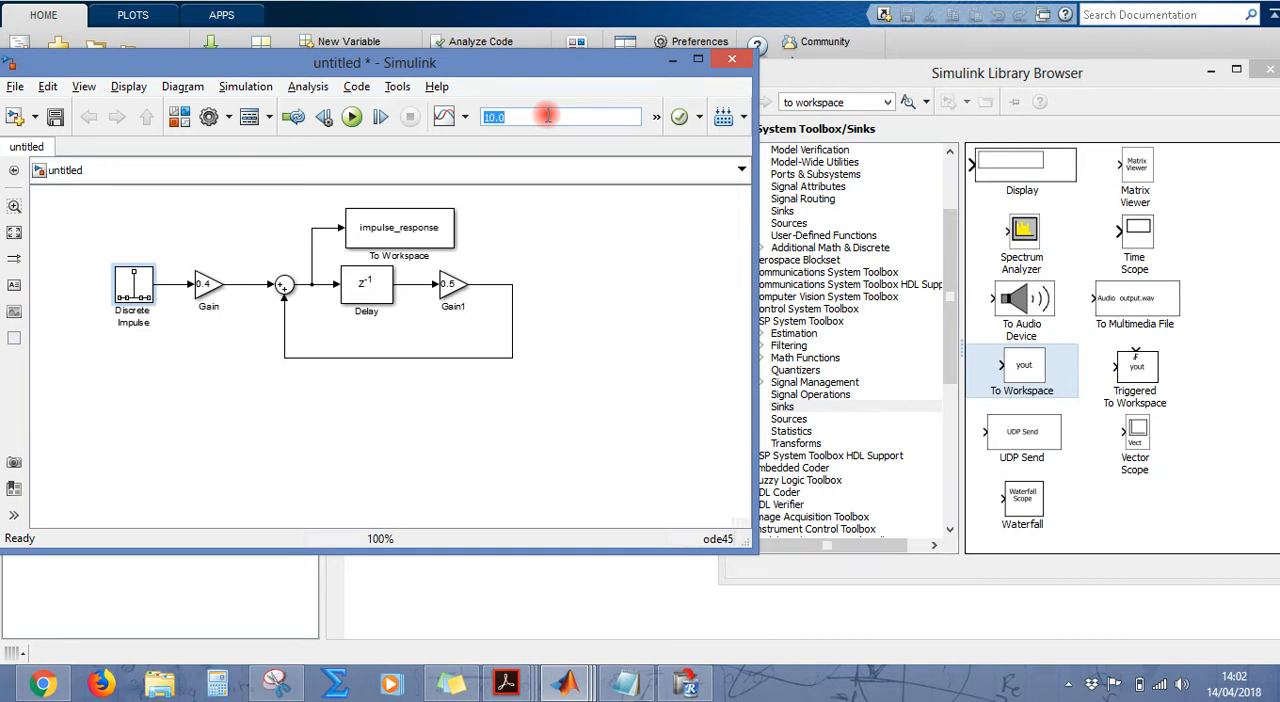
type("50")
left_click(628, 341)
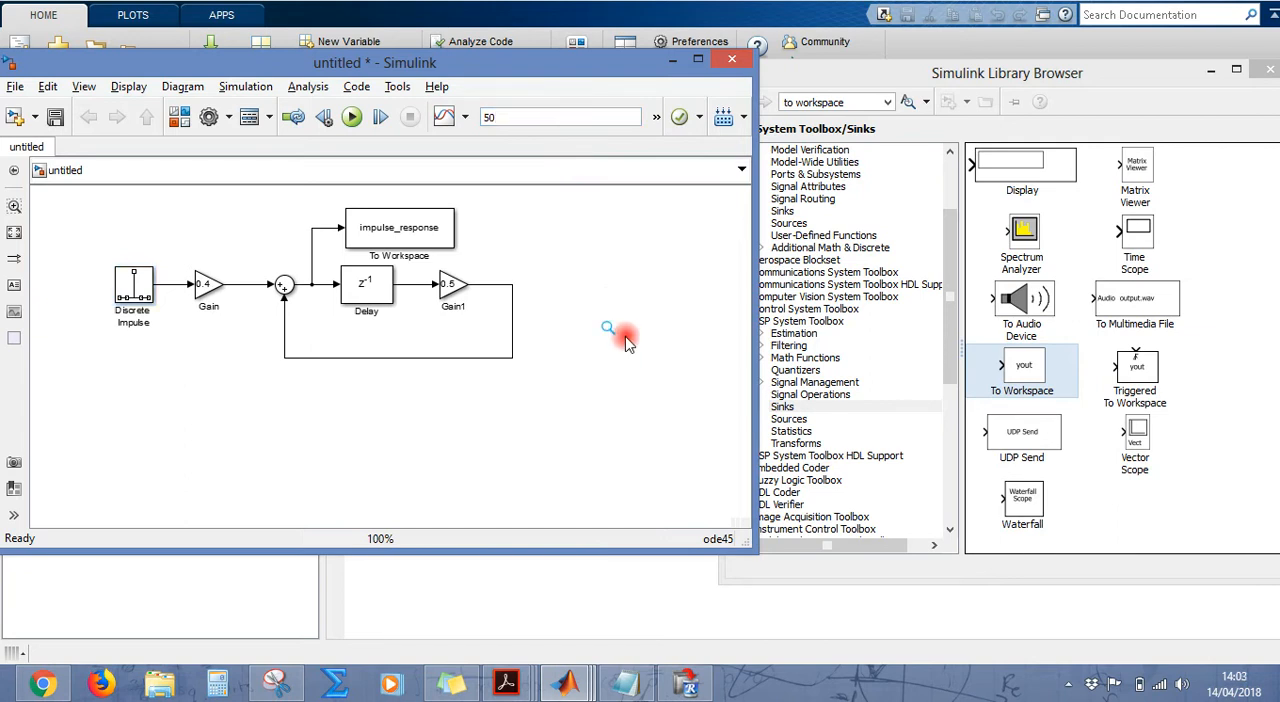
Step: Check the Delay block's delay length and initial condition beside the diagram, and close its parameters unchanged
left_click(368, 292)
double_click(368, 292)
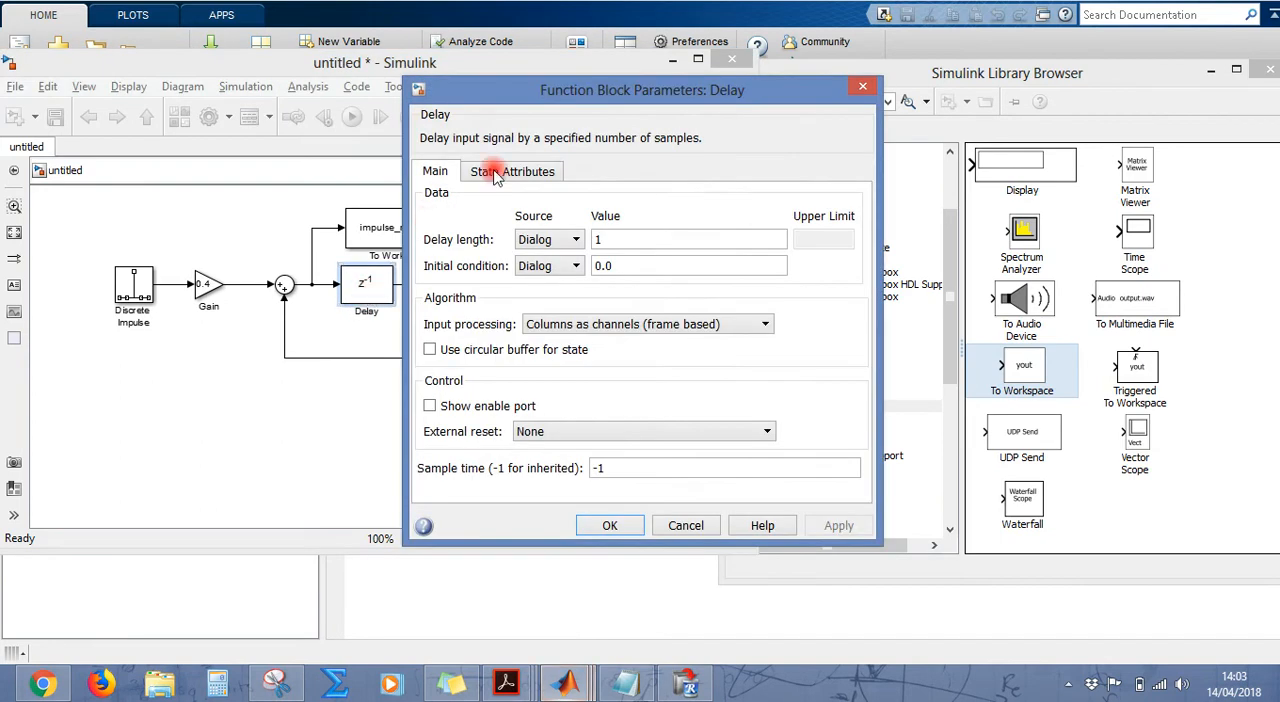
left_click_drag(600, 90, 775, 127)
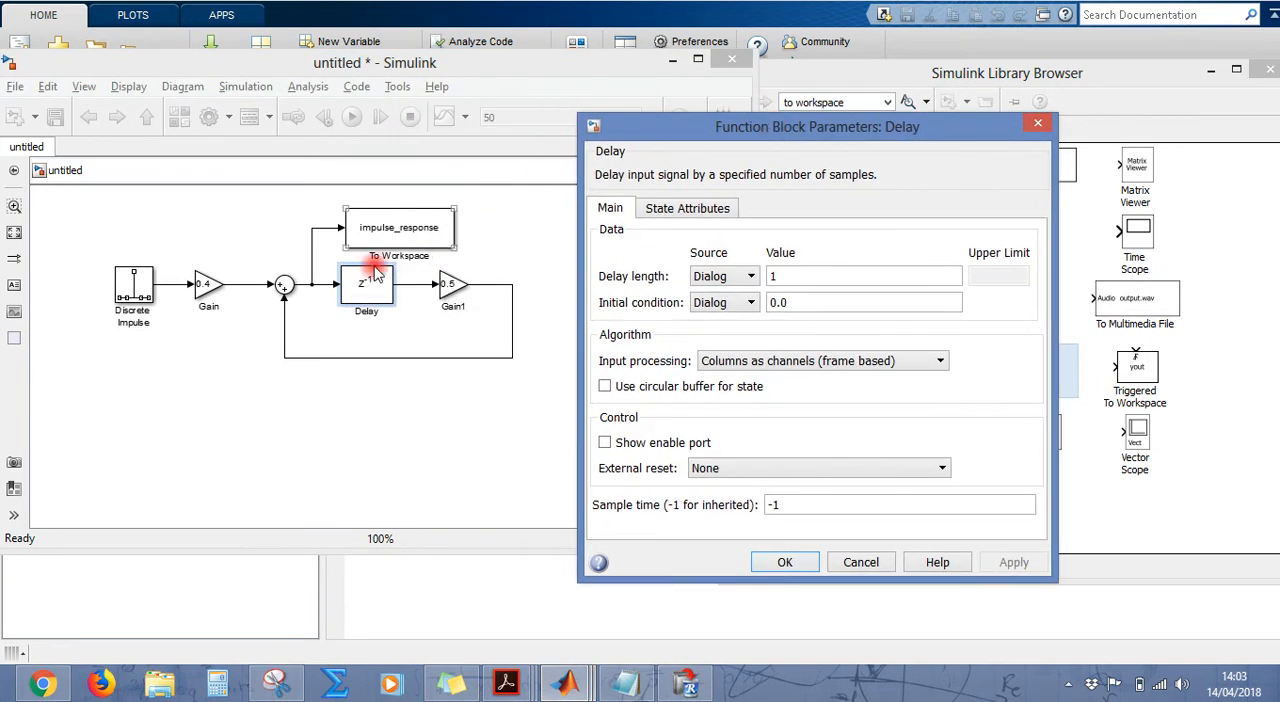
double_click(803, 301)
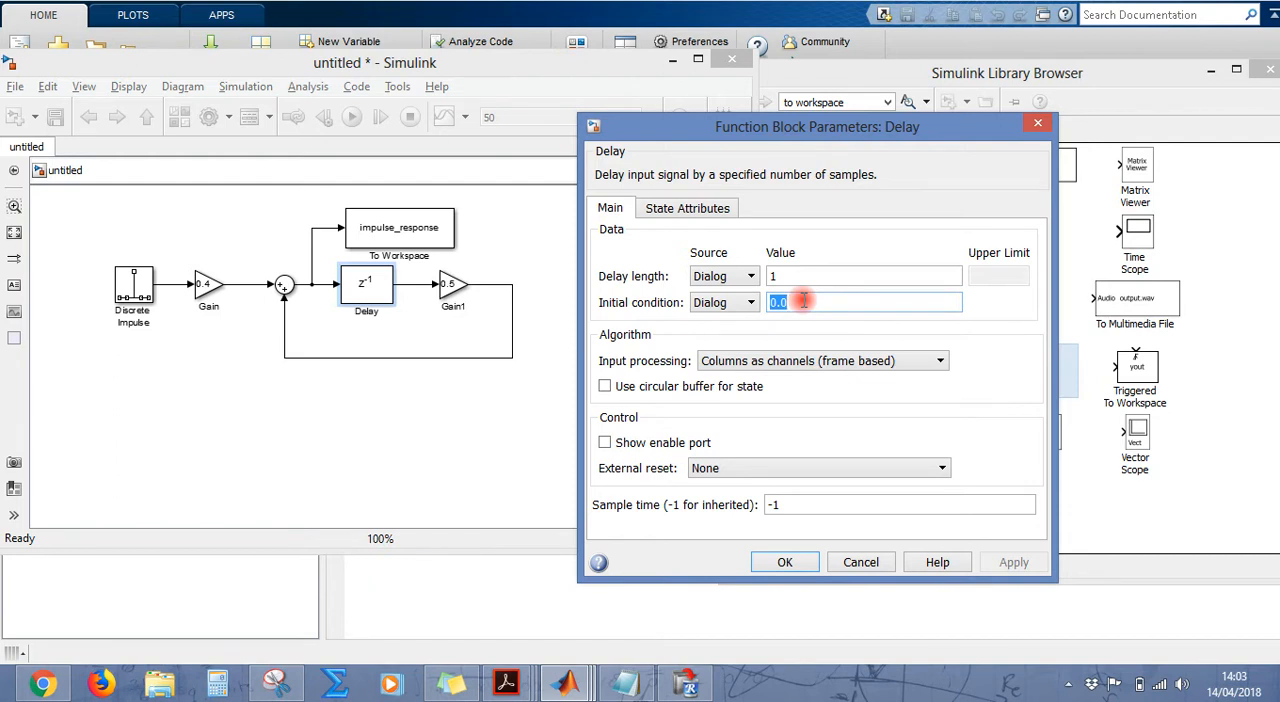
left_click(127, 287)
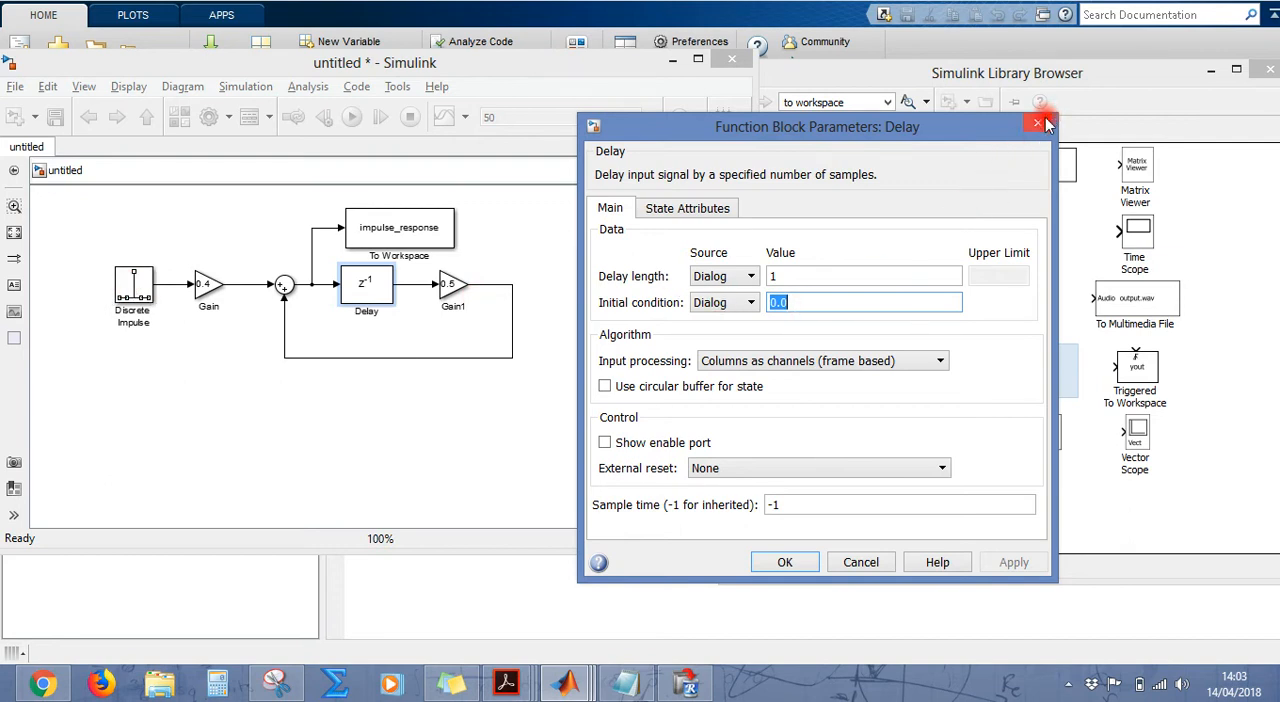
left_click(845, 305)
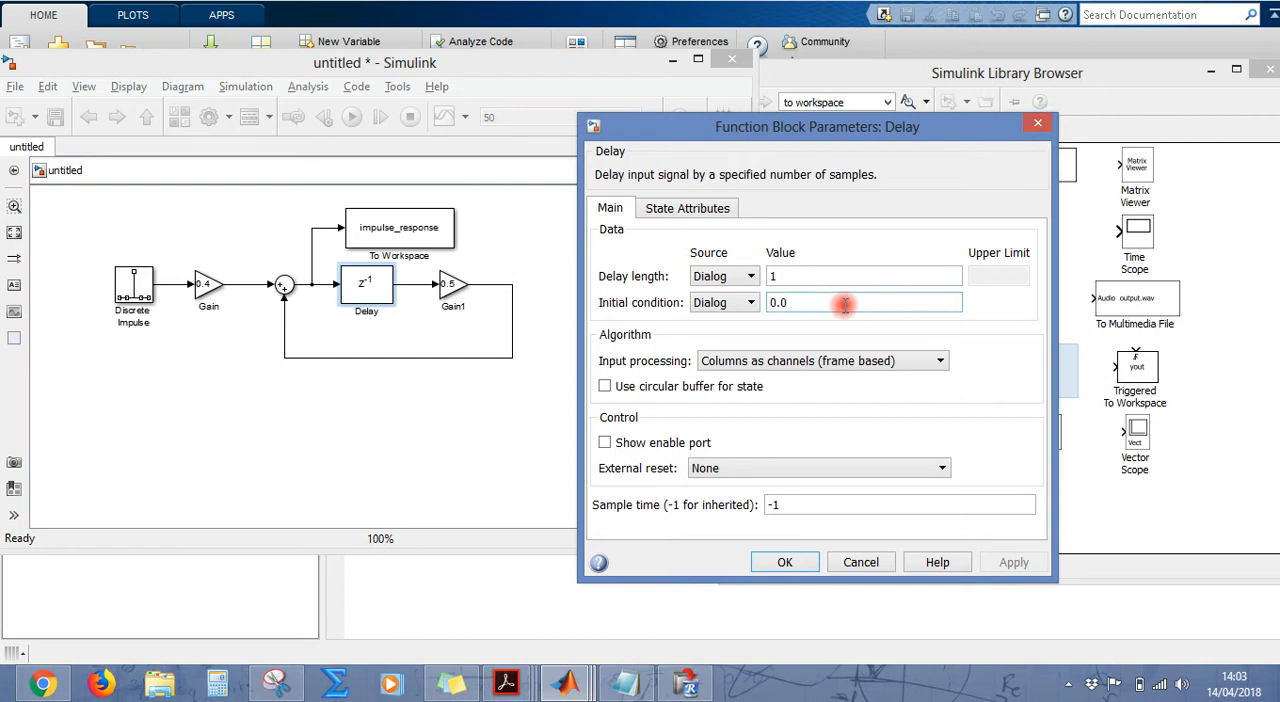
left_click(1037, 122)
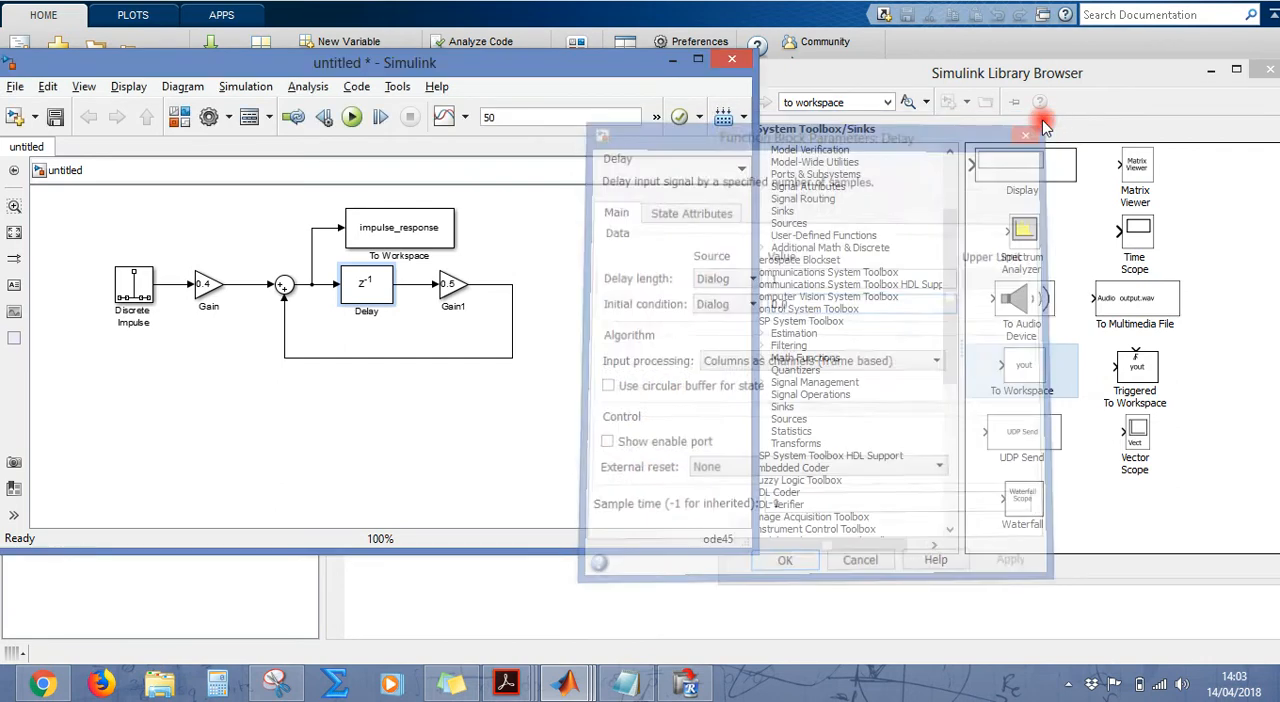
Step: Switch to the main MATLAB window and clear the workspace with clear and the Command Window with clc
left_click(253, 610)
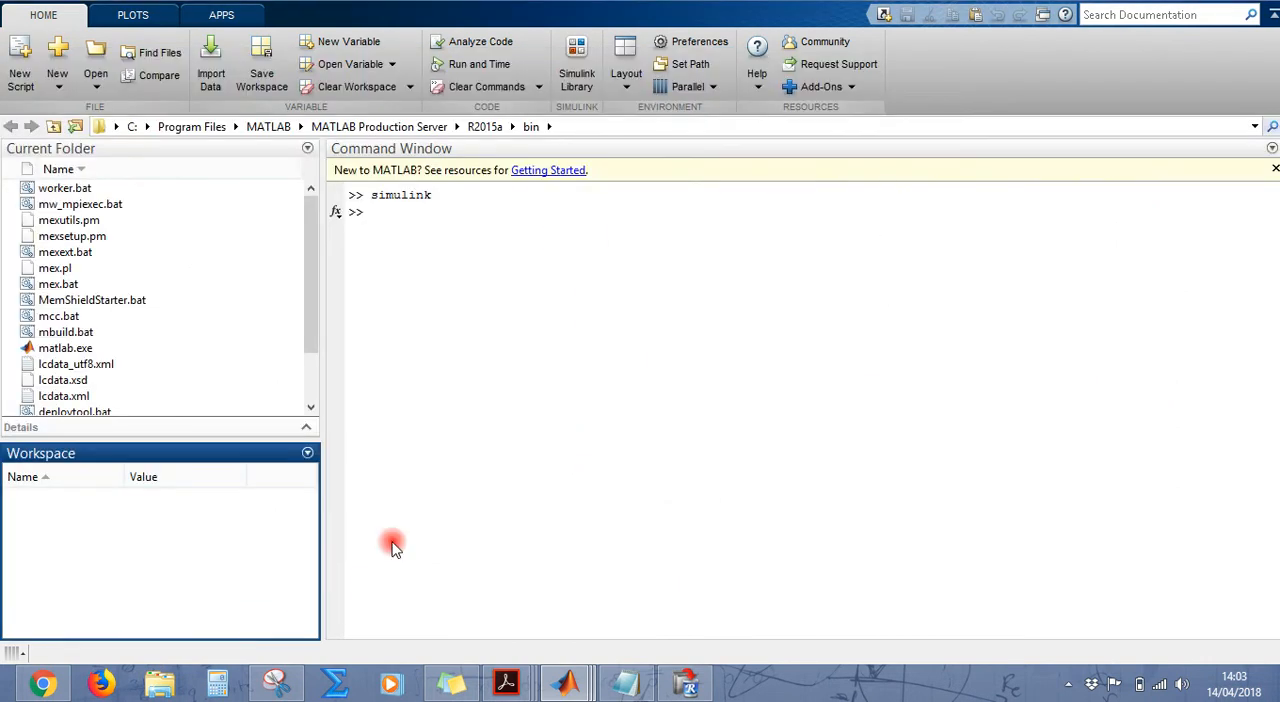
left_click(429, 216)
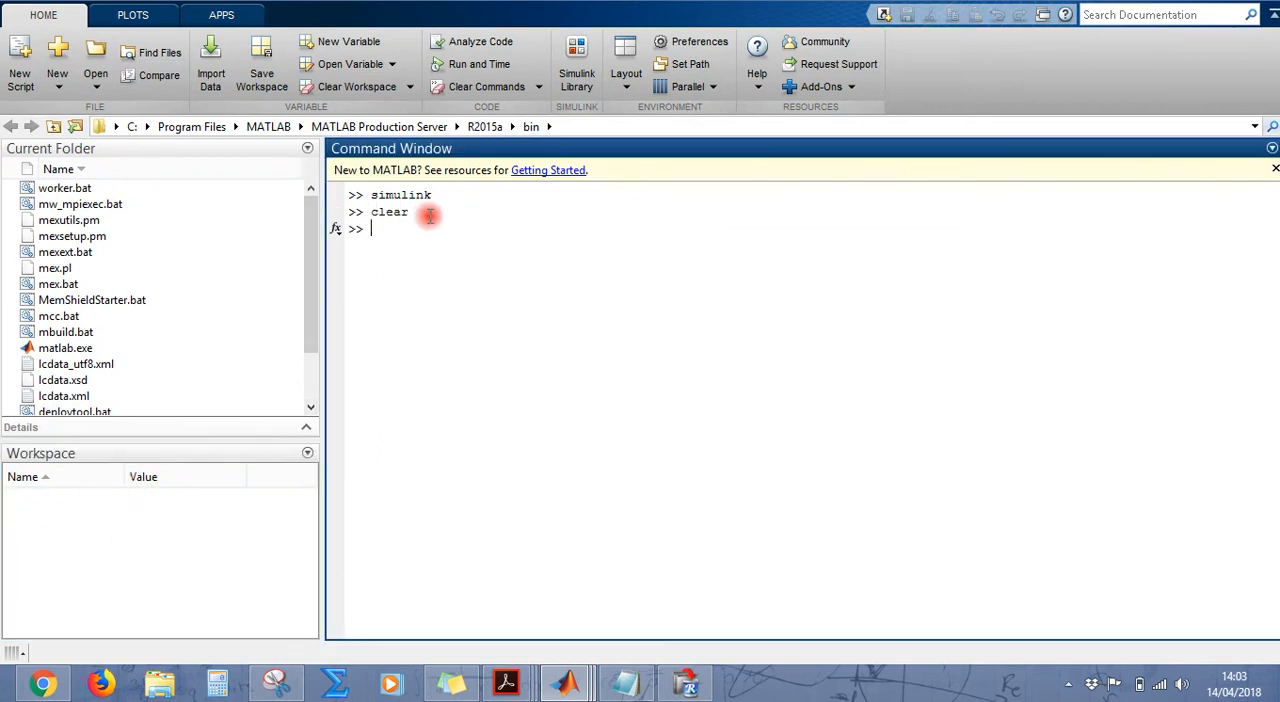
type("clc")
key("Return")
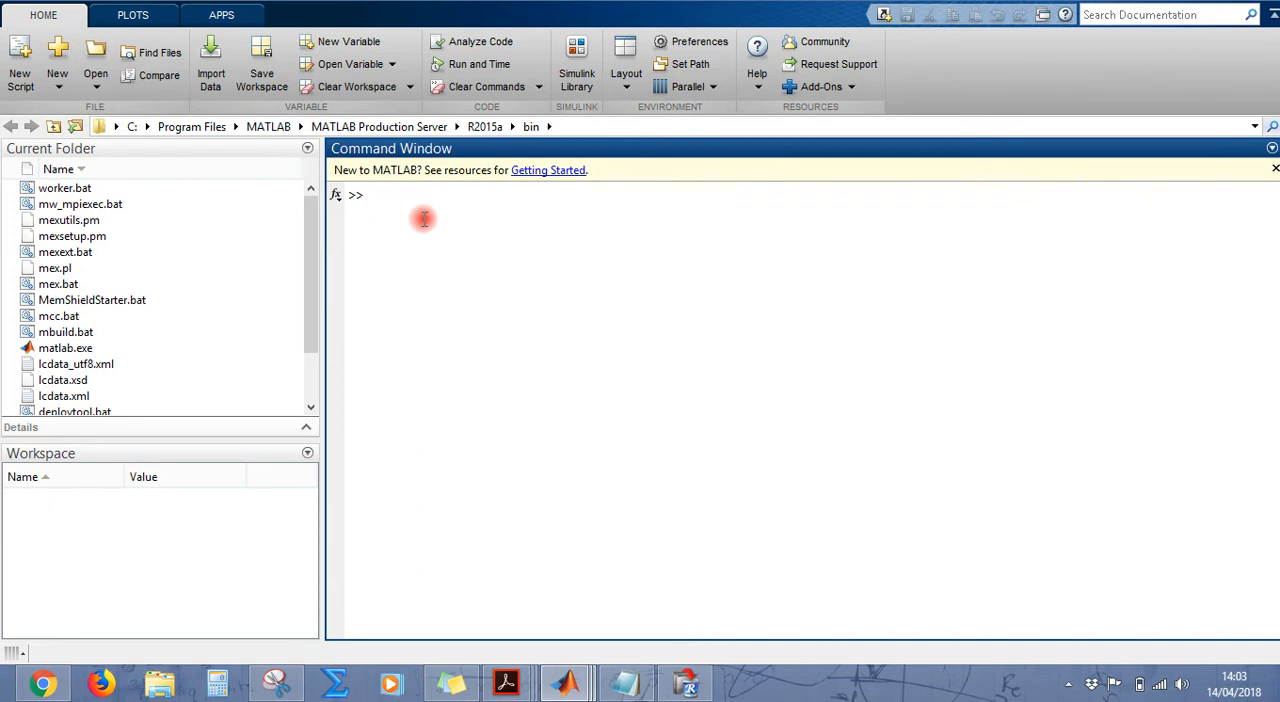
Step: Return to the Simulink model, run the simulation and minimize the model to expose the MATLAB workspace
key("alt+Tab")
left_click(400, 225)
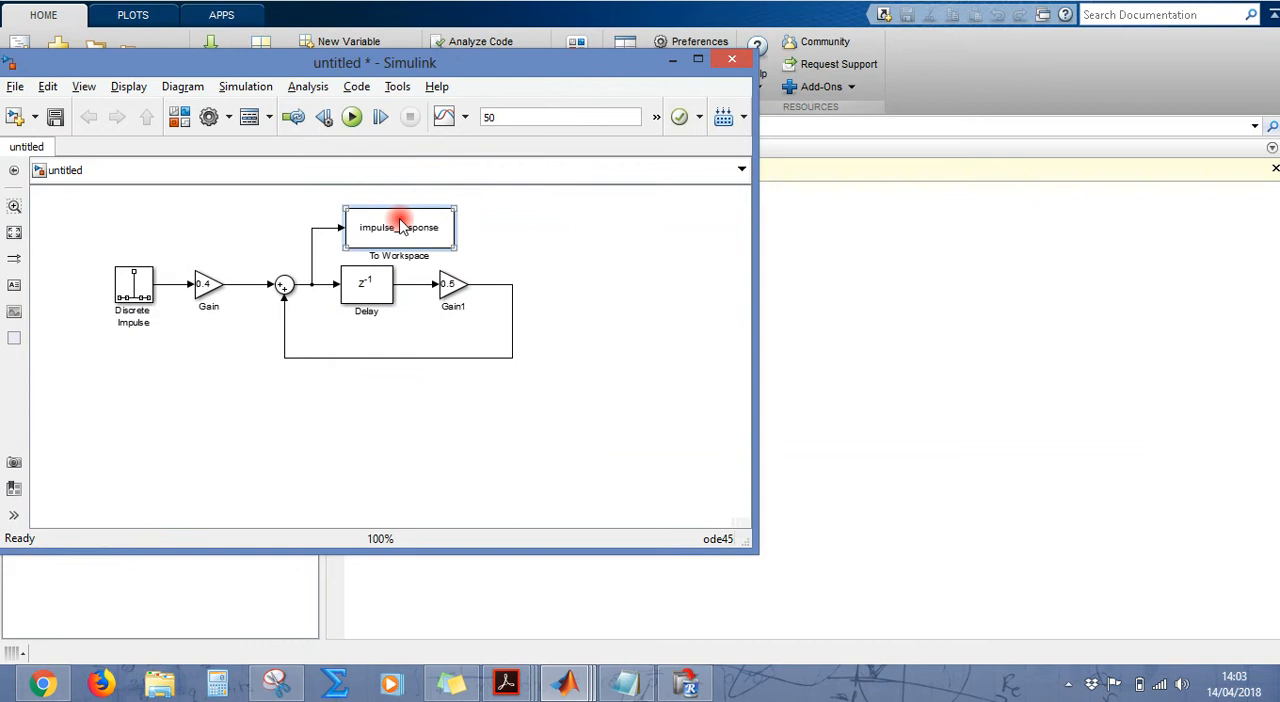
left_click(734, 225)
left_click(353, 118)
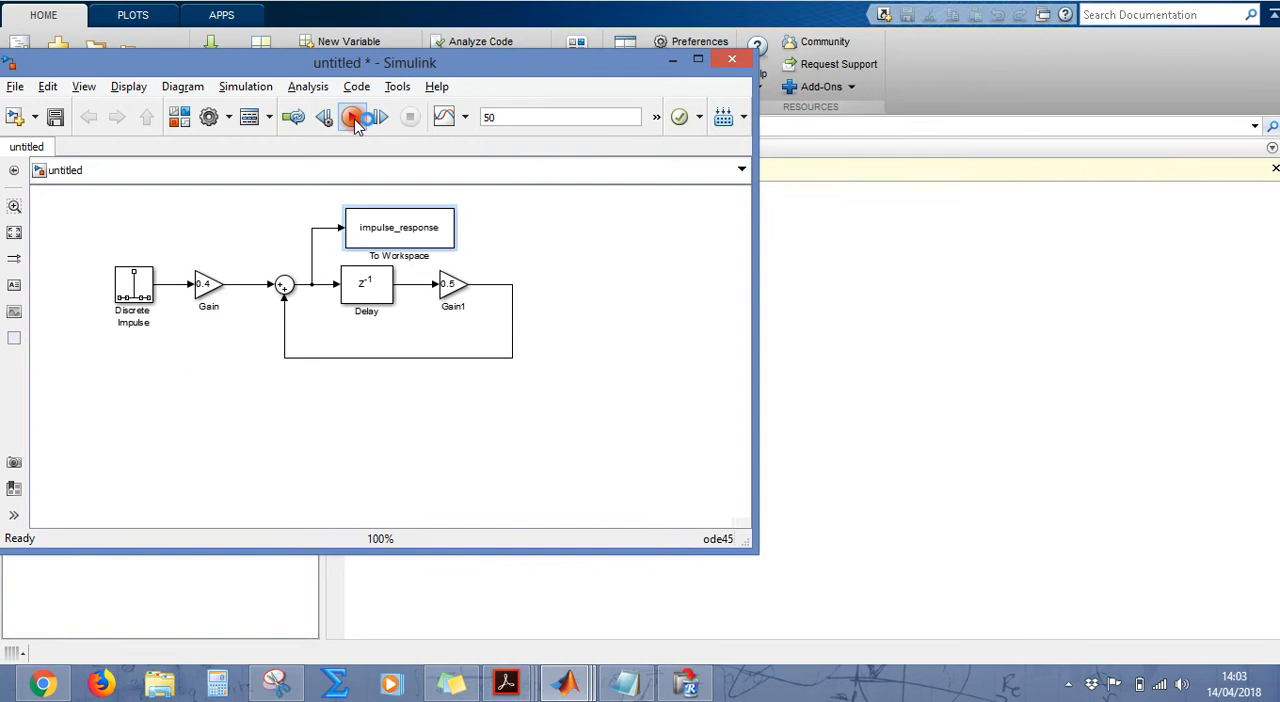
left_click(588, 261)
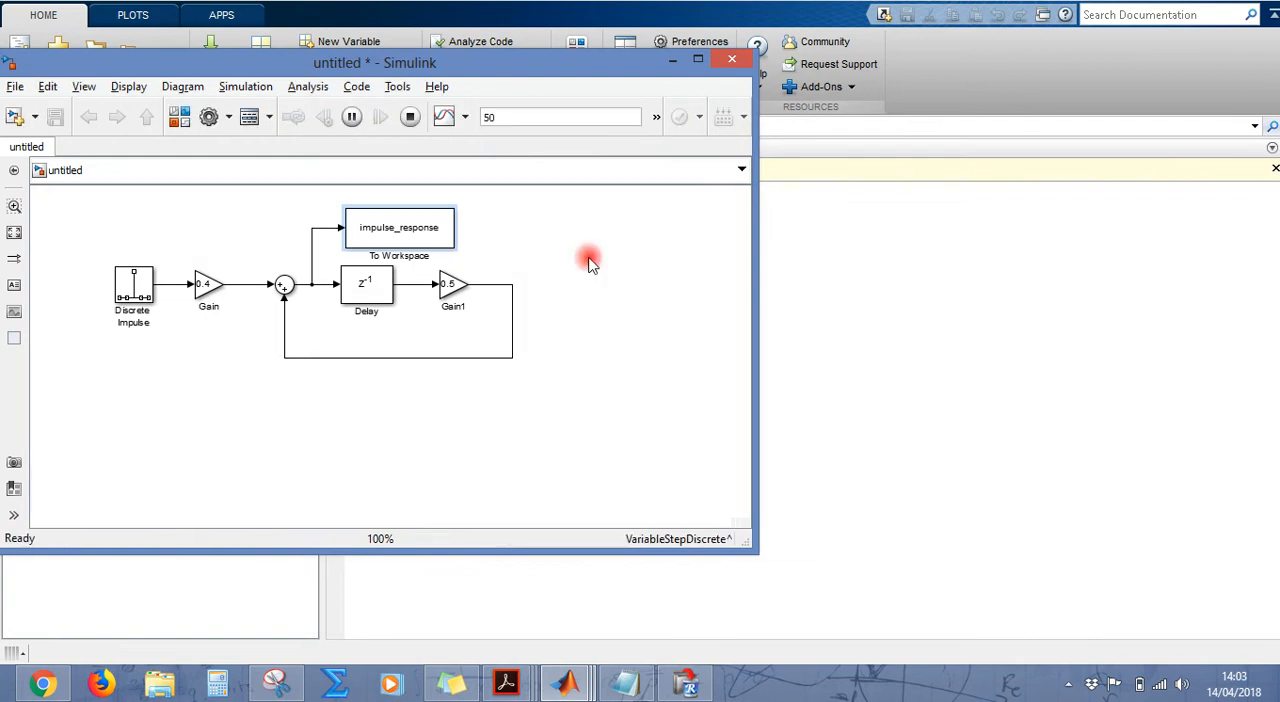
left_click(672, 60)
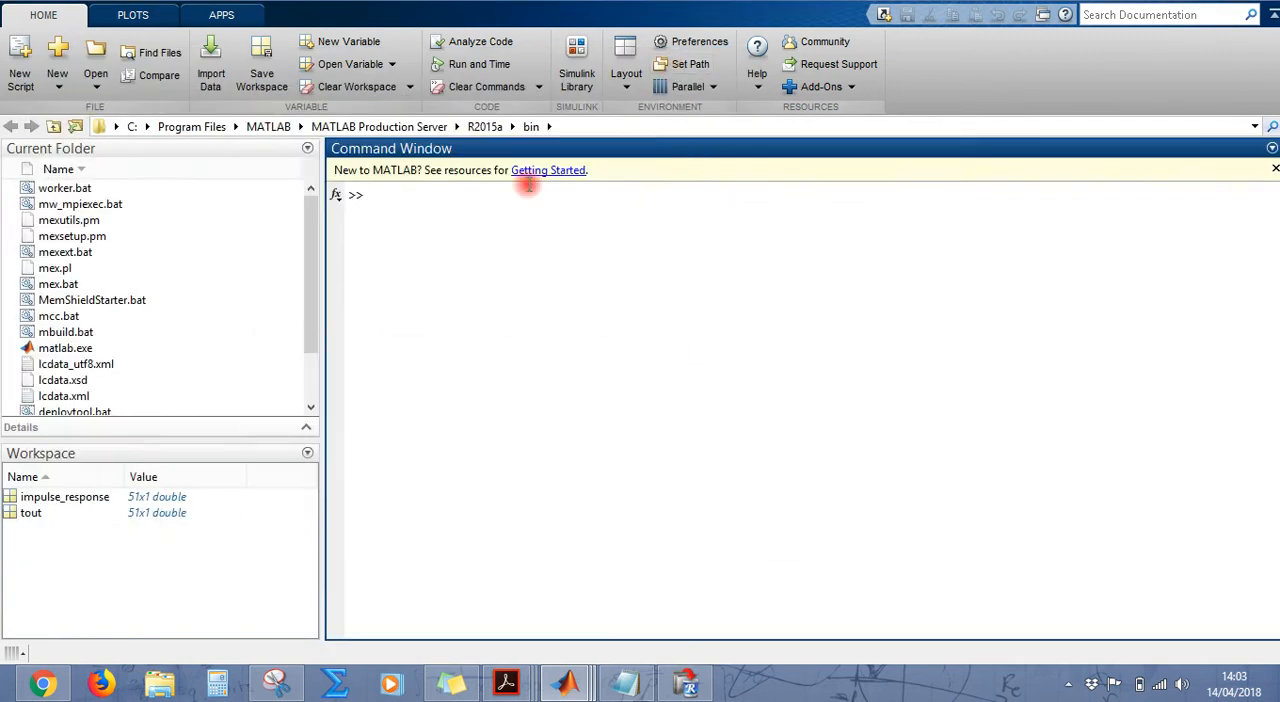
Step: Inspect the tout variable's time values from first to last row in the variable editor, then close it
left_click(57, 514)
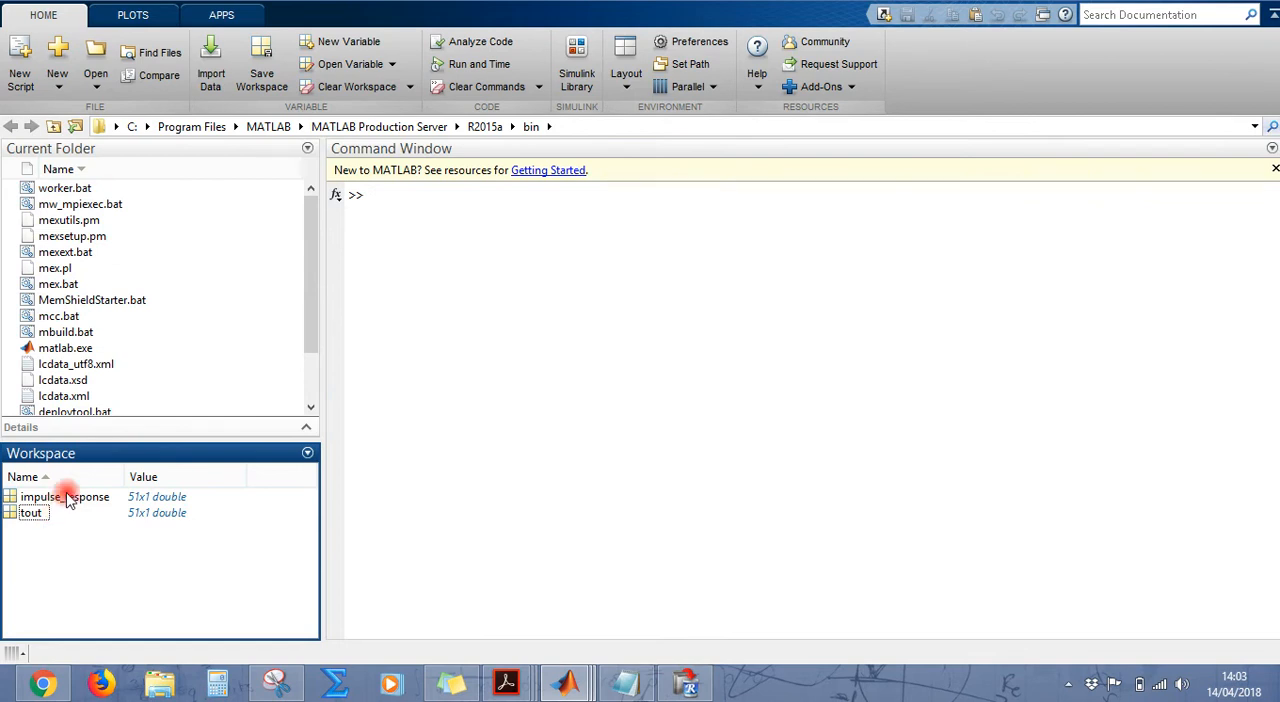
left_click(62, 498)
left_click(63, 500)
left_click(66, 514)
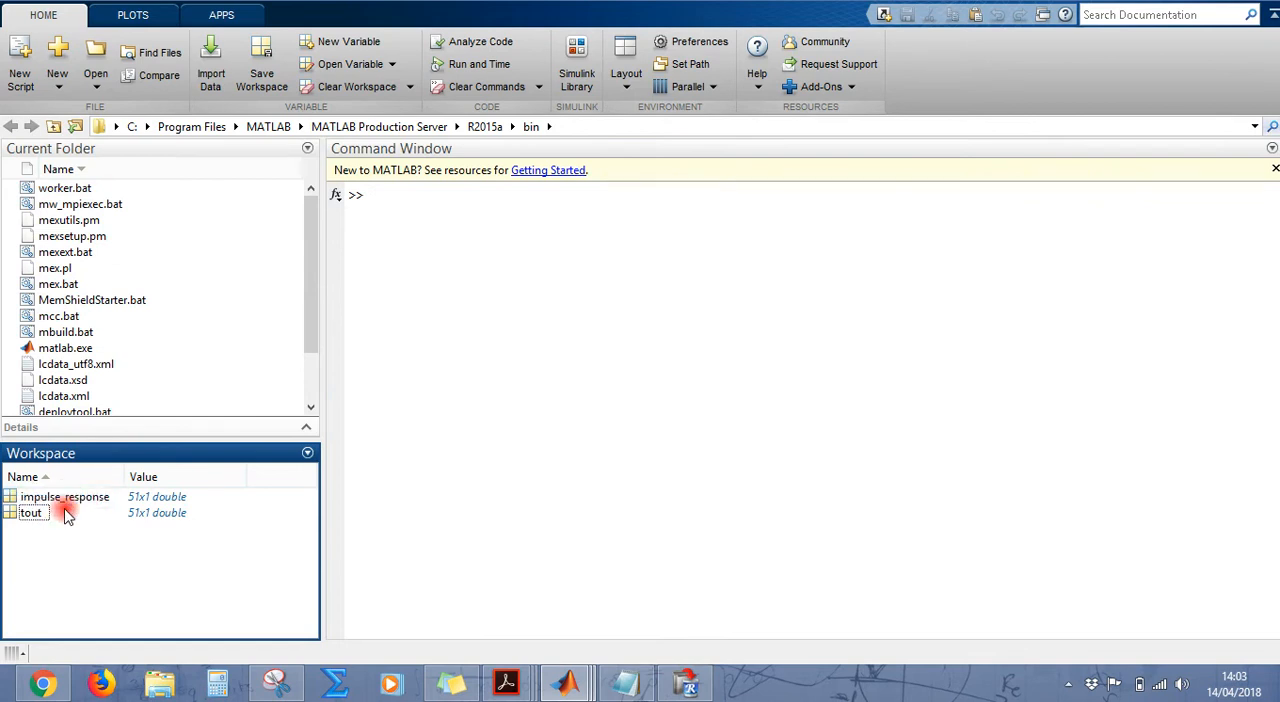
left_click(57, 500)
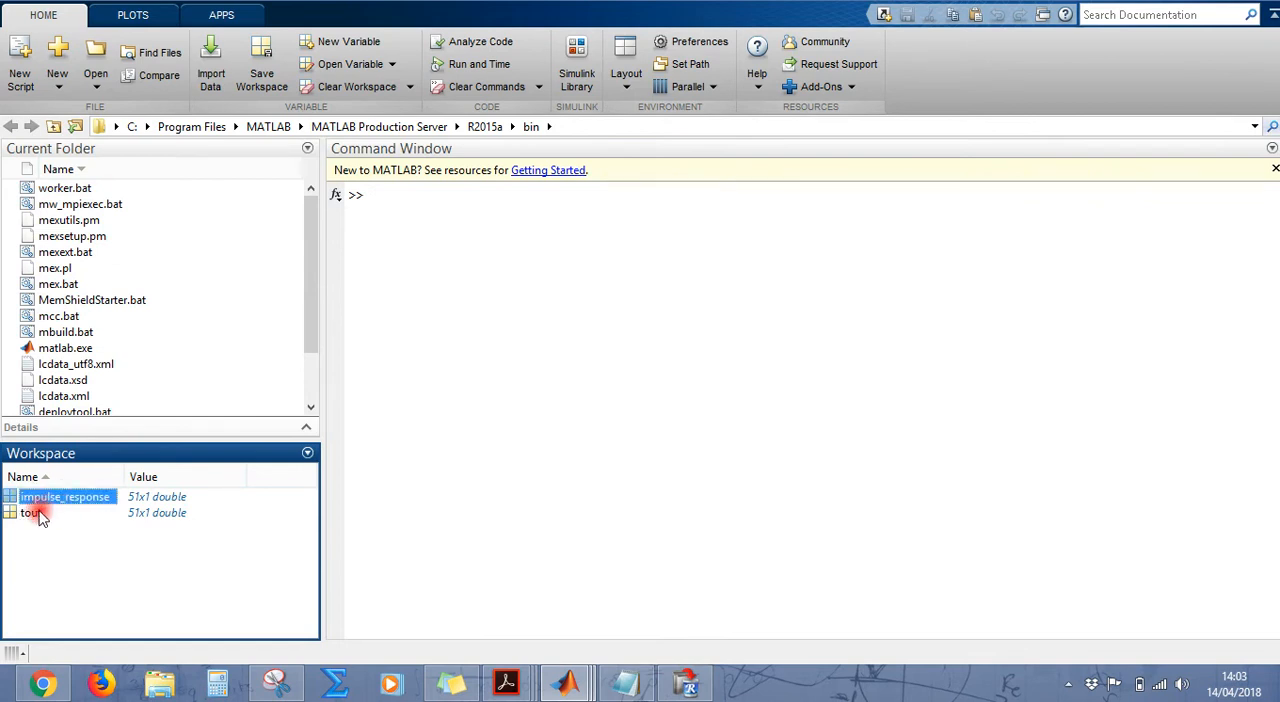
left_click(40, 516)
double_click(40, 516)
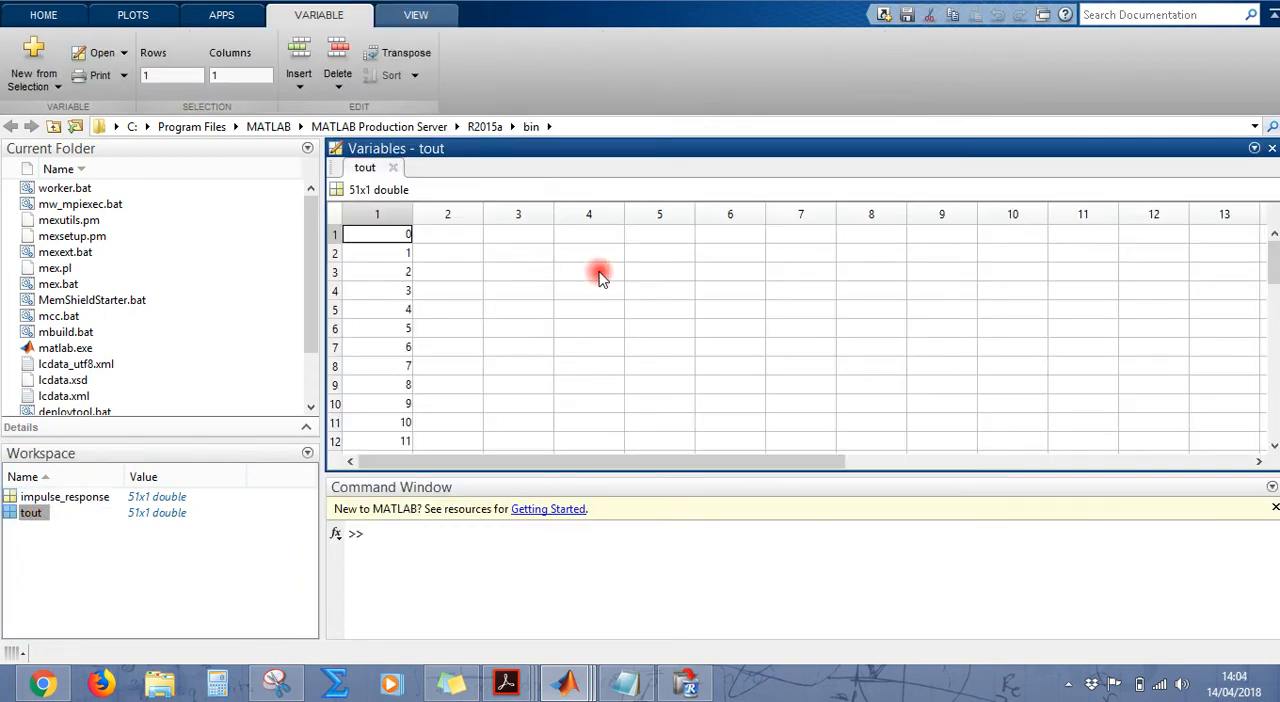
left_click_drag(1274, 258, 1271, 290)
left_click_drag(1271, 290, 1275, 425)
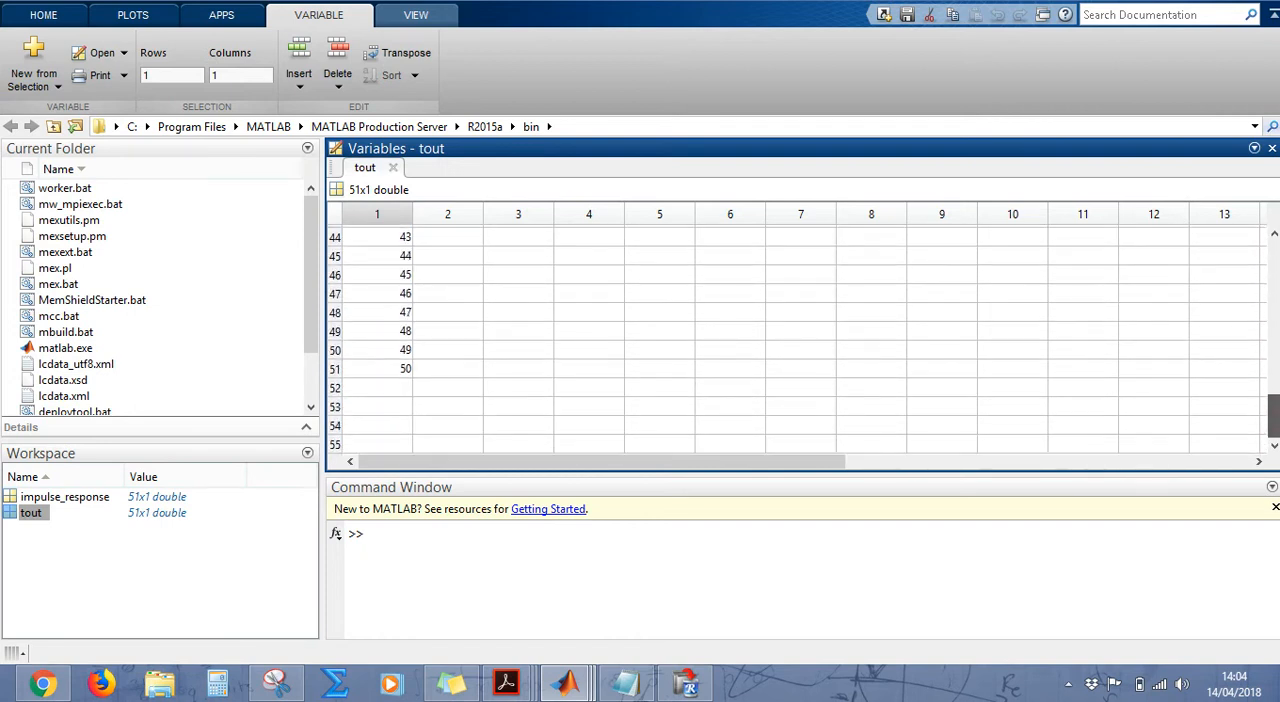
left_click(1272, 148)
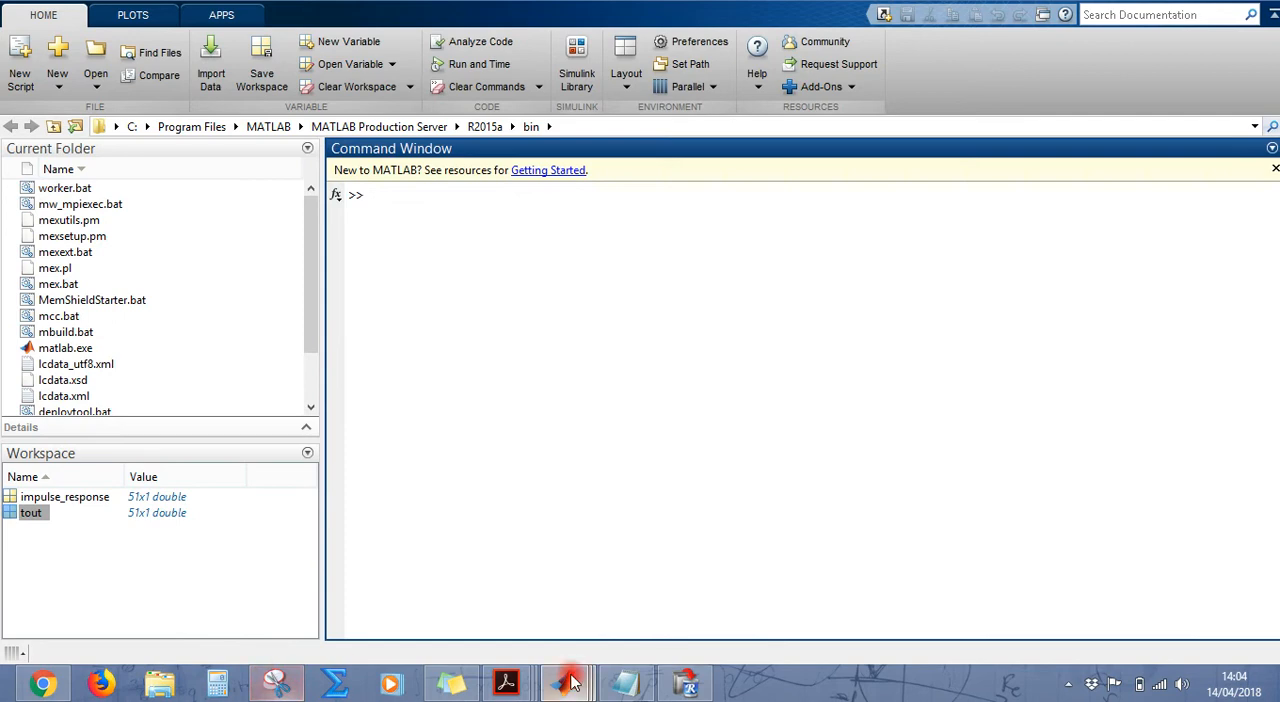
Step: Set the Simulink model's stop time to 49, rerun the simulation and minimize the model window
mouse_move(572, 683)
left_click(413, 588)
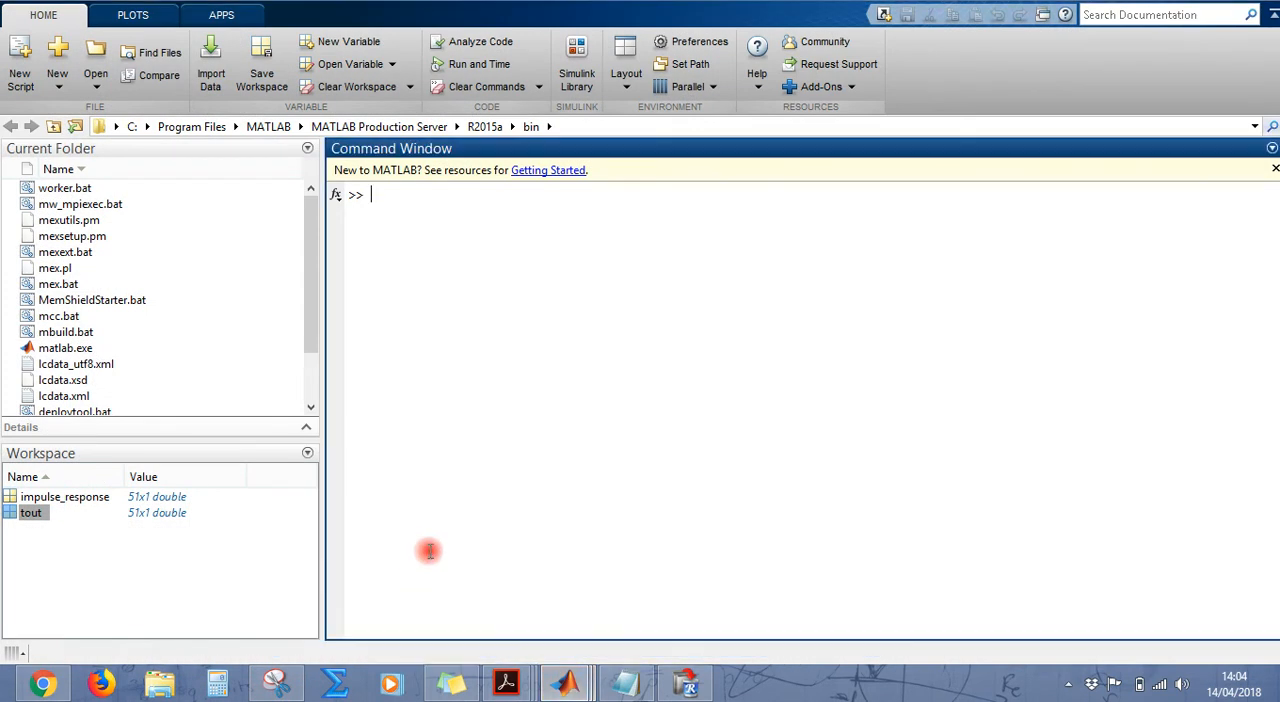
mouse_move(565, 683)
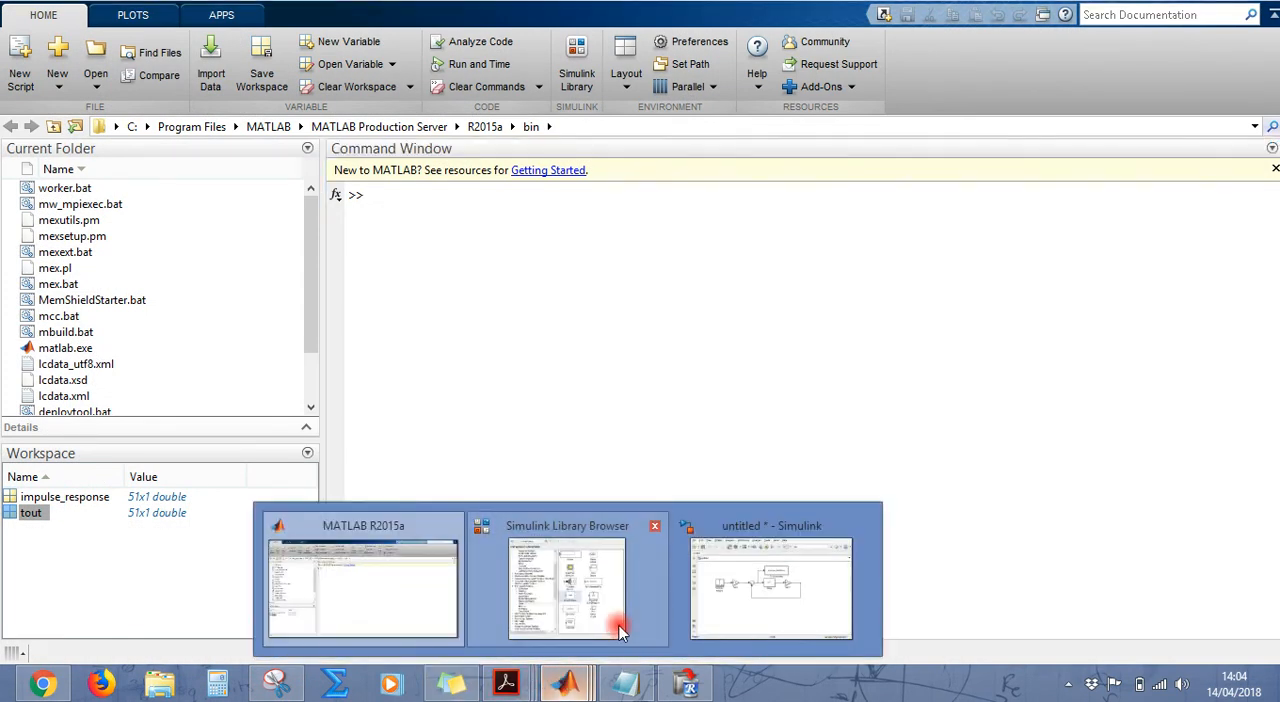
left_click(740, 585)
double_click(501, 115)
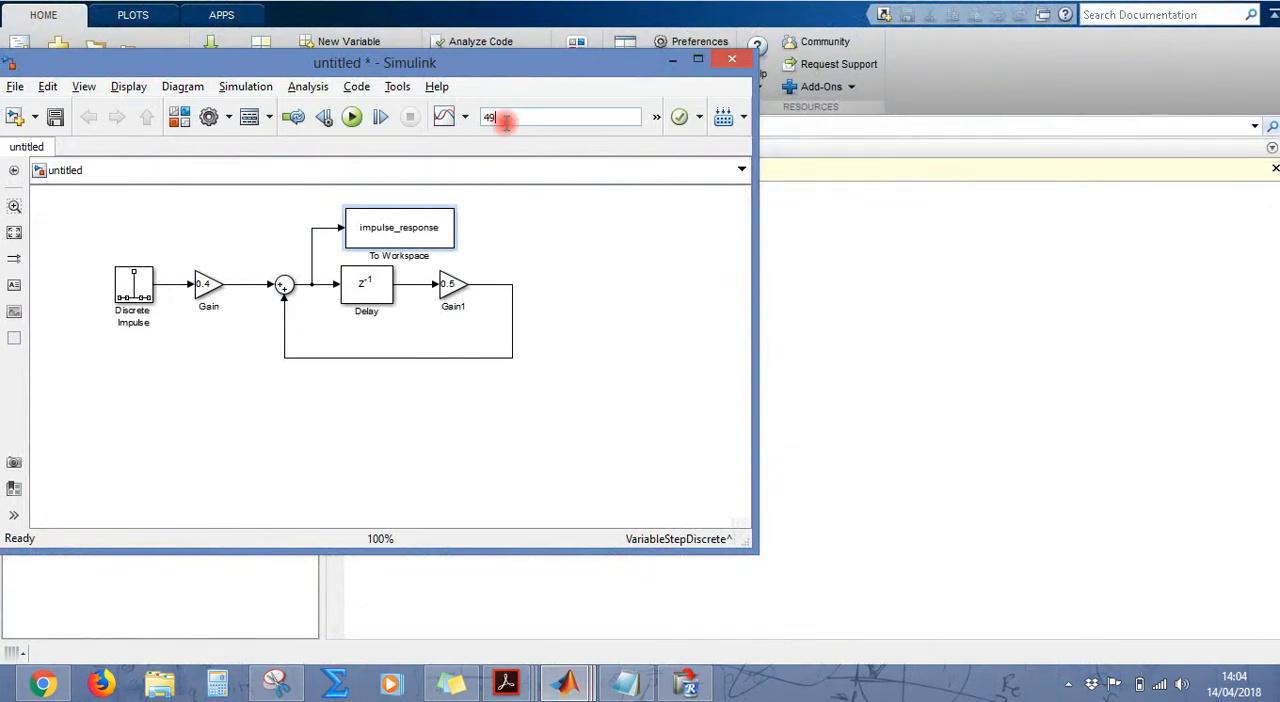
left_click(353, 117)
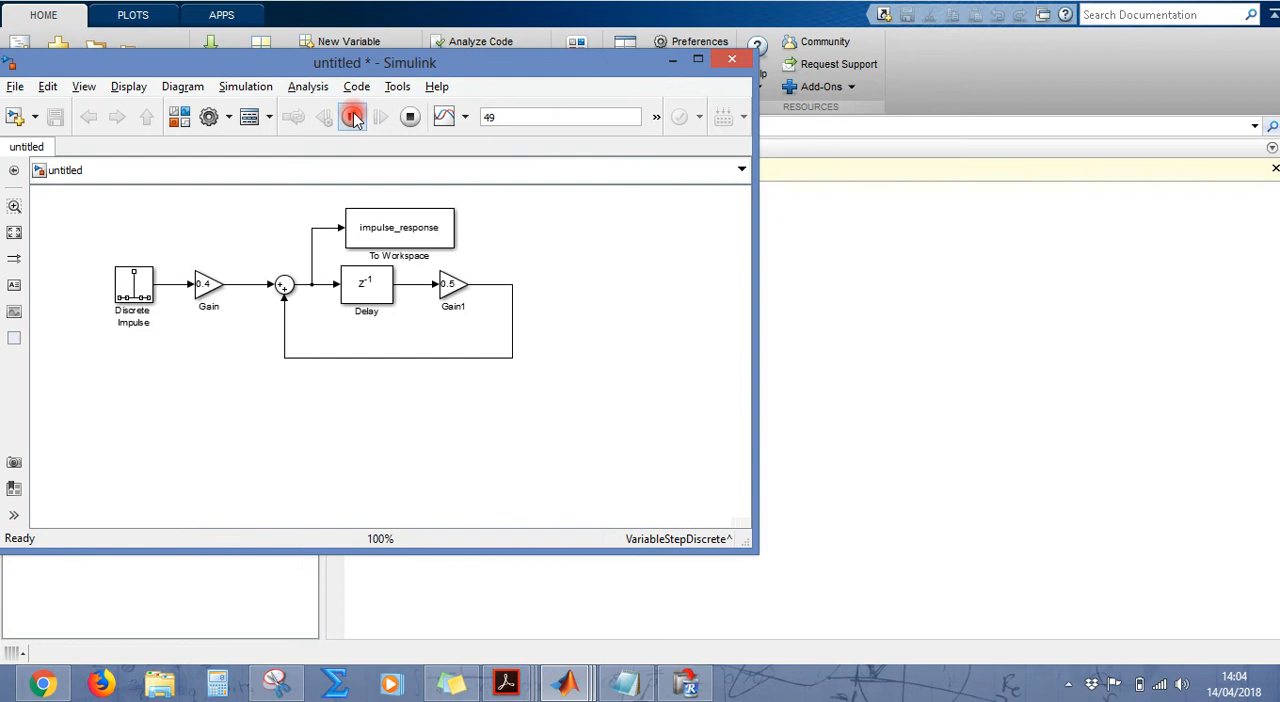
left_click(672, 60)
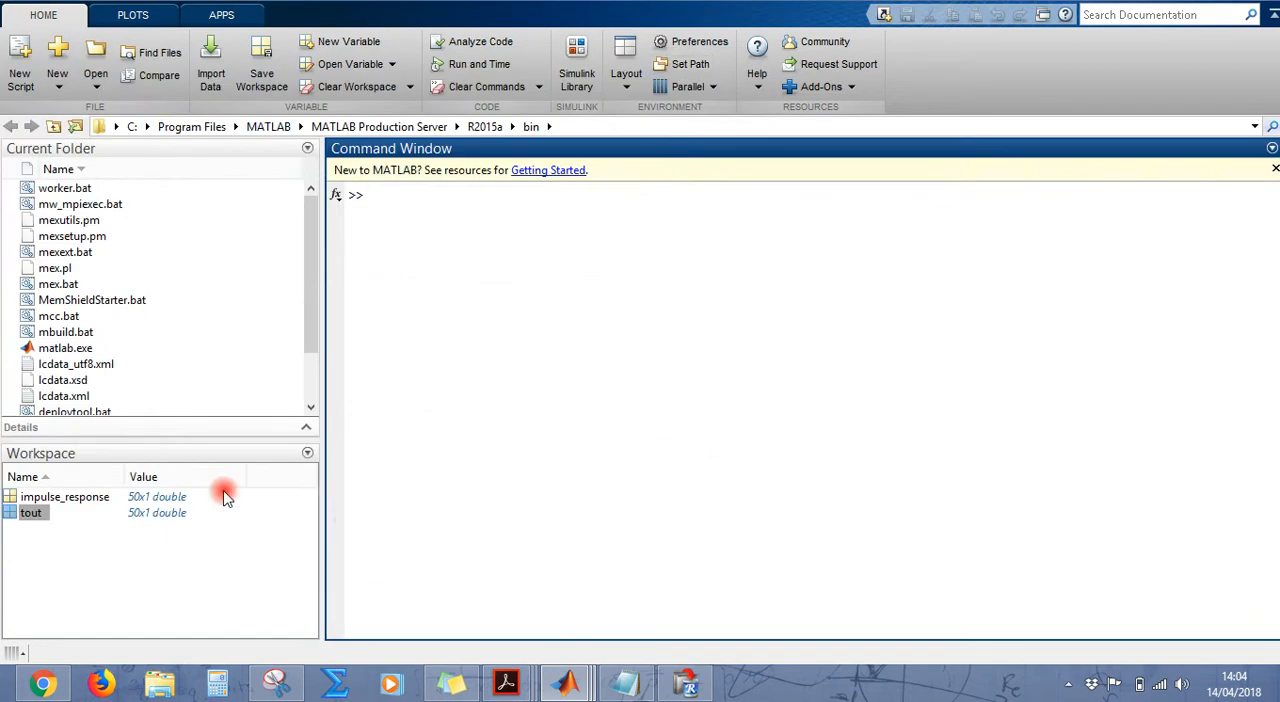
Step: Open the regenerated tout variable to check its time values and close it
left_click(55, 518)
double_click(38, 514)
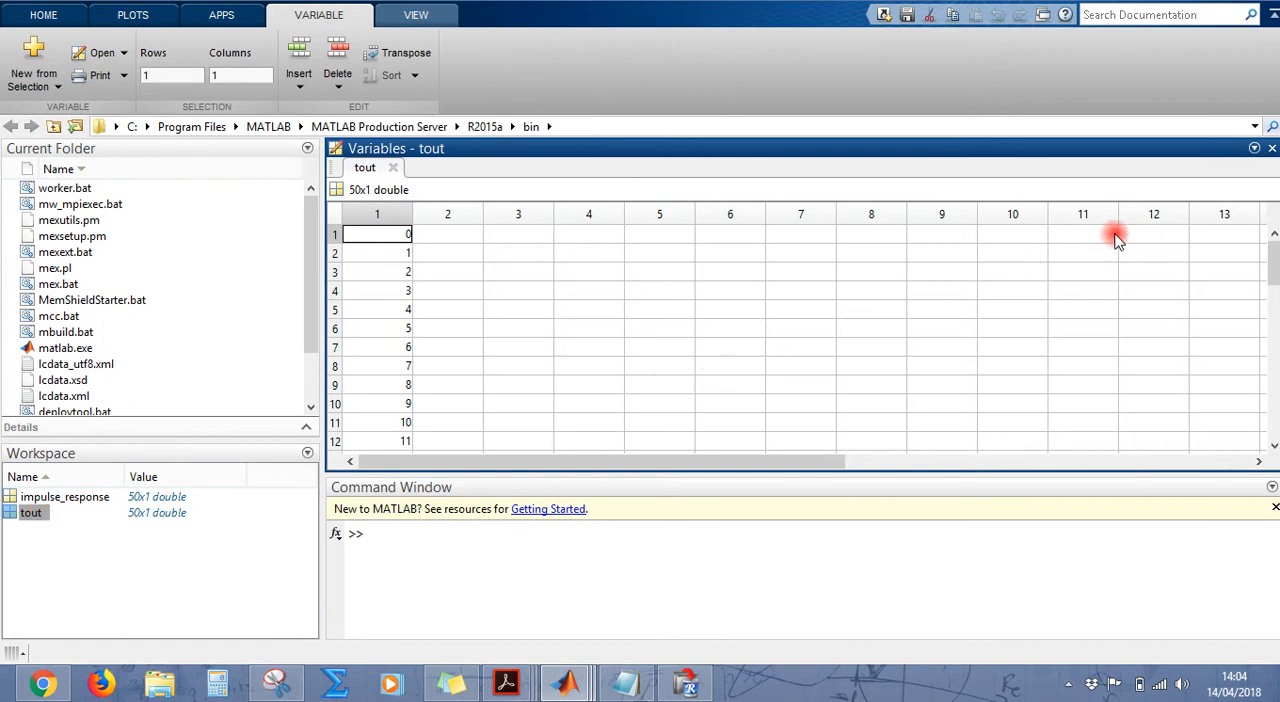
left_click(397, 168)
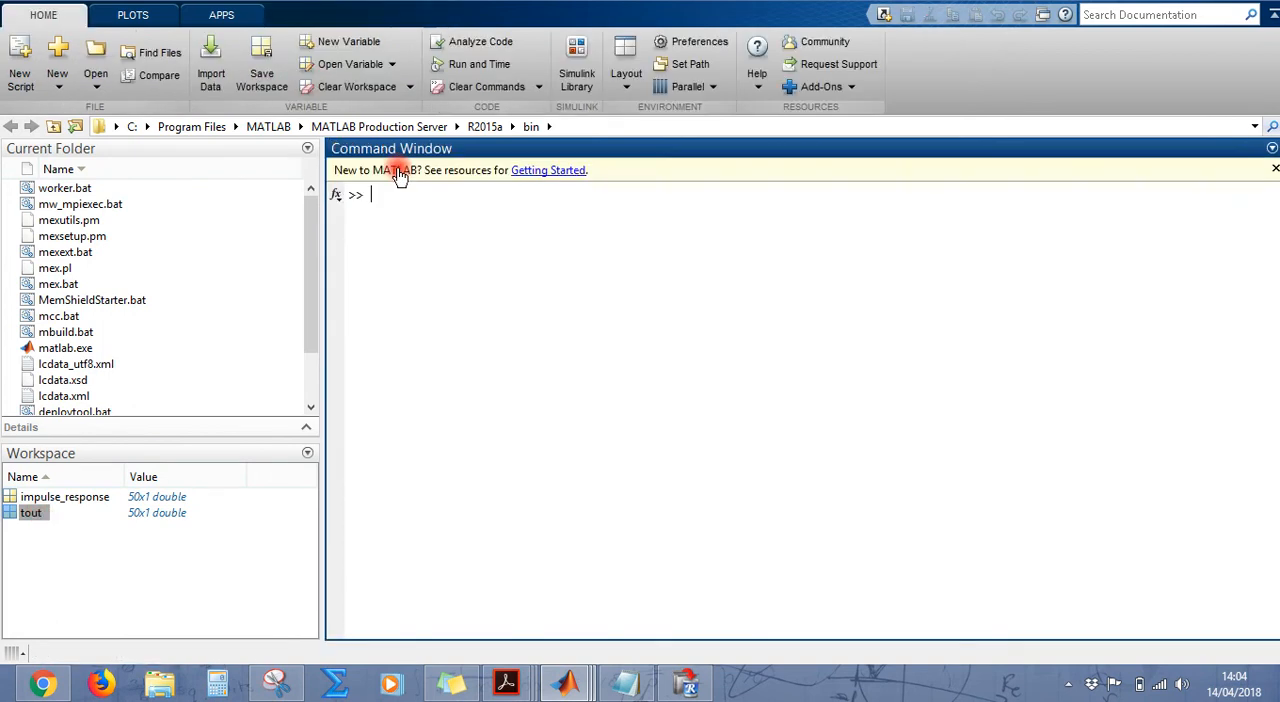
Step: Examine the sample values of the impulse_response variable in the variable editor and close the editor
double_click(82, 500)
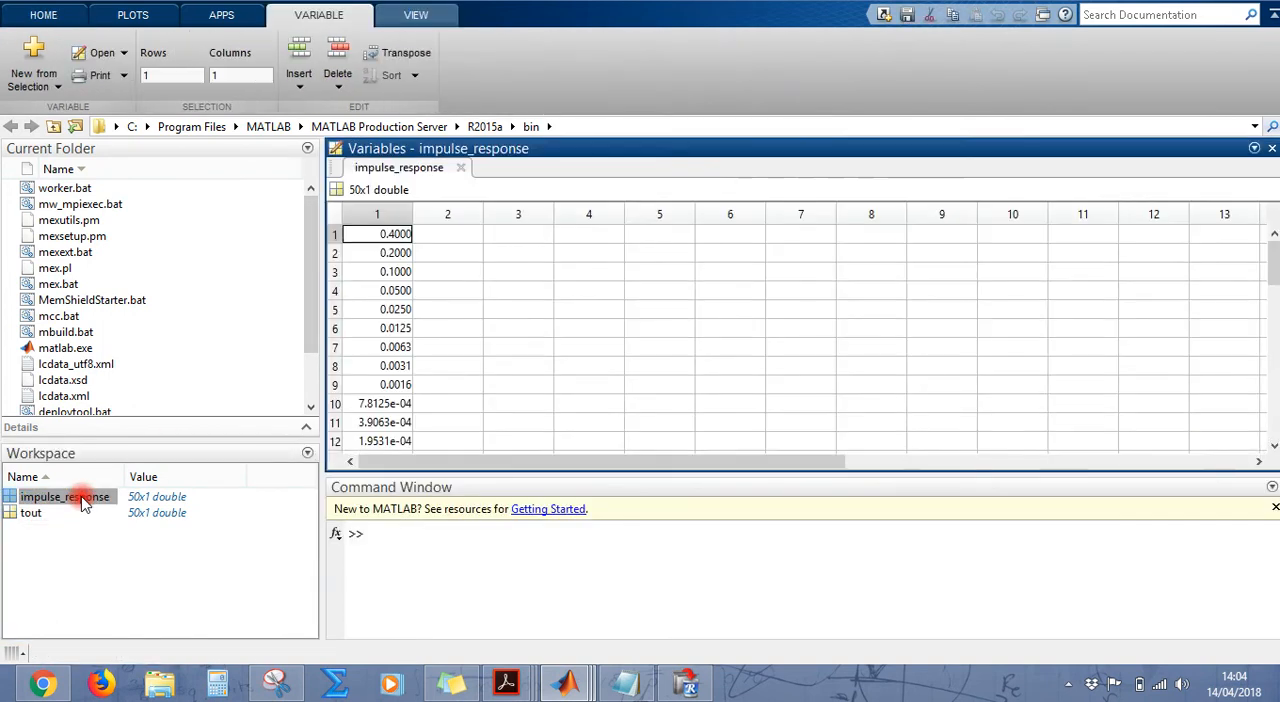
mouse_move(1274, 263)
left_mouse_down()
mouse_move(1274, 291)
mouse_move(1274, 263)
left_mouse_up()
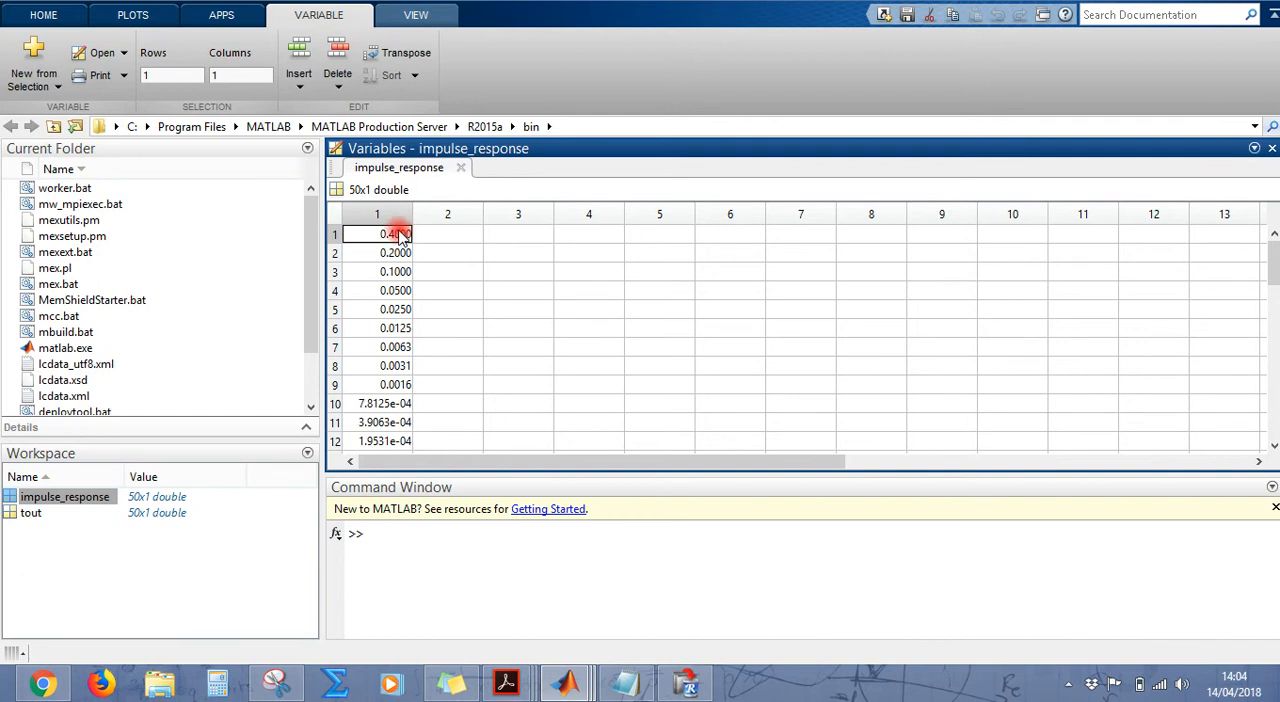
mouse_move(1274, 263)
left_mouse_down()
mouse_move(1274, 414)
mouse_move(1274, 262)
left_mouse_up()
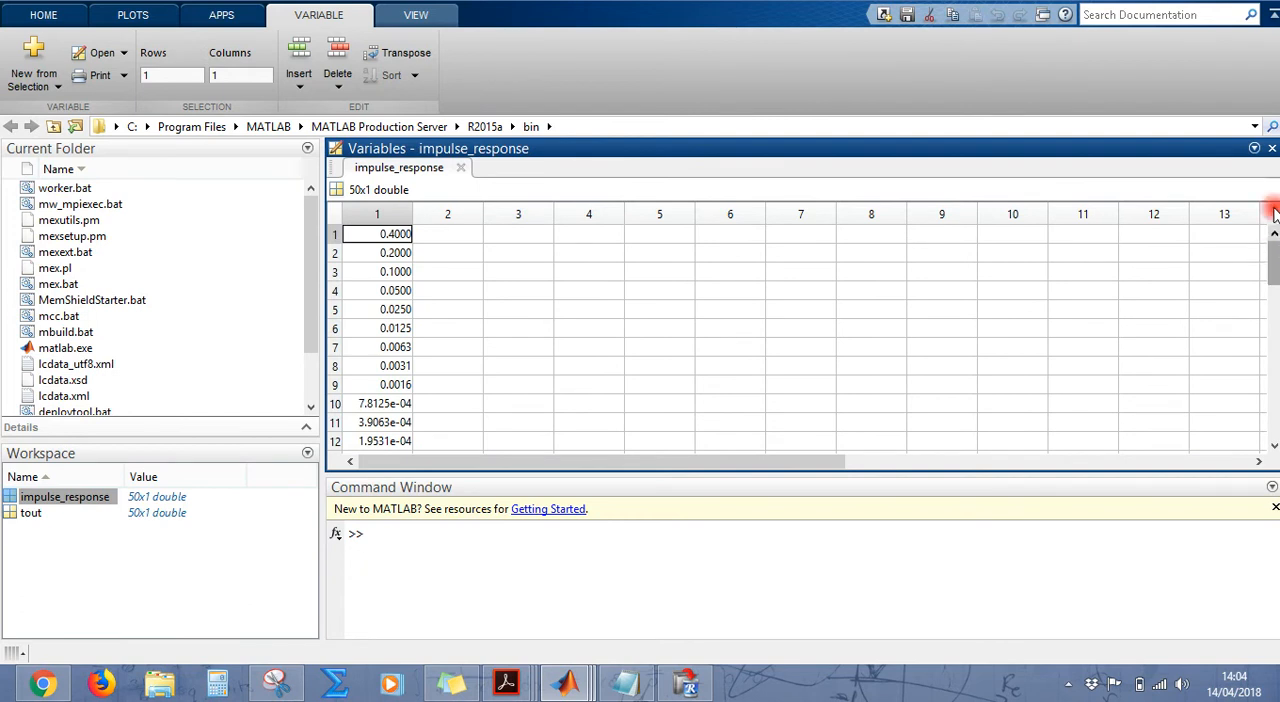
left_click(1272, 148)
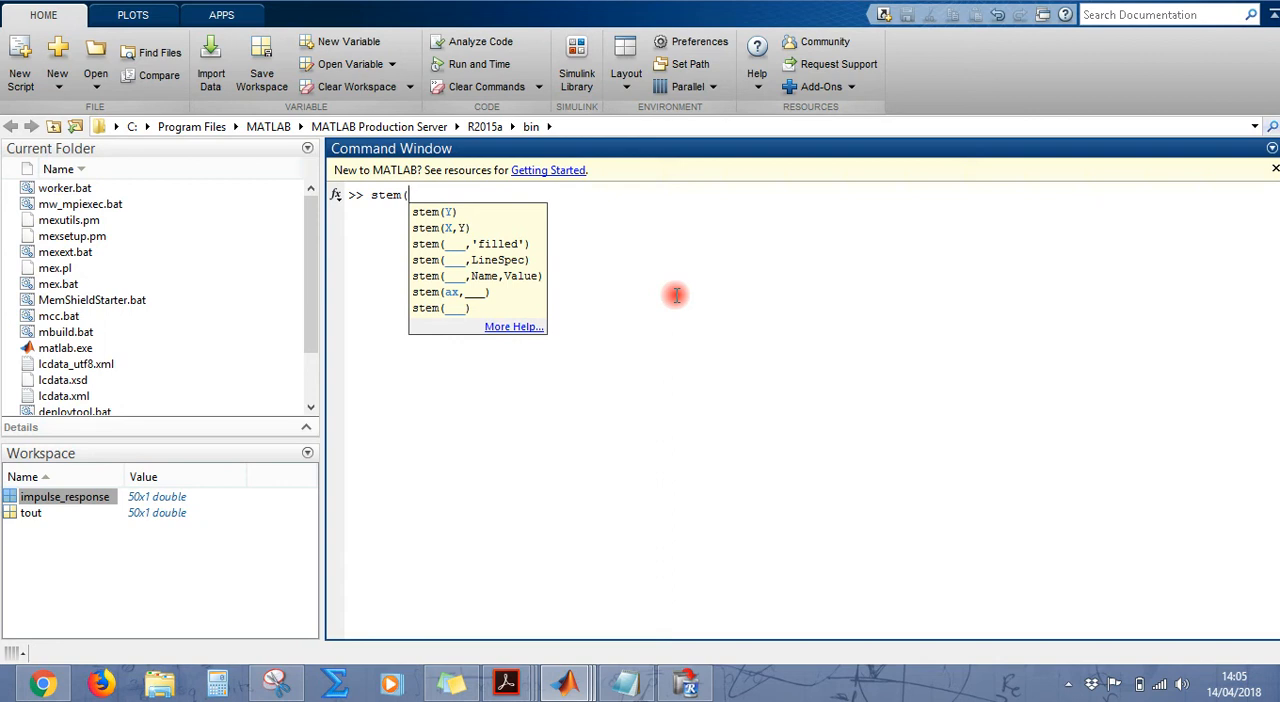
Step: Plot the impulse response samples with stem(impulse_response);, enlarge the figure to examine it and close it
type("impulse_res")
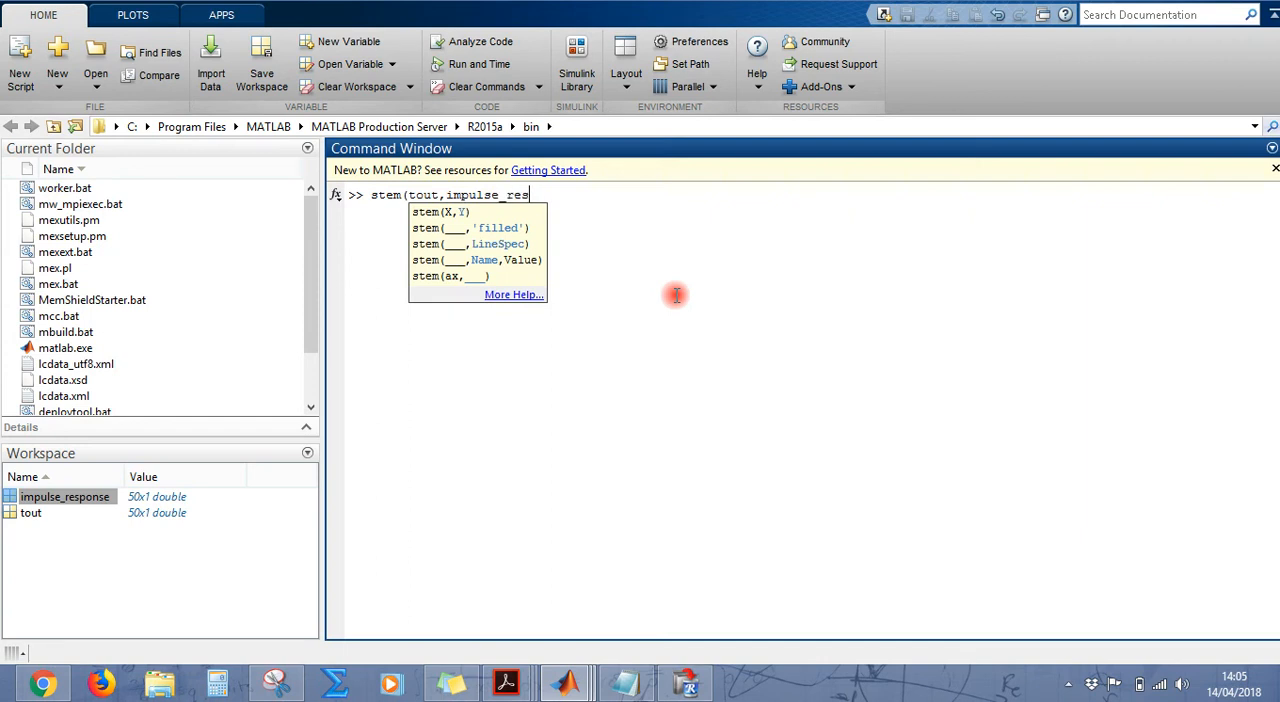
key("BackSpace")
key("BackSpace")
key("BackSpace")
key("BackSpace")
key("BackSpace")
key("BackSpace")
key("BackSpace")
key("BackSpace")
key("BackSpace")
key("BackSpace")
key("BackSpace")
key("BackSpace")
key("BackSpace")
key("BackSpace")
key("BackSpace")
key("BackSpace")
key("BackSpace")
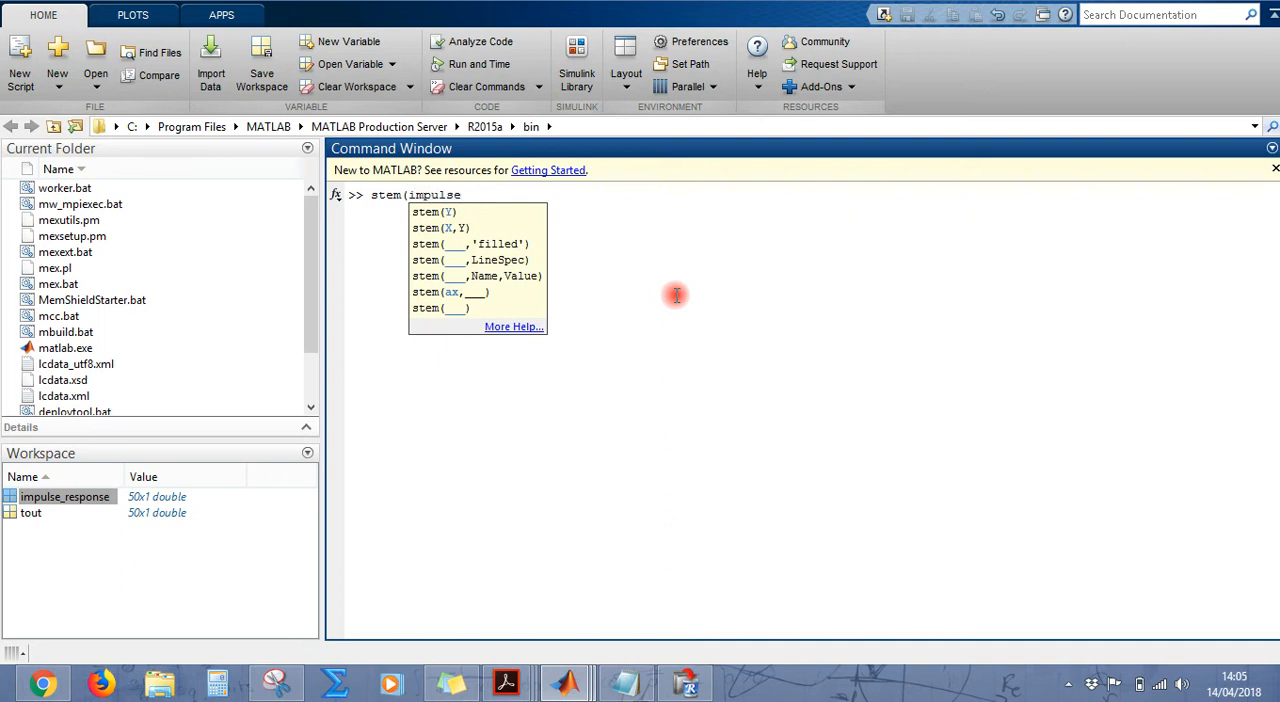
type(");")
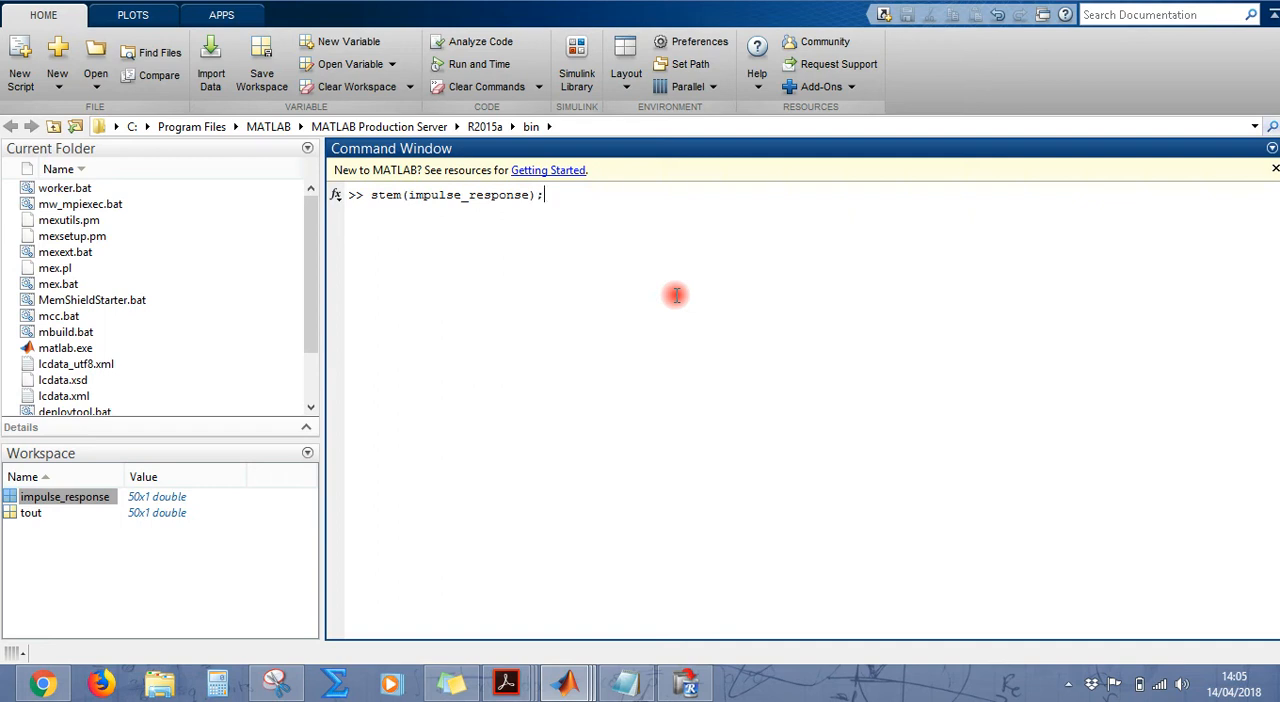
key("Return")
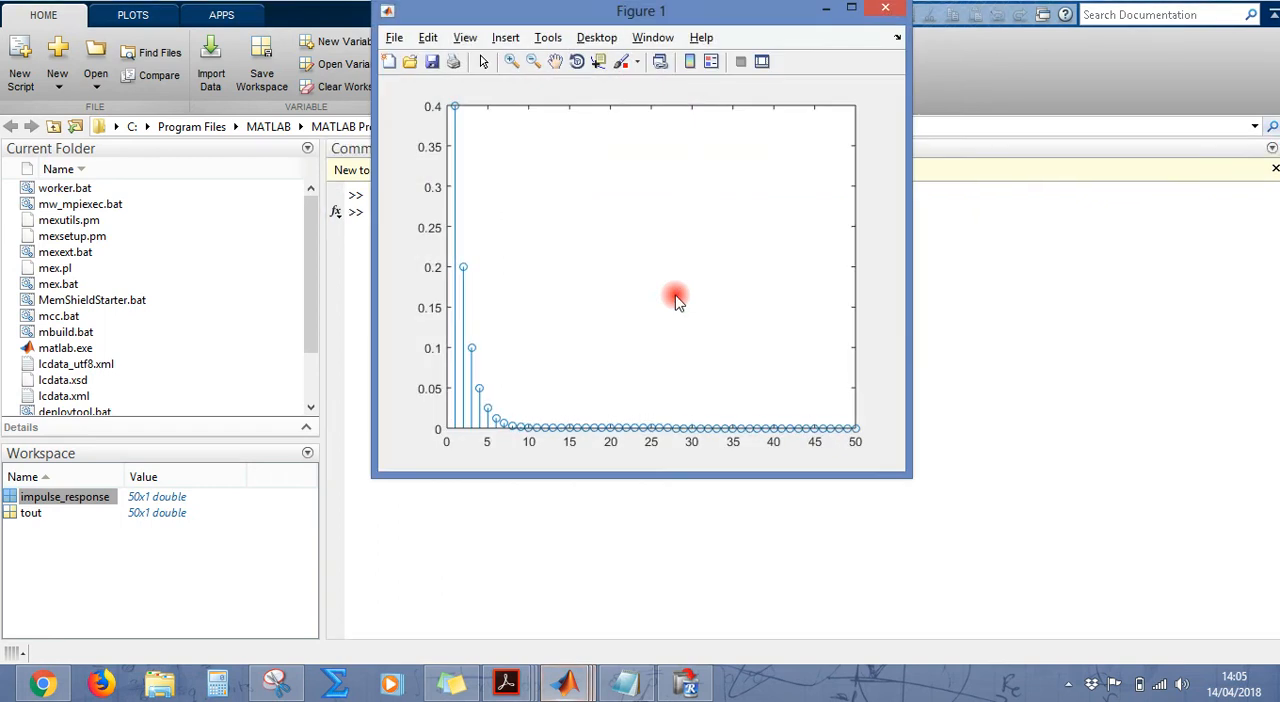
left_click(849, 10)
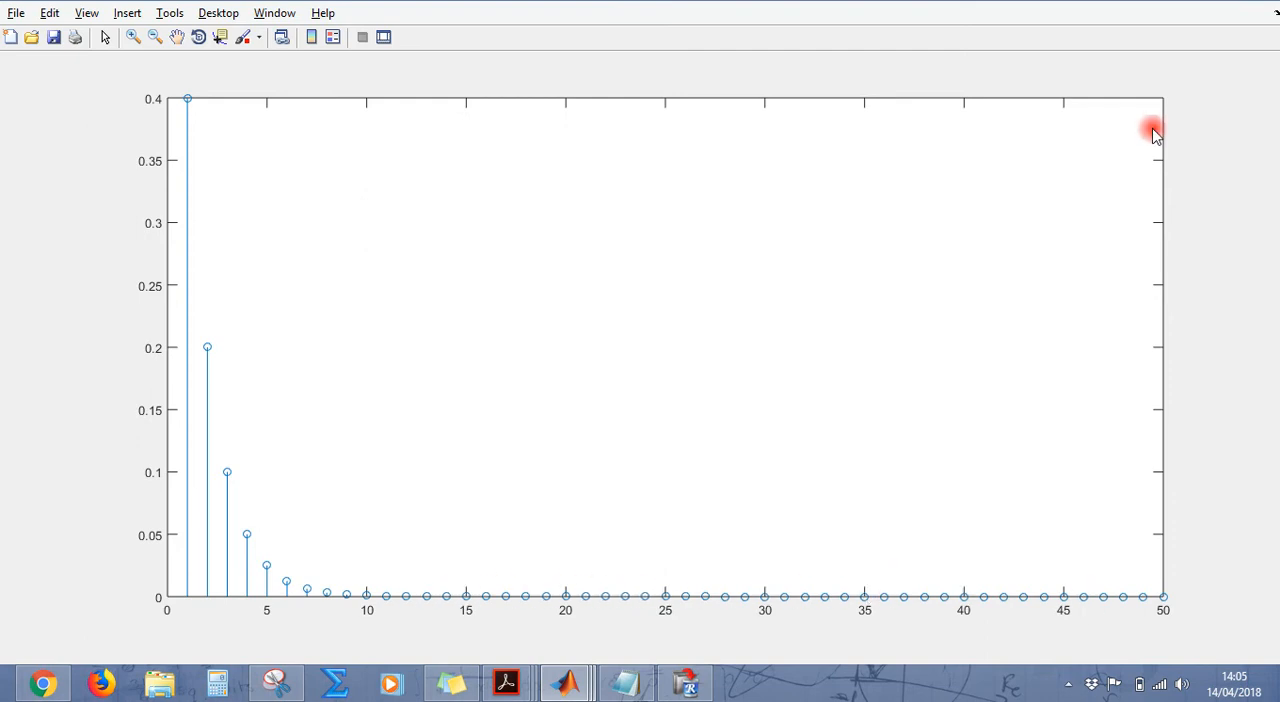
left_click(1272, 5)
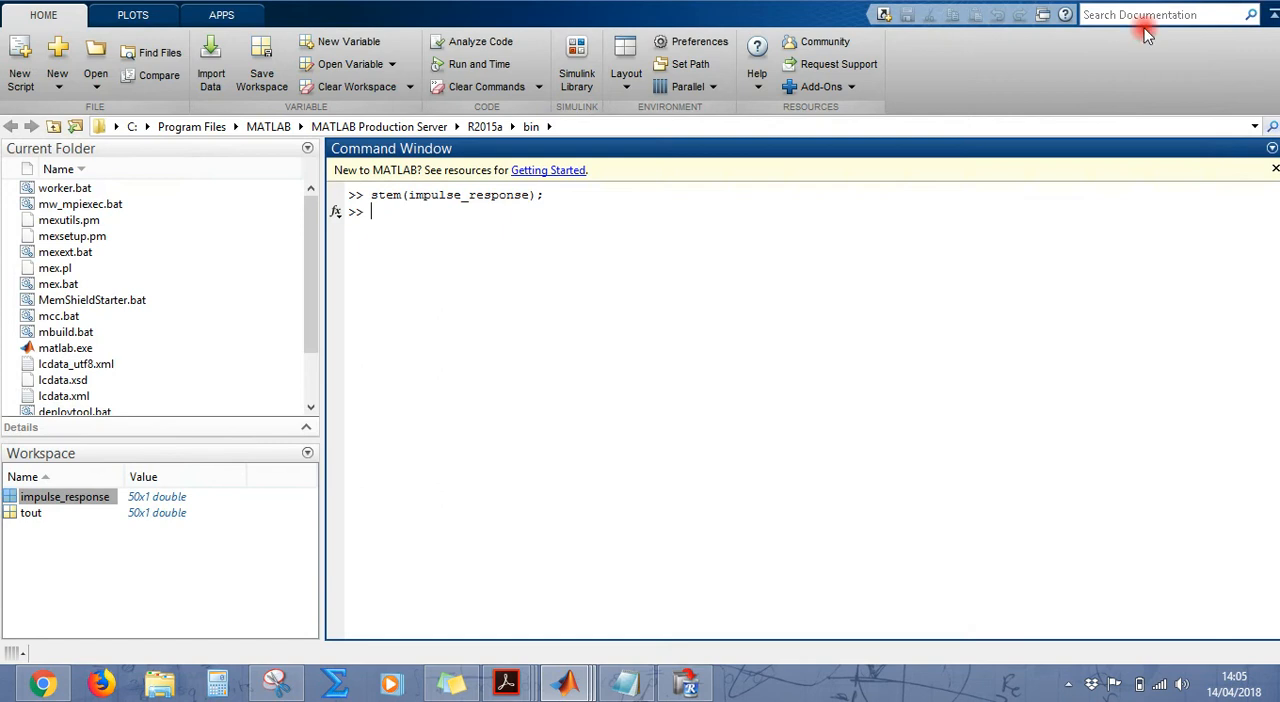
Step: Review the impulse_response samples from first to last row in the variable editor, including row 10, and close the editor
double_click(55, 497)
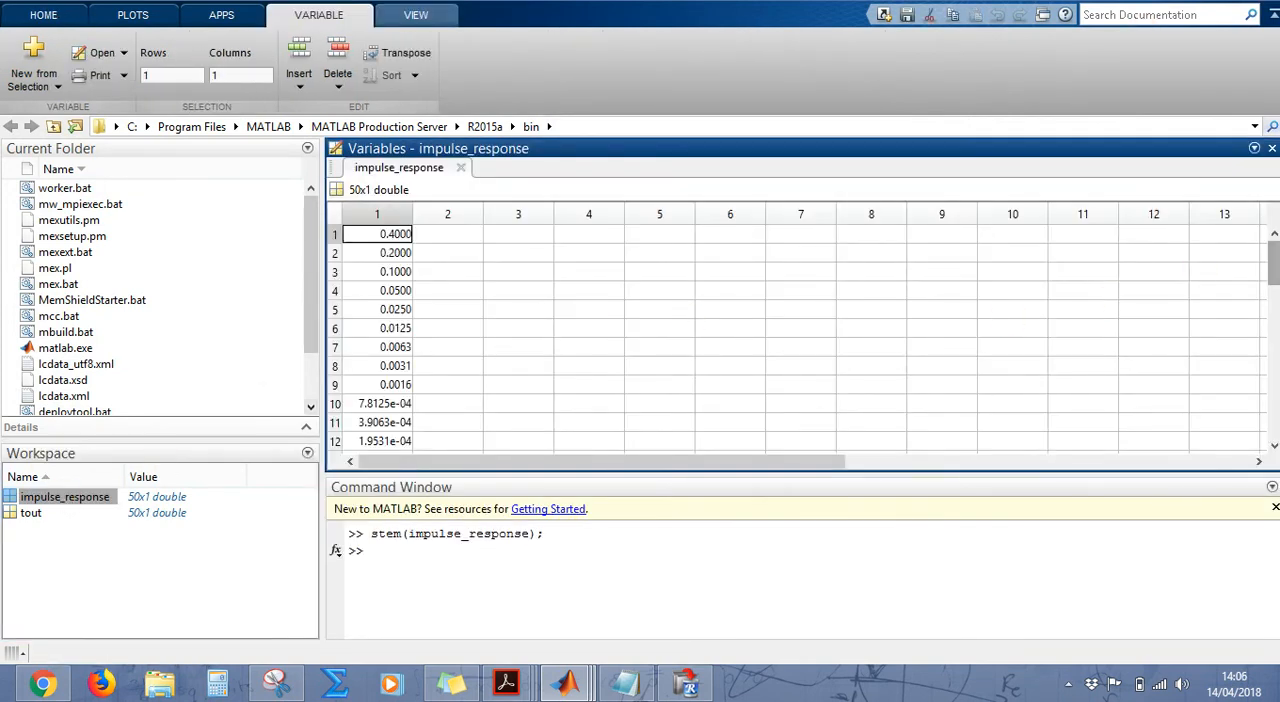
scroll(1273, 255, "down", 3)
scroll(800, 340, "down", 1)
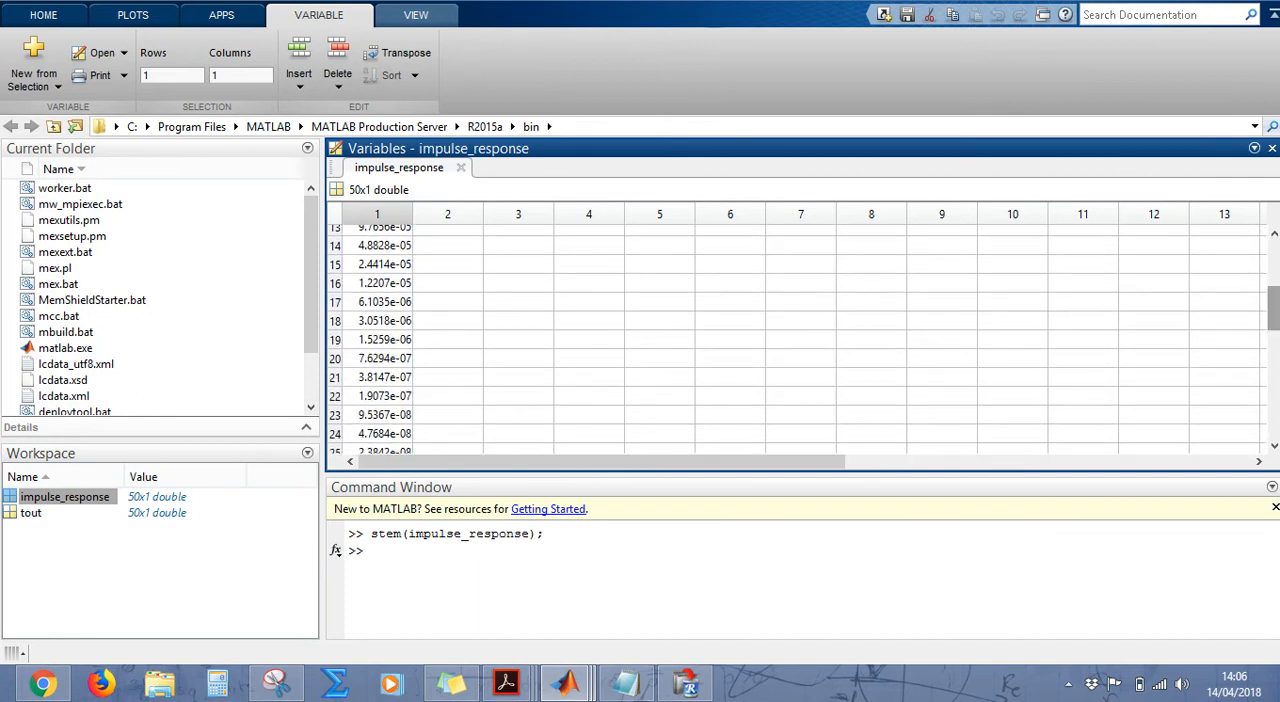
scroll(800, 340, "down", 10)
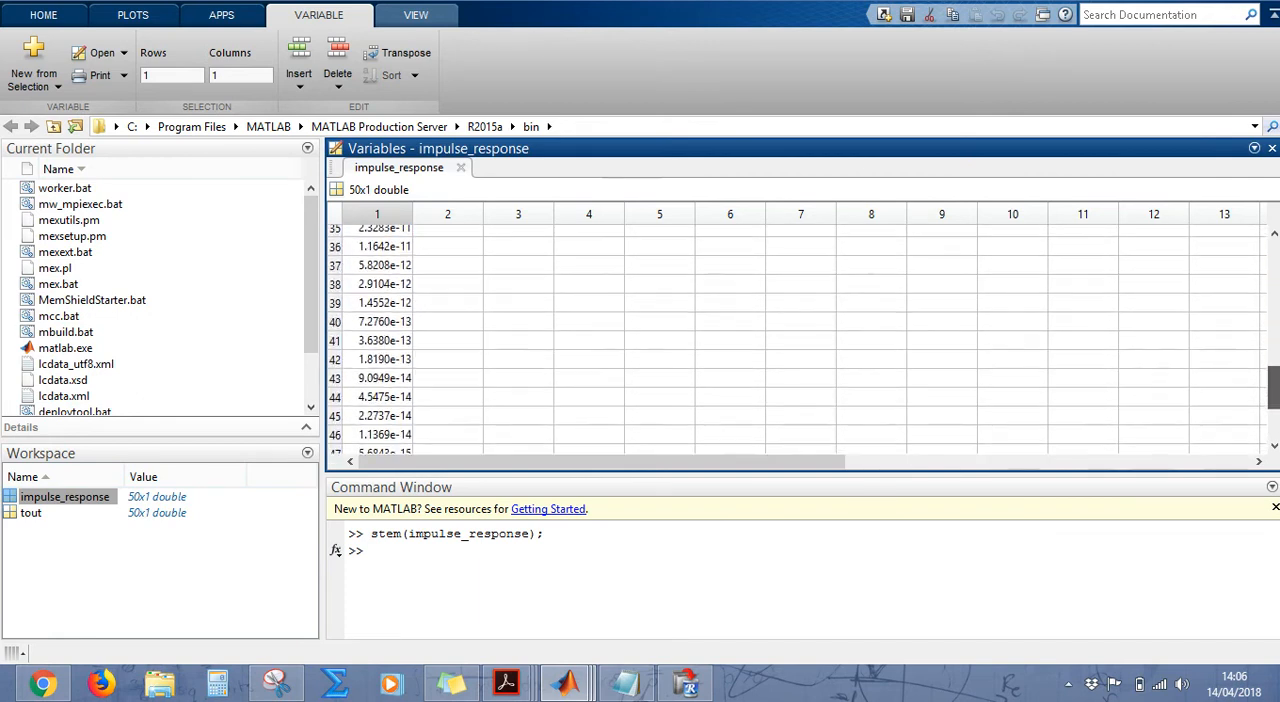
left_click_drag(1275, 420, 1276, 300)
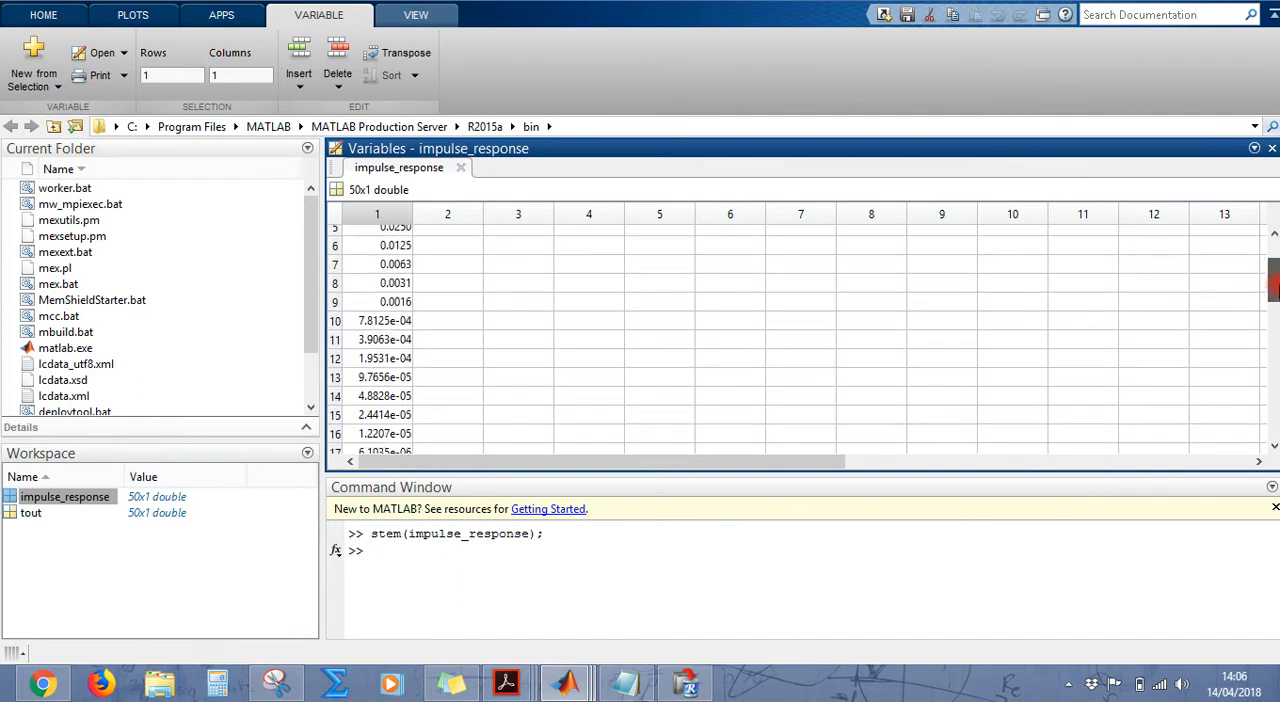
left_click(401, 320)
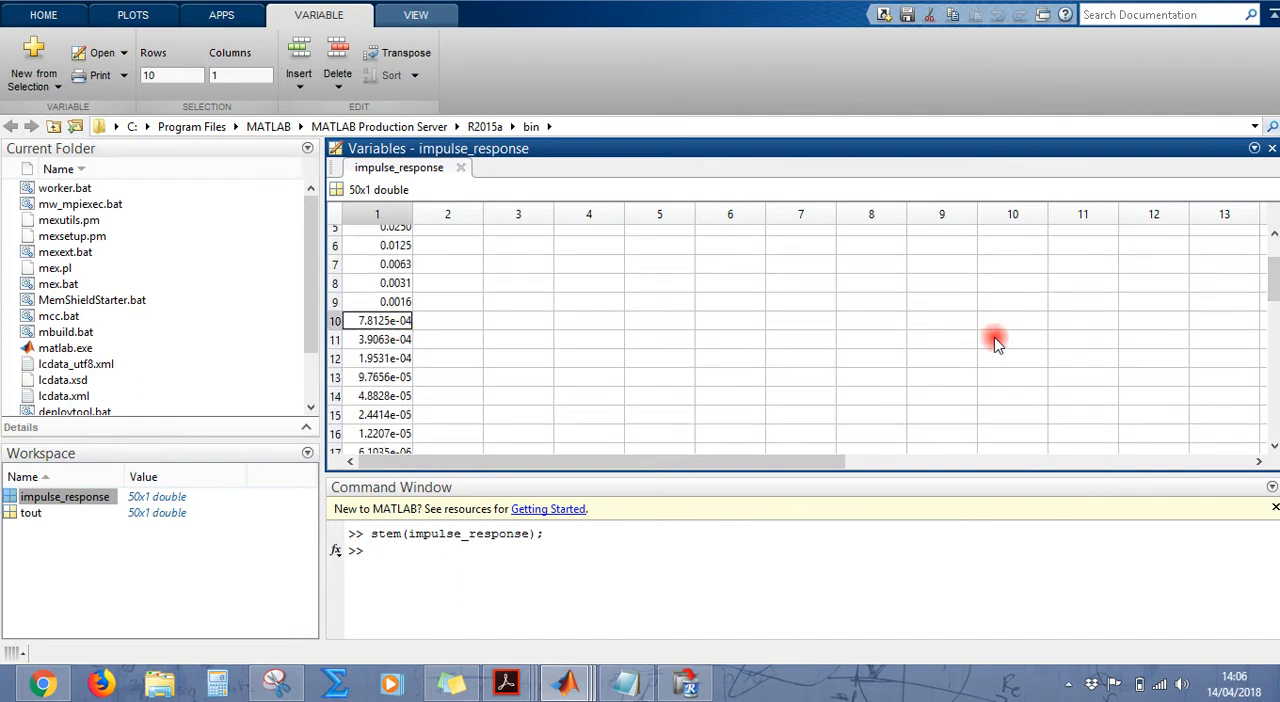
left_click_drag(1270, 297, 1274, 191)
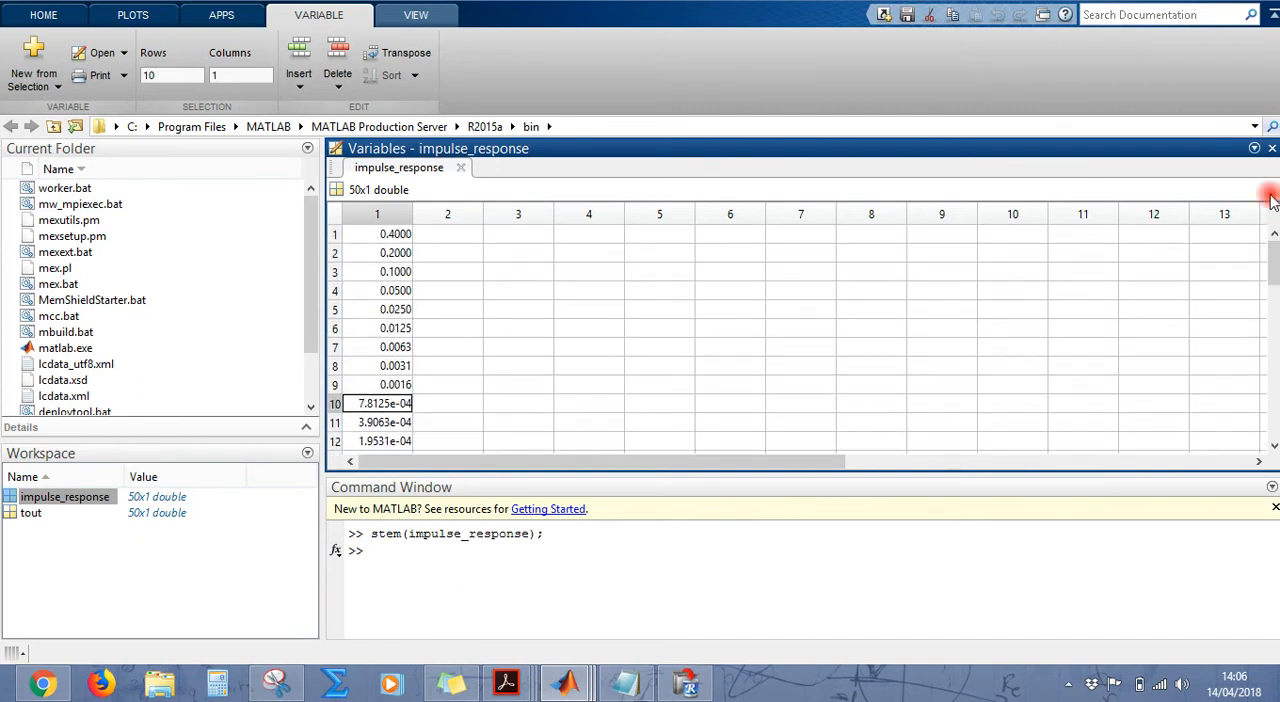
left_click(1271, 149)
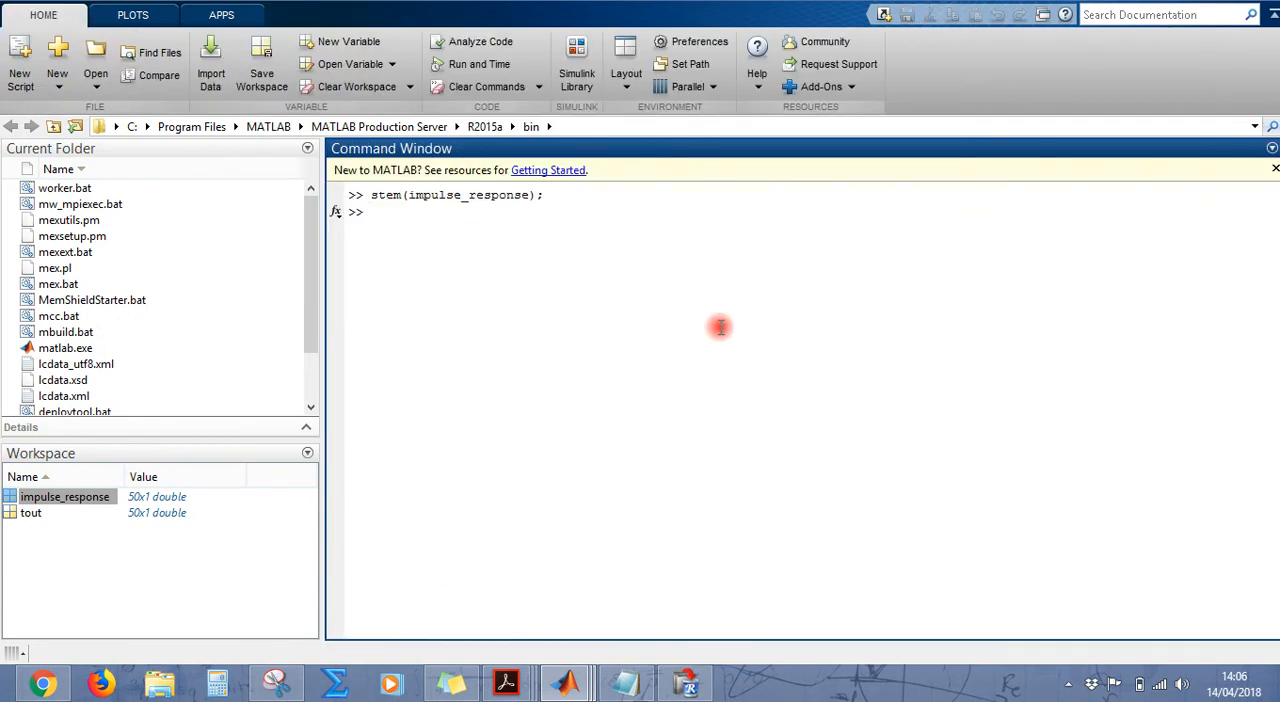
Step: Run stem(impulse_response); again, examine the enlarged figure and minimize it
key("alt+Tab")
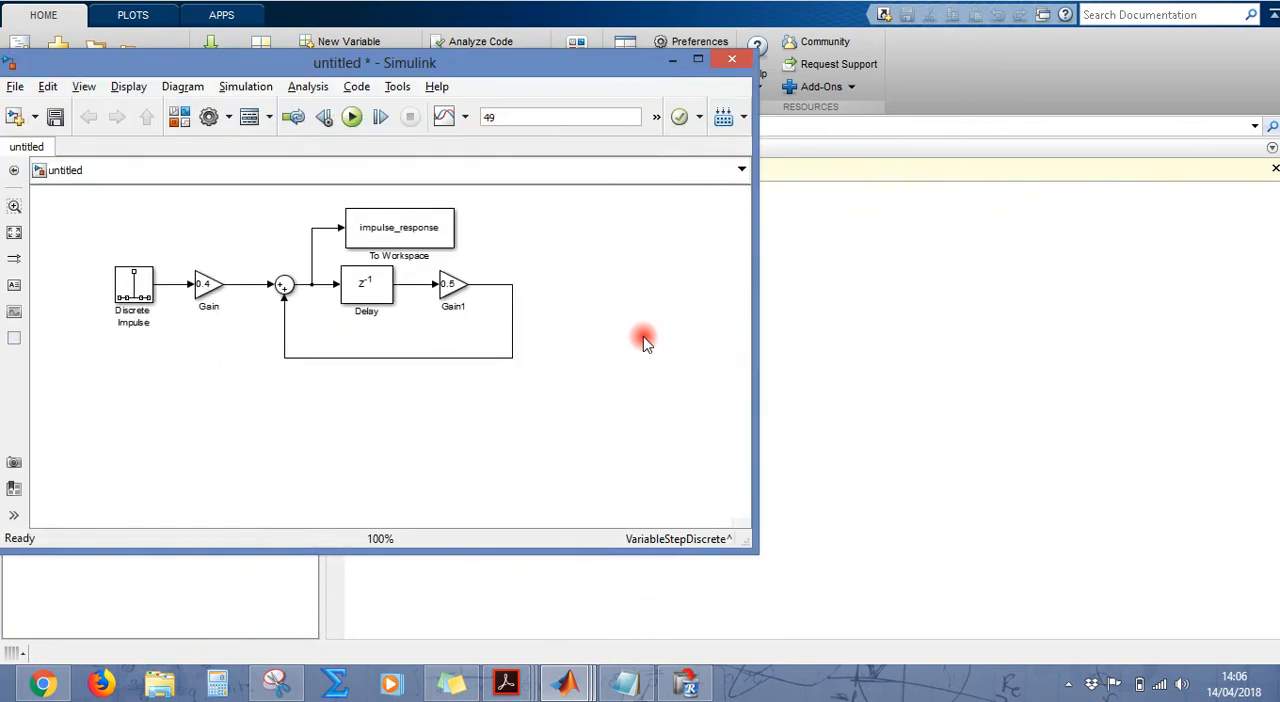
left_click(1008, 357)
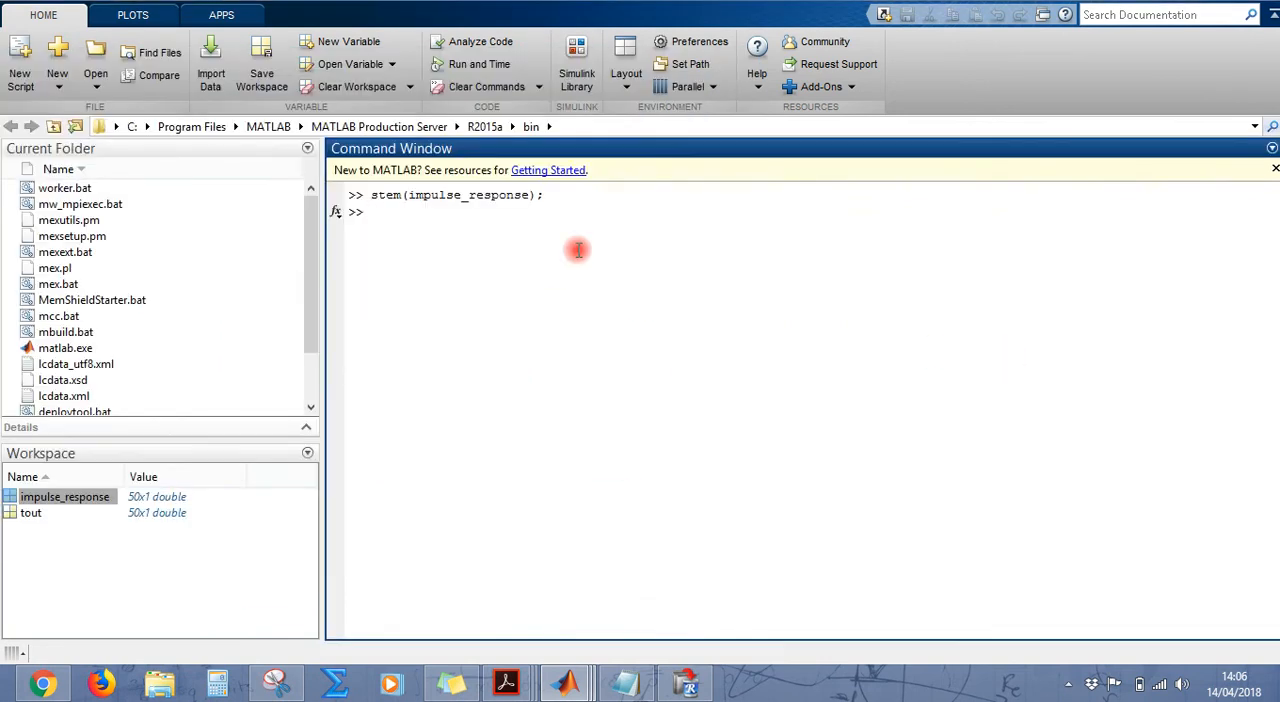
left_click_drag(537, 195, 381, 213)
key("Return")
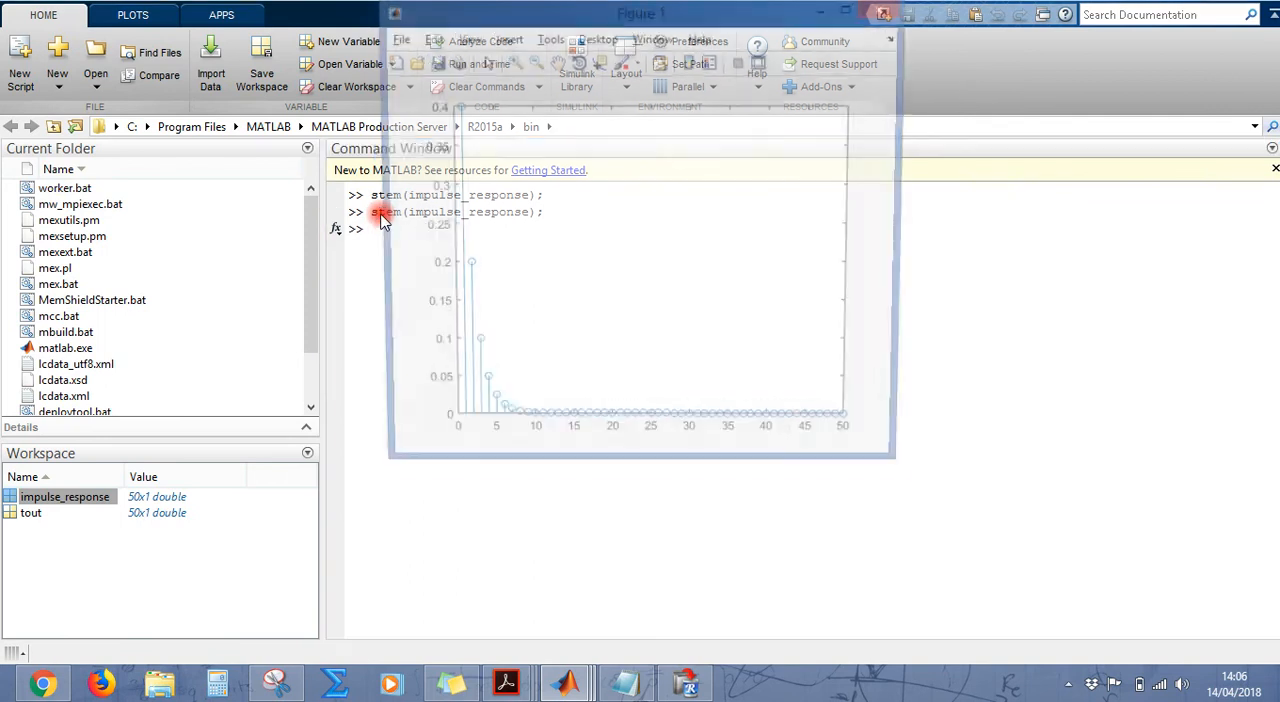
left_click(852, 10)
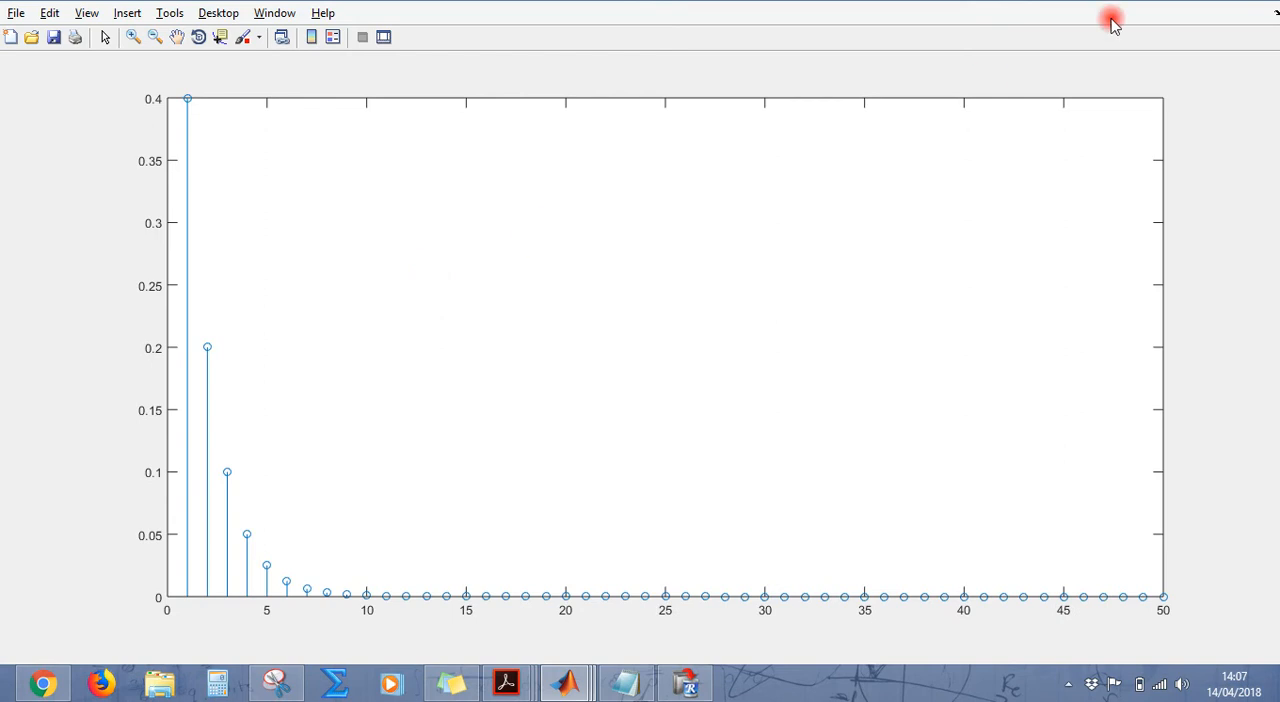
left_click(1213, 3)
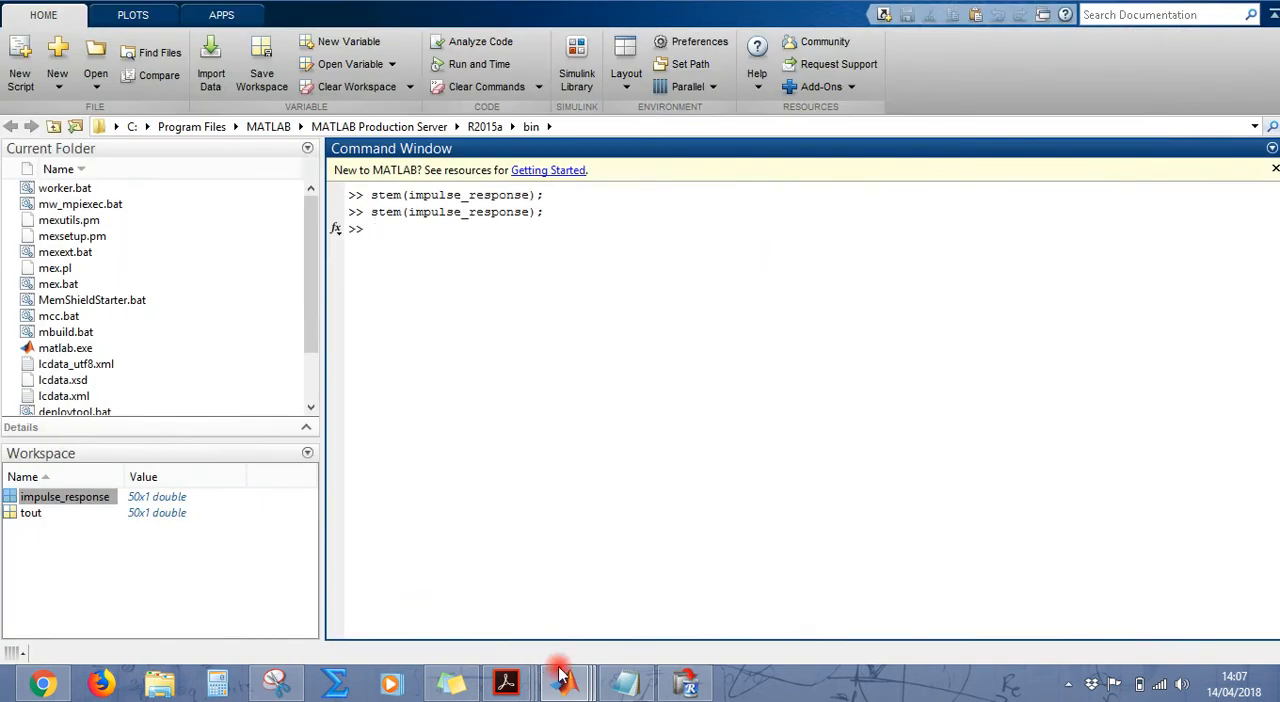
Step: Duplicate the entire block diagram in the Simulink model and align the copy directly below the original
mouse_move(568, 684)
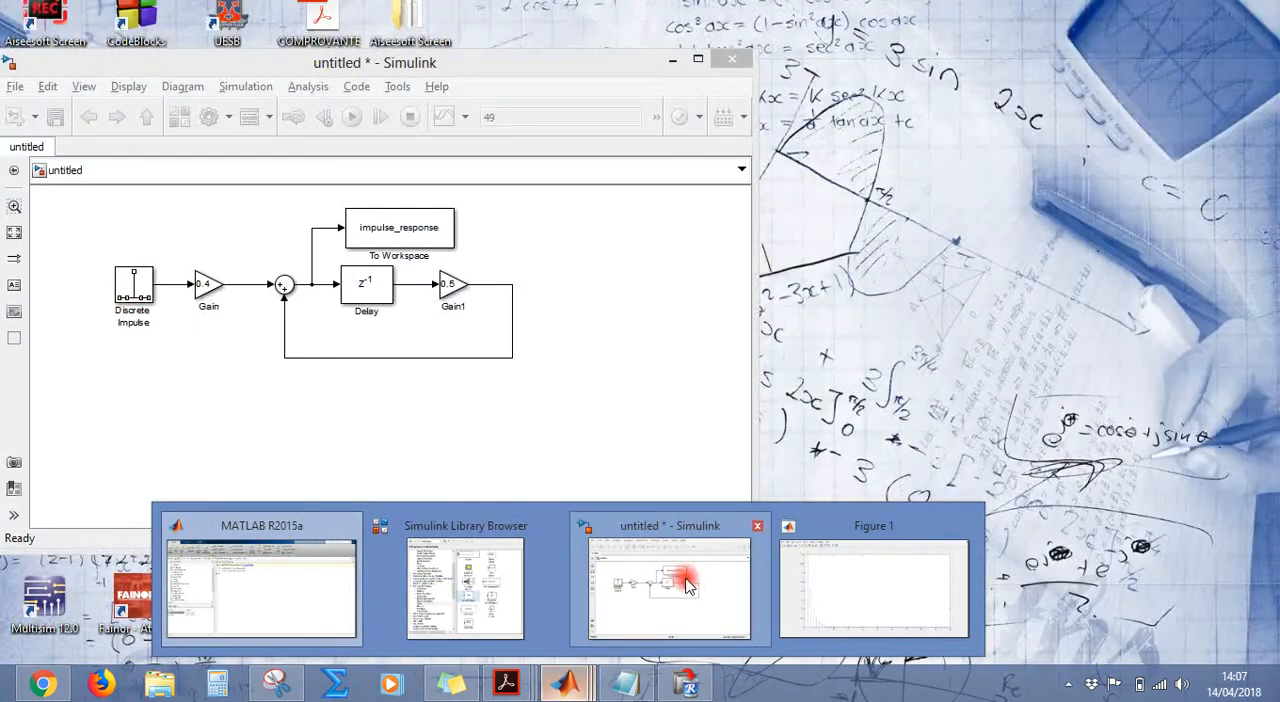
left_click(686, 580)
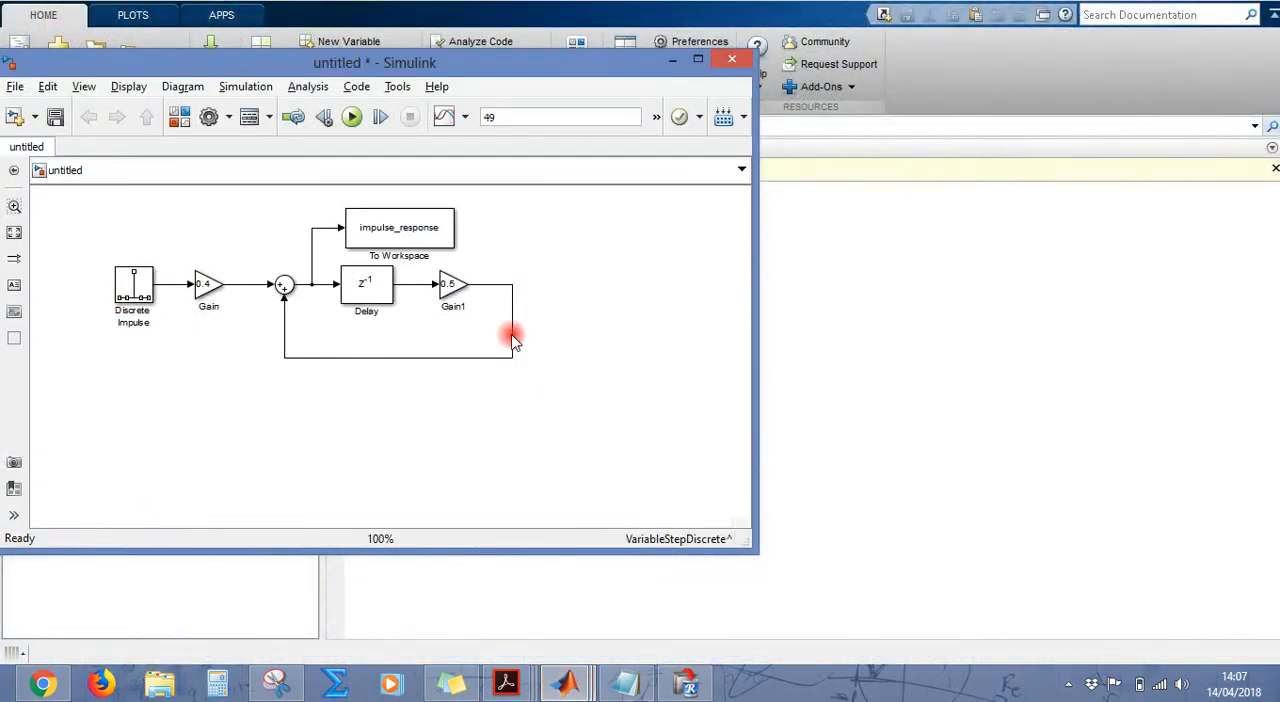
left_click_drag(584, 203, 83, 391)
key("ctrl+c")
key("ctrl+v")
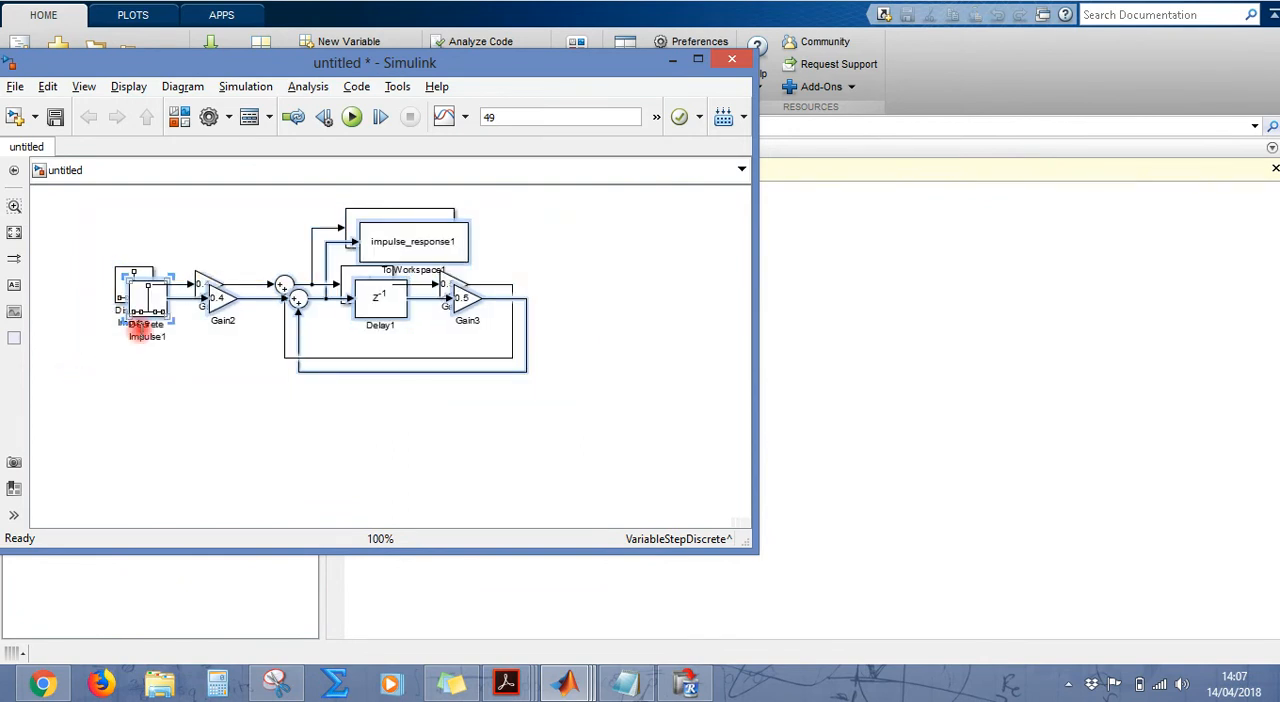
left_click_drag(140, 310, 136, 440)
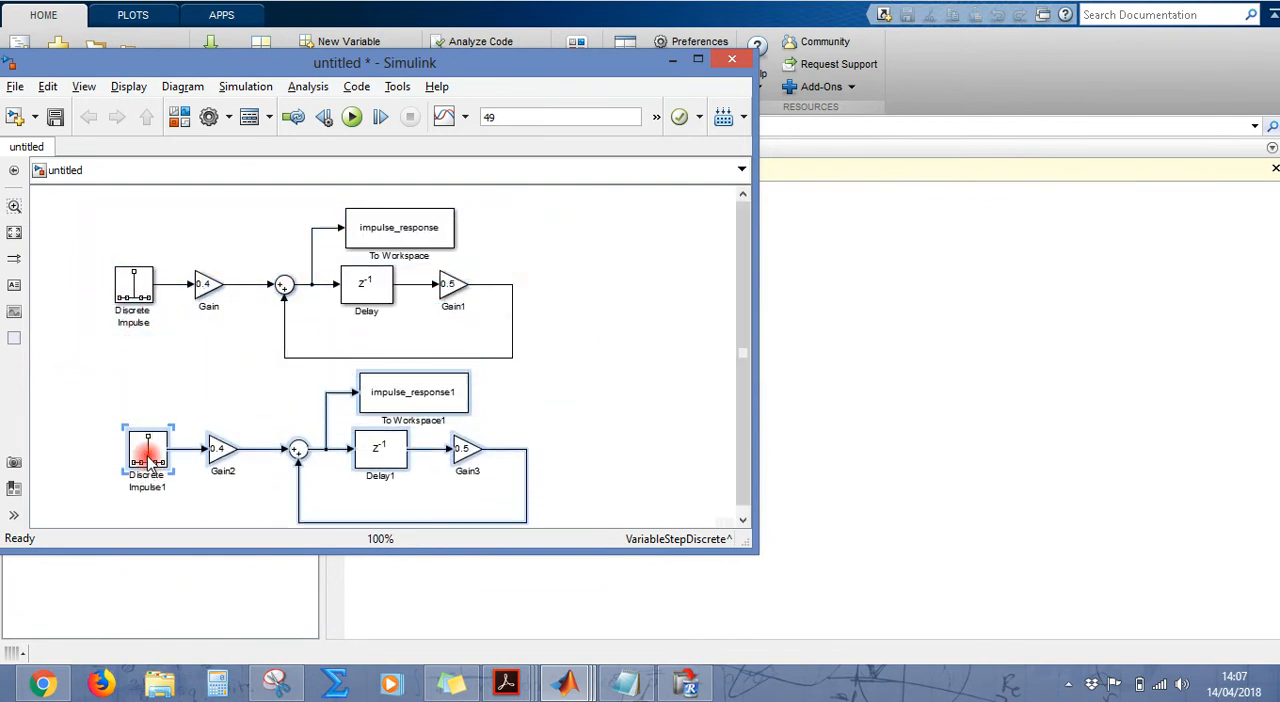
left_click_drag(748, 320, 748, 369)
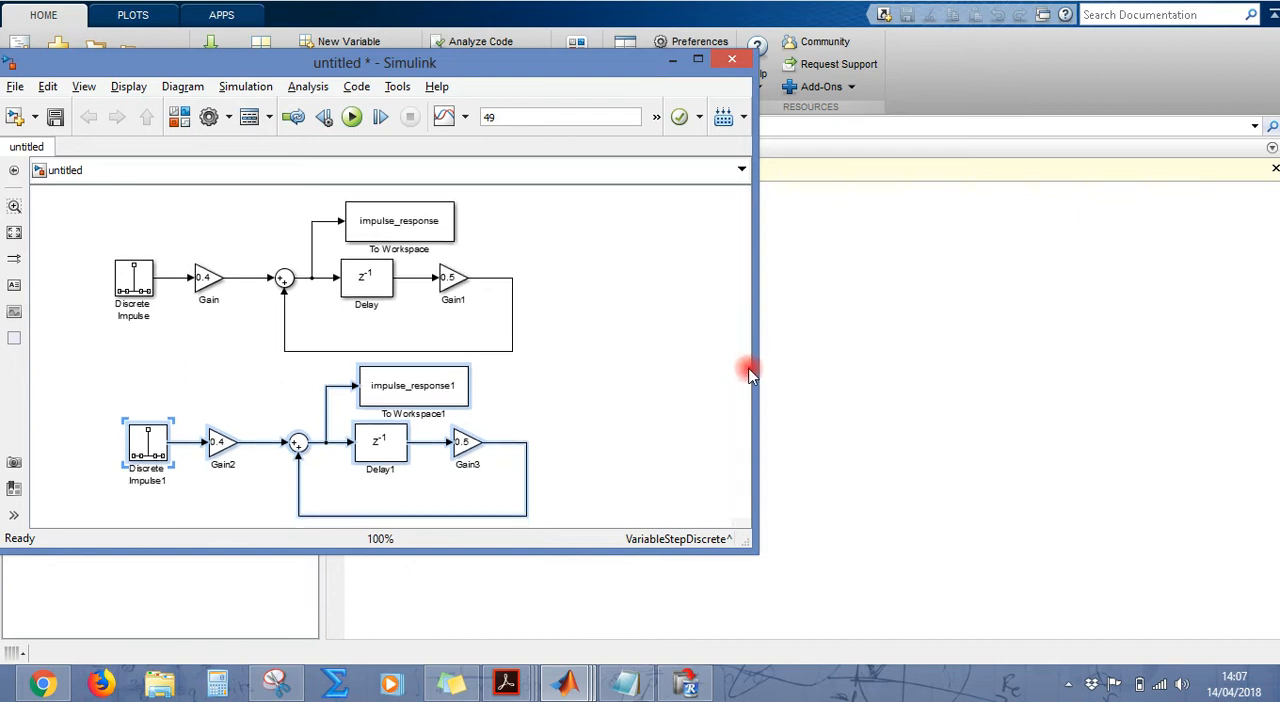
left_click_drag(153, 452, 139, 452)
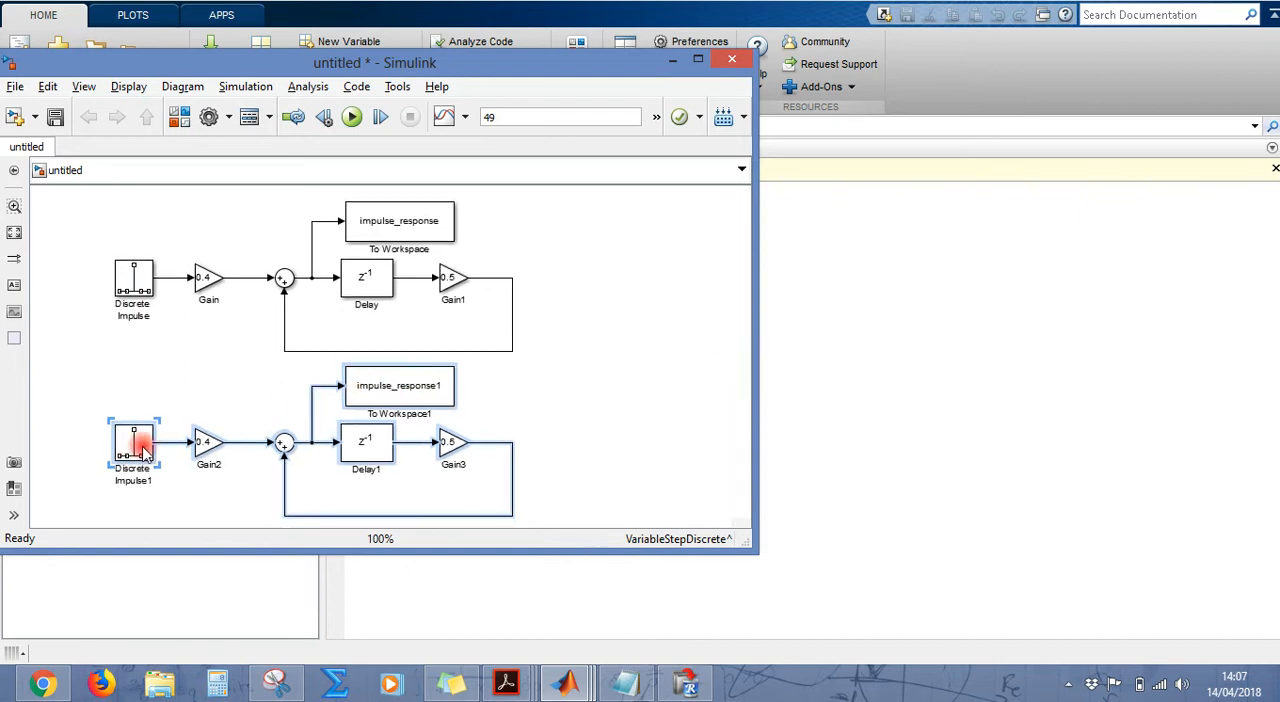
Step: Set the variable name of the copied To Workspace block to step_response
left_click(440, 388)
double_click(440, 388)
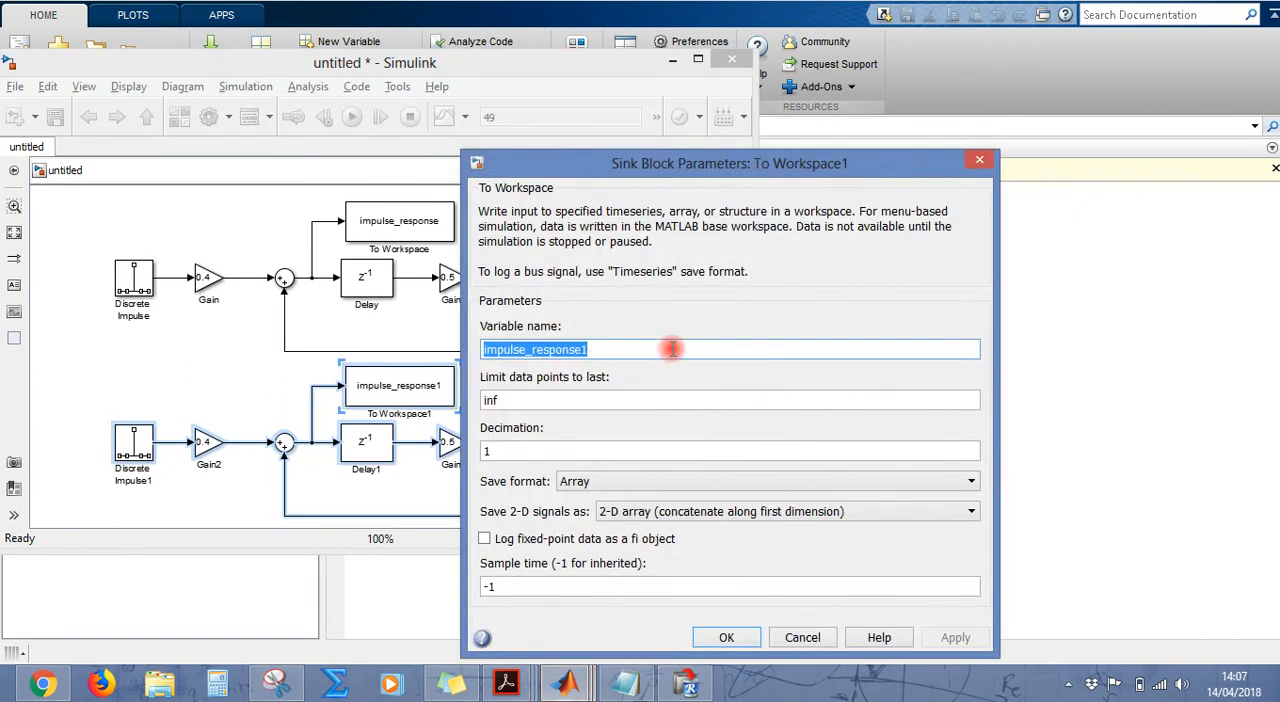
type("step_")
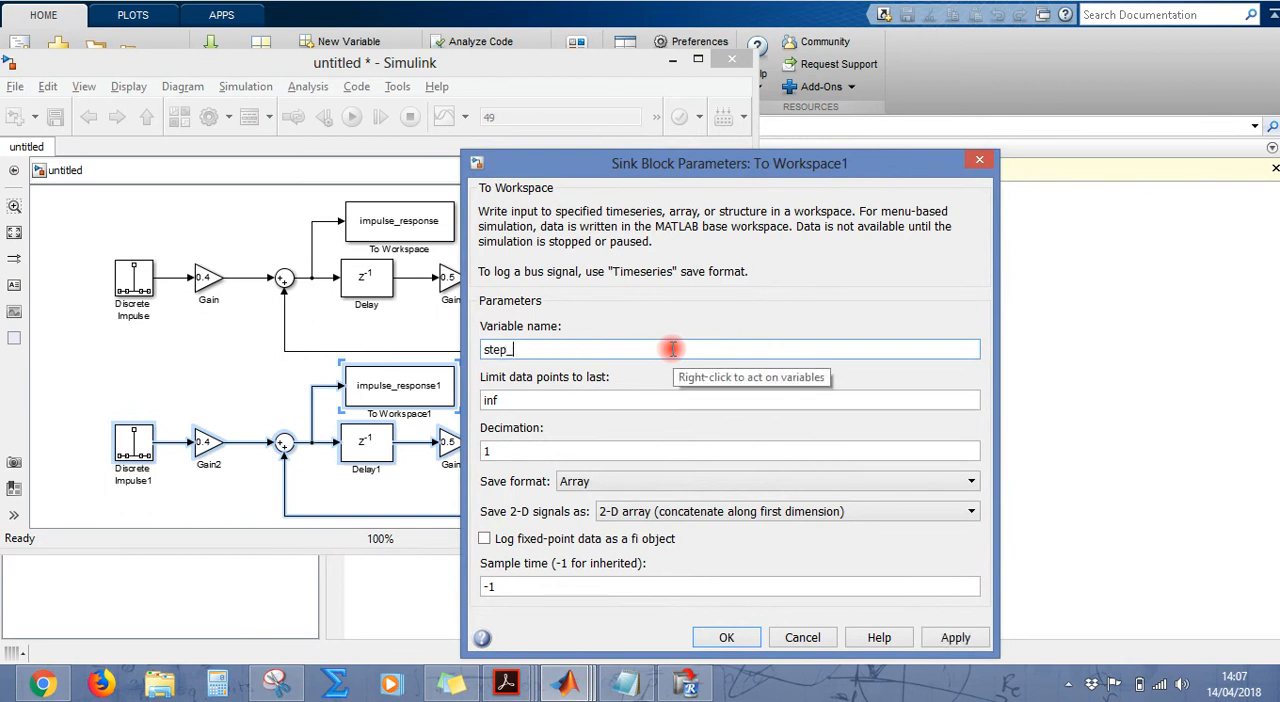
key("Return")
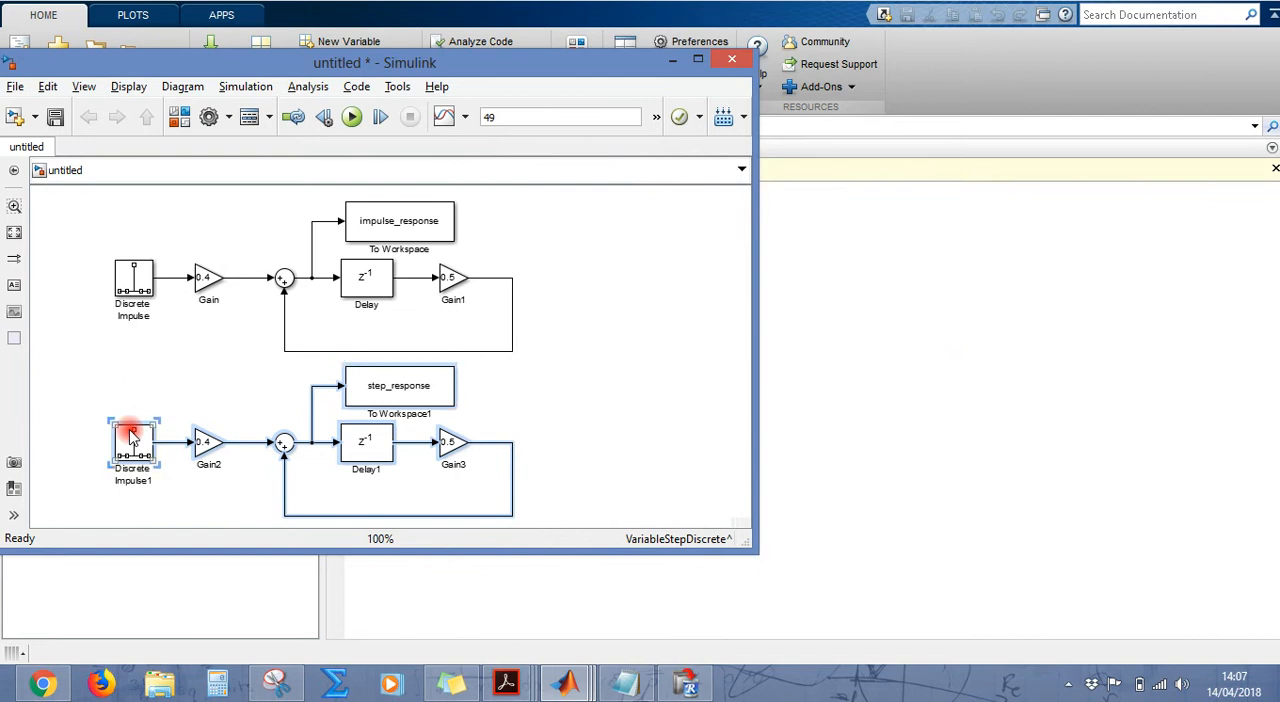
Step: Delete only the Discrete Impulse block feeding the copied diagram, undoing any removal of its other blocks
key("Delete")
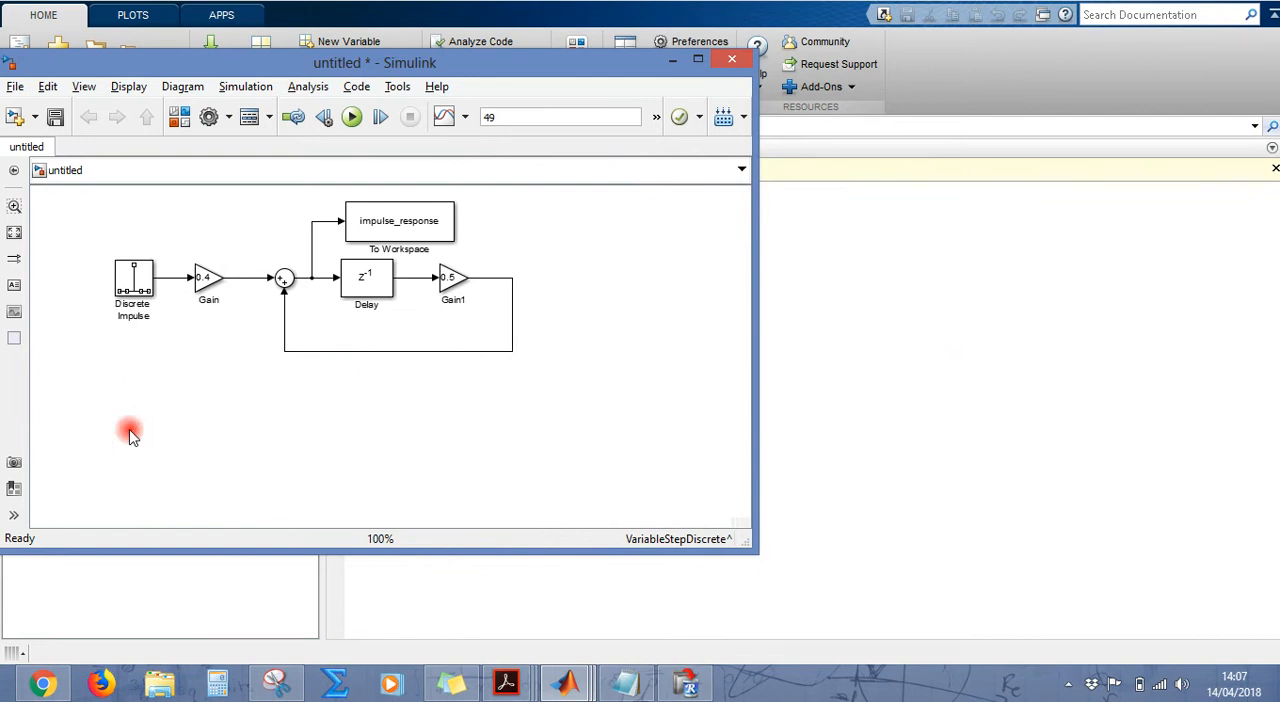
key("ctrl+z")
left_click(100, 393)
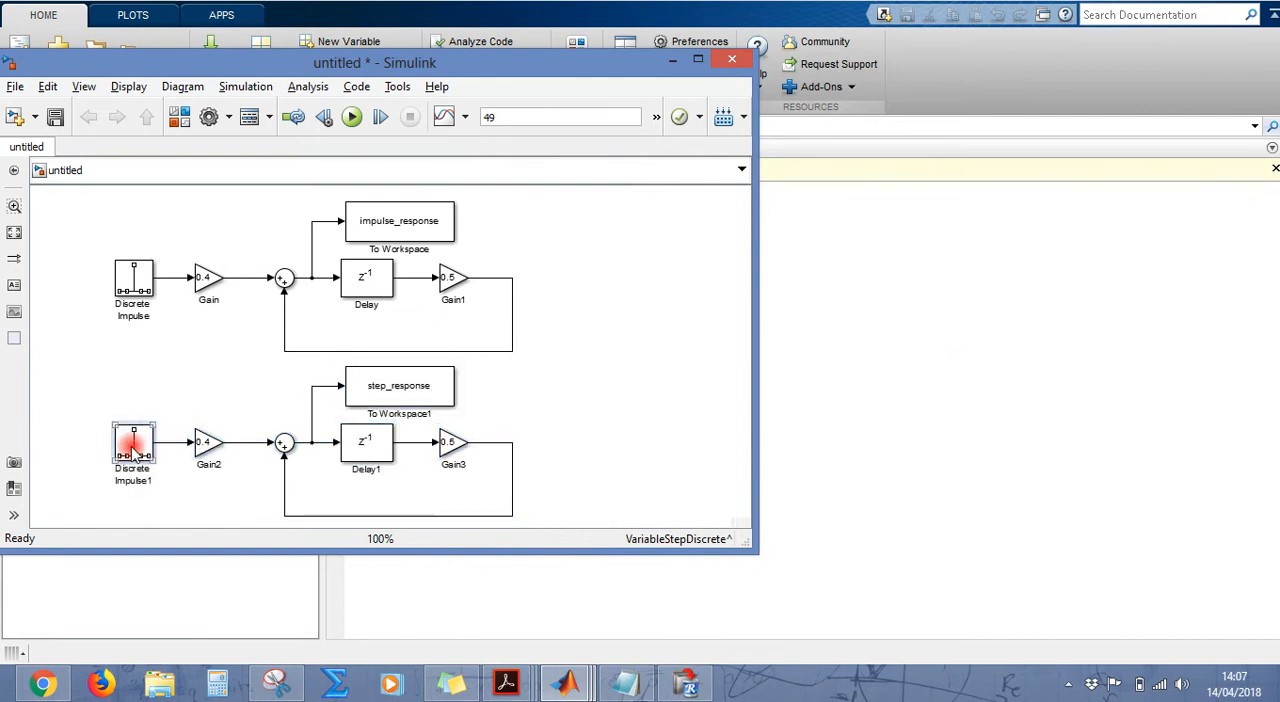
key("Delete")
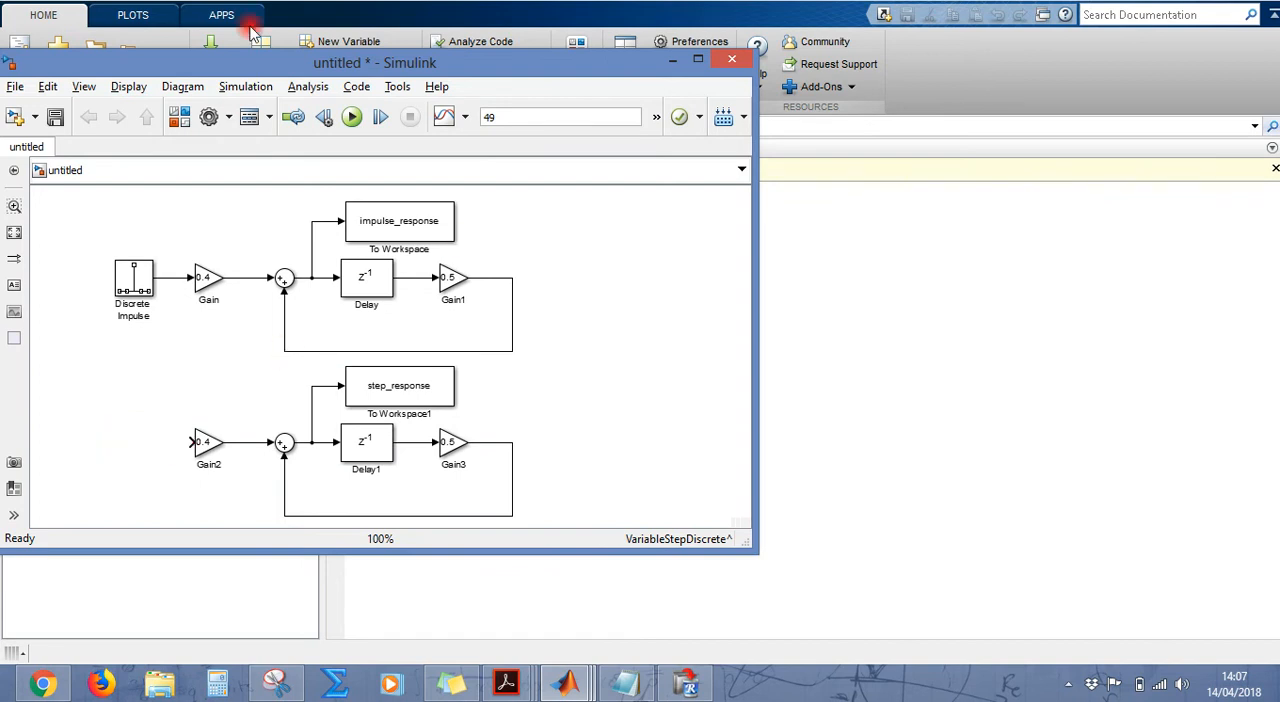
Step: Browse the DSP System Toolbox, DSP System Toolbox HDL Support and Simulink Commonly Used Blocks libraries for a step source block
left_click(179, 117)
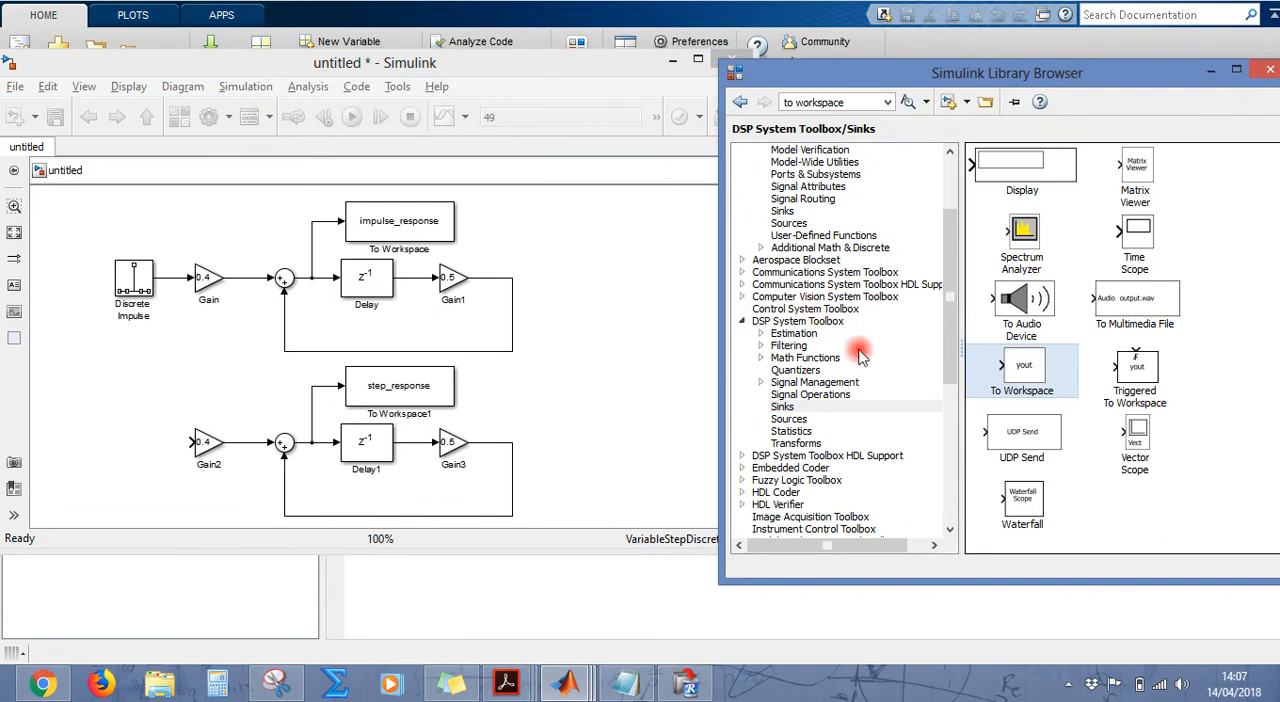
left_click(797, 420)
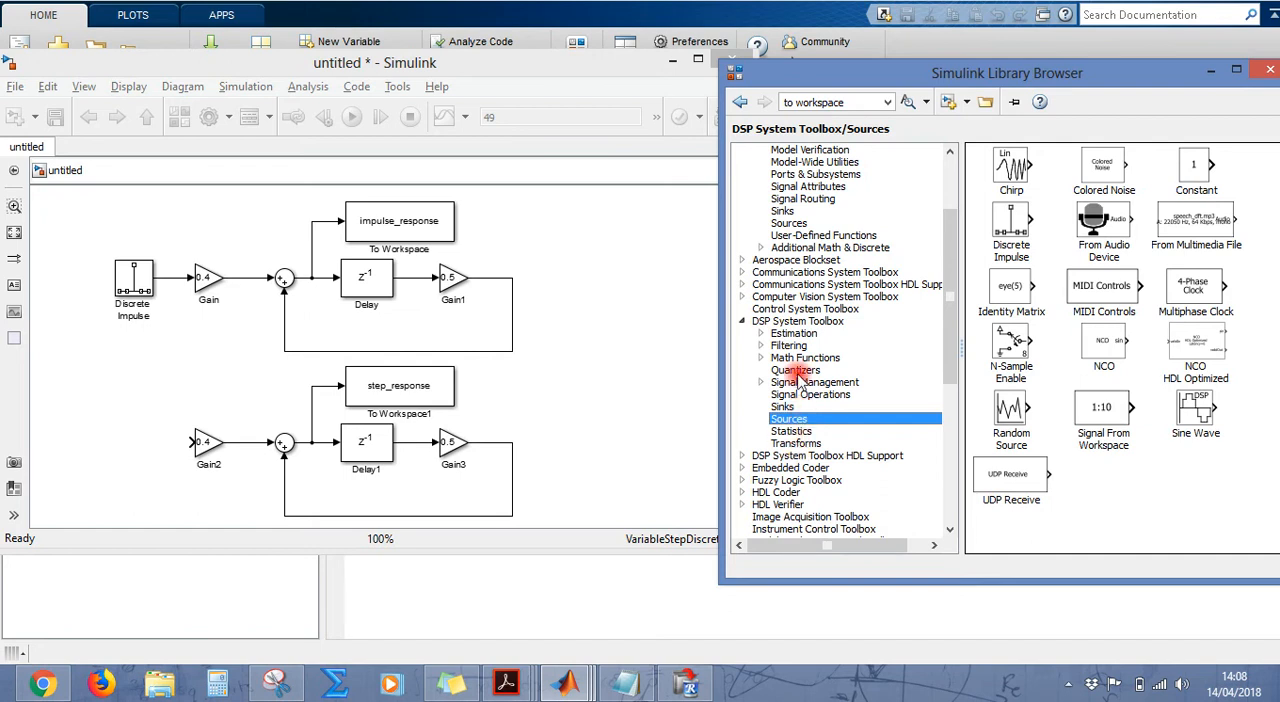
left_click(742, 455)
left_click_drag(948, 330, 948, 376)
left_click(803, 421)
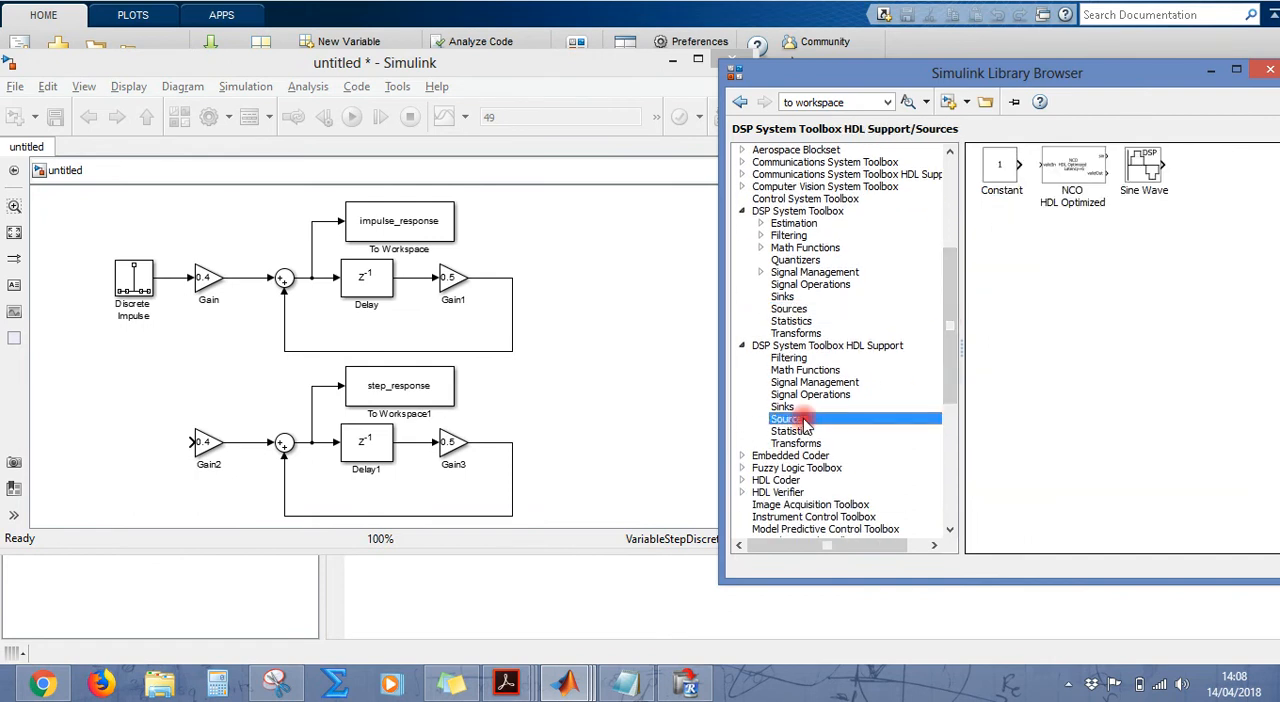
left_click(803, 432)
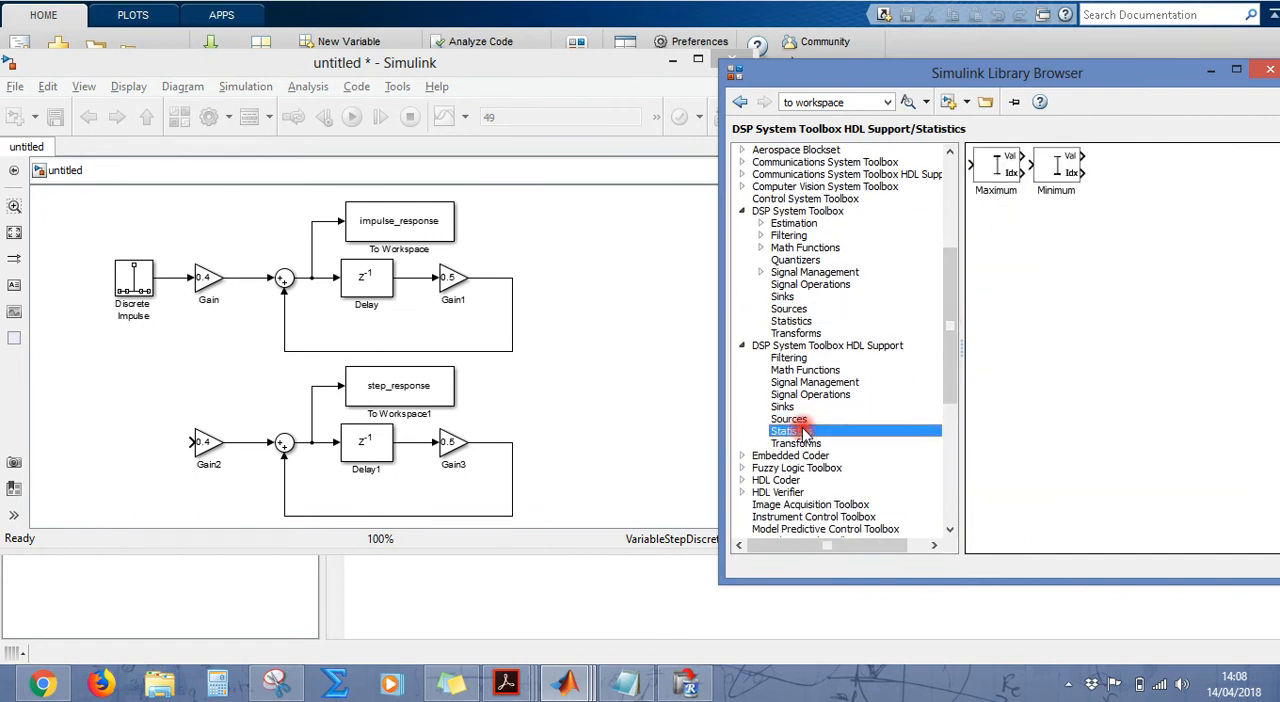
left_click(803, 321)
left_click(800, 309)
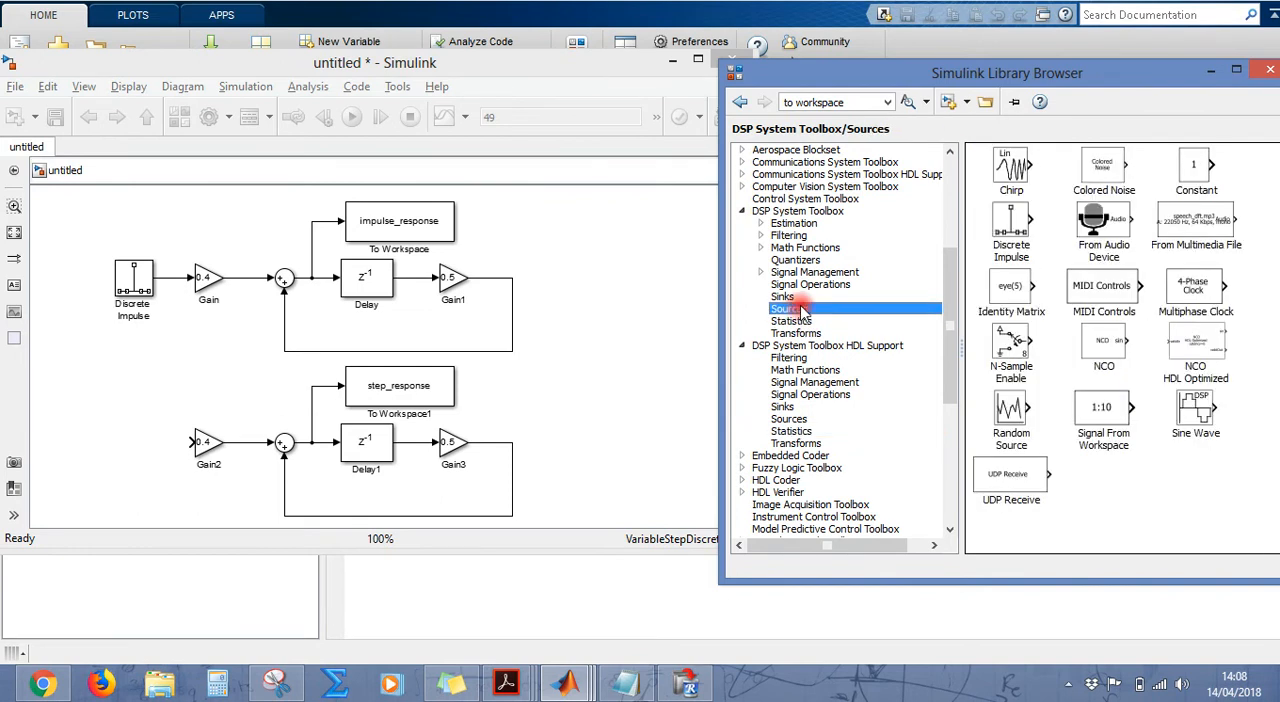
left_click_drag(952, 330, 953, 225)
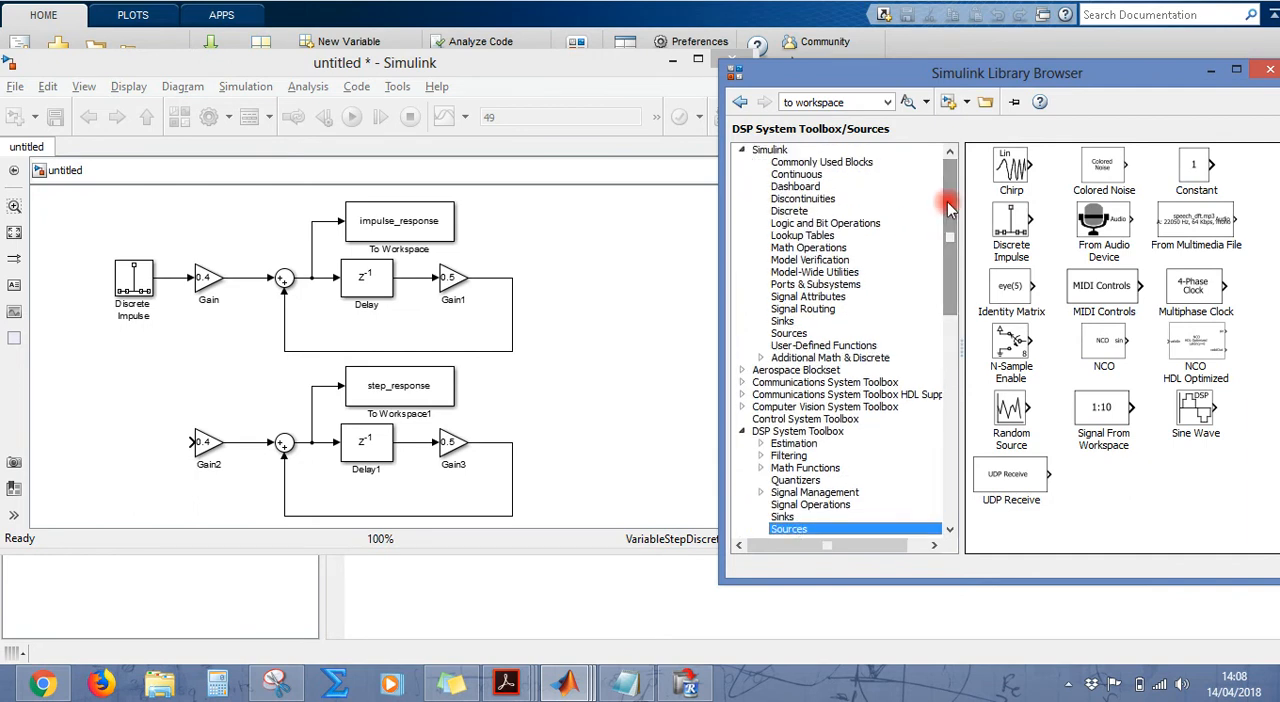
left_click(833, 166)
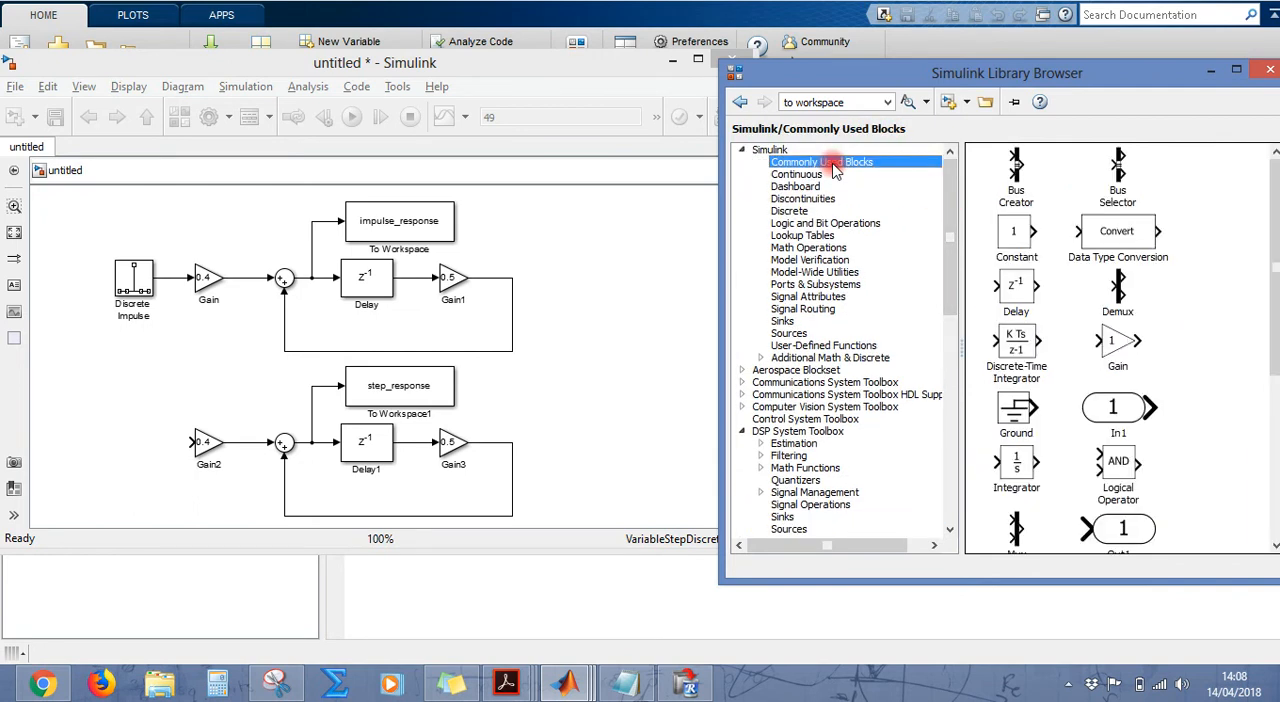
left_click(1273, 330)
mouse_move(1273, 330)
left_mouse_down()
mouse_move(1273, 493)
mouse_move(1273, 328)
left_mouse_up()
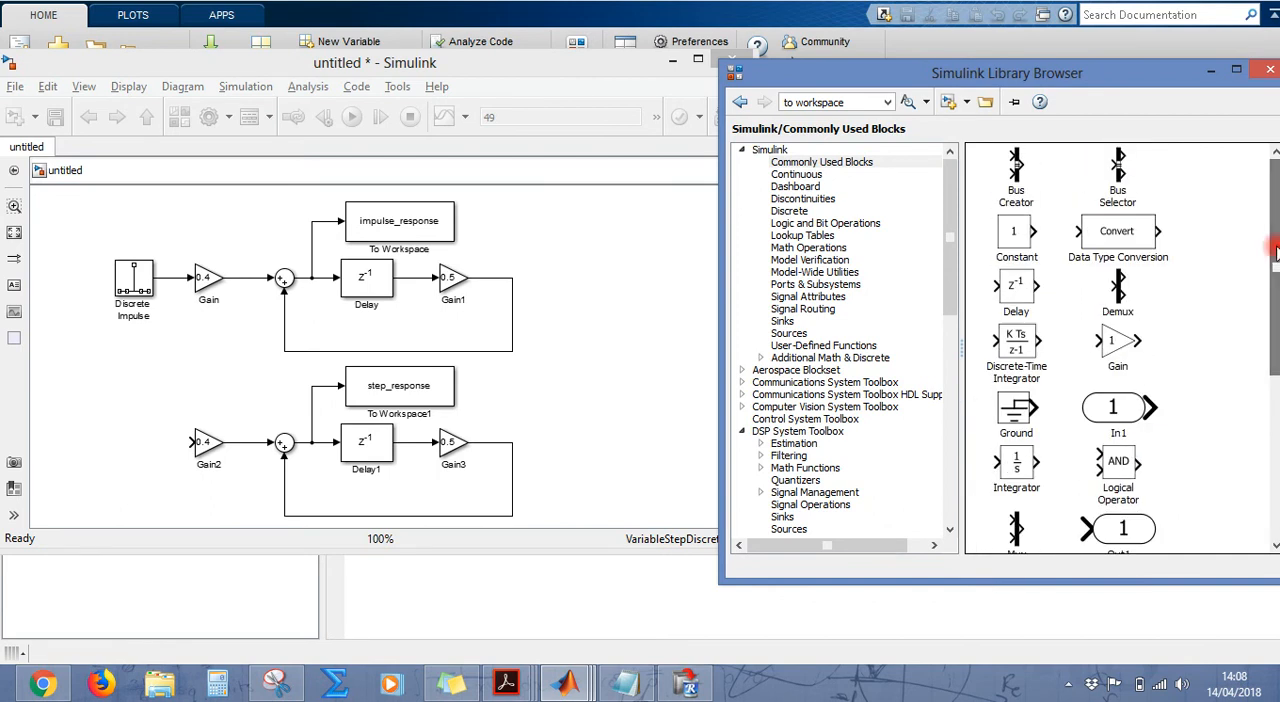
Step: Search the block library for step and place a Simulink Sources Step block in front of the copied diagram's 0.4 input gain
triple_click(850, 101)
type("step")
key("Return")
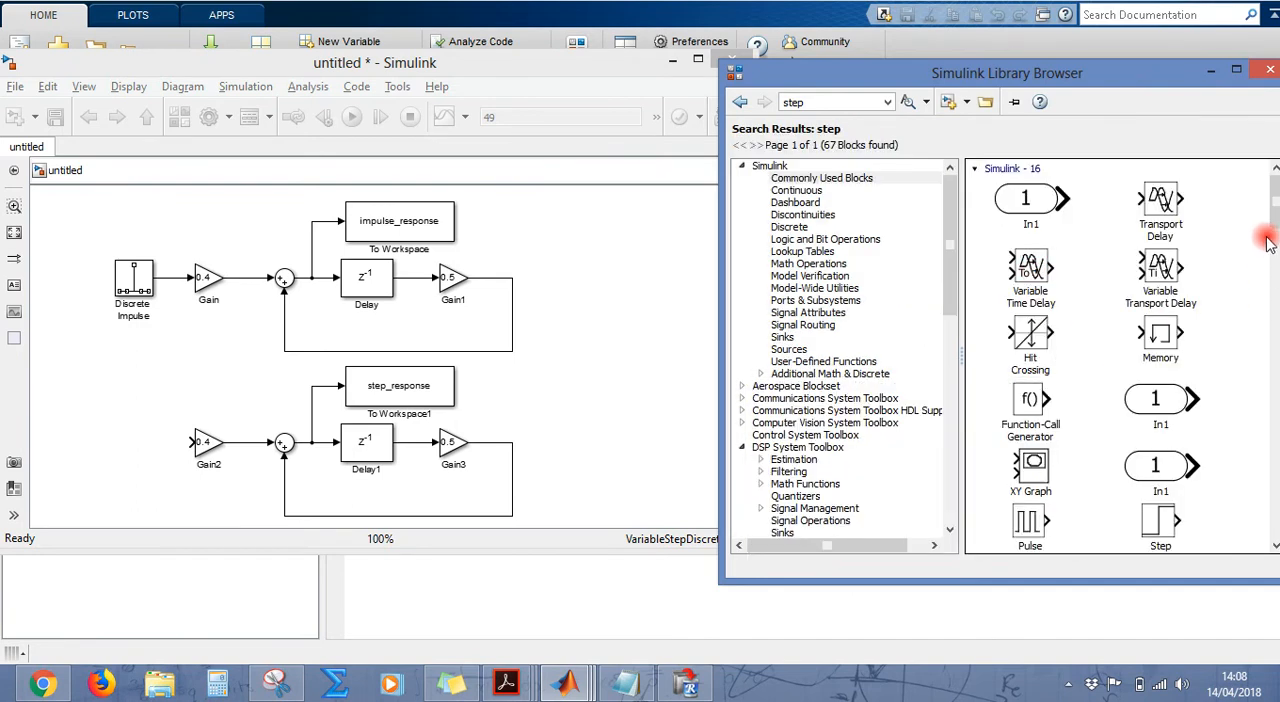
left_click(1160, 526)
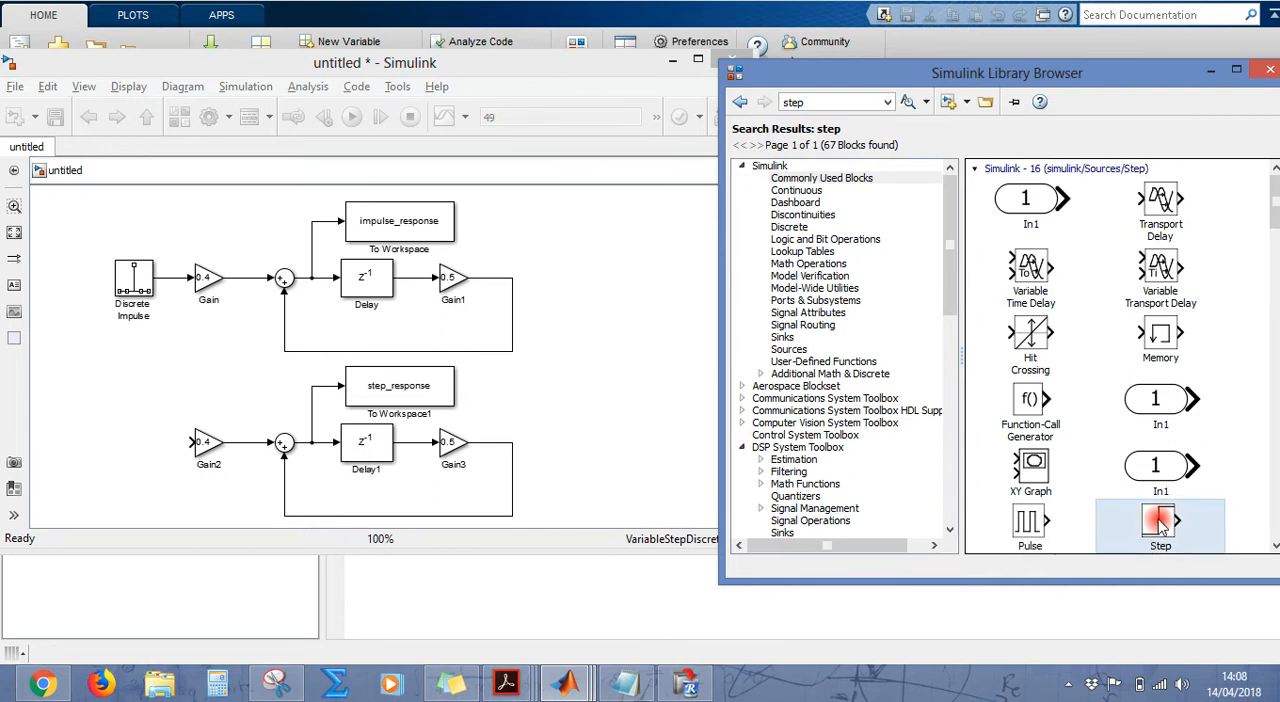
left_click(1275, 288)
left_click_drag(1275, 288, 1275, 184)
left_click(1166, 524)
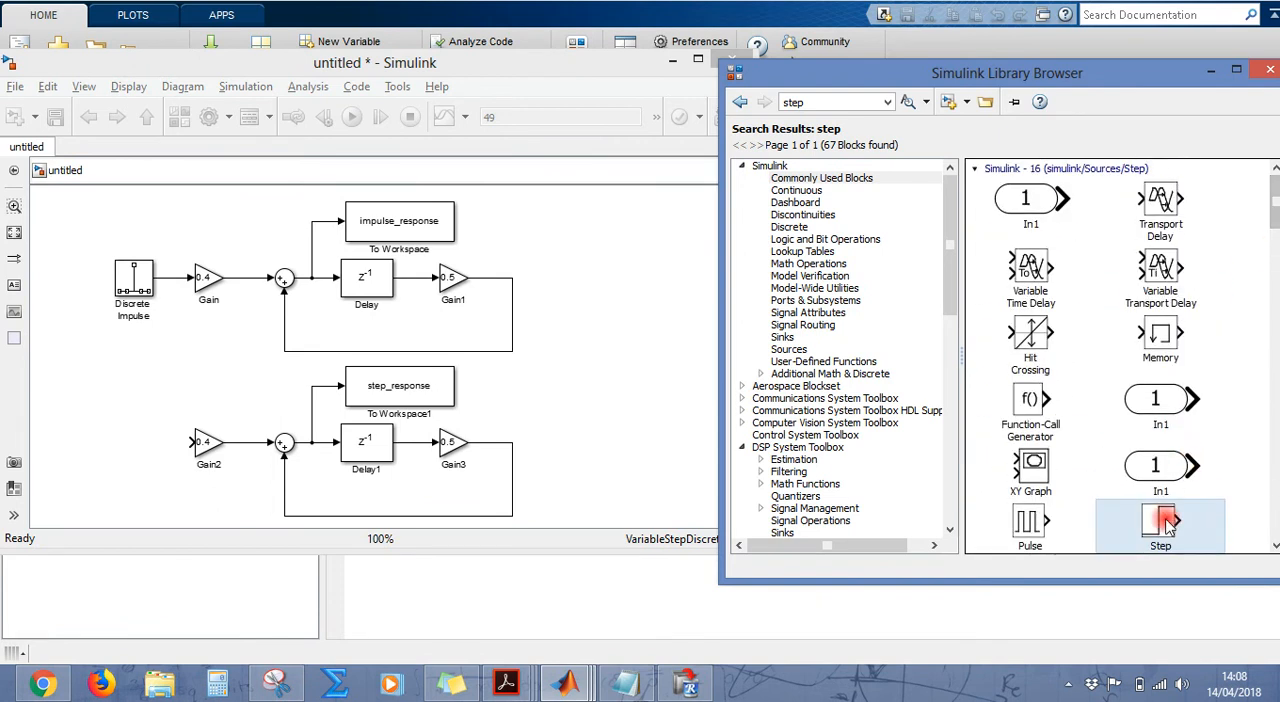
left_click_drag(1166, 524, 130, 443)
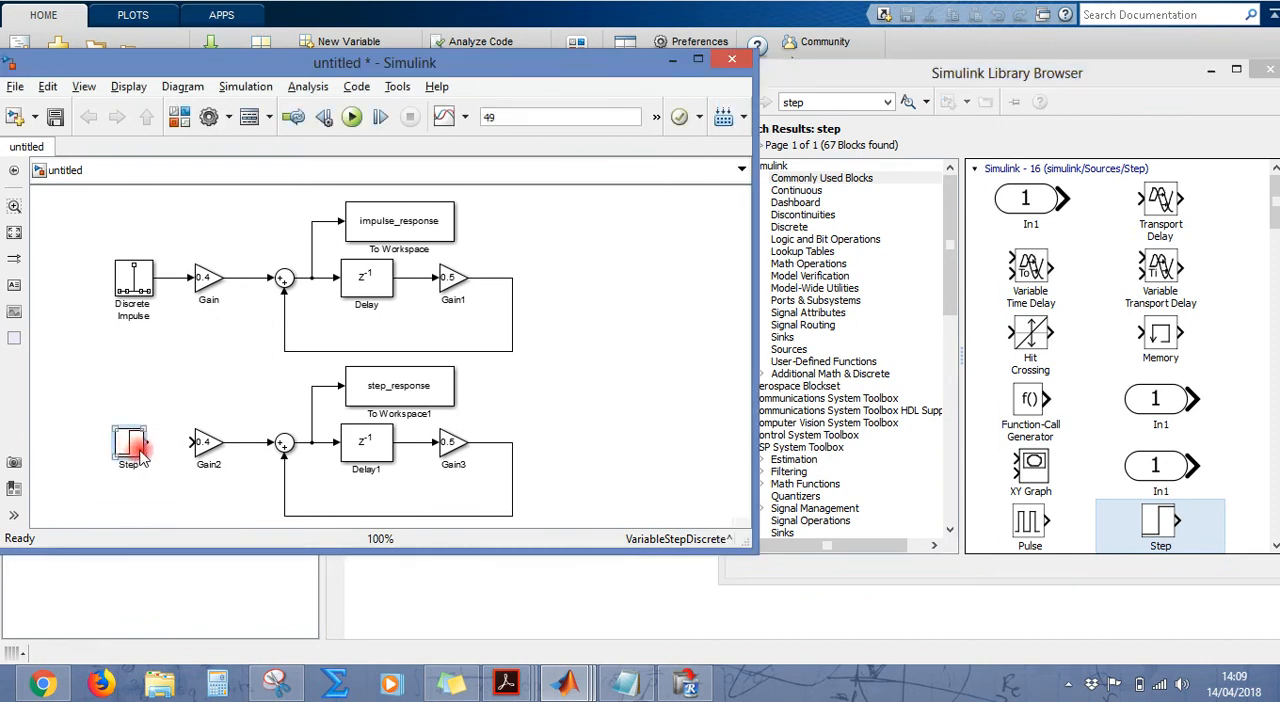
Step: Set the sample time of the new Step block to 1
double_click(130, 443)
left_click_drag(370, 280, 655, 76)
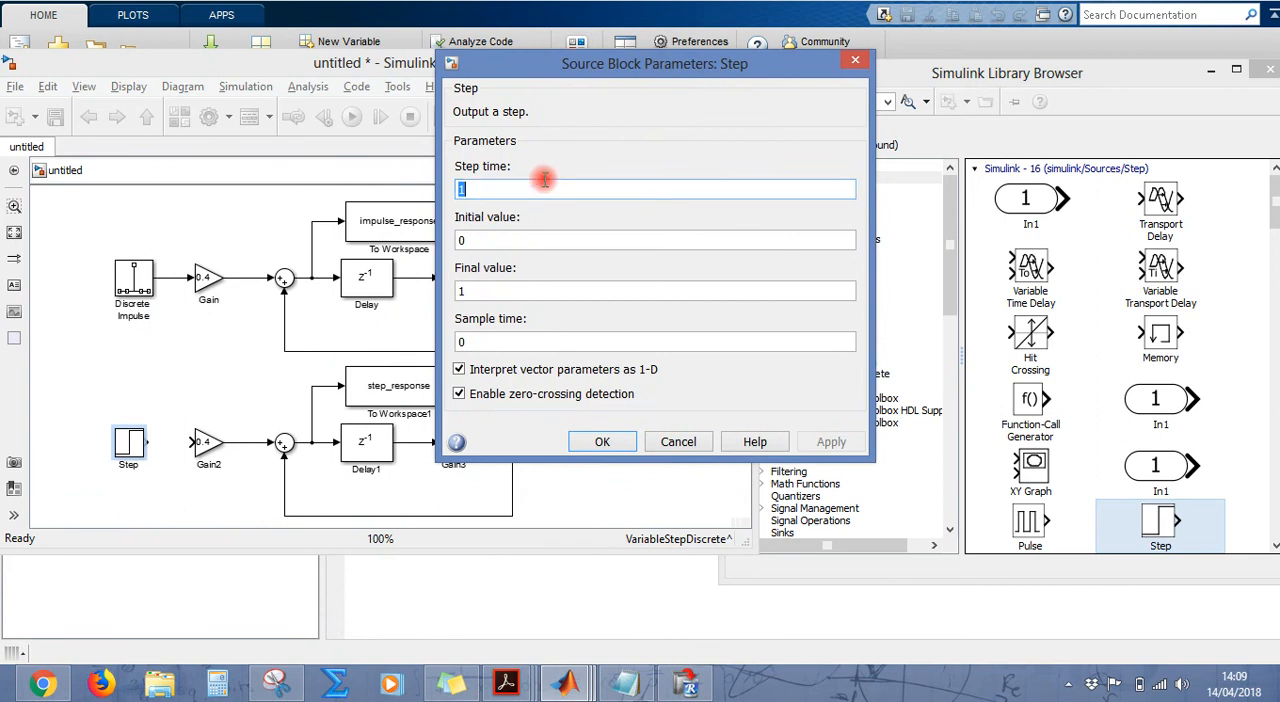
left_click(512, 240)
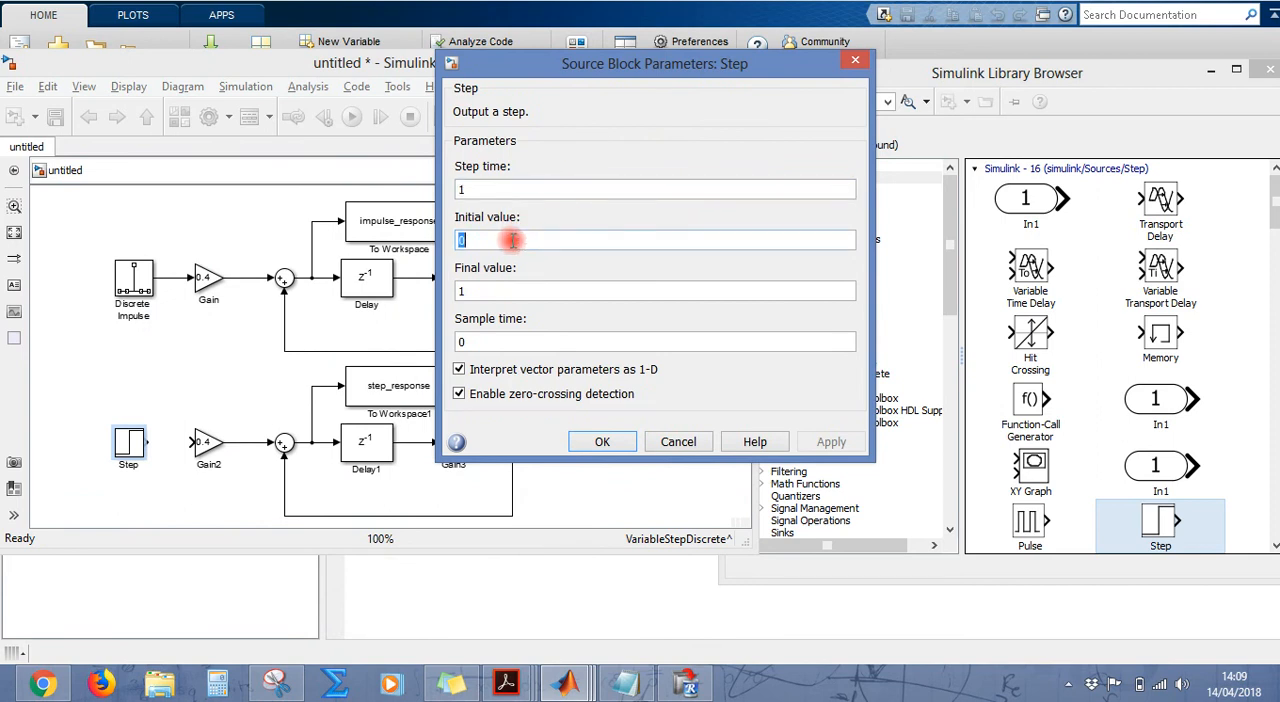
left_click(489, 290)
left_click(489, 340)
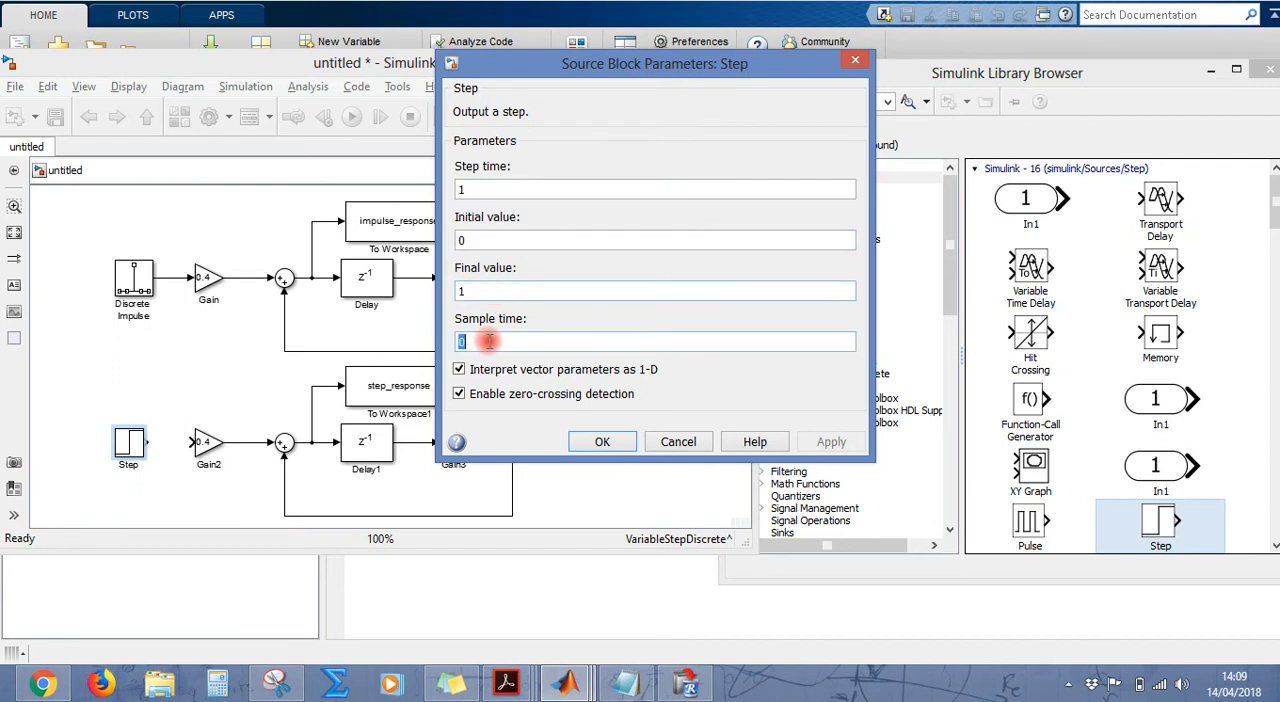
type("1")
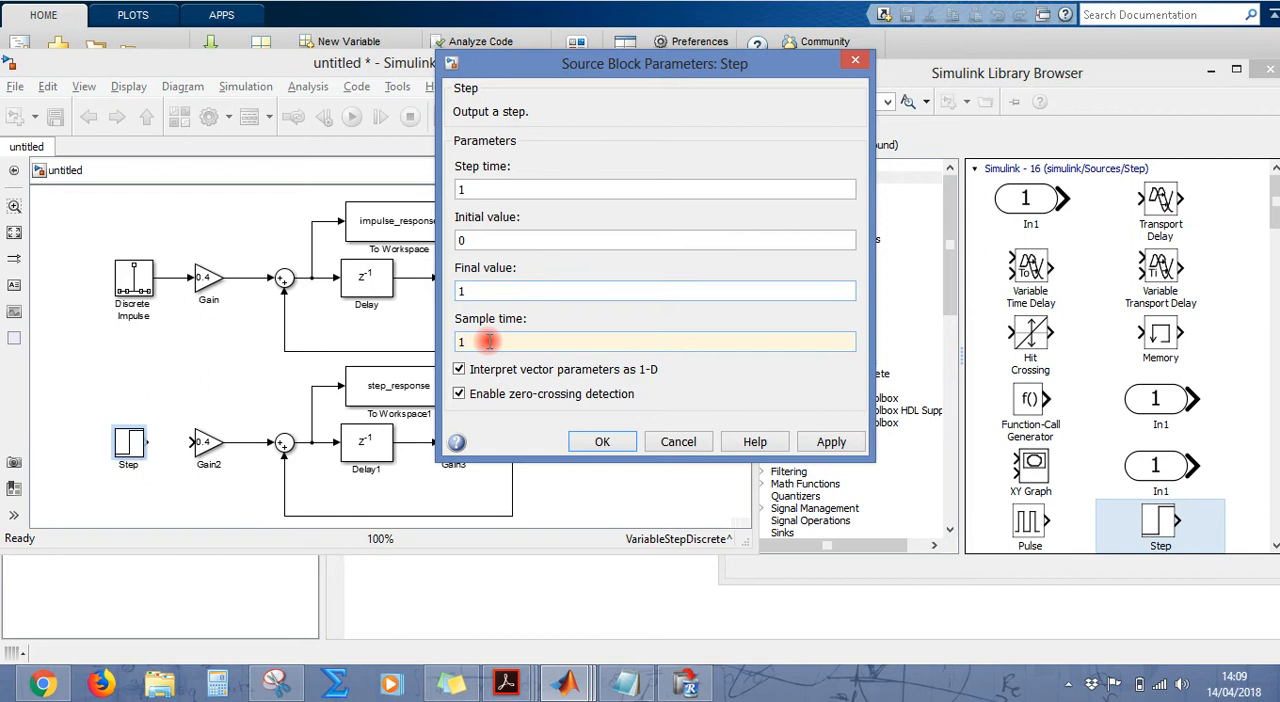
key("Return")
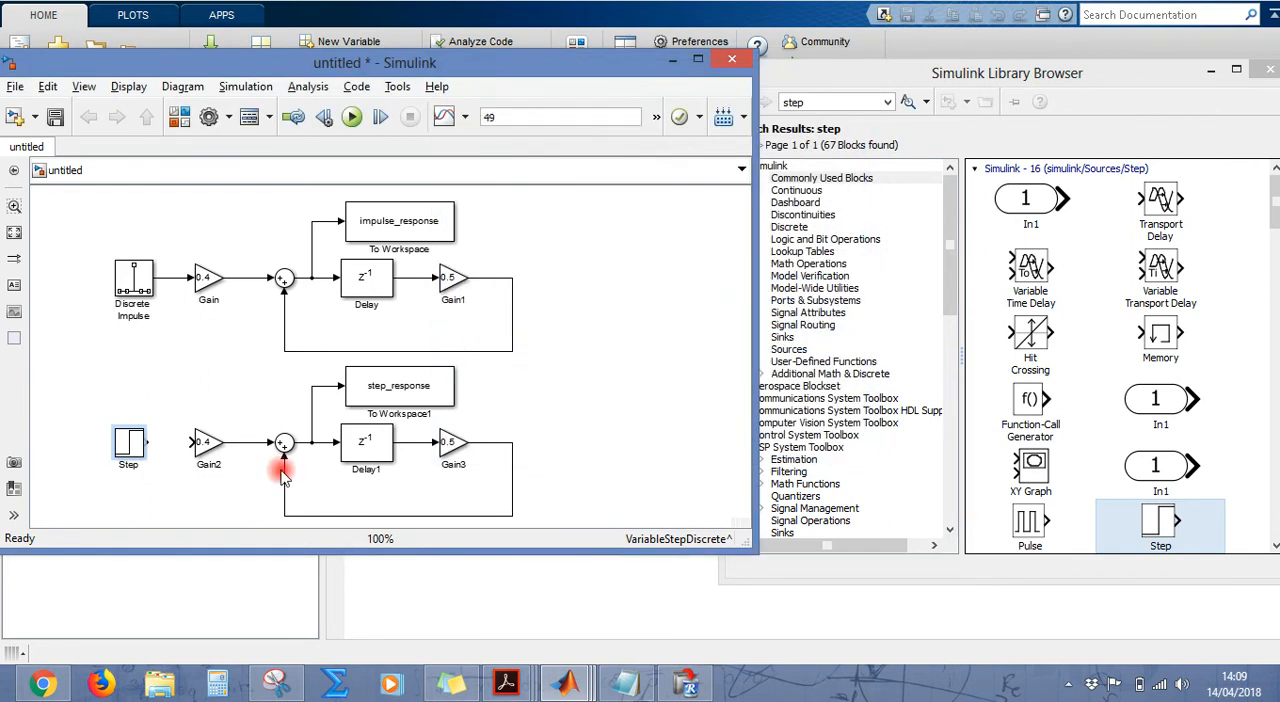
Step: Remove the branch line feeding the step_response block and connect the Step block directly to that block's input
left_click_drag(137, 450, 118, 403)
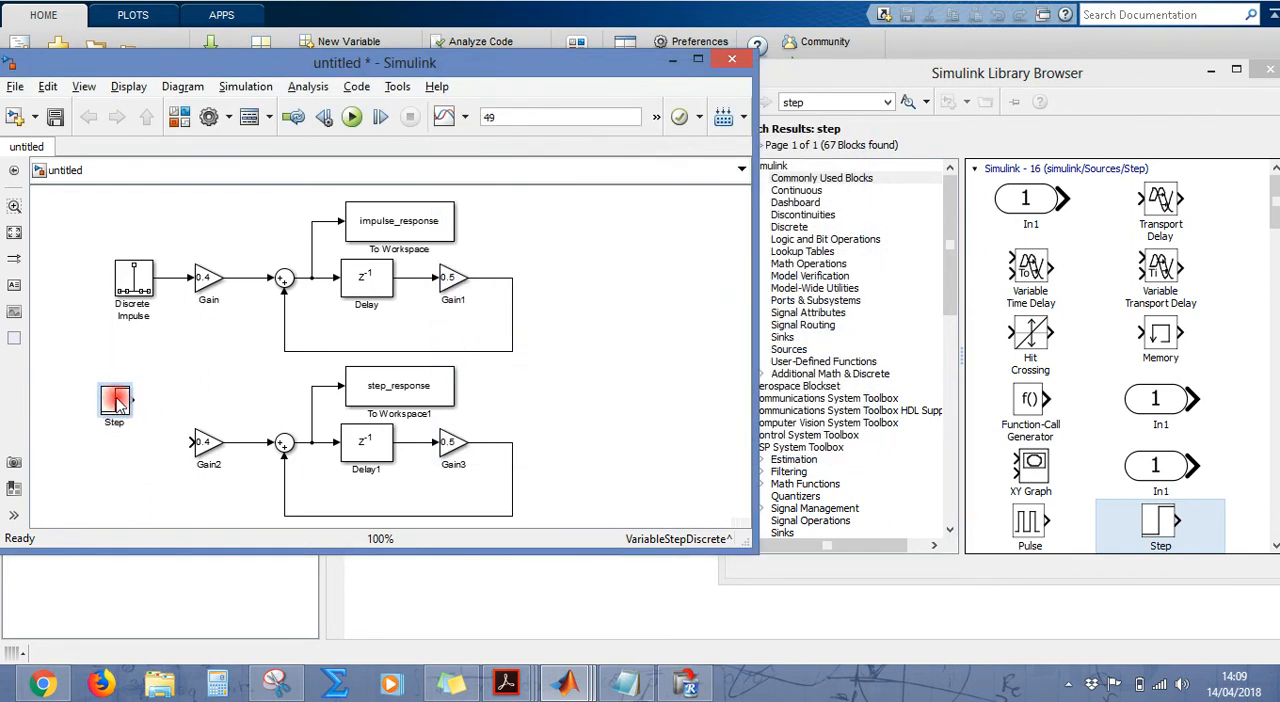
left_click(313, 392)
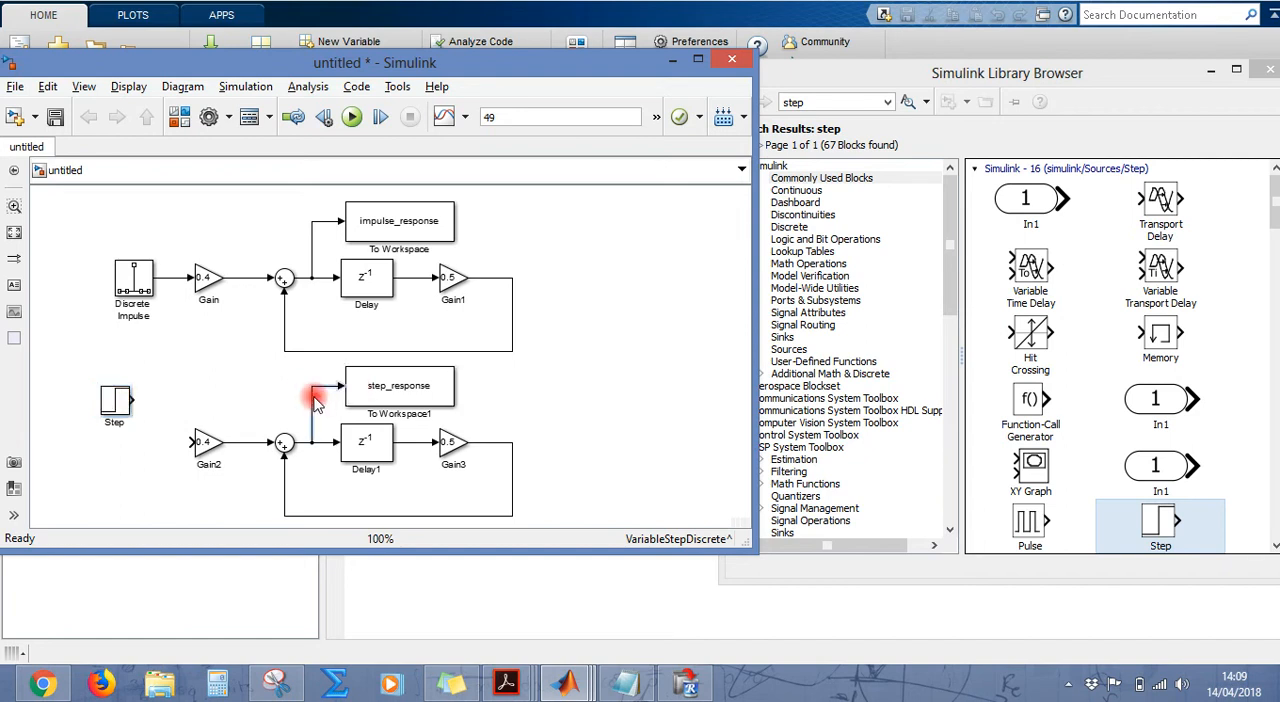
mouse_move(343, 386)
left_mouse_down()
mouse_move(137, 382)
mouse_move(120, 399)
left_mouse_up()
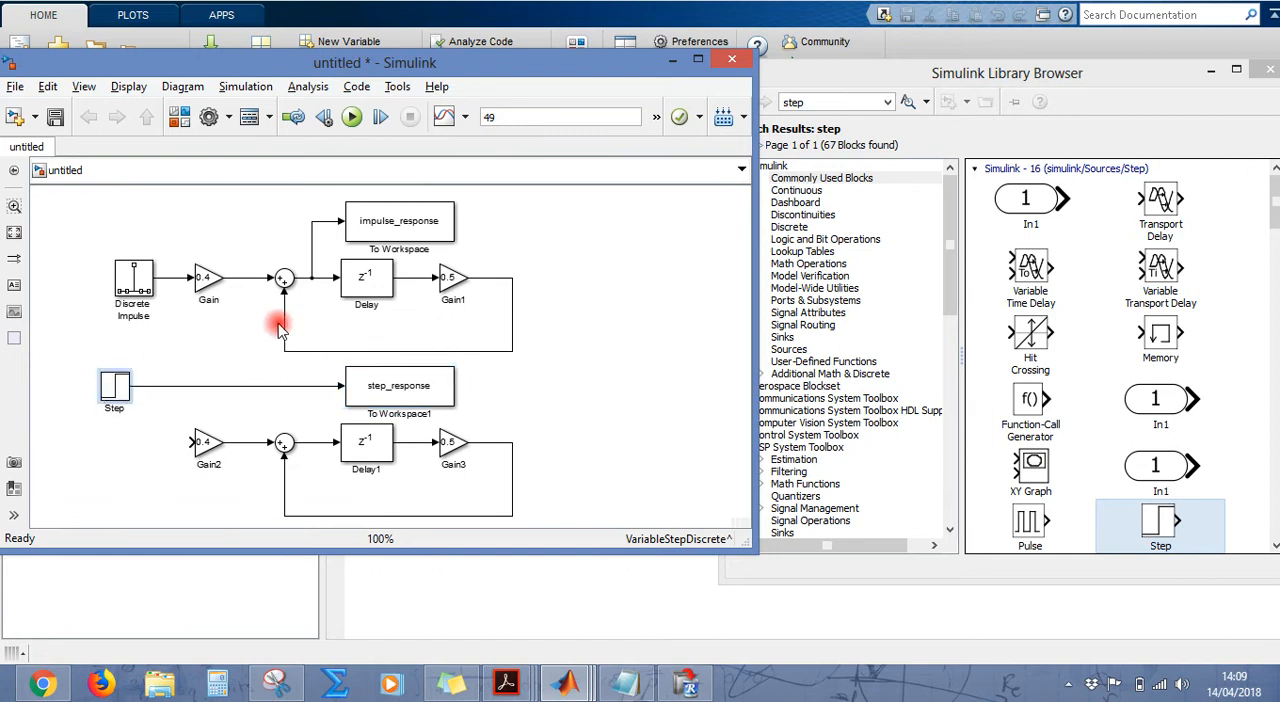
Step: Run the simulation and inspect all samples of step_response from the MATLAB workspace, closing the variable when done
left_click(356, 117)
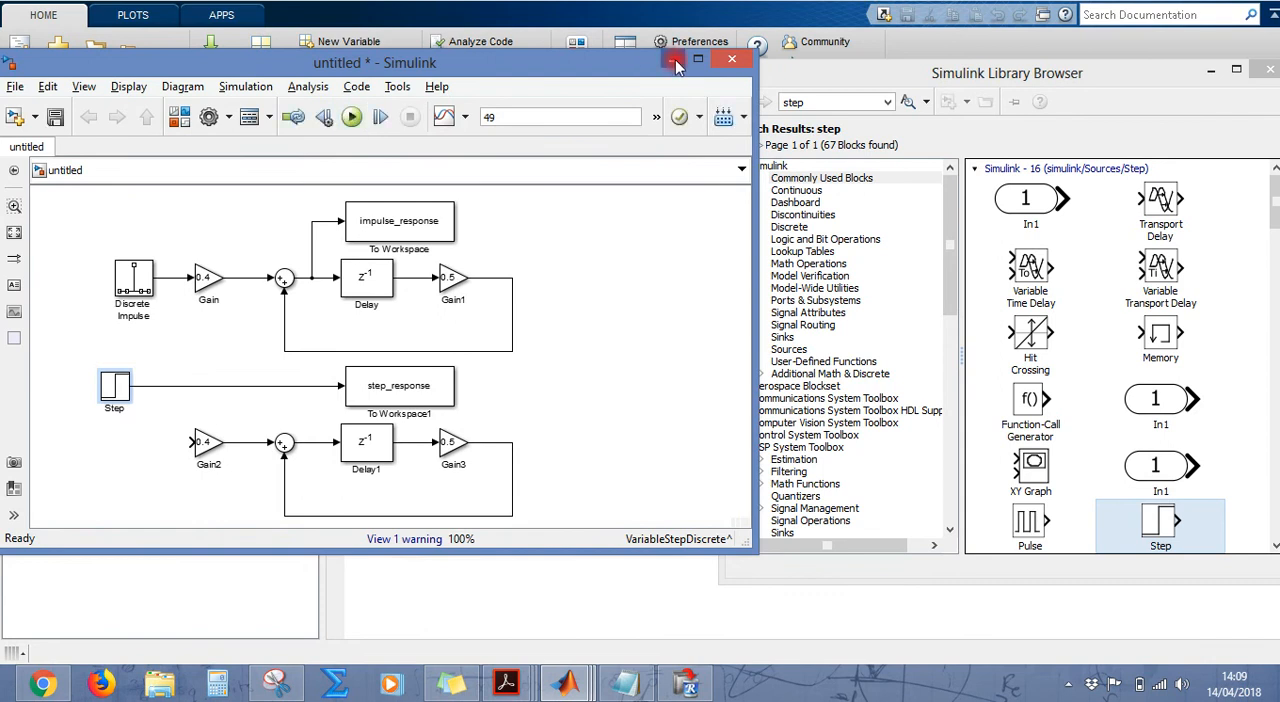
left_click(673, 59)
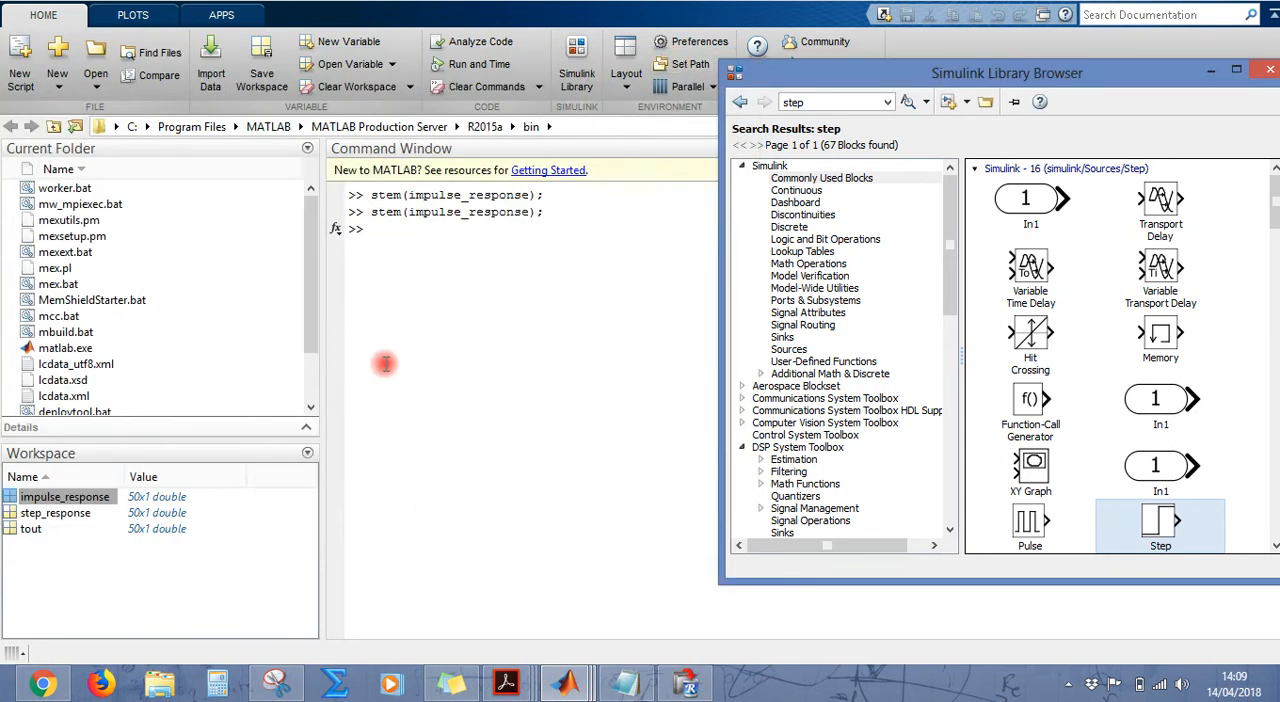
double_click(55, 513)
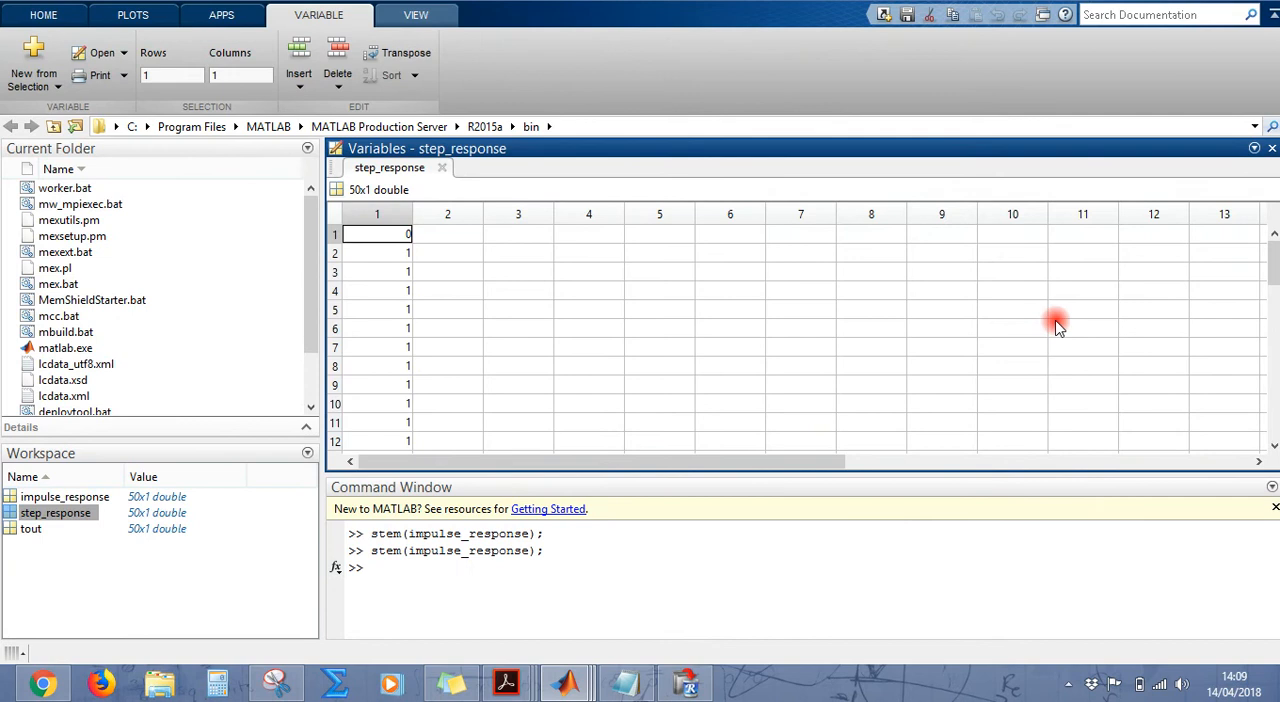
scroll(800, 340, "down", 8)
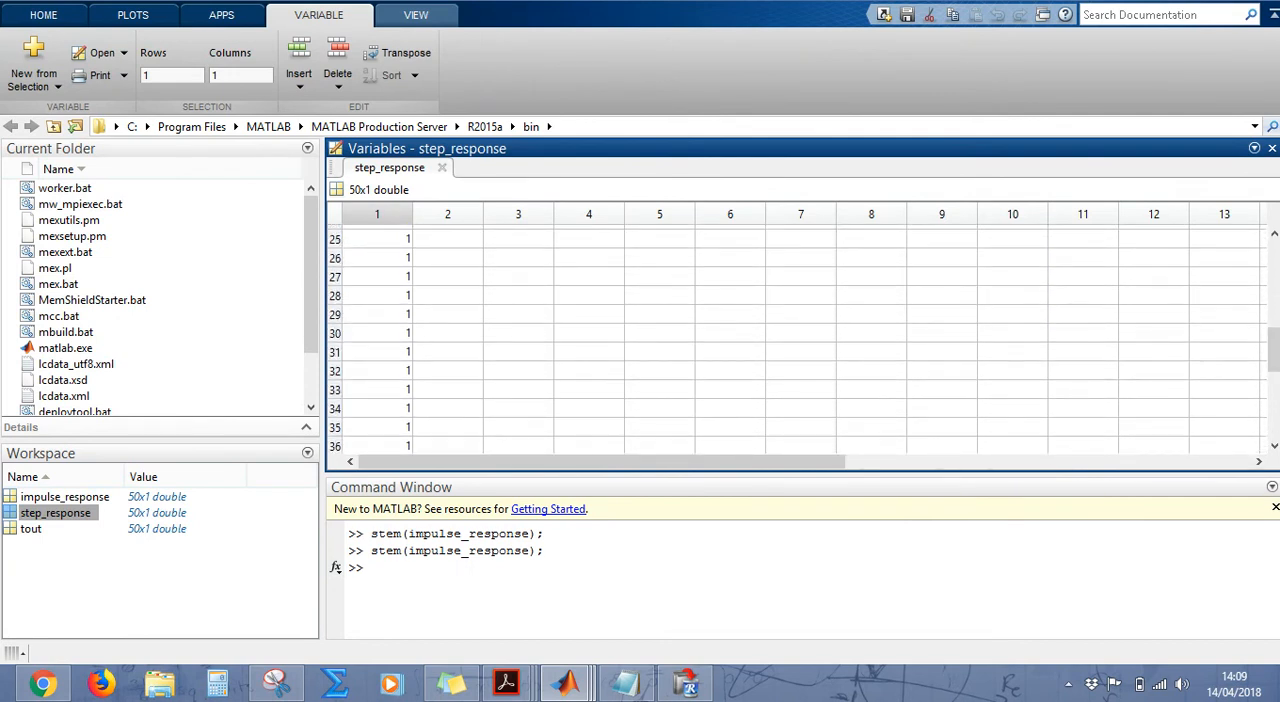
scroll(800, 340, "down", 6)
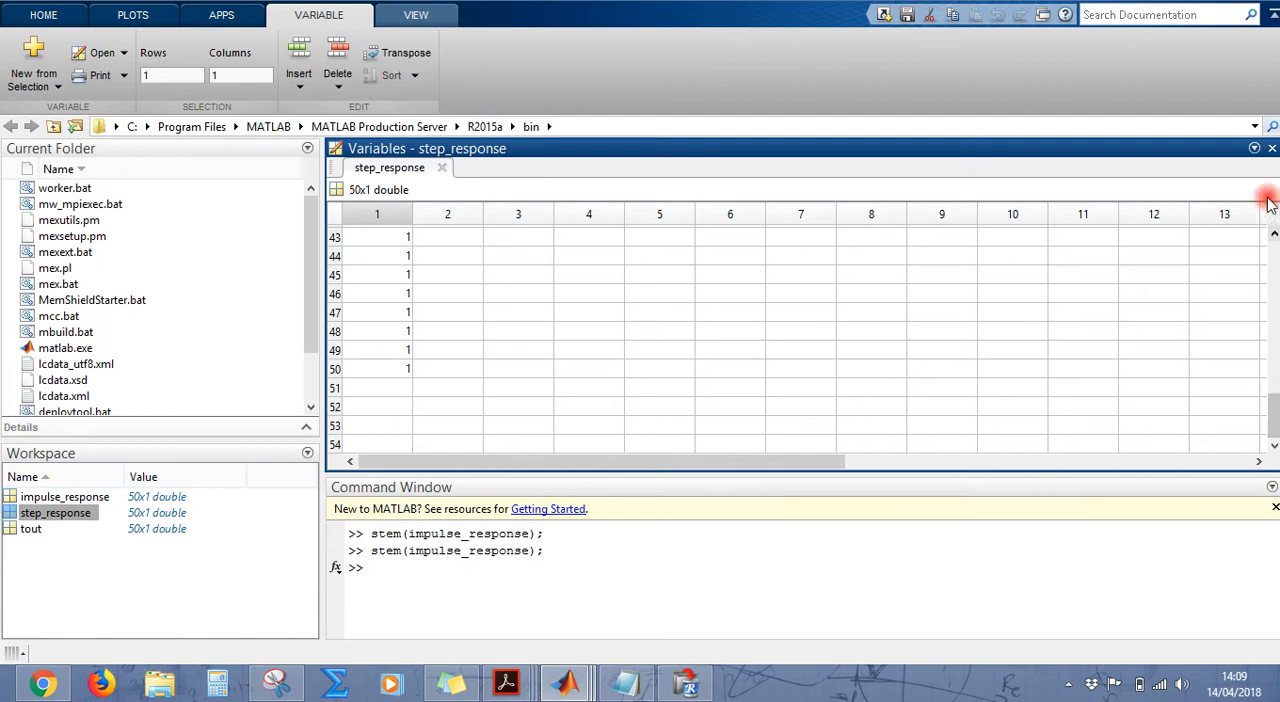
left_click(1272, 150)
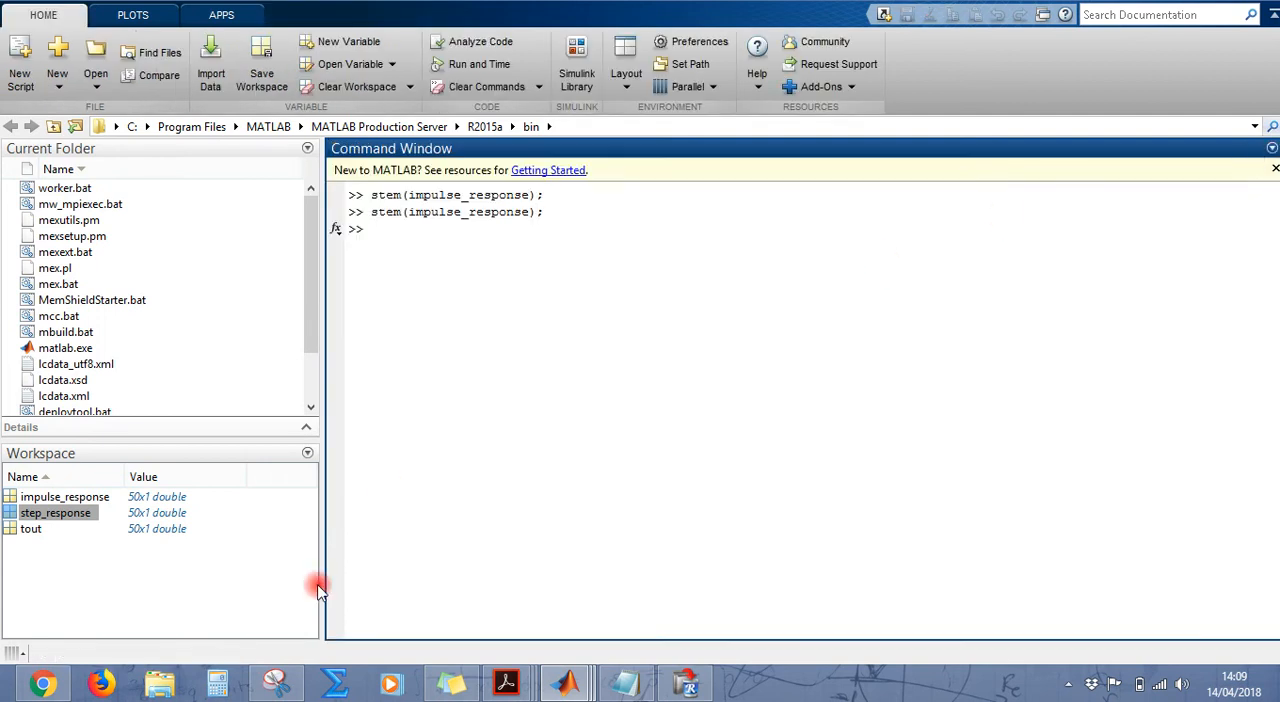
Step: Return to the Simulink model and set the initial value of the Step block to 1
mouse_move(578, 690)
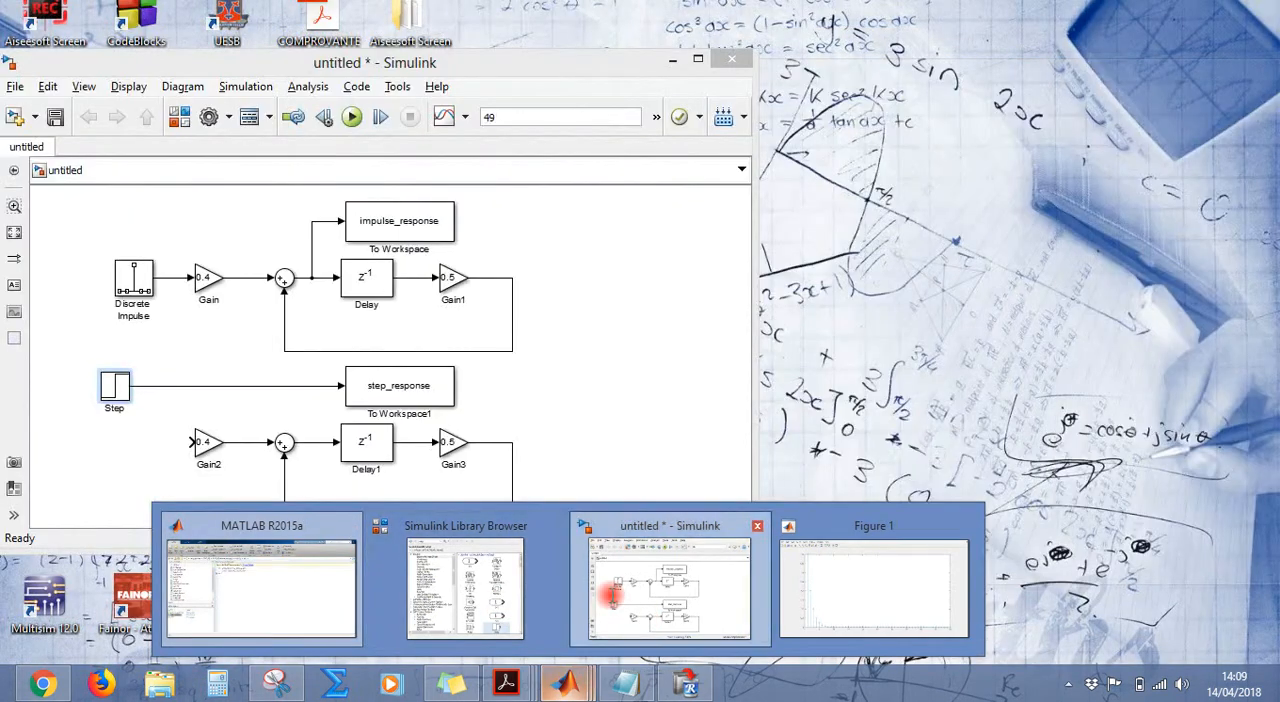
left_click(600, 580)
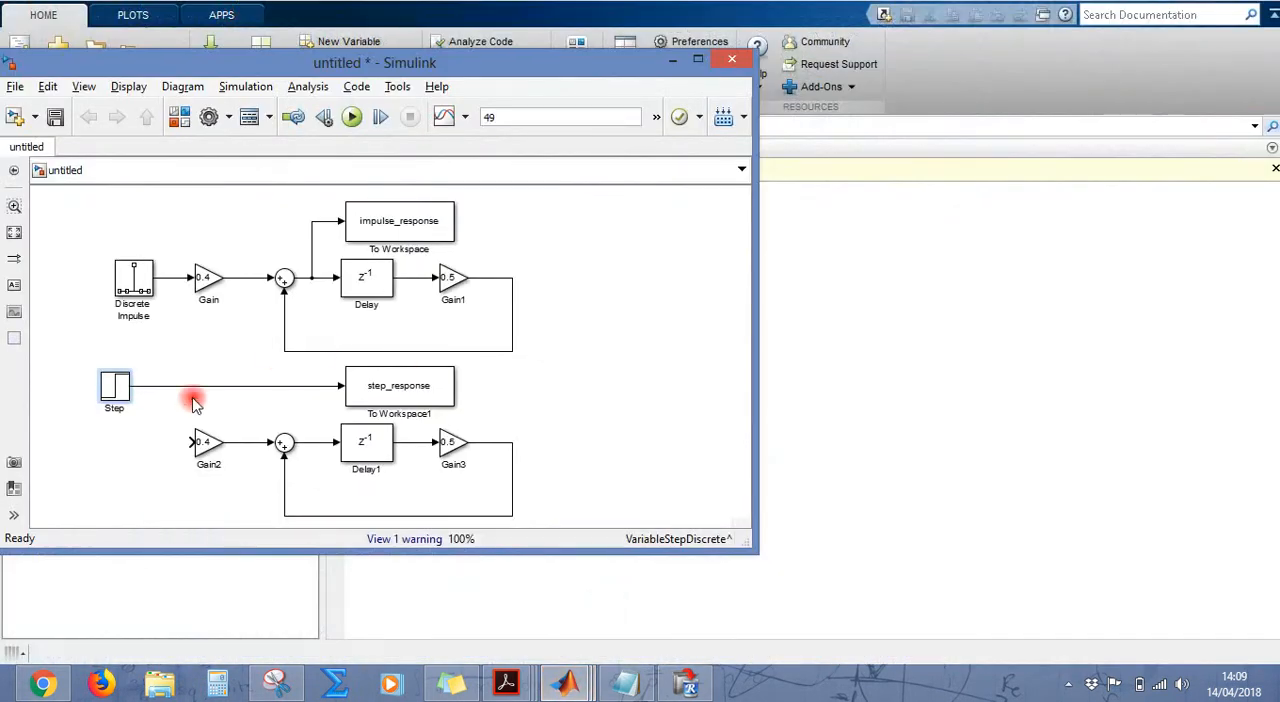
double_click(113, 388)
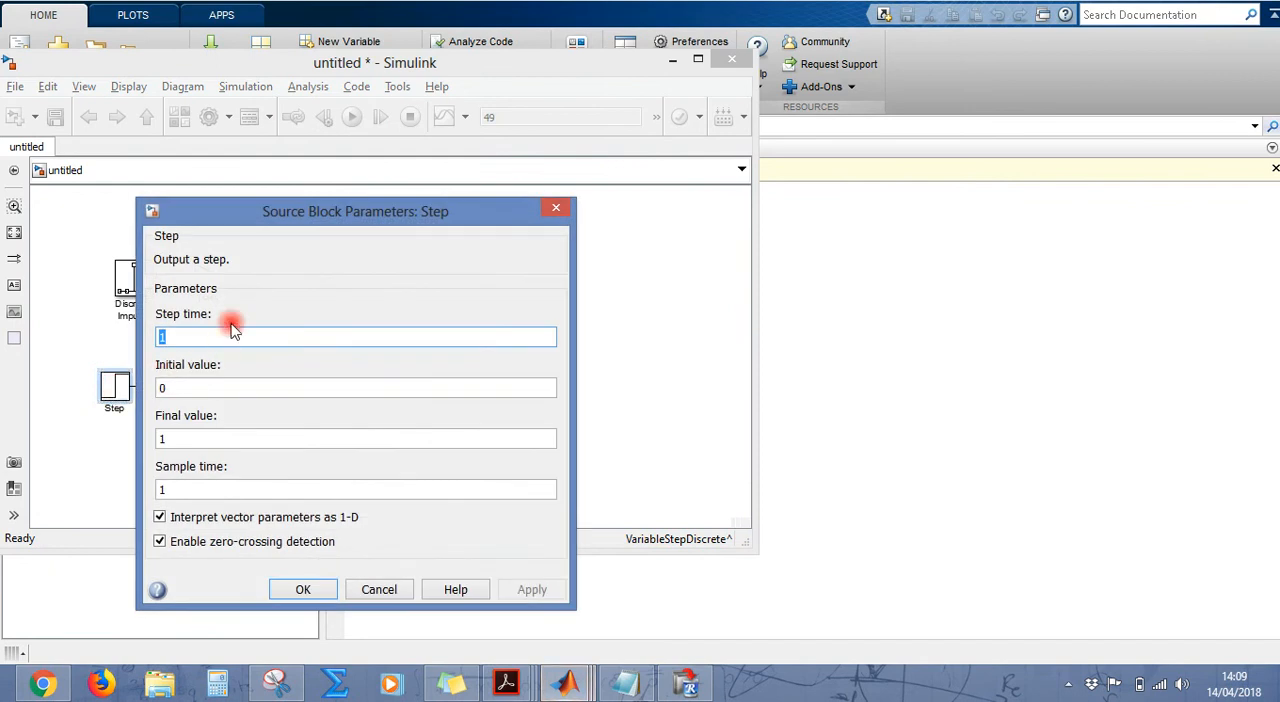
double_click(203, 388)
type("1")
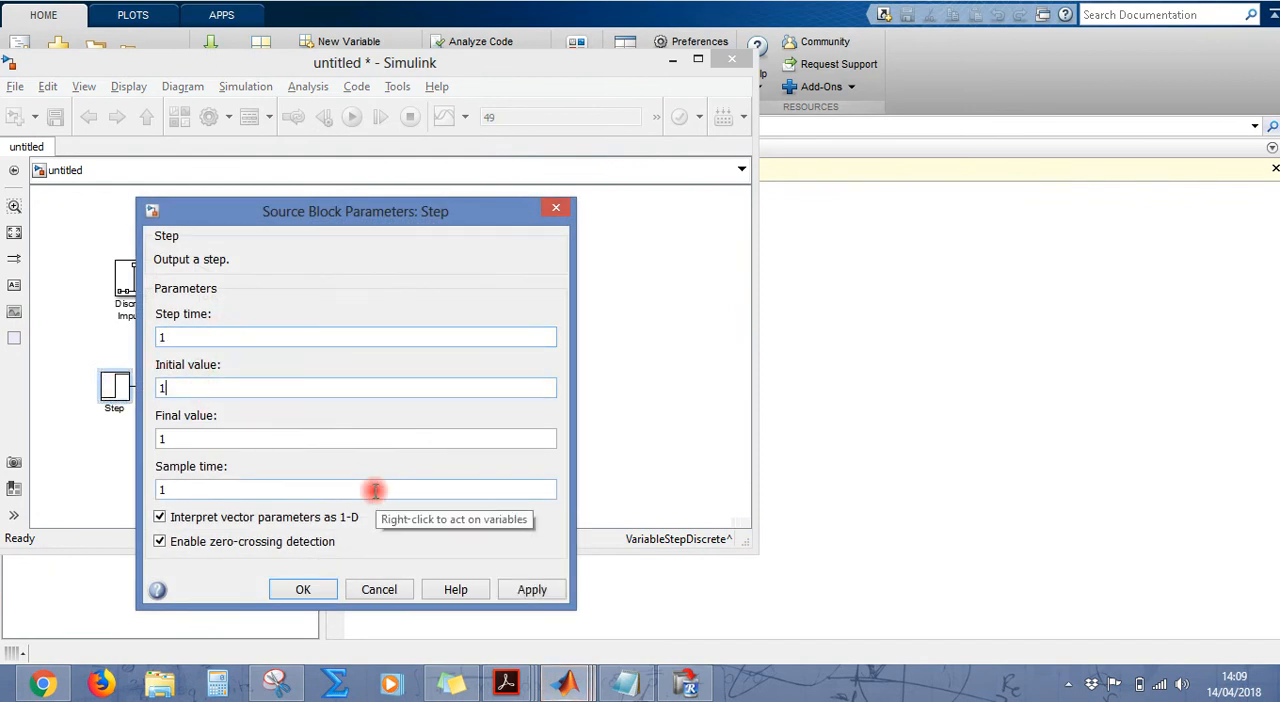
key("Return")
Step: Rerun the simulation with the changed Step block and check the step_response samples through to the last row
left_click(358, 118)
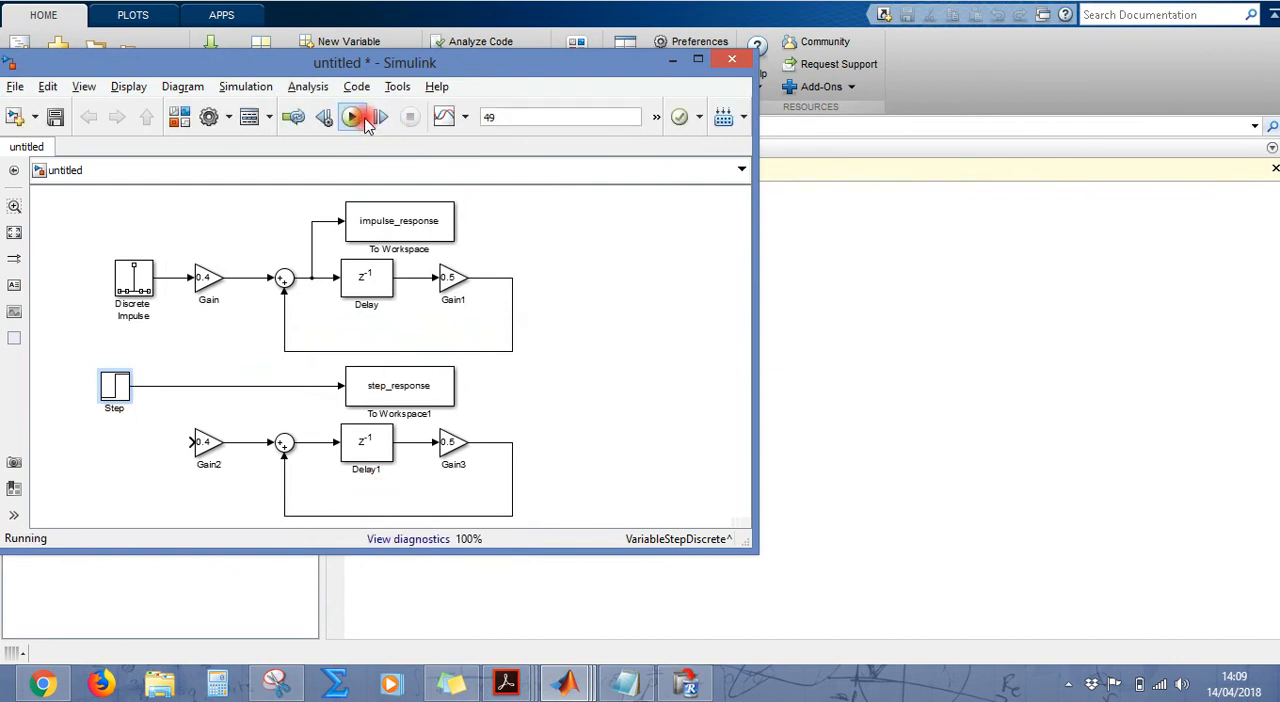
left_click(672, 61)
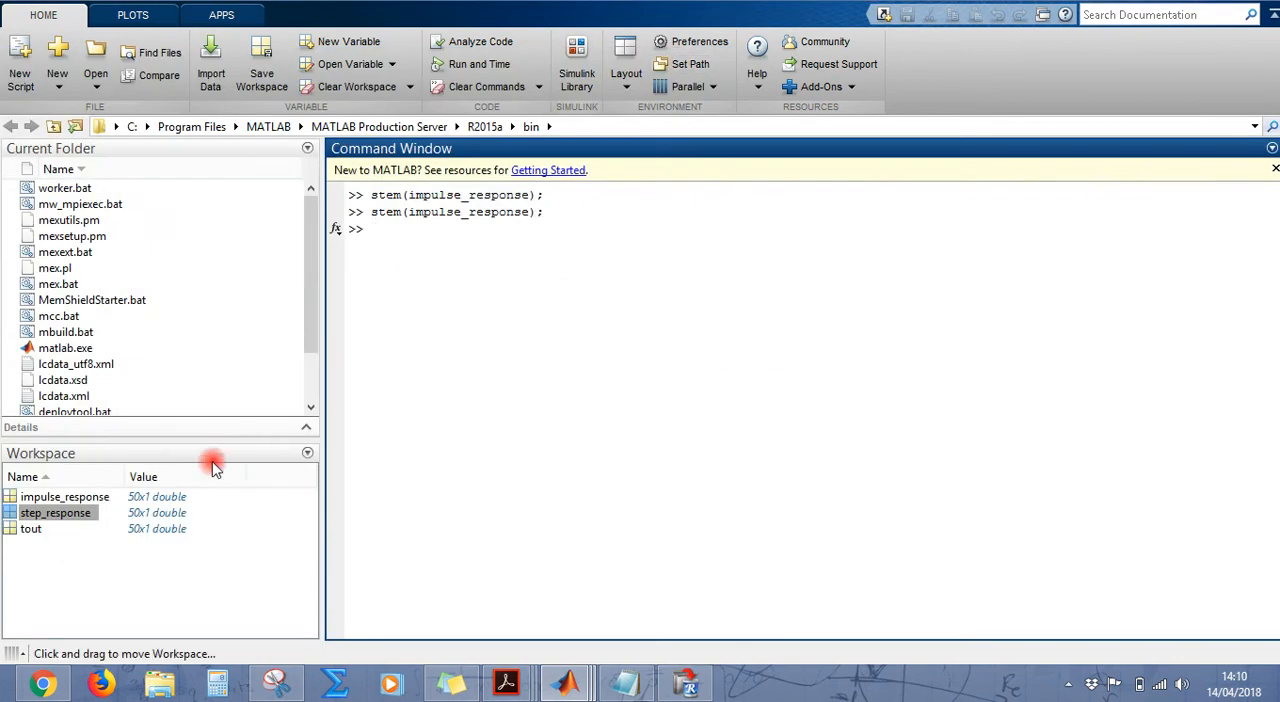
double_click(55, 515)
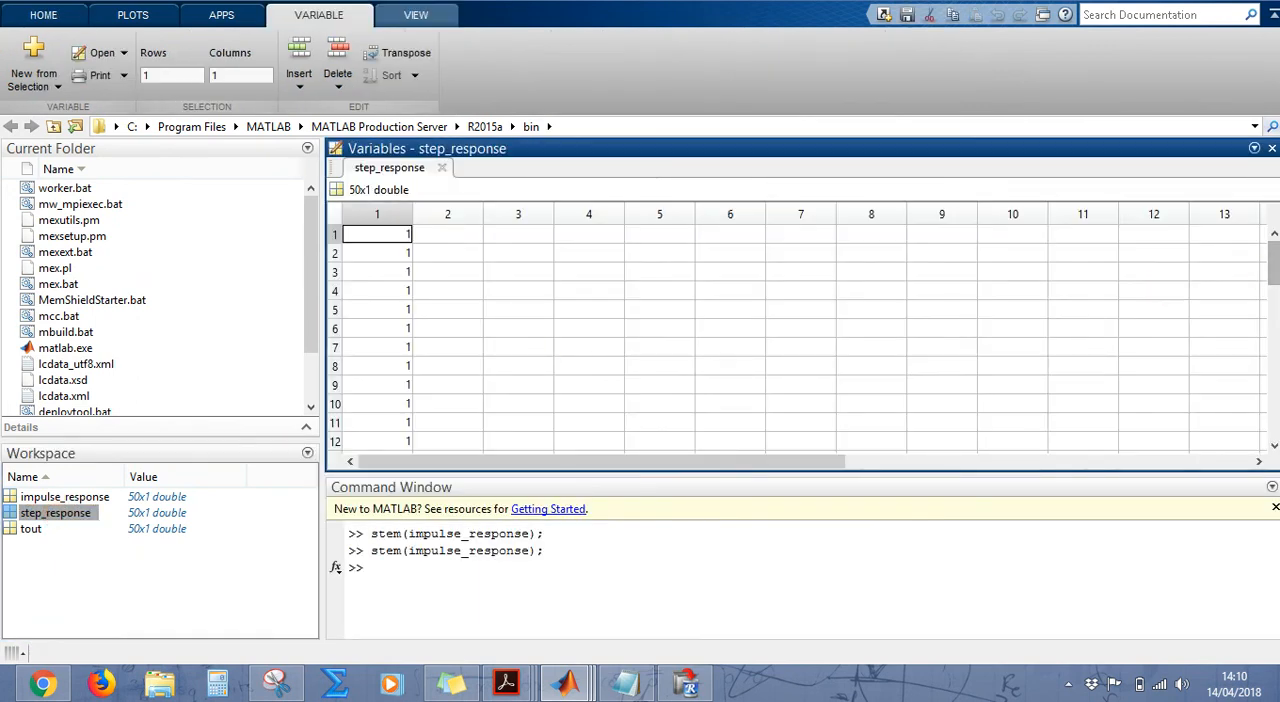
left_click_drag(1274, 264, 1274, 416)
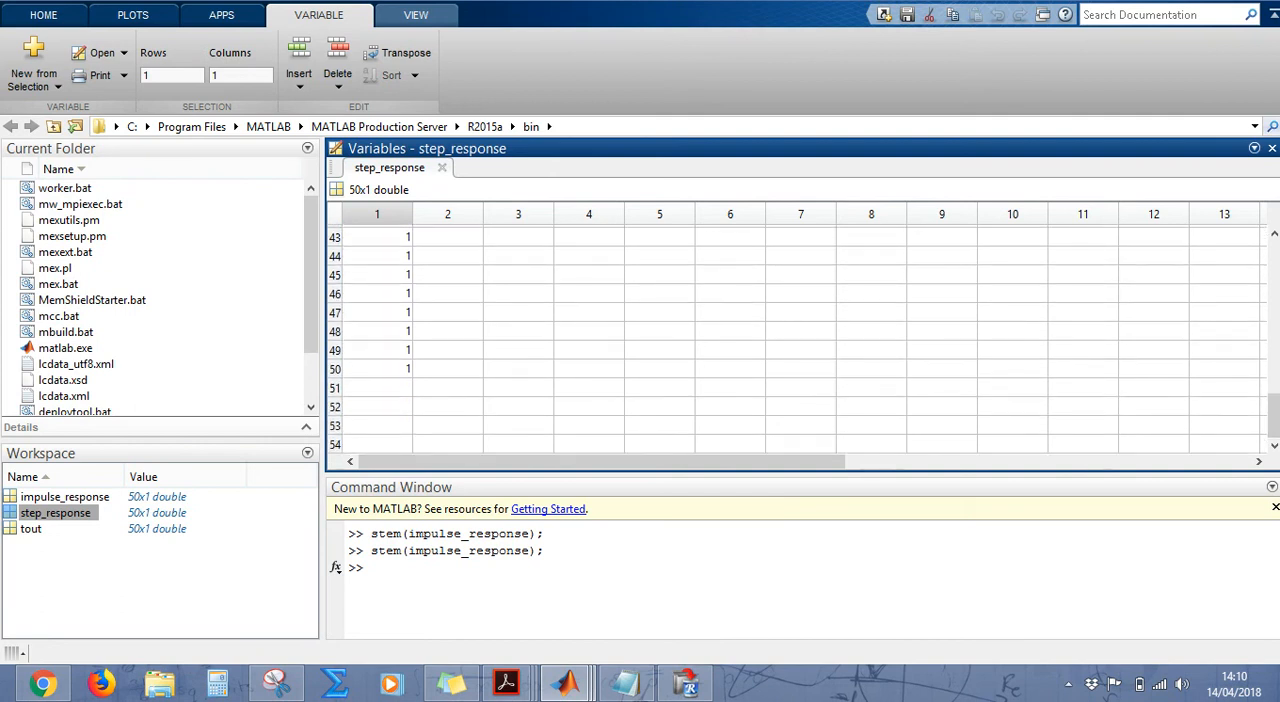
left_click(1273, 148)
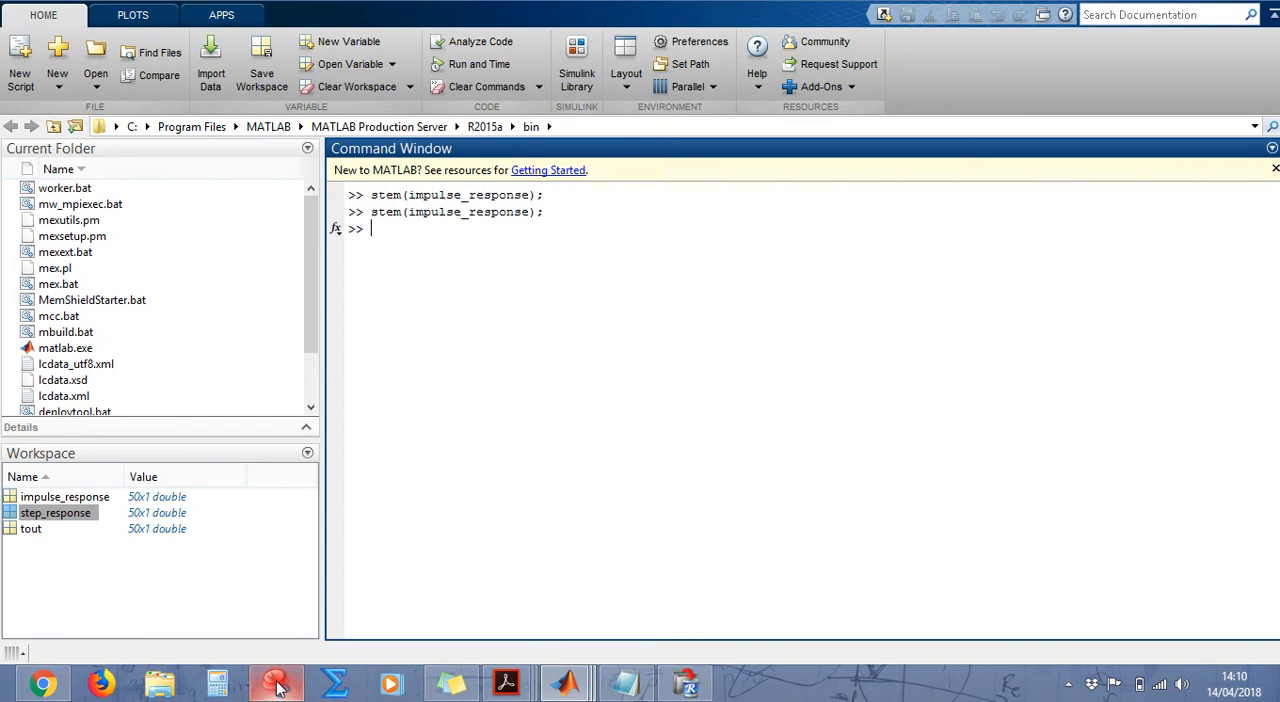
mouse_move(279, 686)
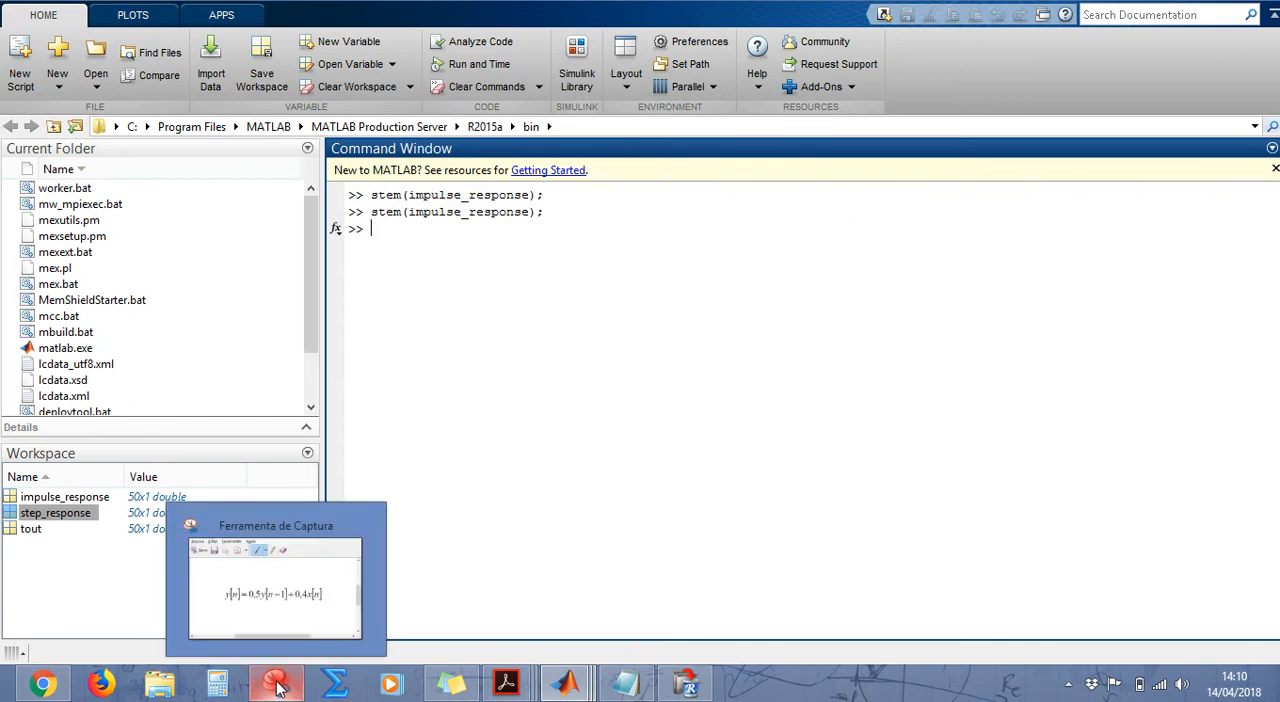
left_click(67, 494)
left_click(70, 514)
left_click(57, 530)
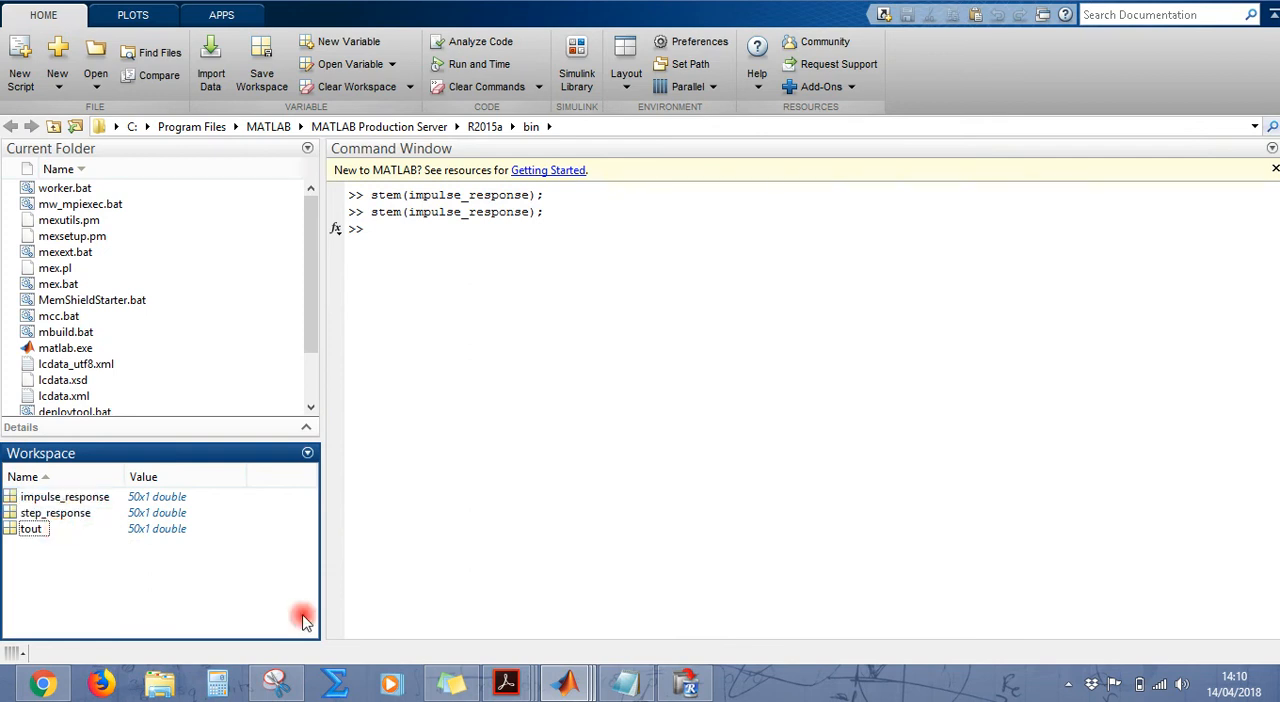
Step: In the Simulink model, rewire the step_response block's input to the lower Sum block's output and connect the Step block to Gain2
mouse_move(573, 688)
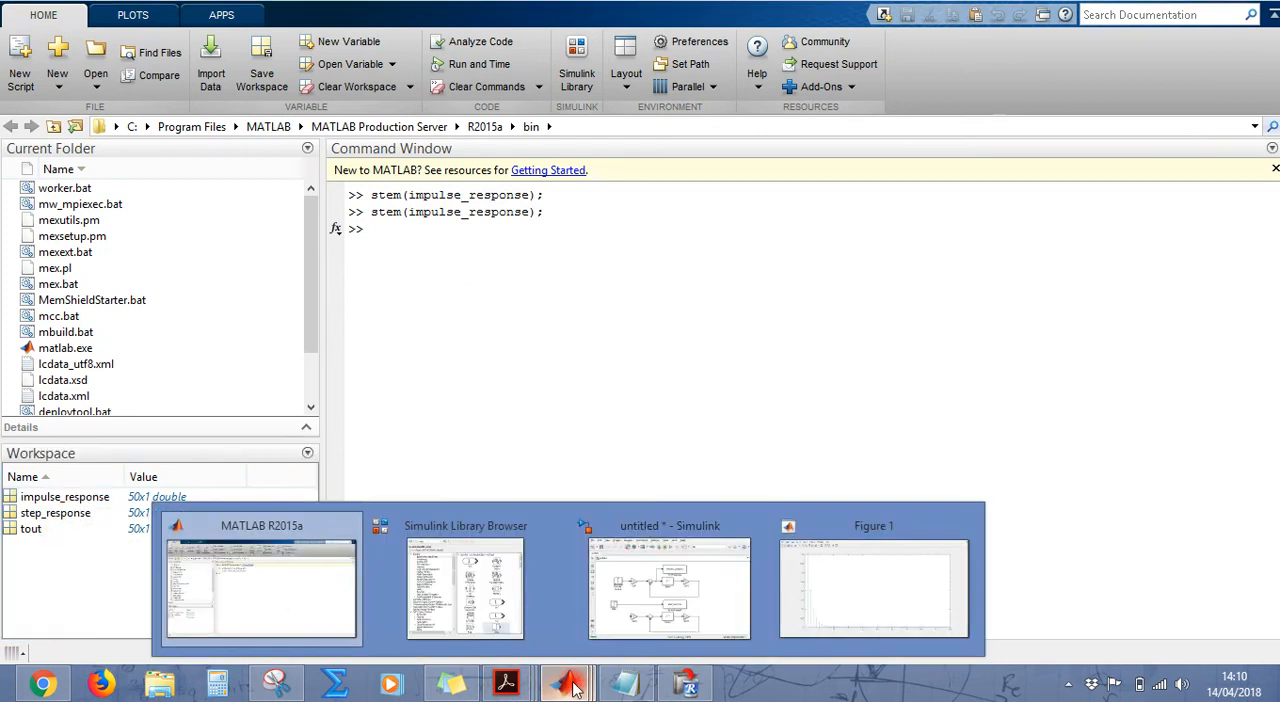
left_click(690, 590)
double_click(308, 388)
left_click(300, 383)
left_click(300, 386)
key("Delete")
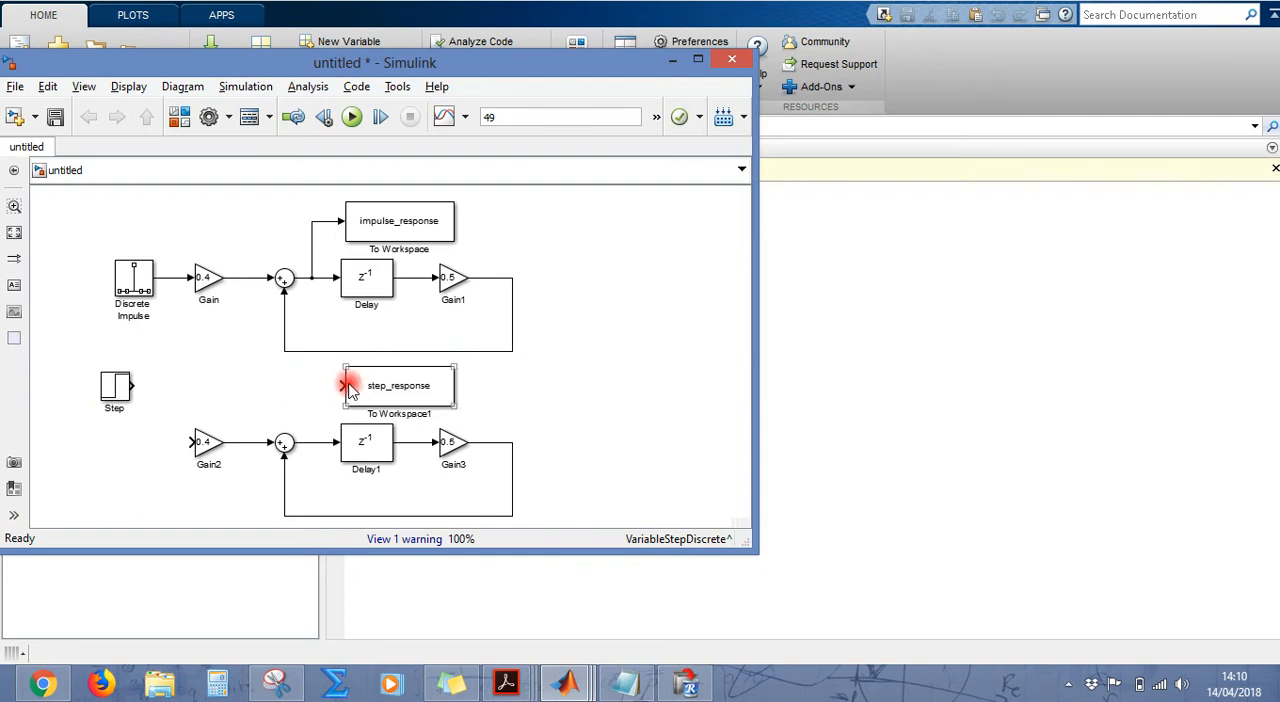
left_click_drag(343, 386, 311, 442)
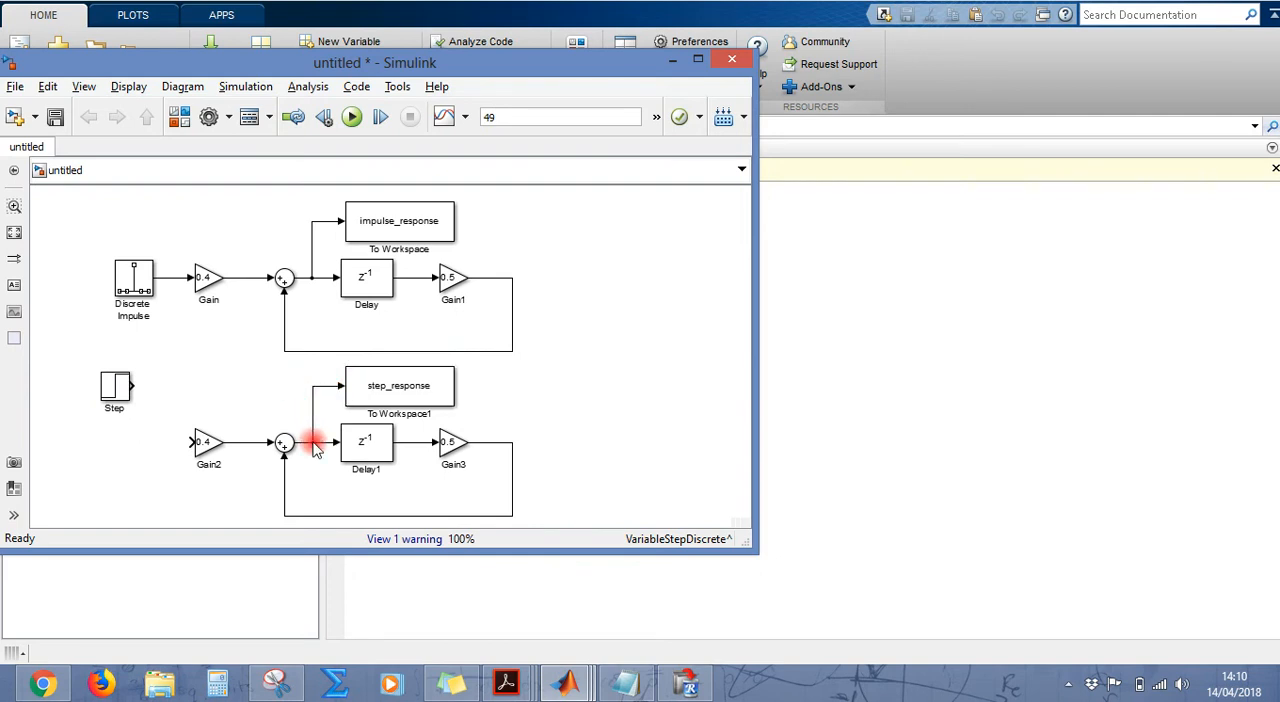
left_click_drag(114, 394, 200, 445)
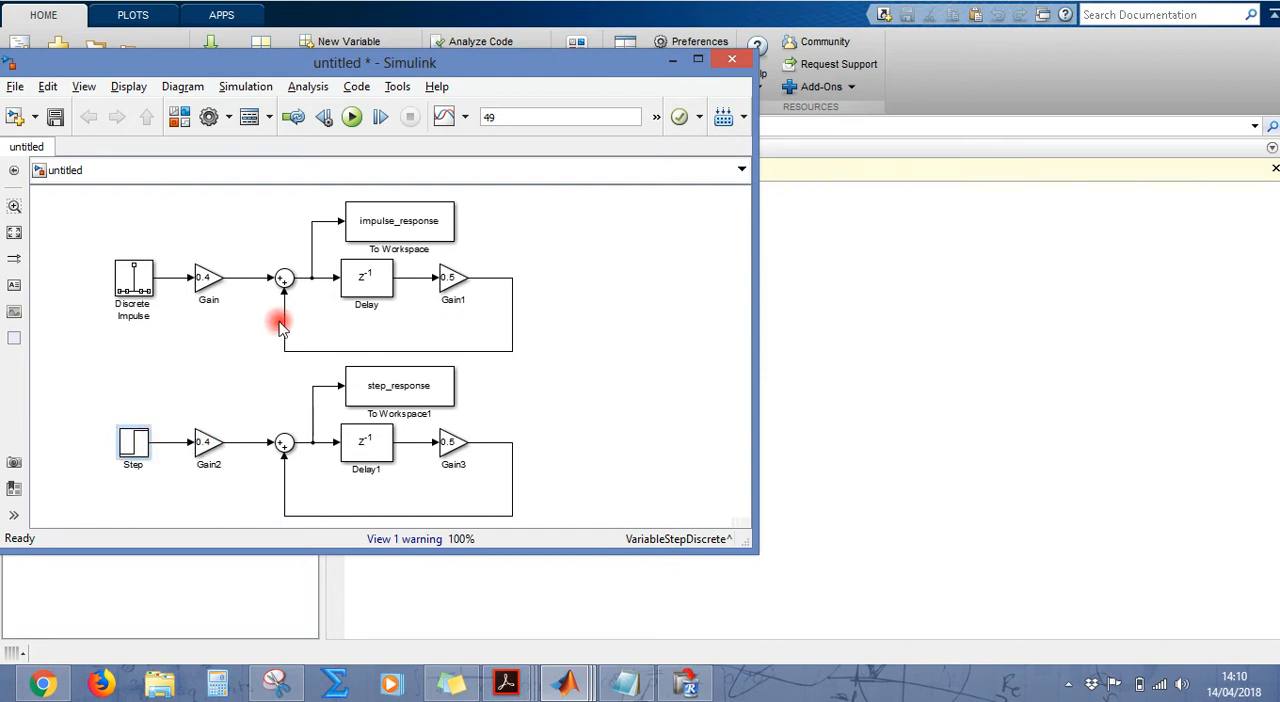
left_click(415, 235)
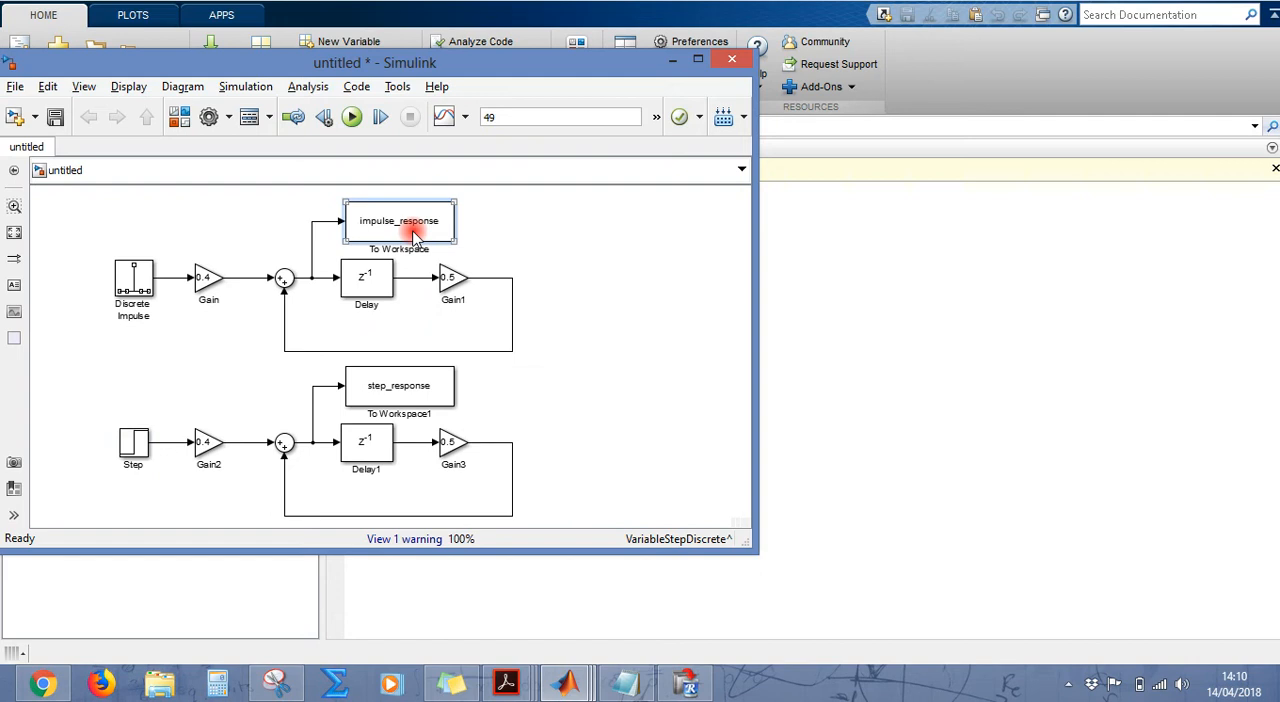
left_click(545, 260)
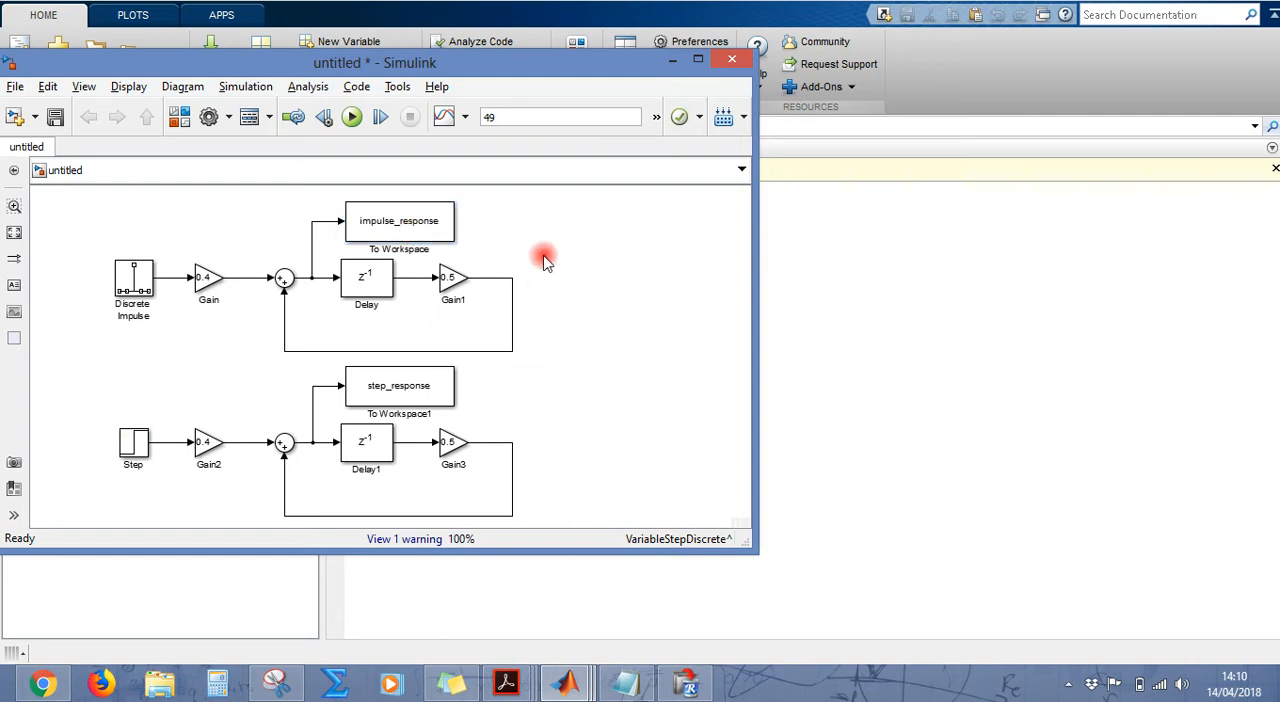
left_click(410, 232)
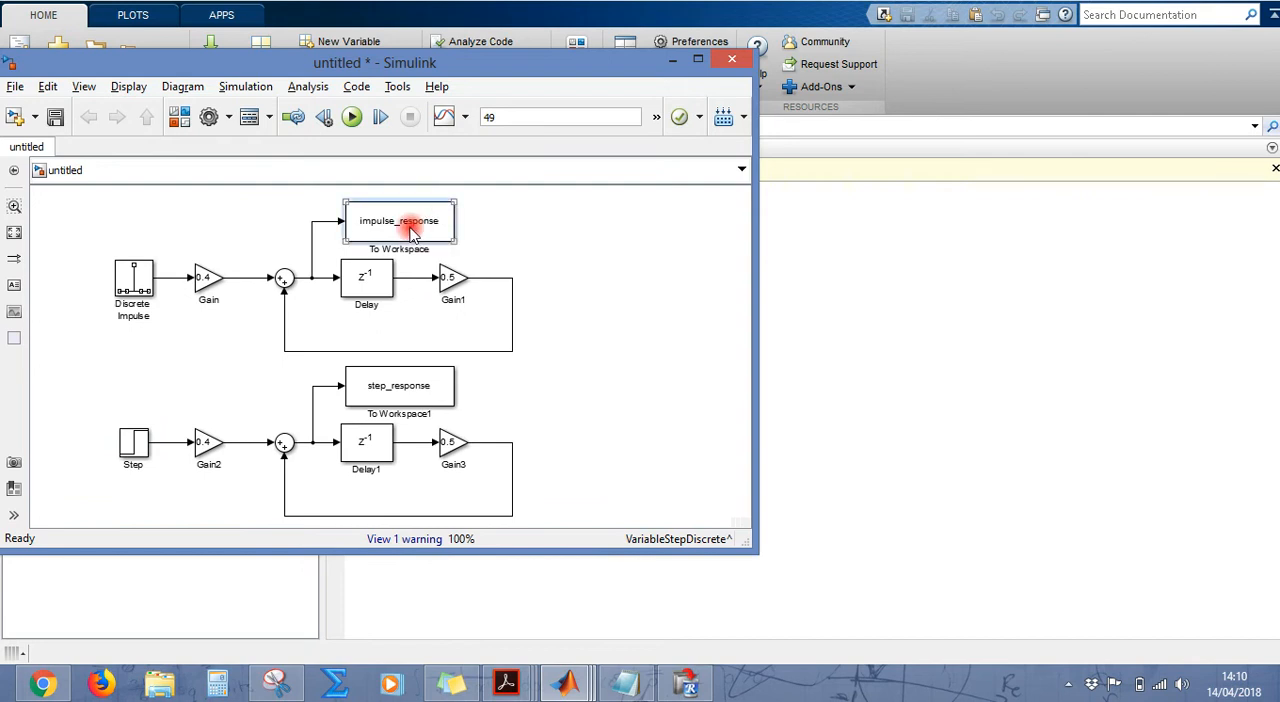
left_click(140, 281)
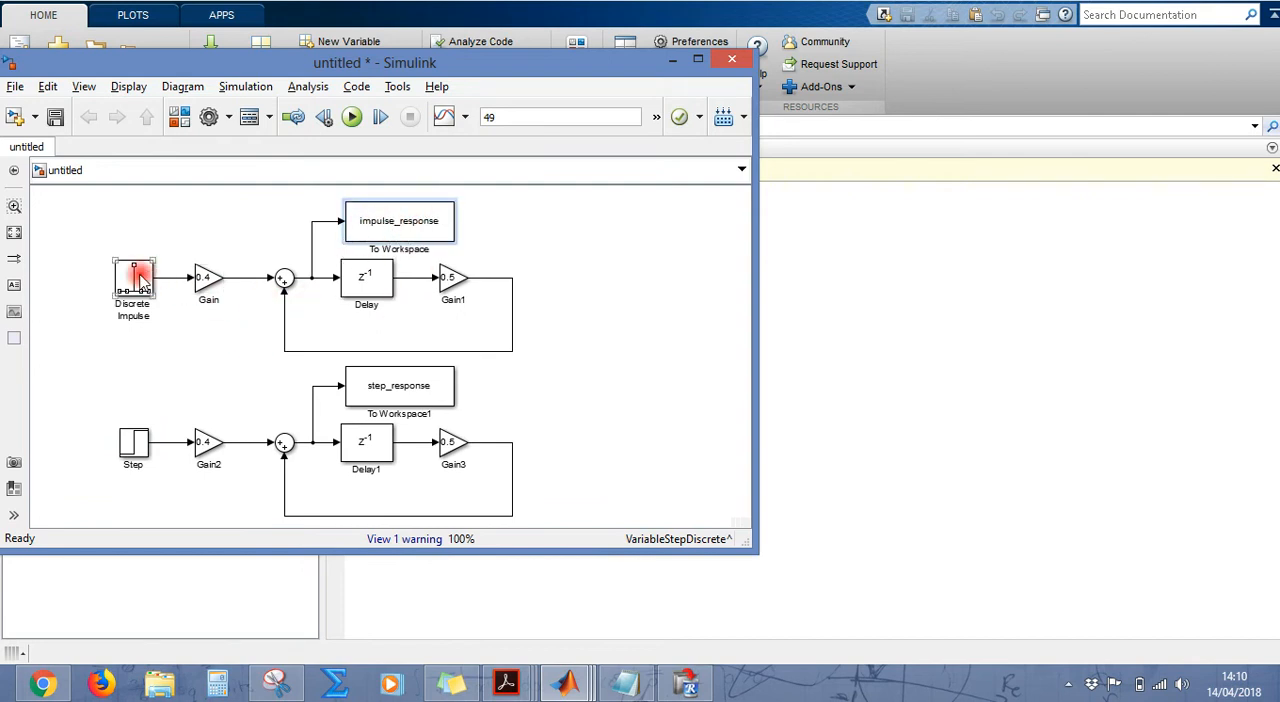
left_click(388, 232)
left_click(403, 386)
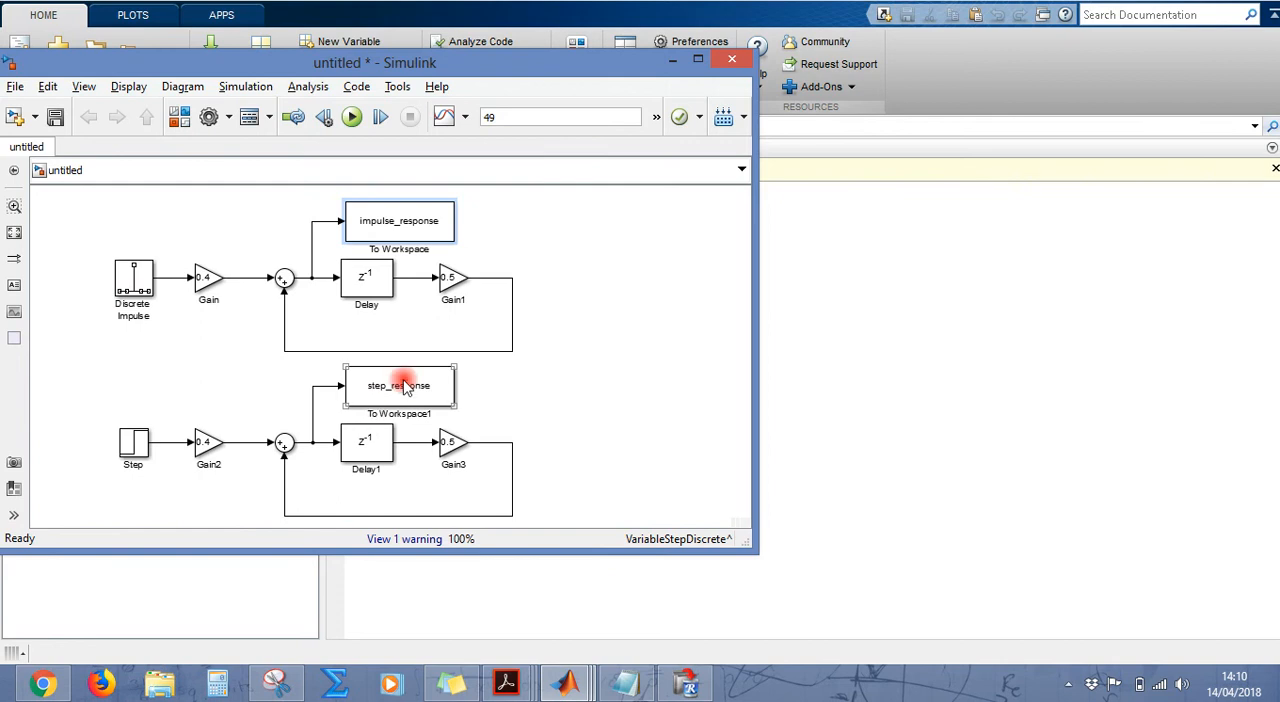
left_click(131, 446)
left_click(450, 383)
Step: Run the rewired model and check the step_response samples in the MATLAB workspace, closing the variable when done
left_click(351, 117)
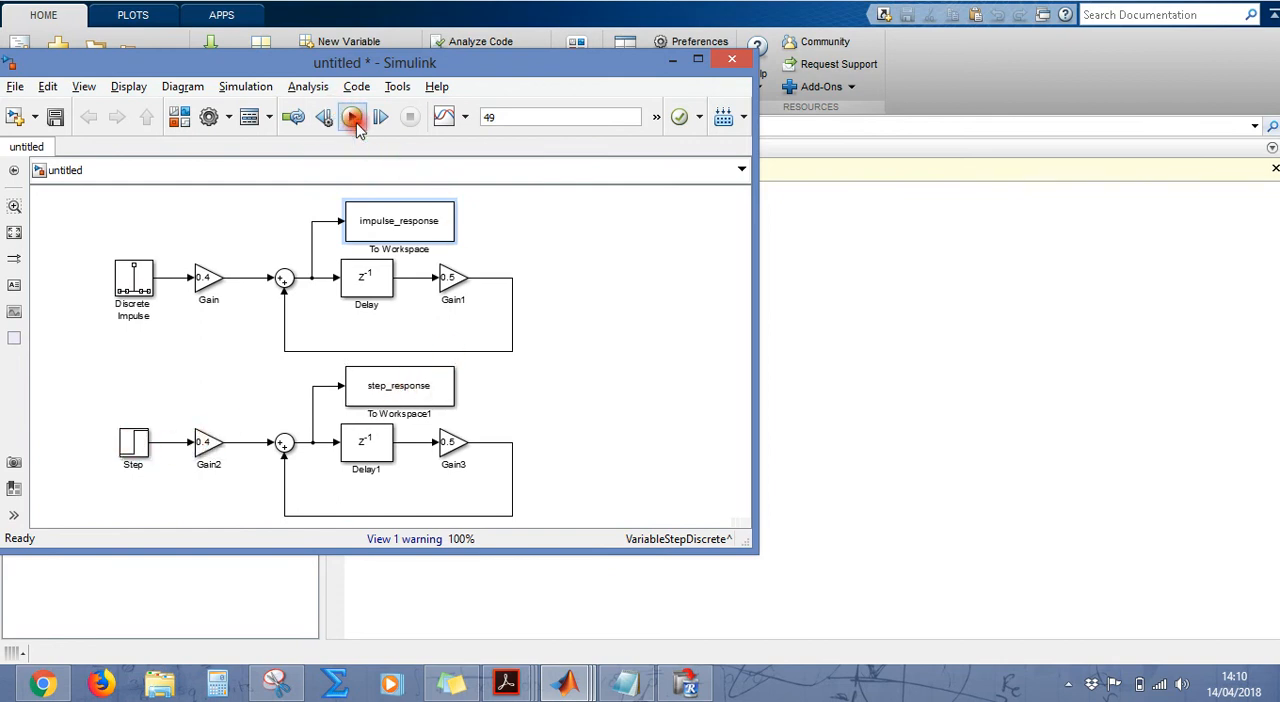
left_click(673, 60)
left_click(434, 439)
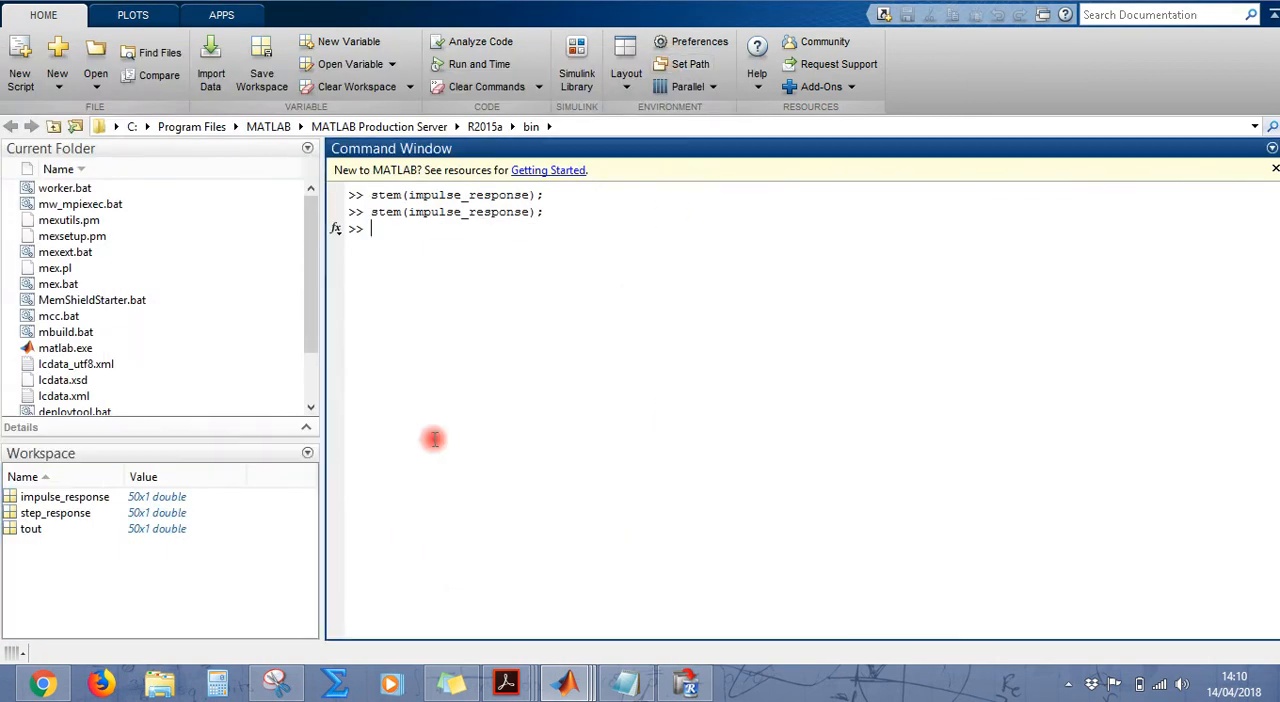
double_click(55, 513)
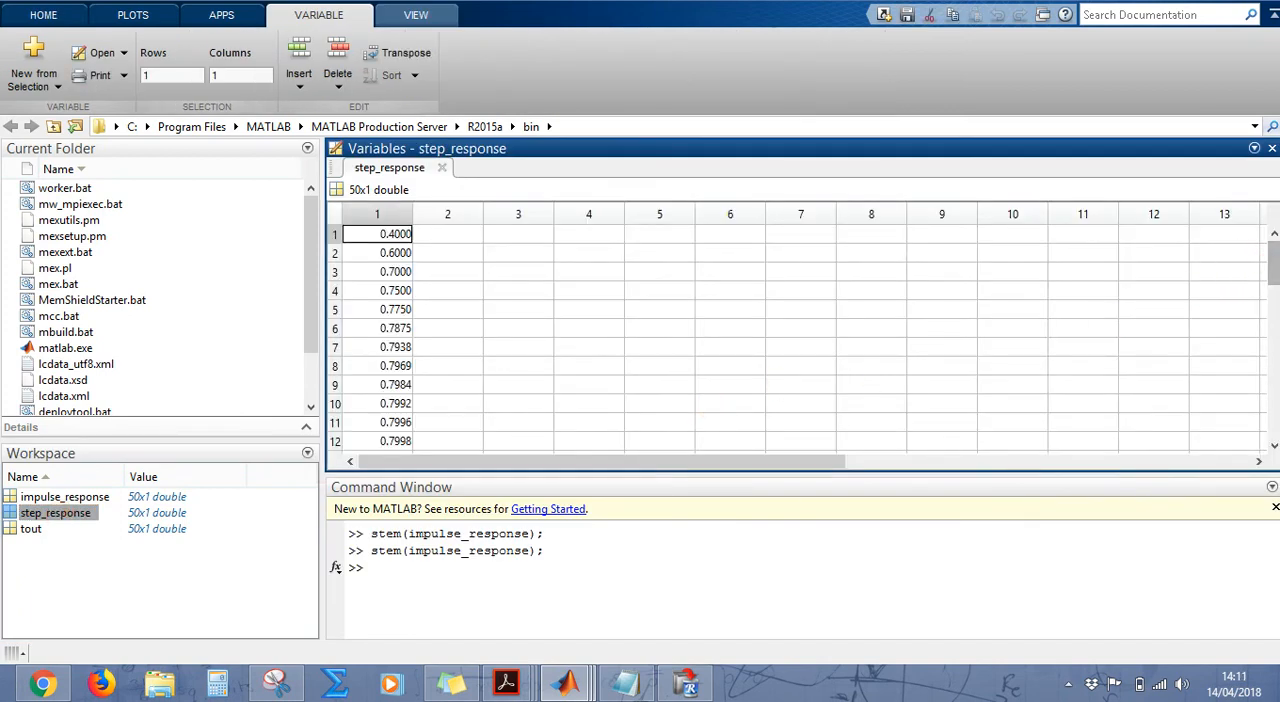
mouse_move(1273, 264)
left_mouse_down()
mouse_move(1273, 333)
mouse_move(1273, 262)
left_mouse_up()
left_click(1272, 148)
Step: Plot step_response with the stem command, examine the resulting graph and close the figure
type("stem(s")
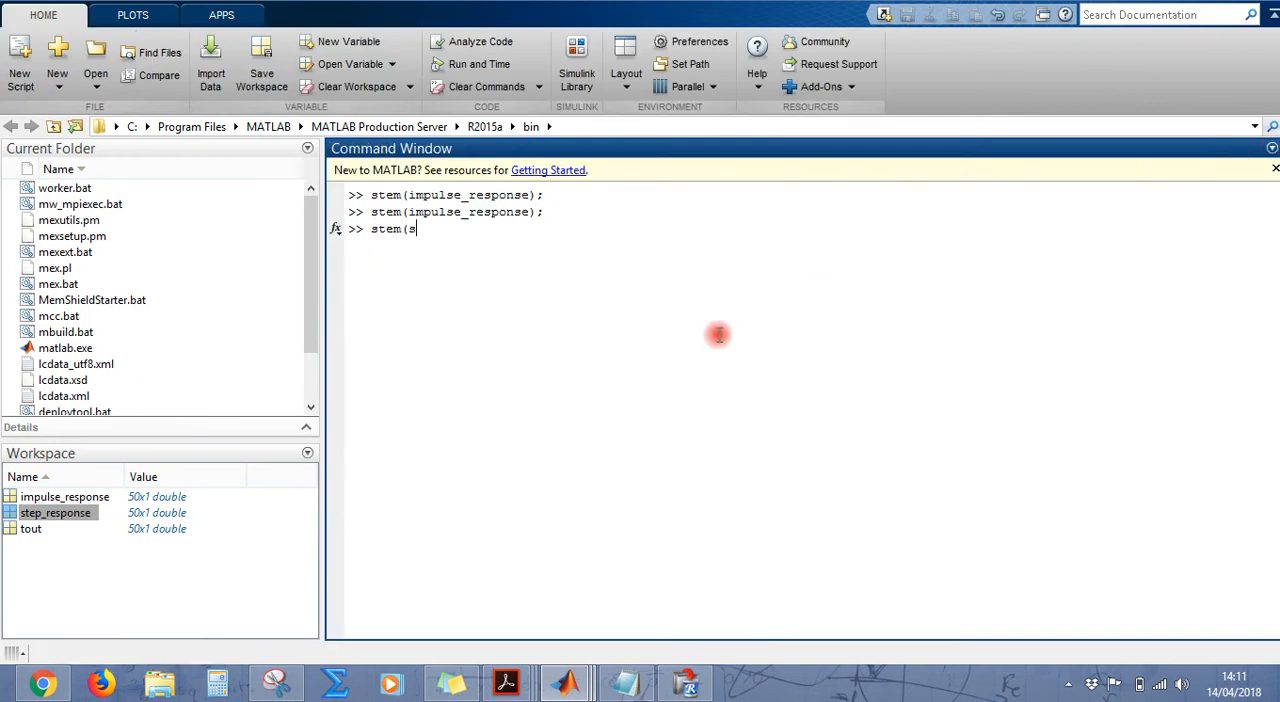
type("tep_response);")
key("Return")
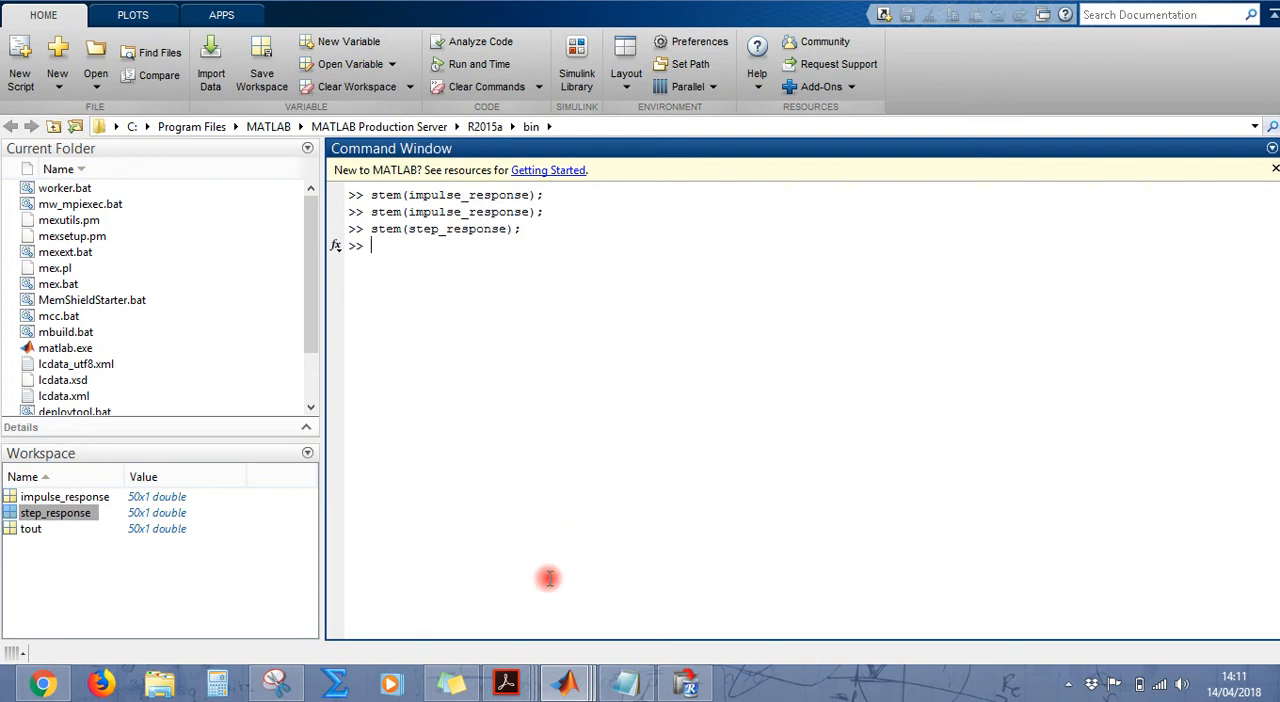
mouse_move(566, 682)
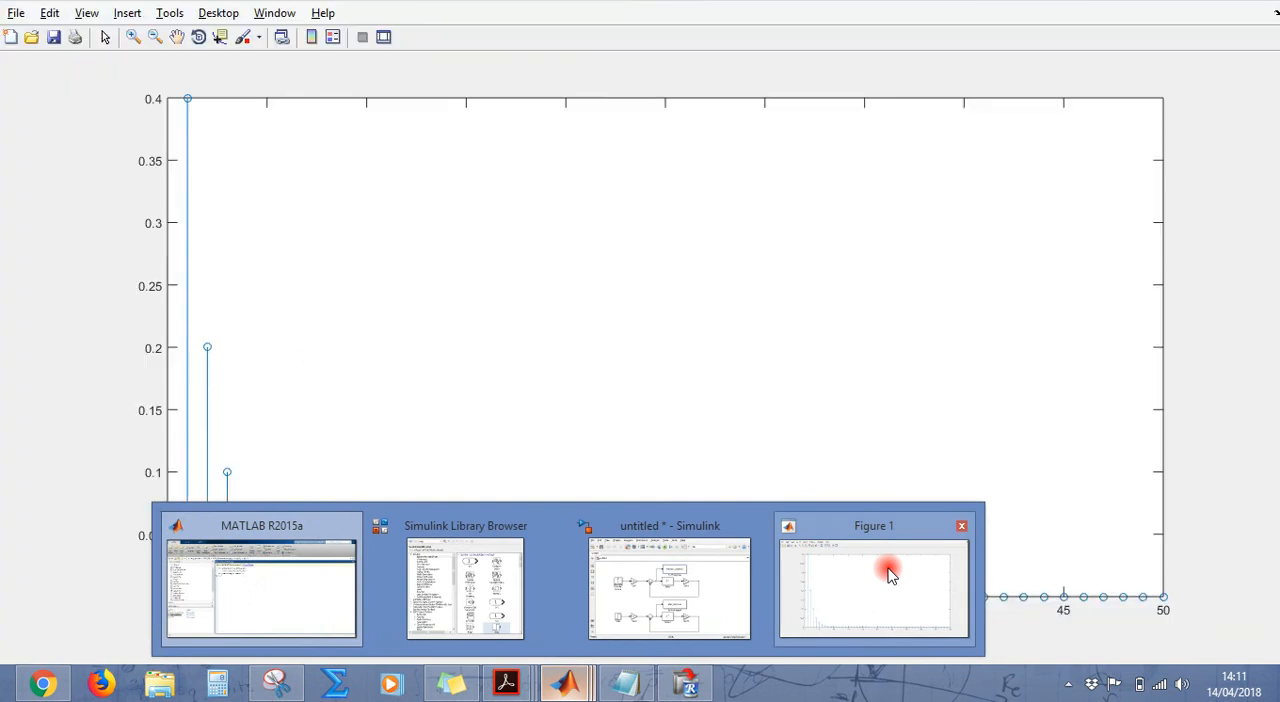
left_click(888, 572)
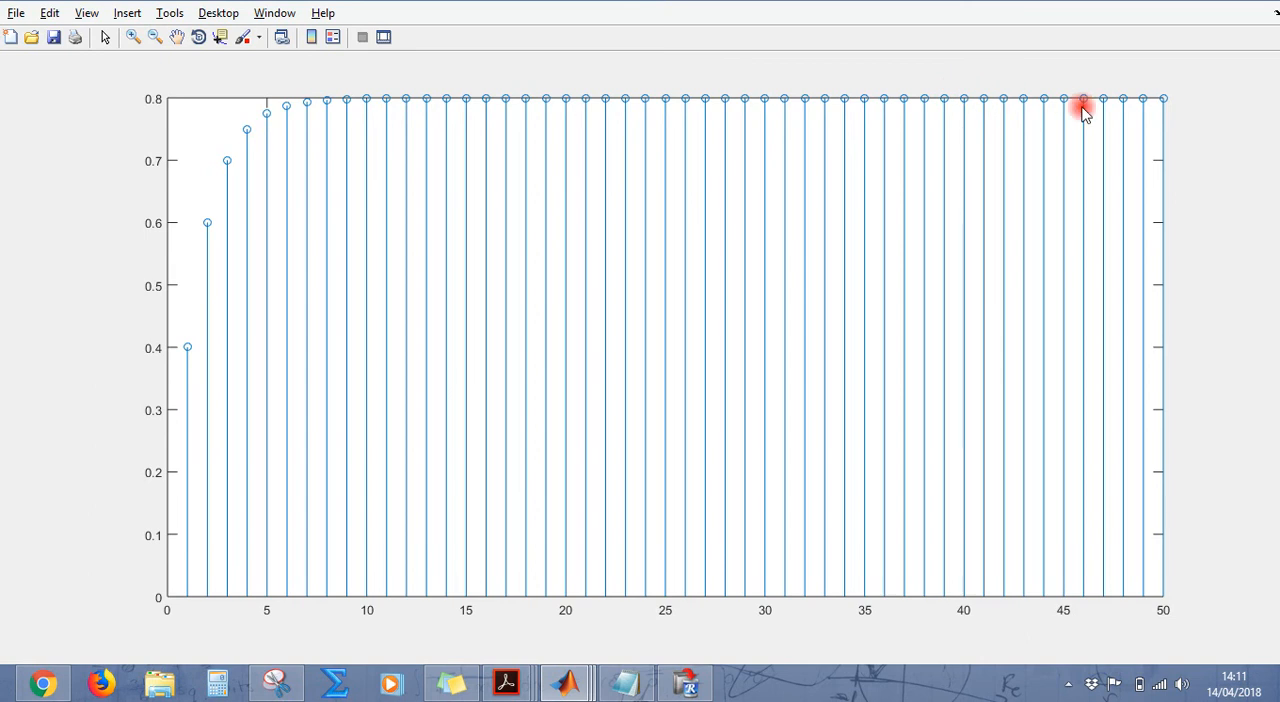
left_click(1262, 4)
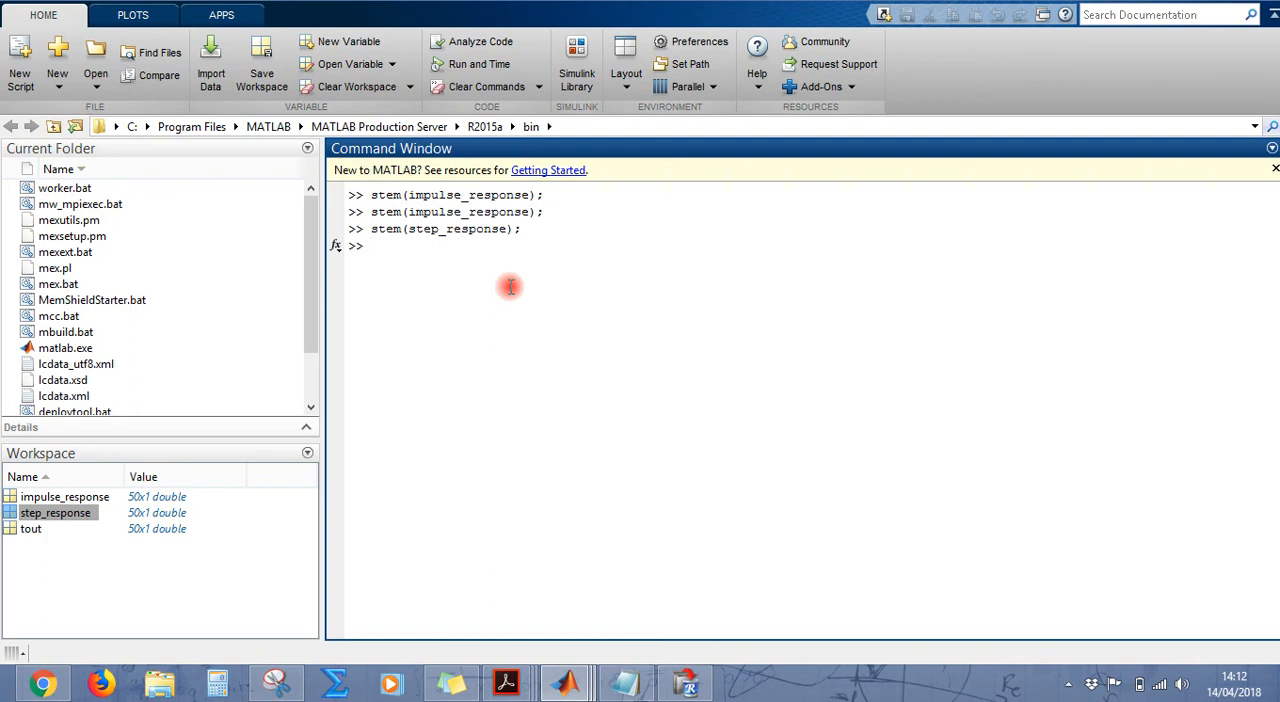
Step: Define a 50-sample column vector of ones with the command x = [ones(50,1)];
type("x = [ones(50,1)];")
key("Return")
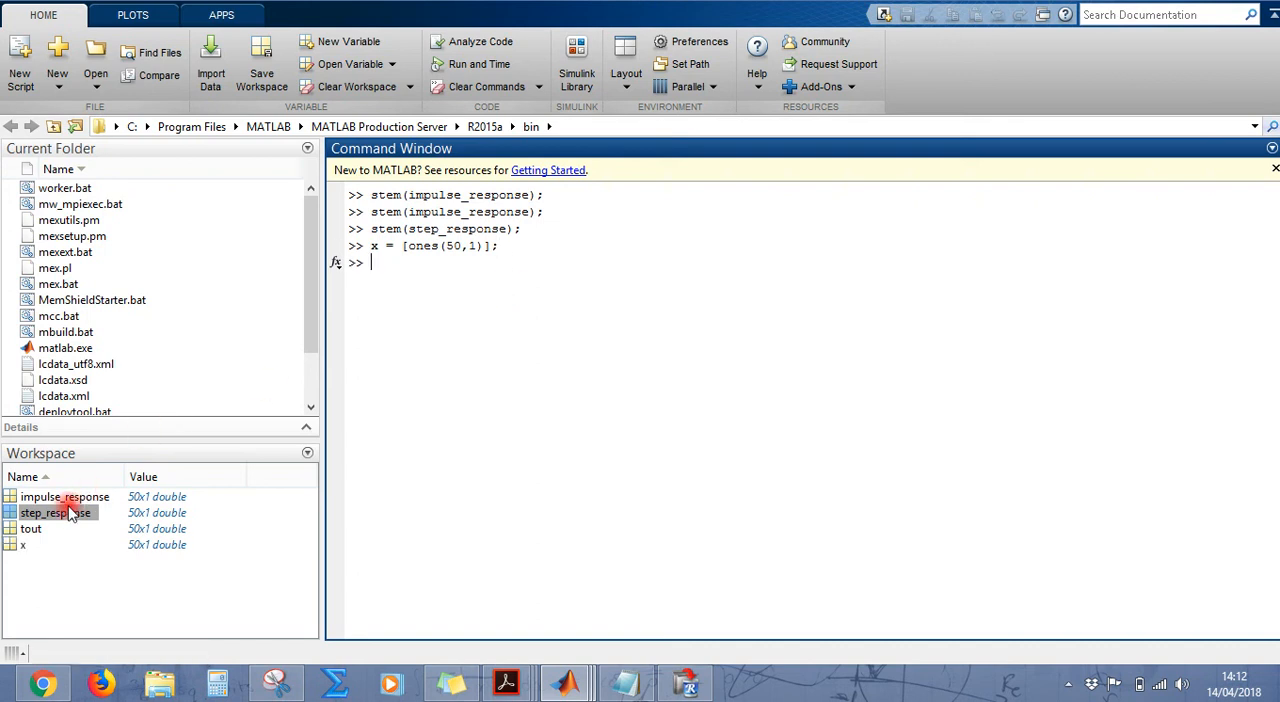
Step: Inspect the samples of variable x through the last row and close the variable
left_click(25, 545)
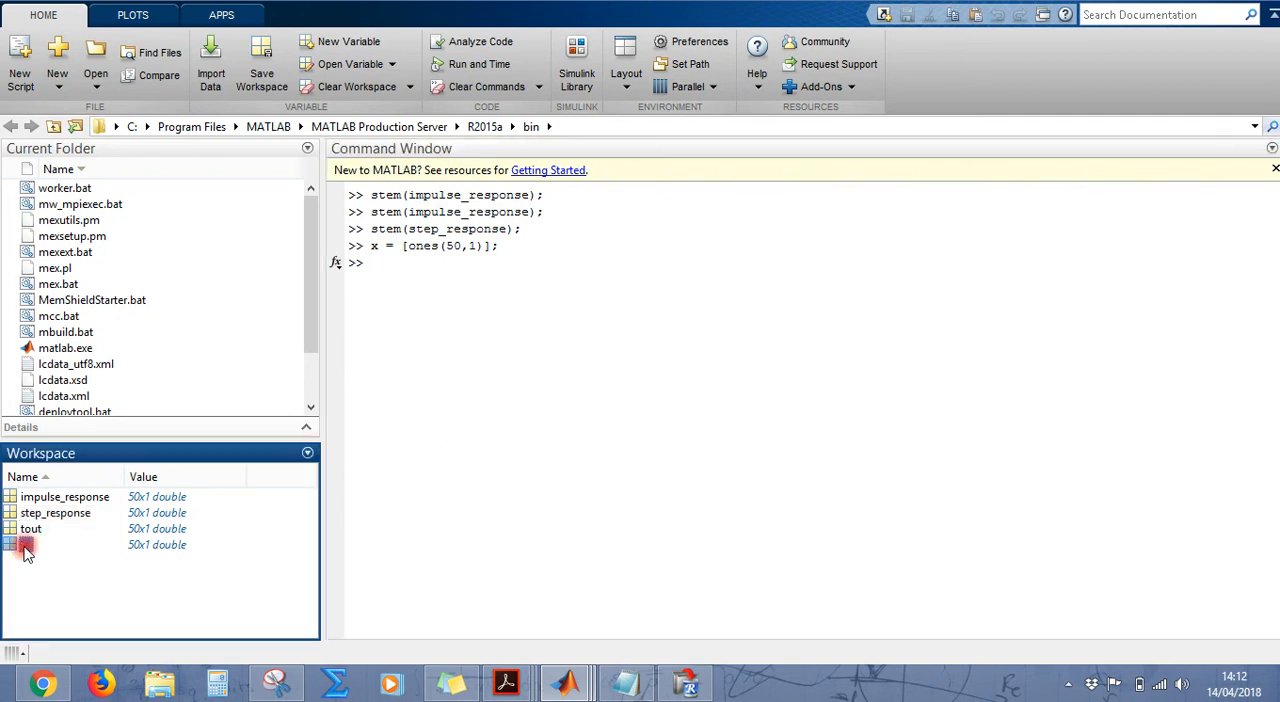
double_click(25, 545)
left_click_drag(1275, 280, 1275, 430)
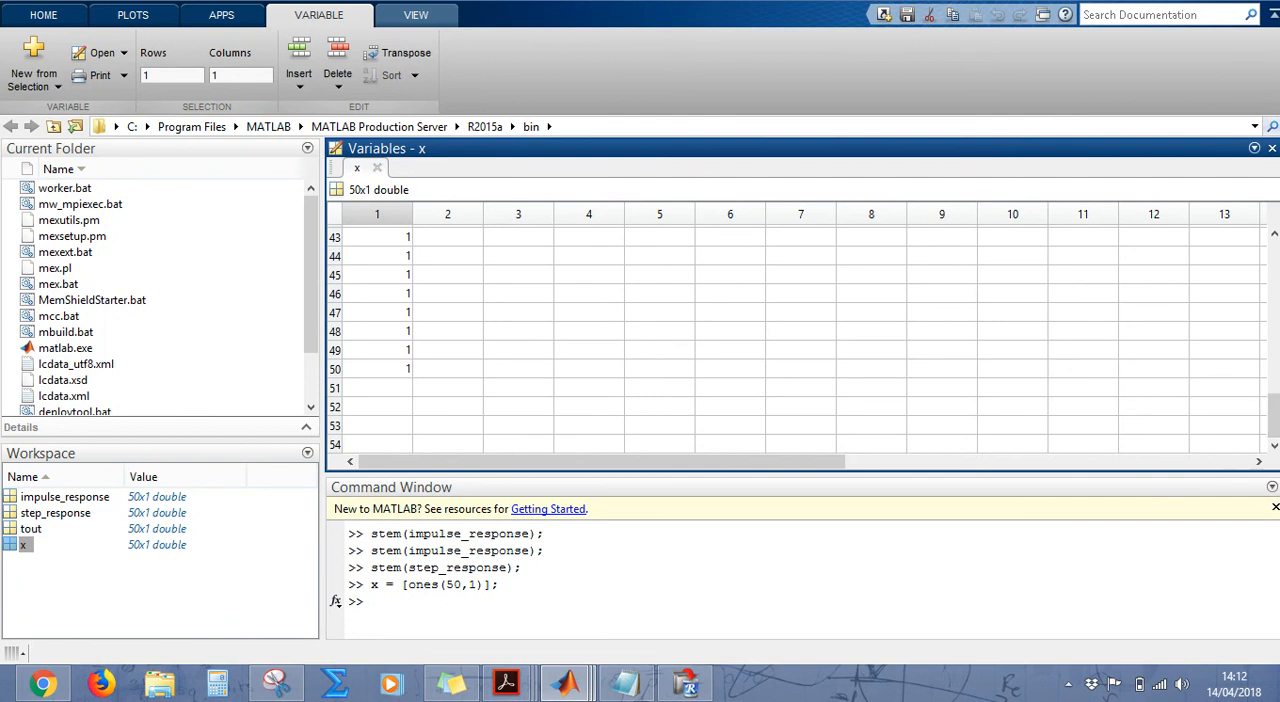
left_click(1272, 148)
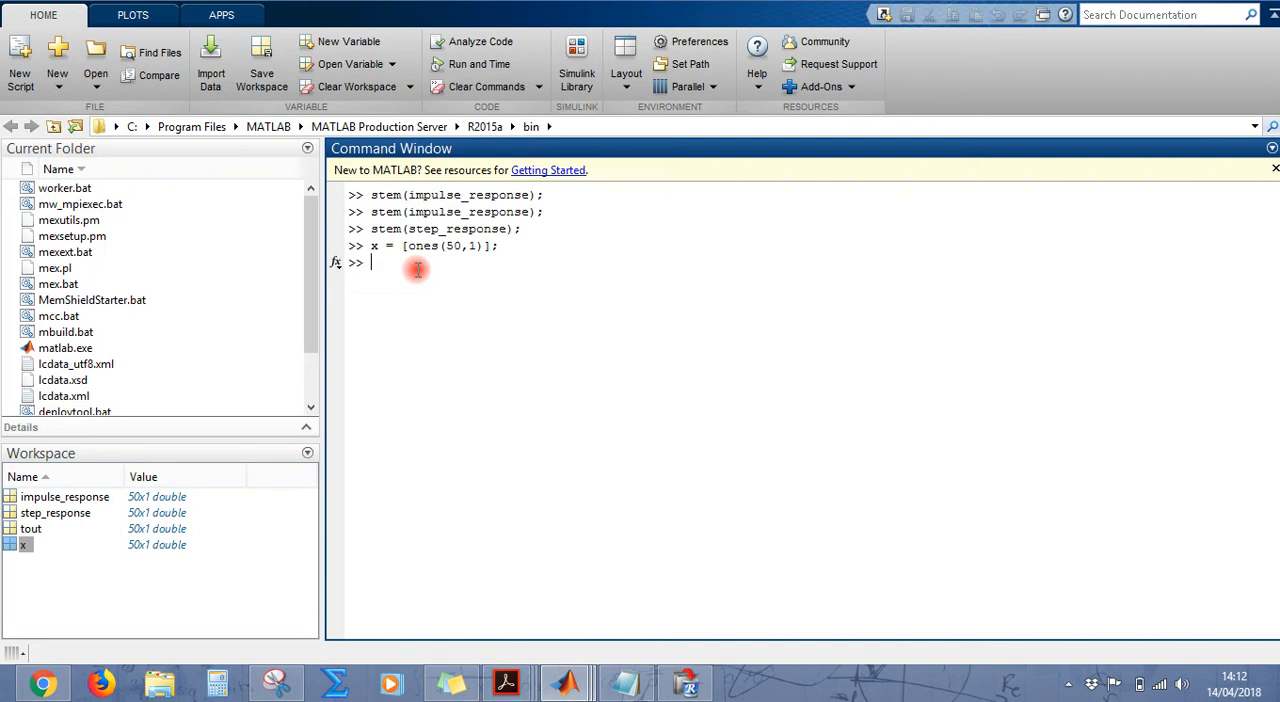
Step: Enter the convolution command y = conv(x,impulse_response); in the Command Window without executing it
type("y = conv(")
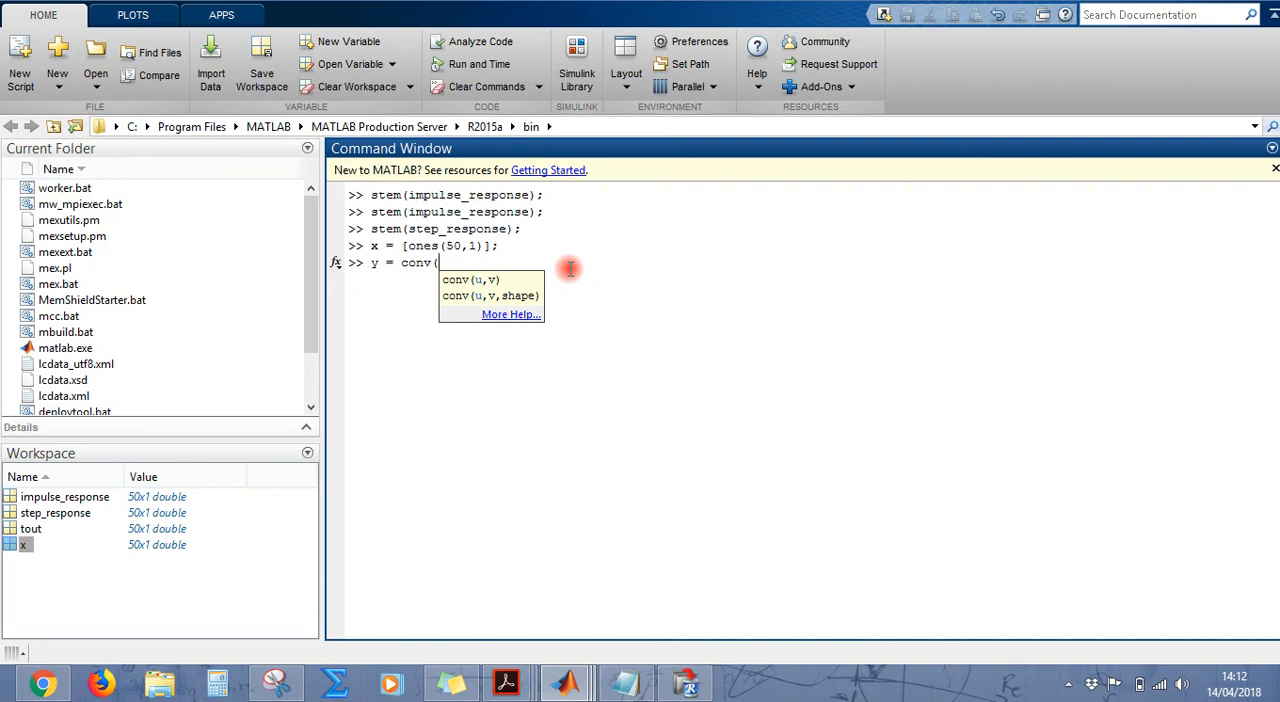
type("x,impulse_response")
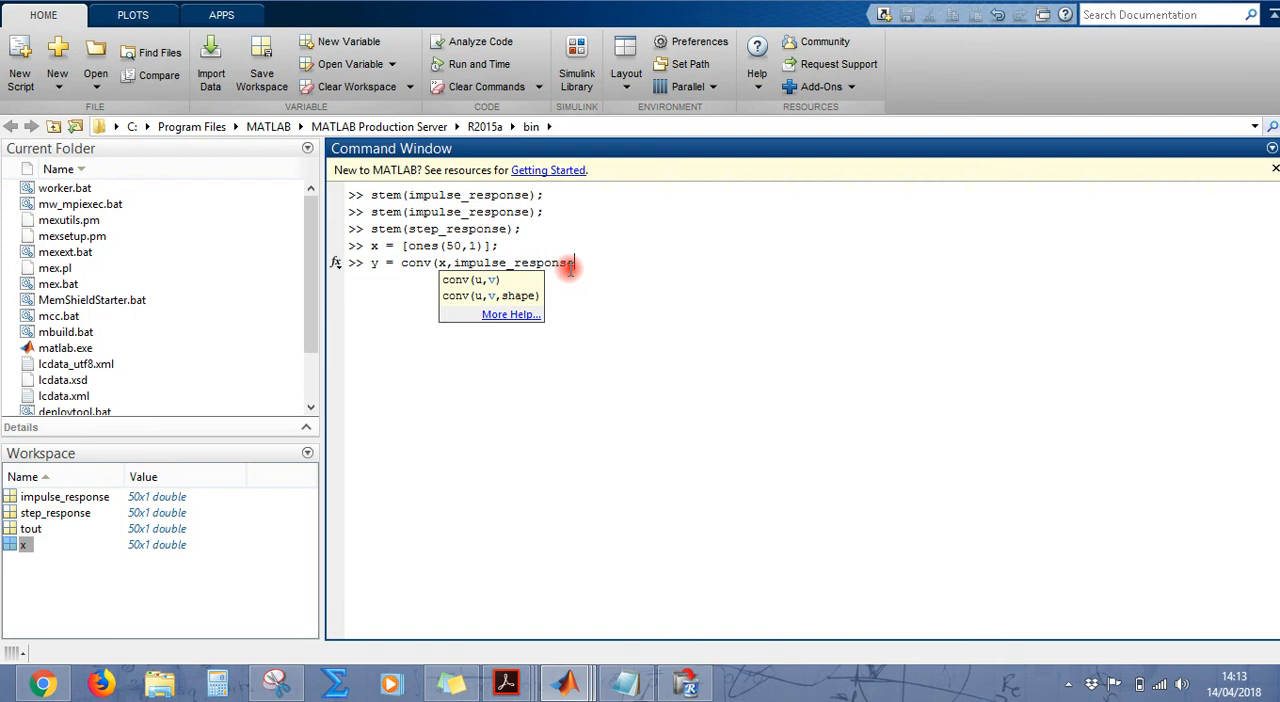
type(");")
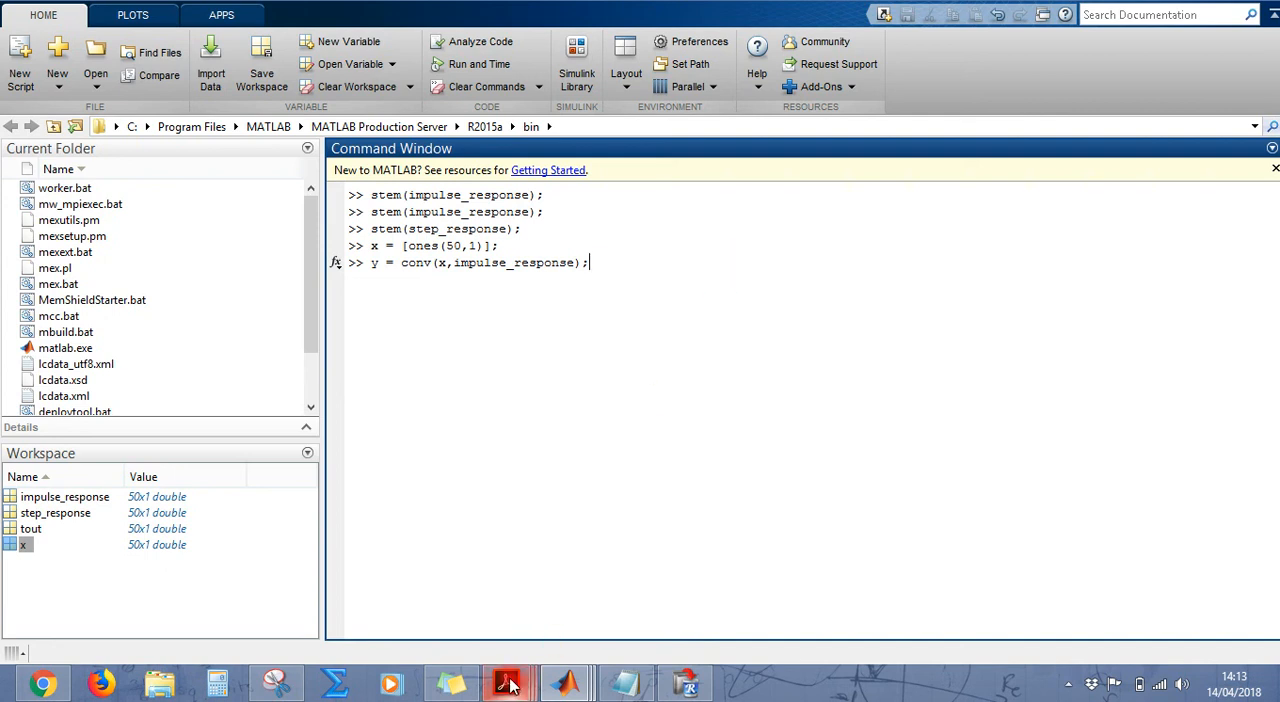
Step: Review convolution sum equation (2.3) in the Sinais e Sistemas PDF, return to MATLAB and execute the pending conv command
mouse_move(507, 684)
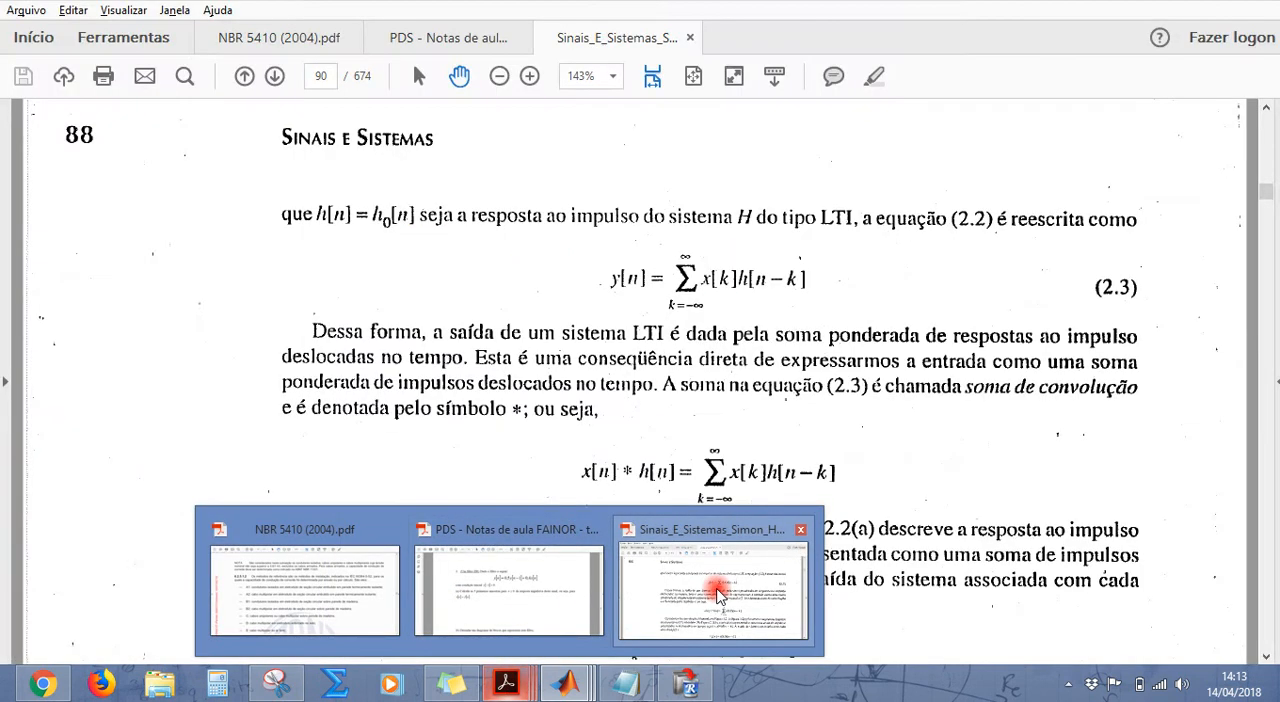
left_click(718, 588)
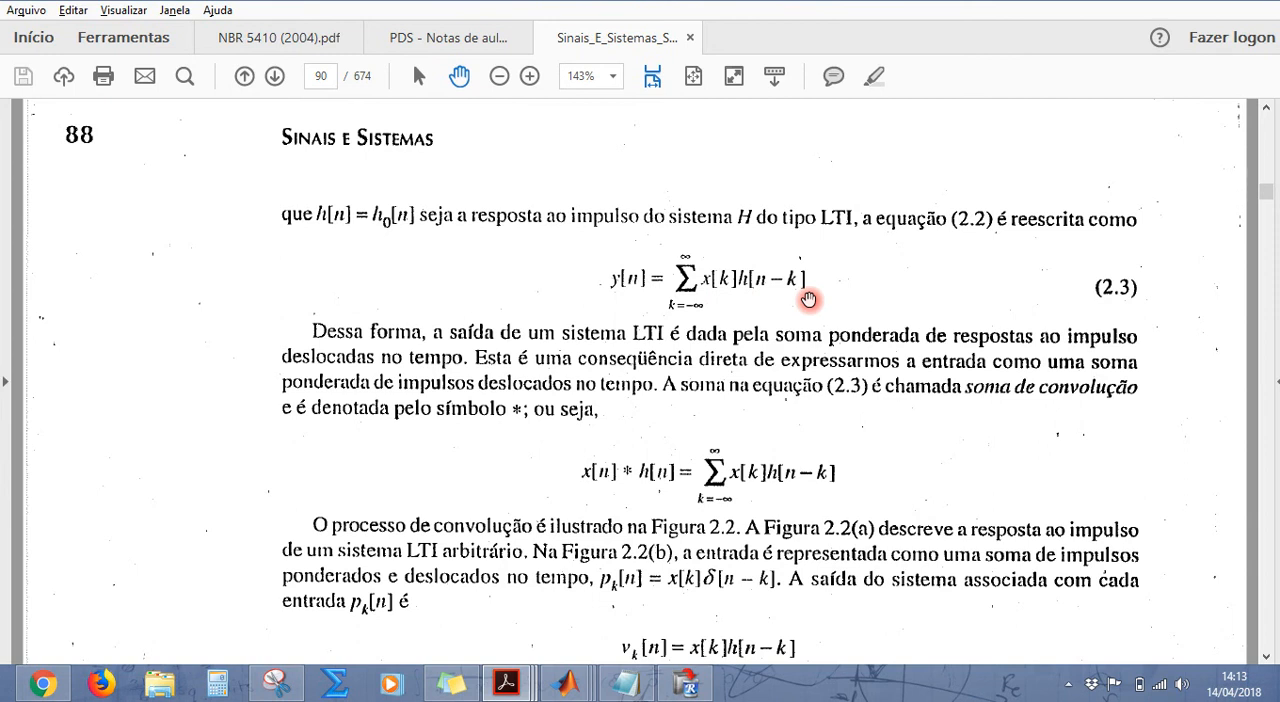
left_click(1195, 6)
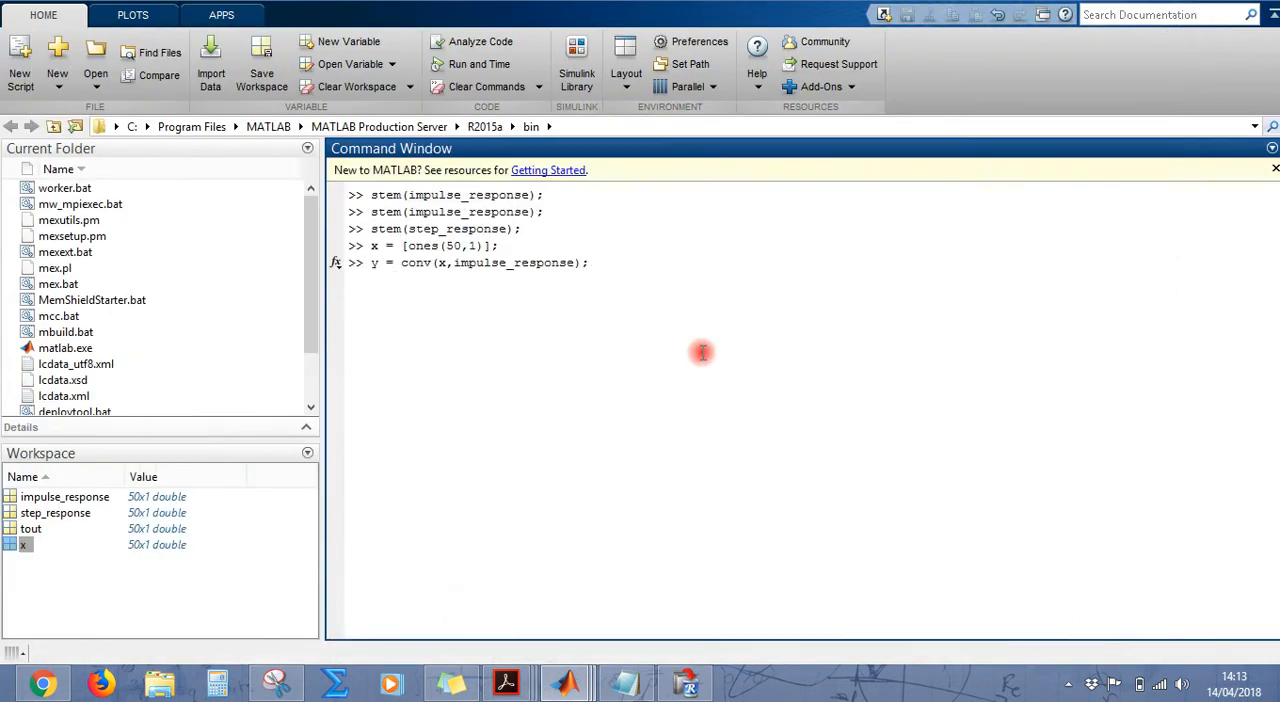
key("Return")
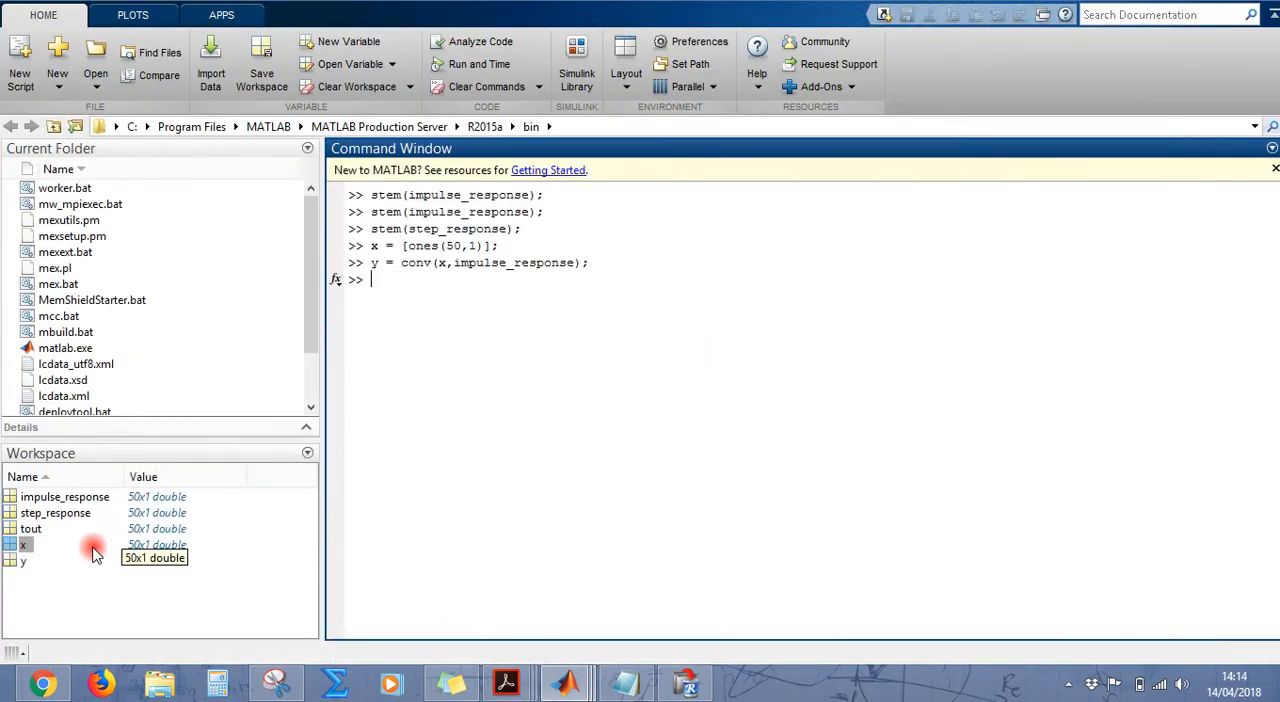
Step: Plot the convolution result y with the stem command, examine the maximized figure and close it
left_click(86, 556)
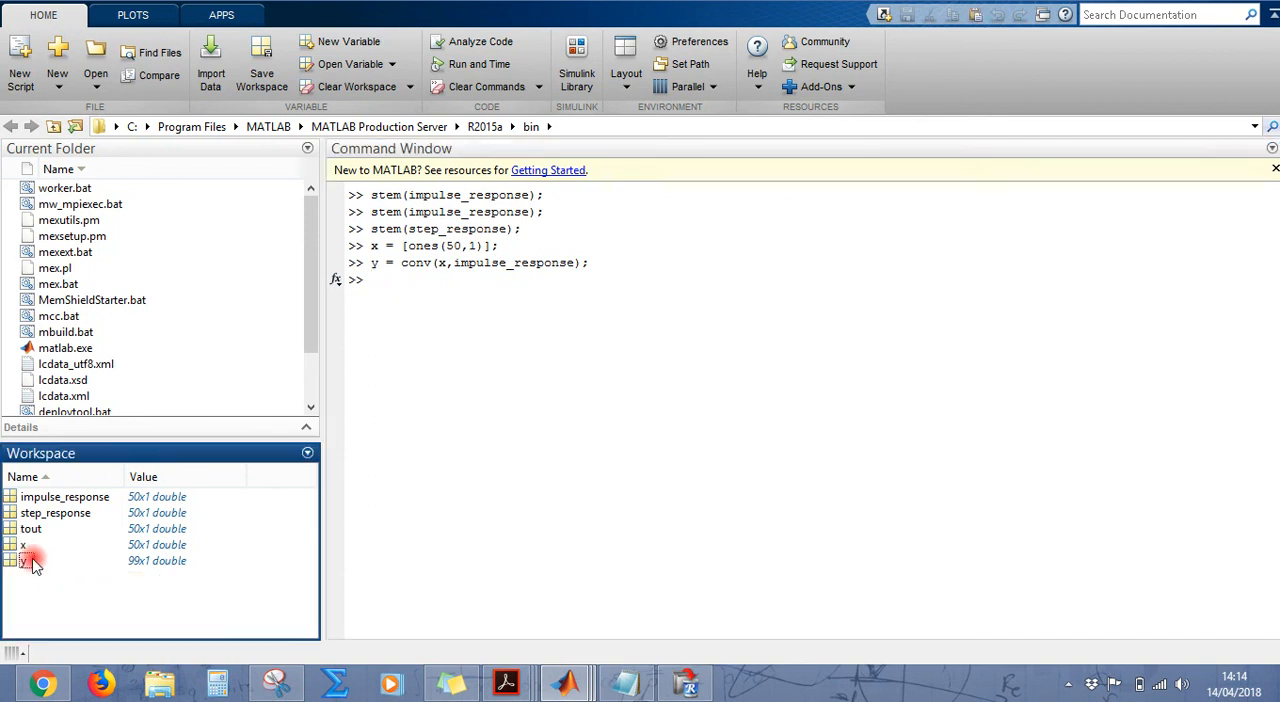
left_click(484, 308)
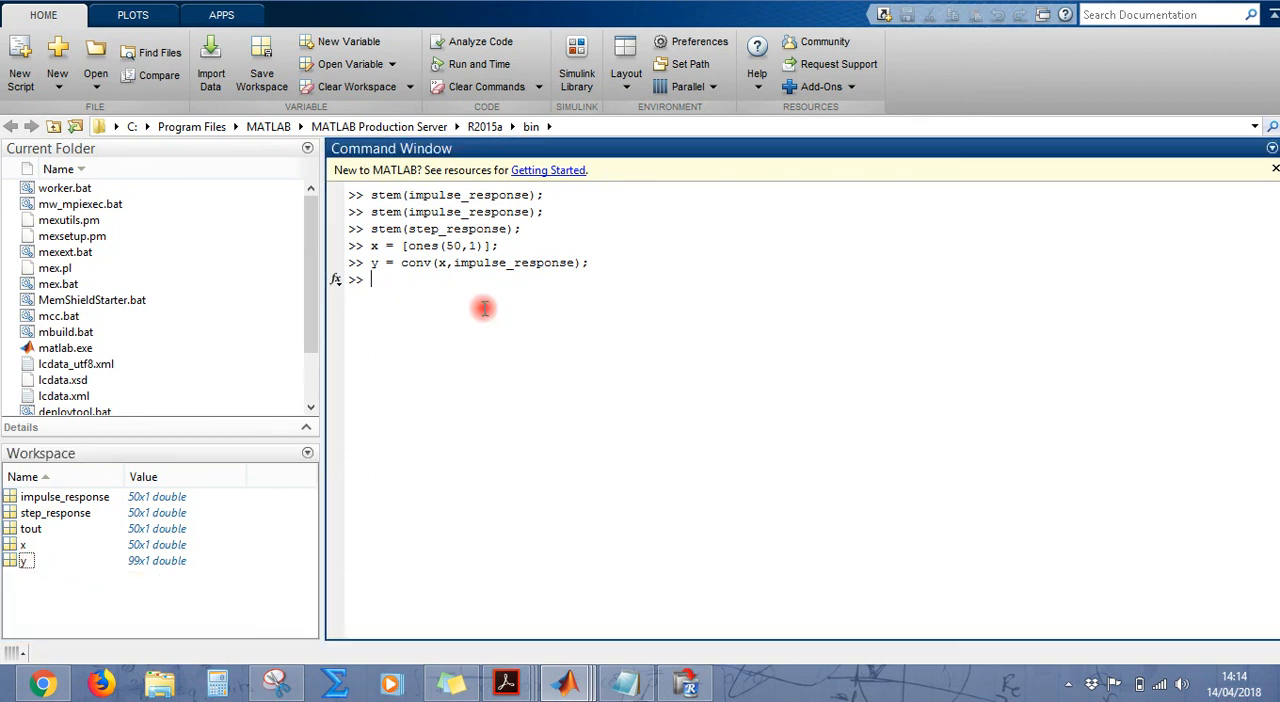
type("stem(y);")
key("Return")
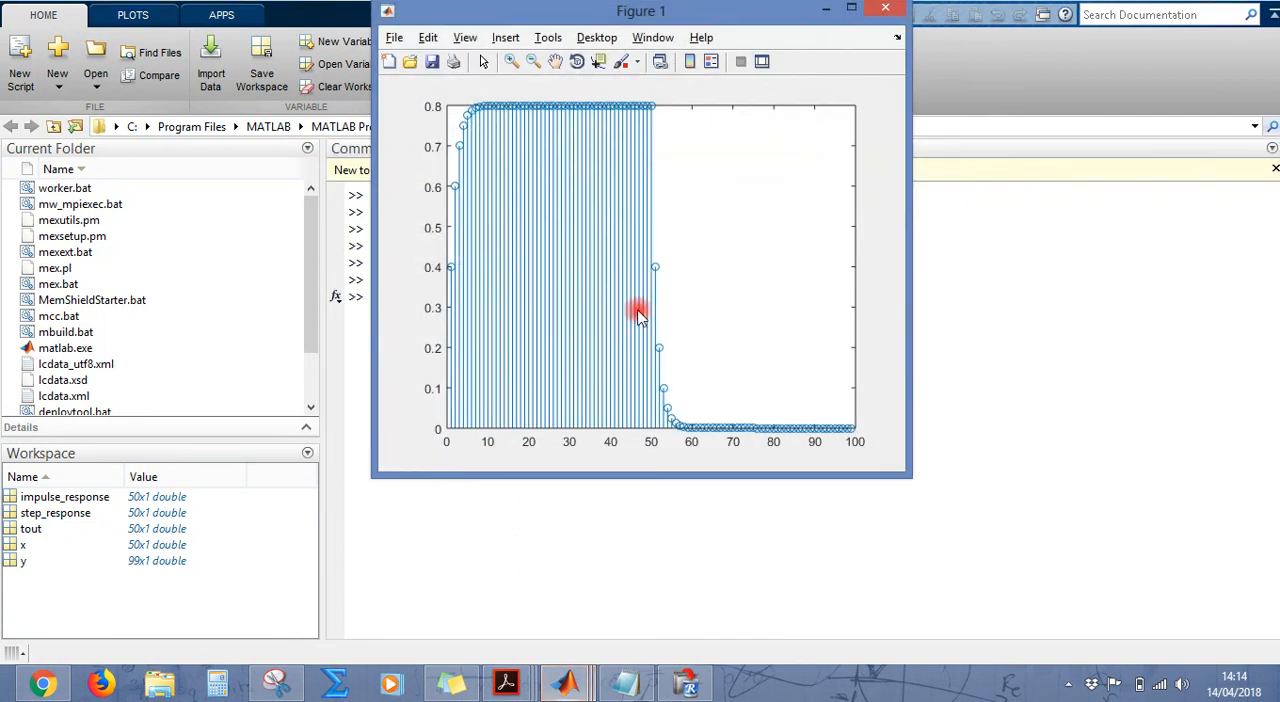
left_click(851, 8)
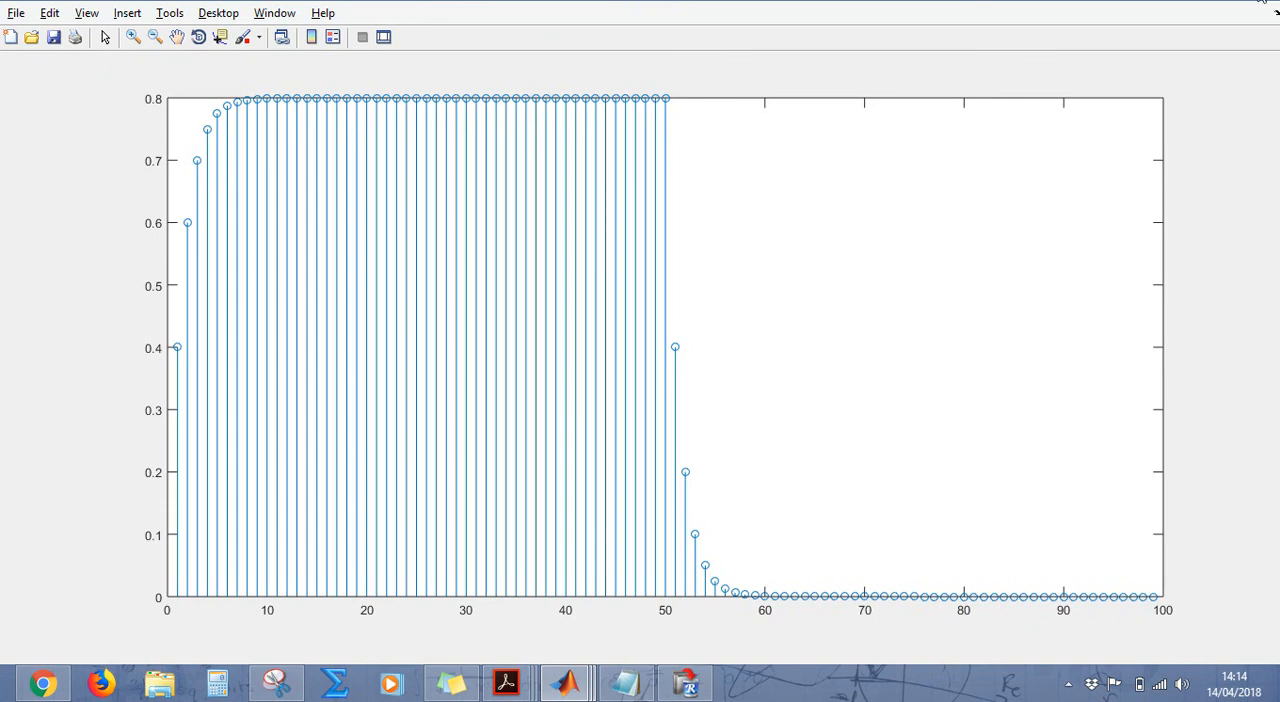
left_click(1262, 4)
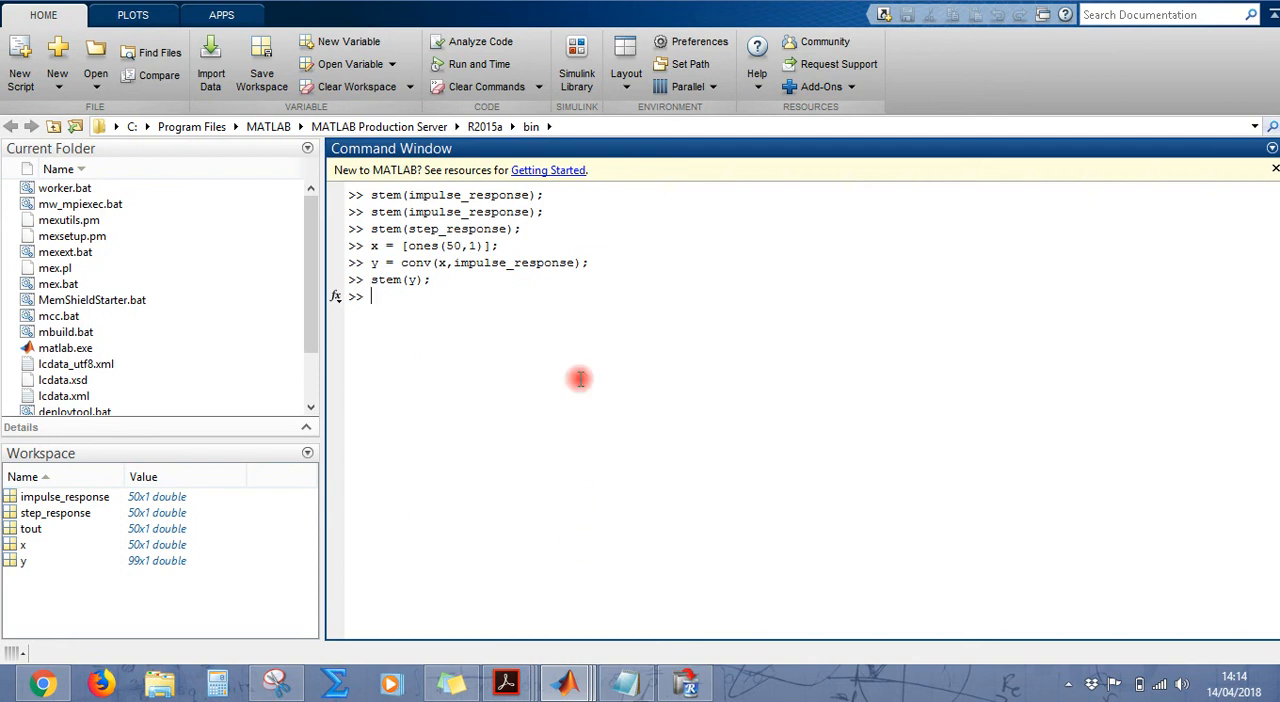
Step: Check the size of y in the workspace, consult the Notepad notes on keeping the vector's first elements and return to MATLAB
left_click(145, 563)
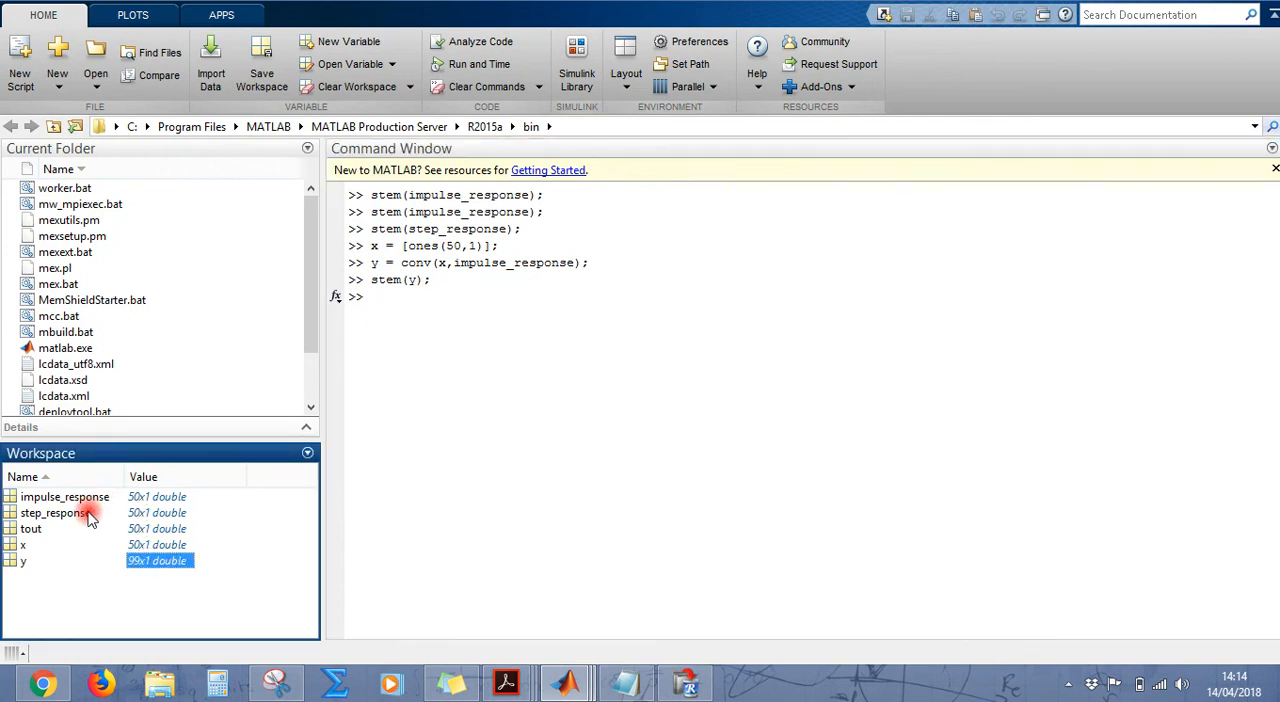
left_click(549, 264)
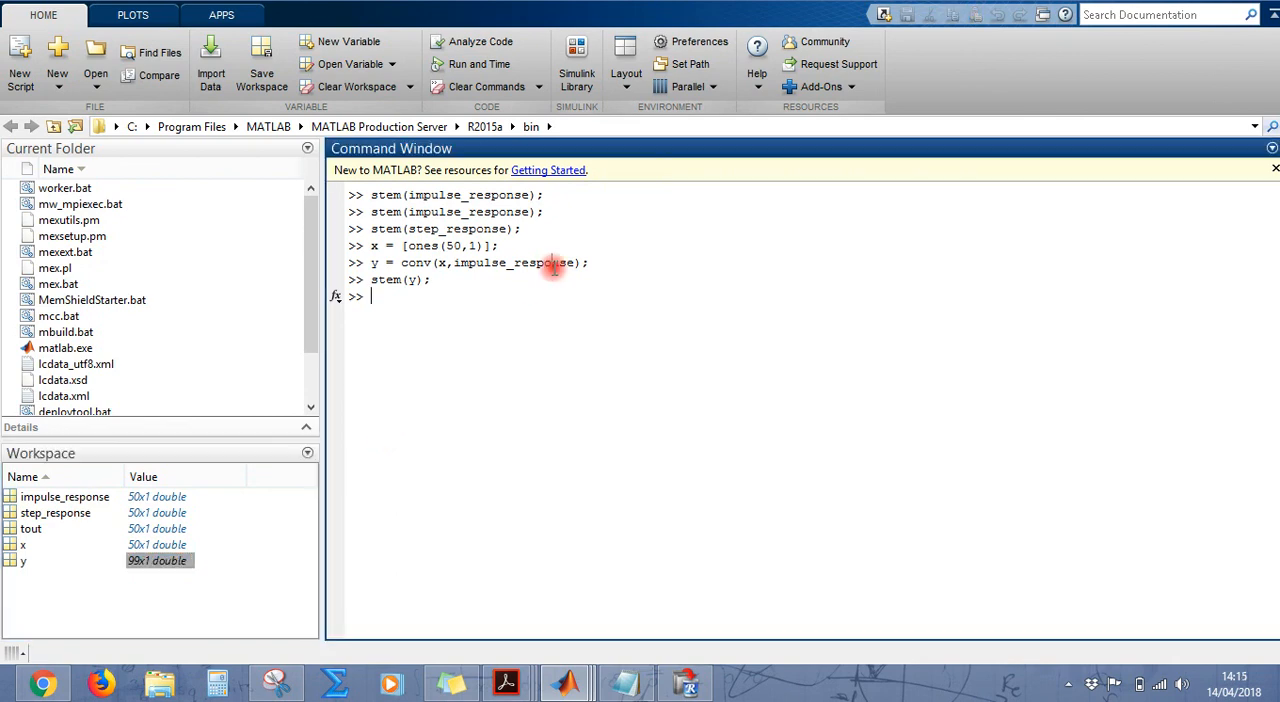
mouse_move(640, 690)
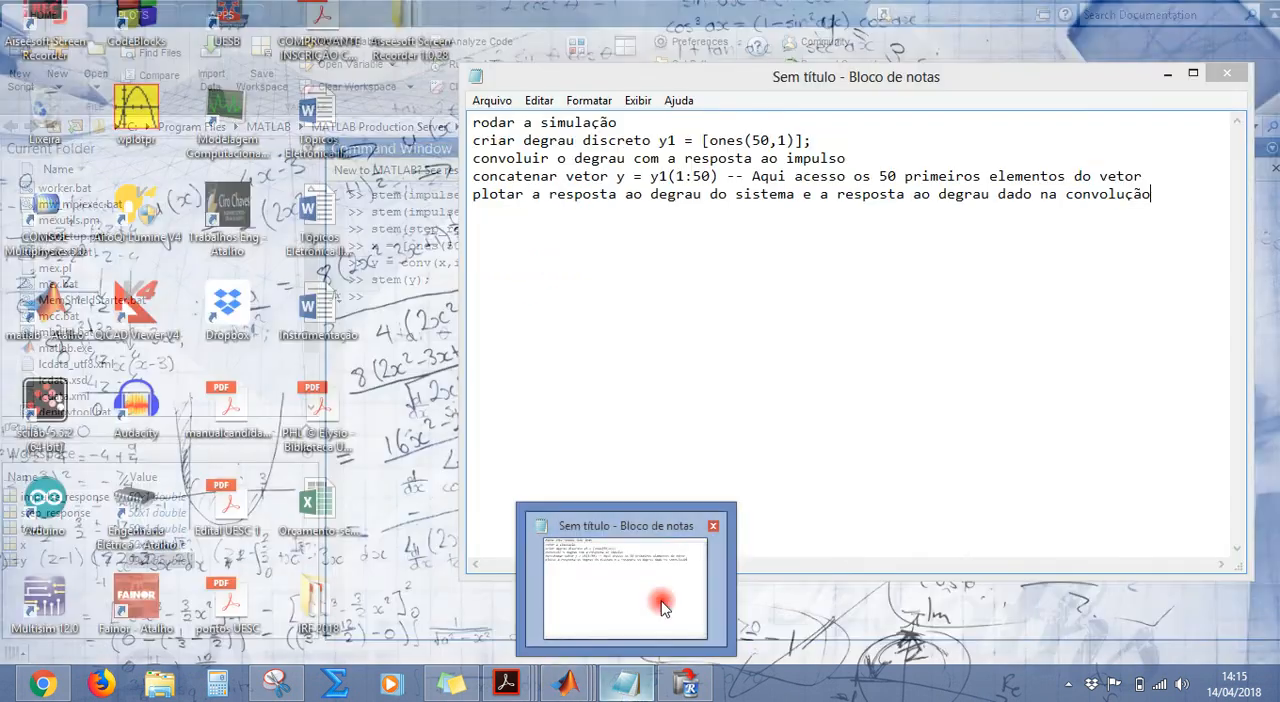
left_click(654, 606)
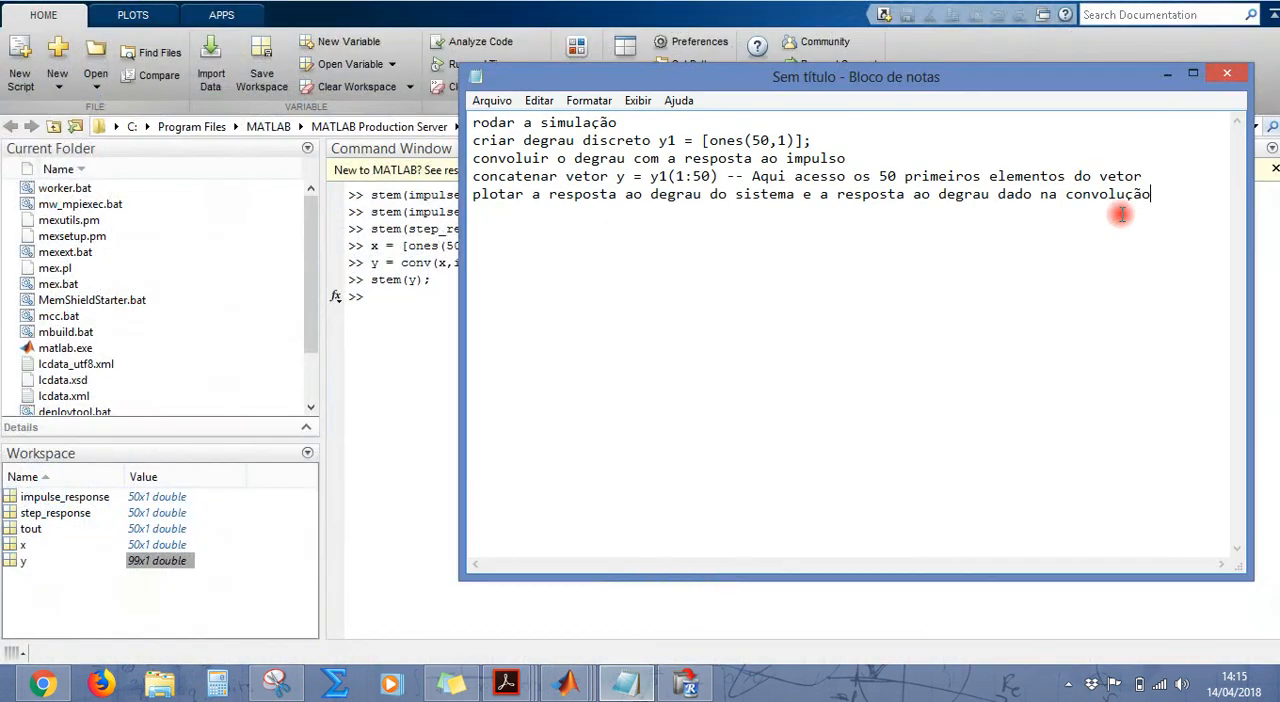
left_click(1166, 72)
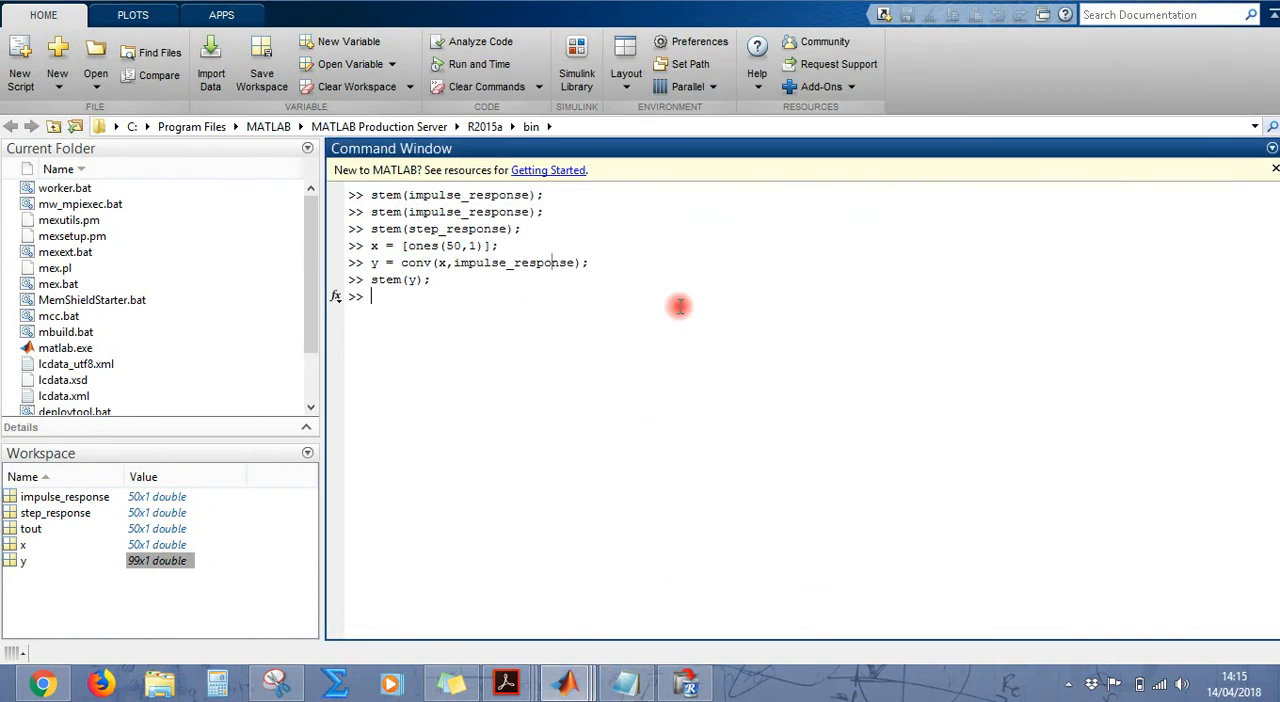
Step: Store the first 50 elements of y in a new variable with yo = y(1:50); and check its size in the workspace
type("y =")
key("Escape")
type("yout")
key("BackSpace")
key("BackSpace")
type("= y(1:50);")
key("Return")
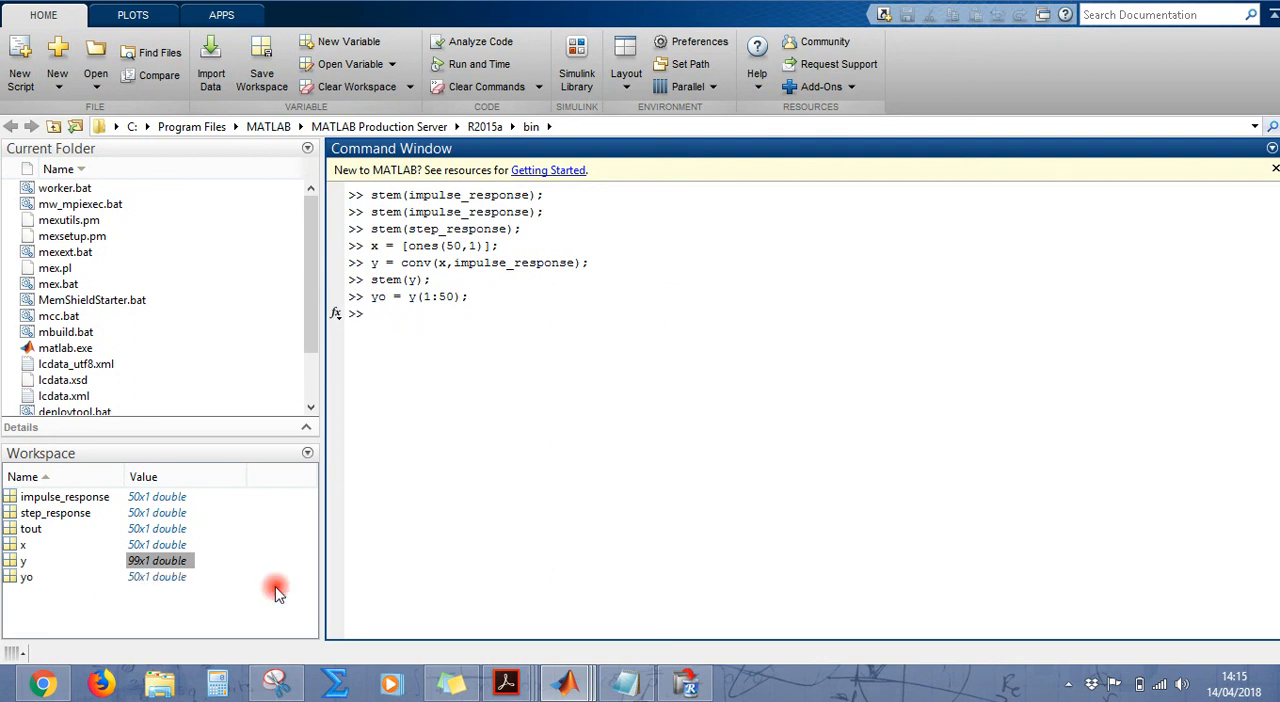
left_click(57, 582)
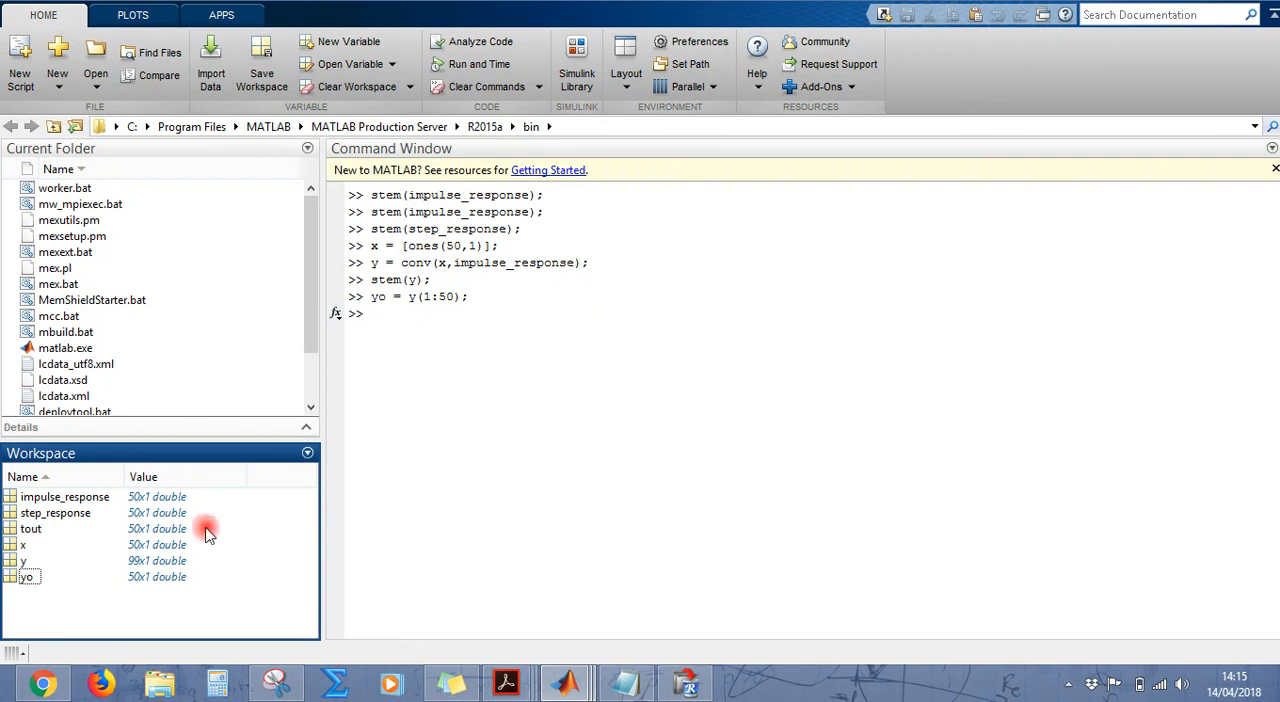
left_click(37, 580)
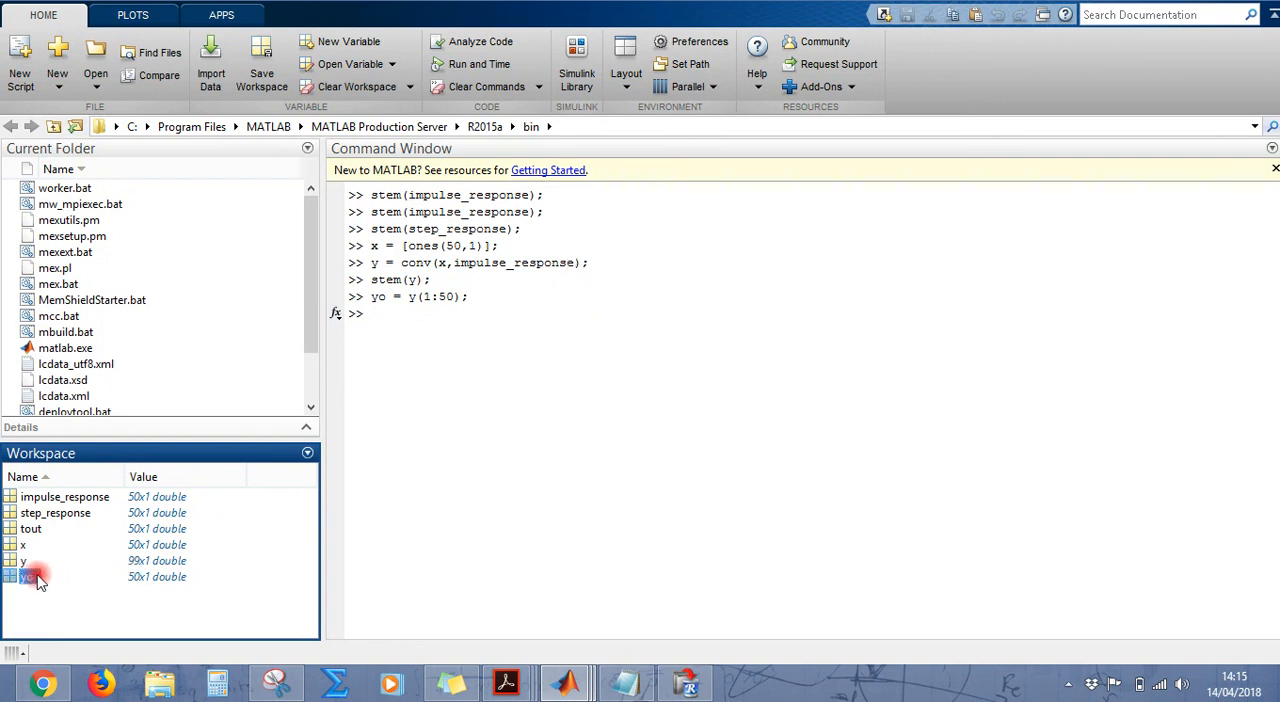
left_click(412, 317)
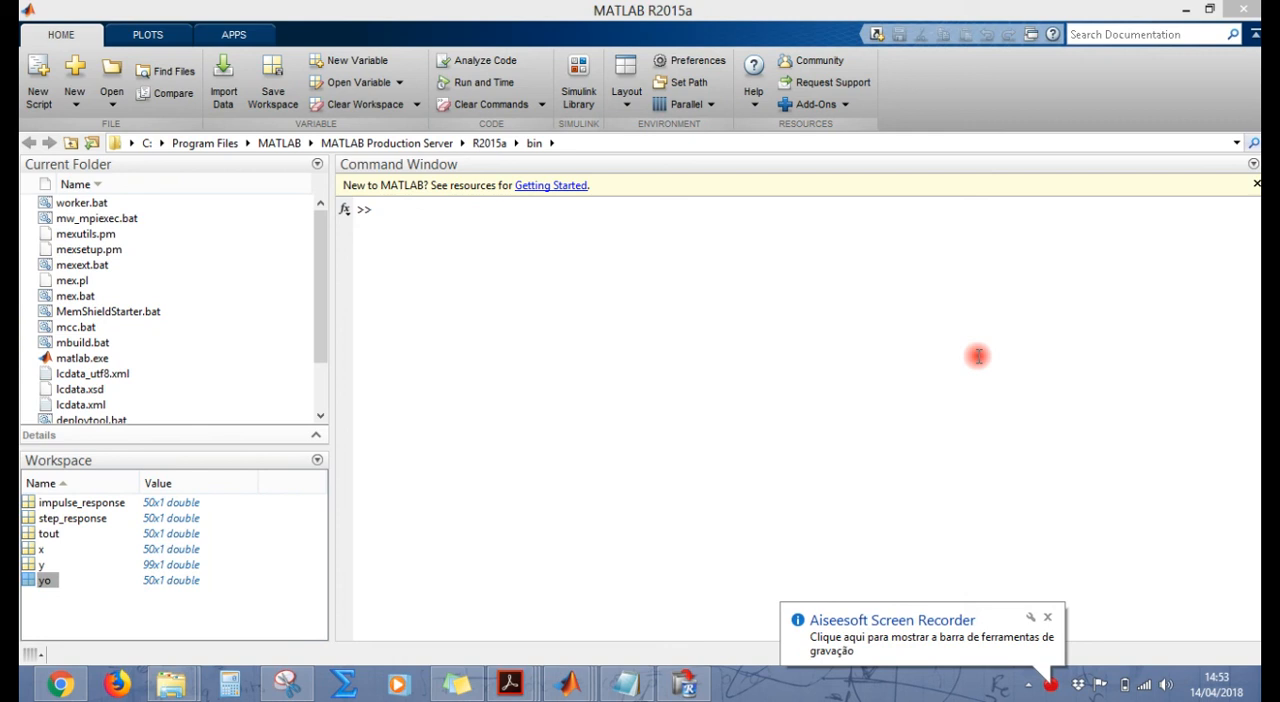
Step: Review the workspace variables impulse_response, step_response, x, y and yo involved in the convolution
left_click(980, 356)
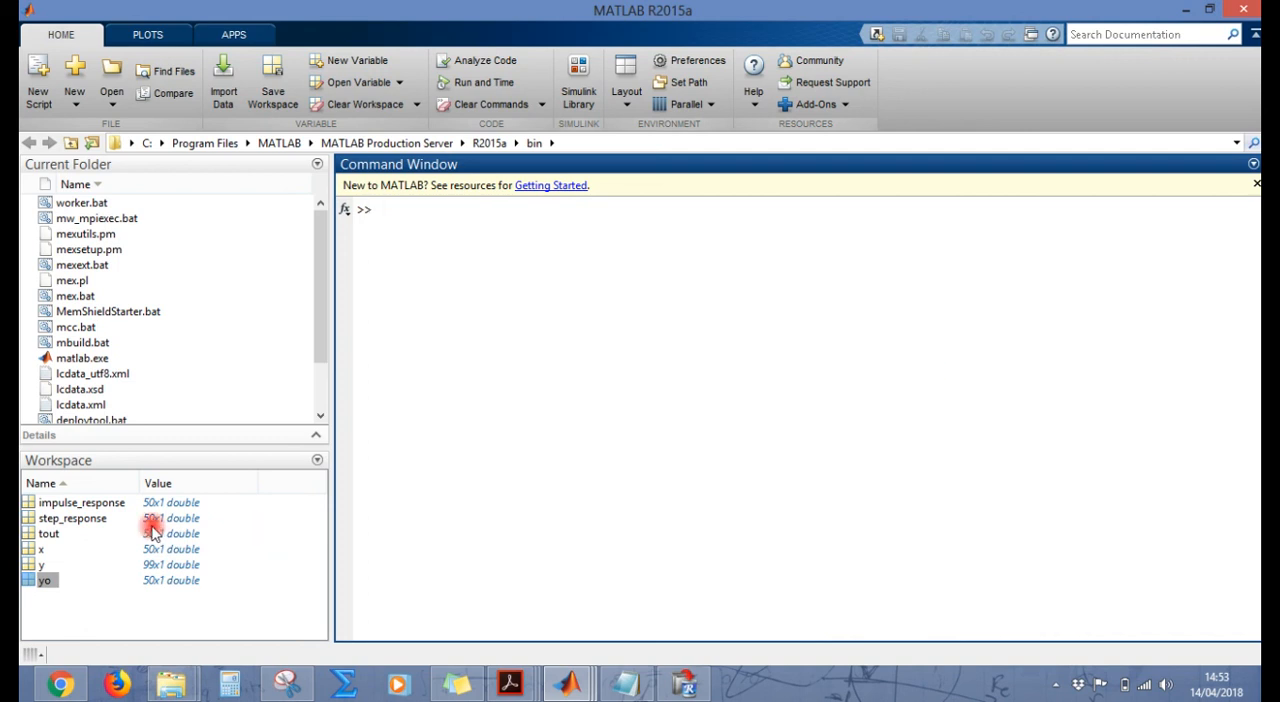
left_click(95, 525)
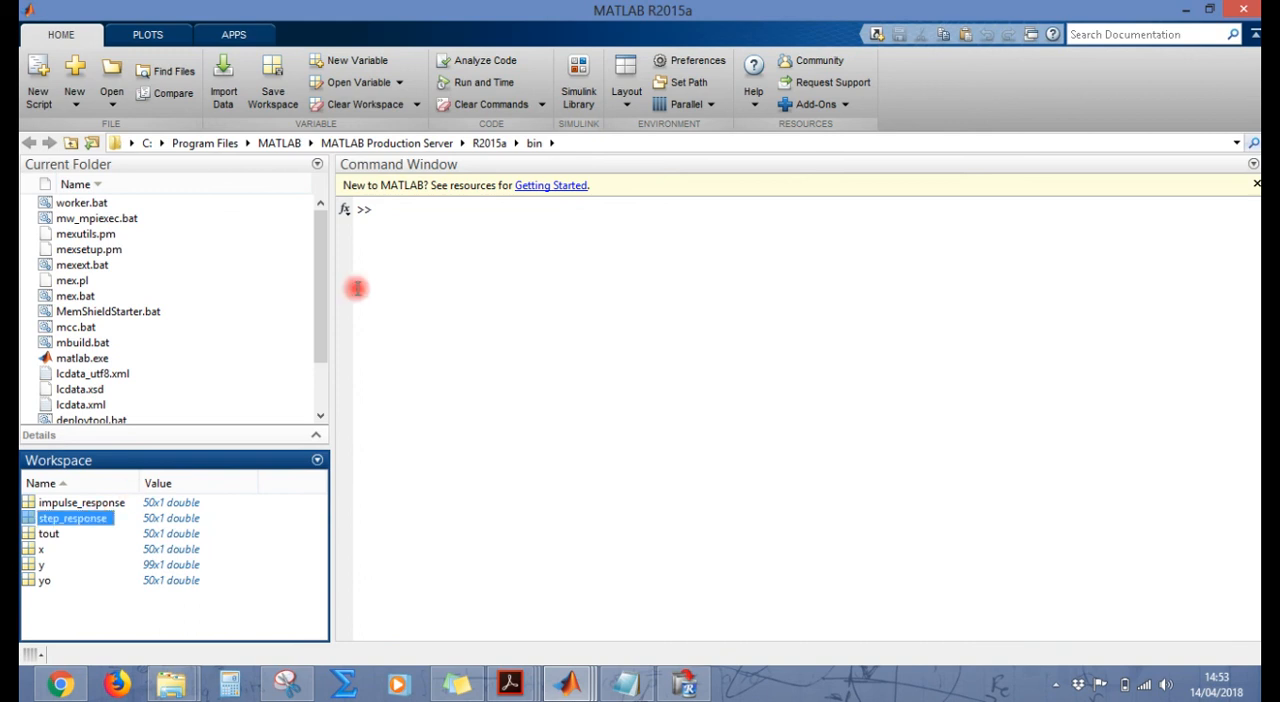
left_click(446, 217)
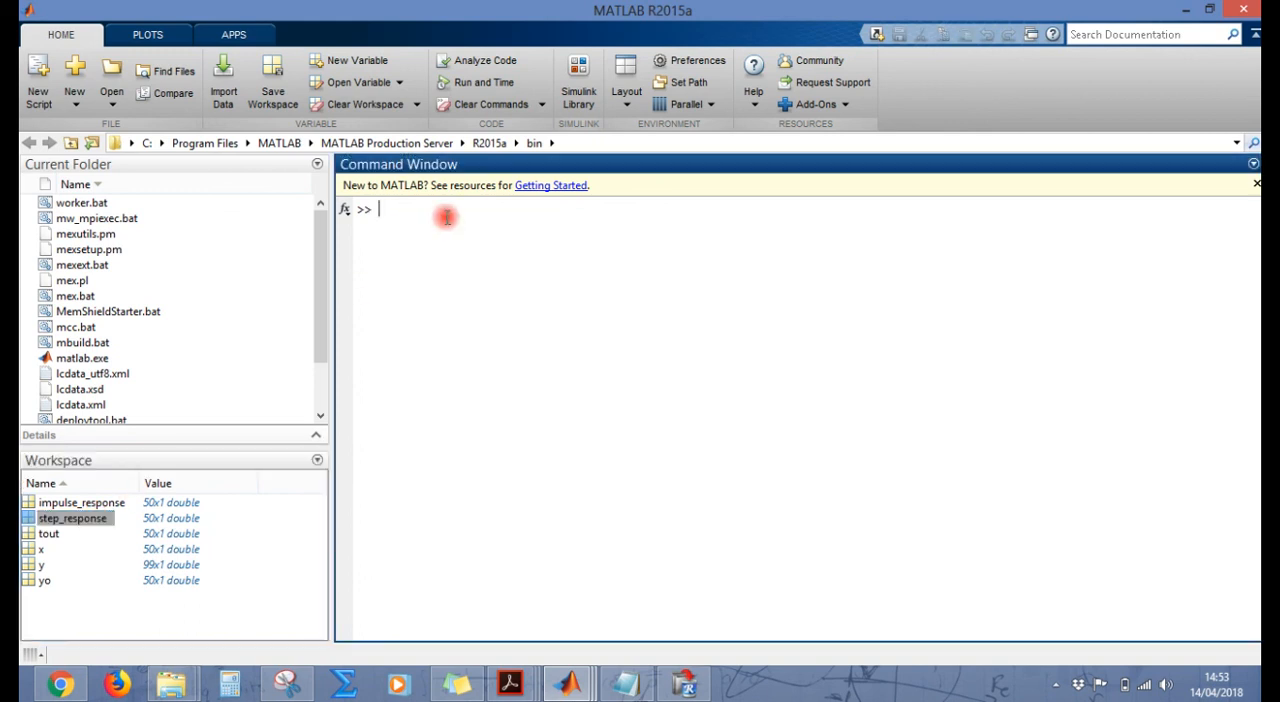
left_click(47, 583)
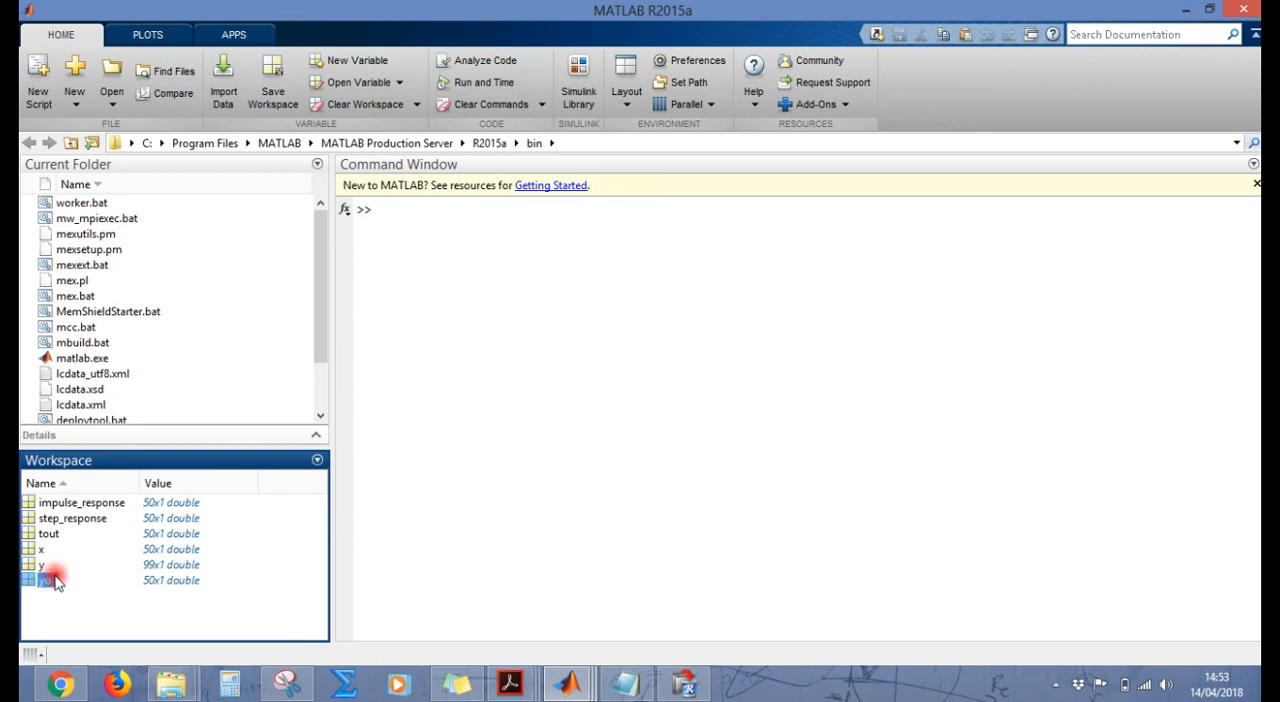
left_click(104, 508)
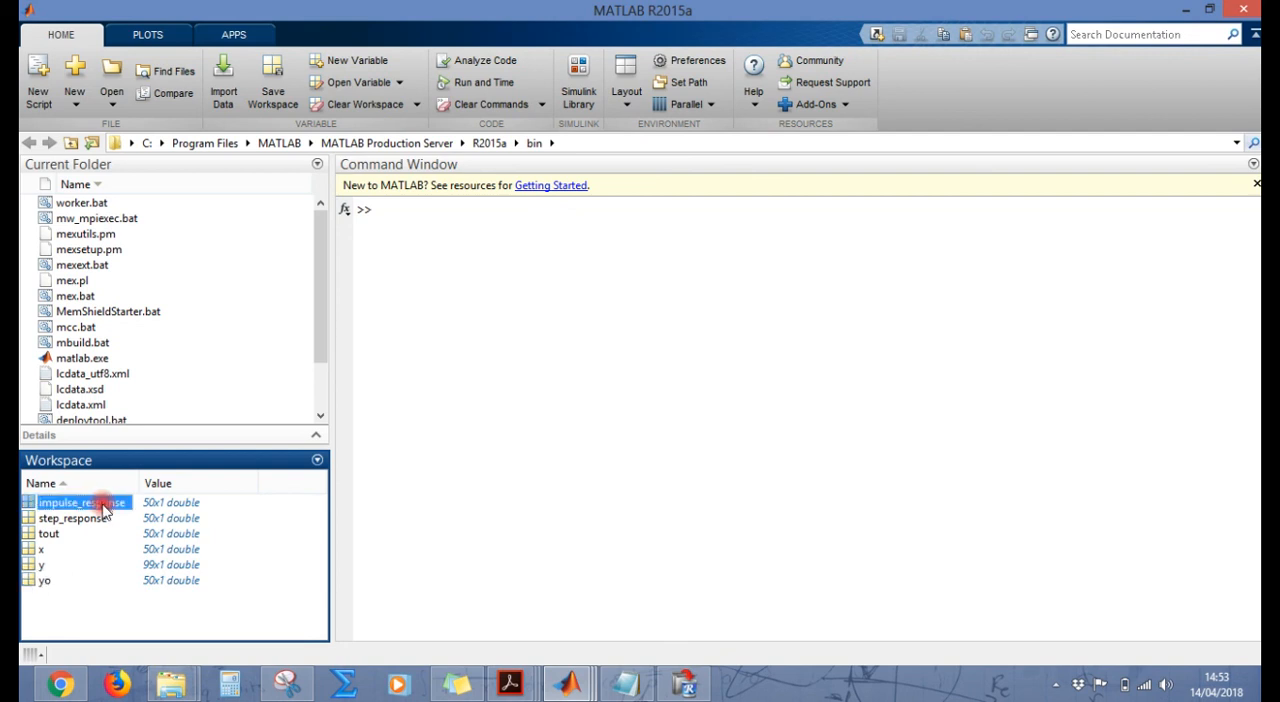
left_click(47, 570)
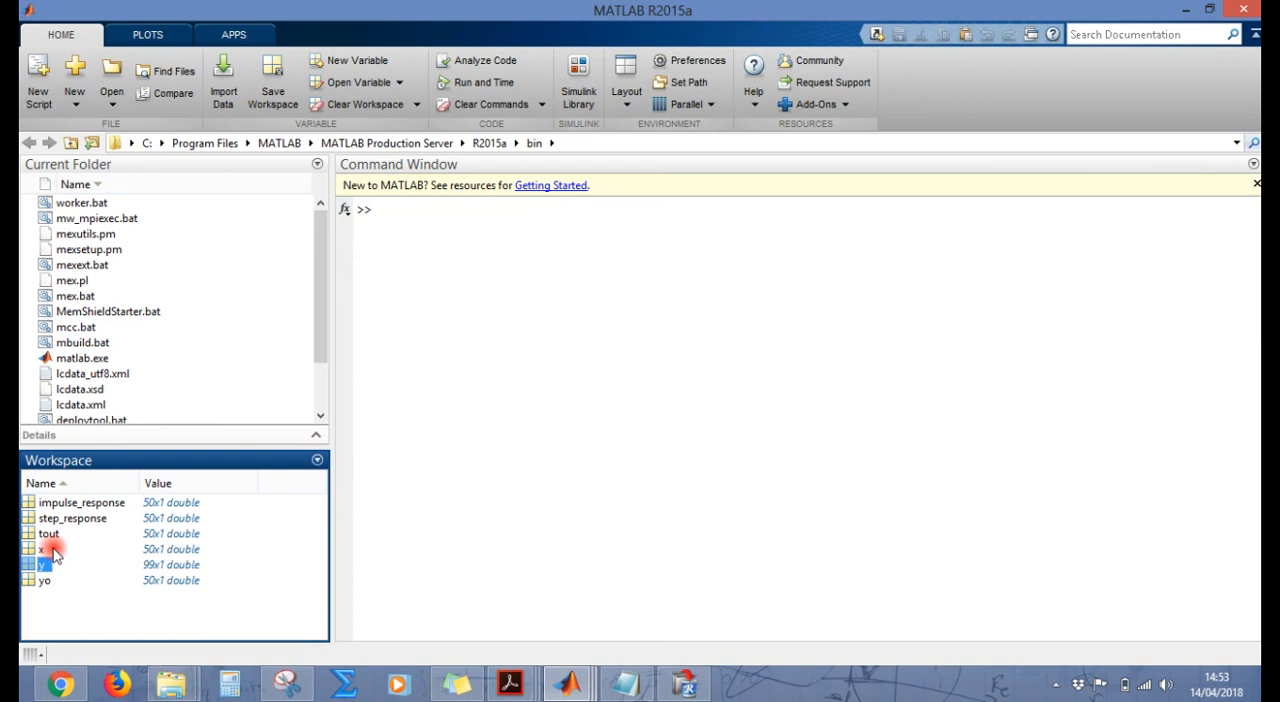
left_click(50, 551)
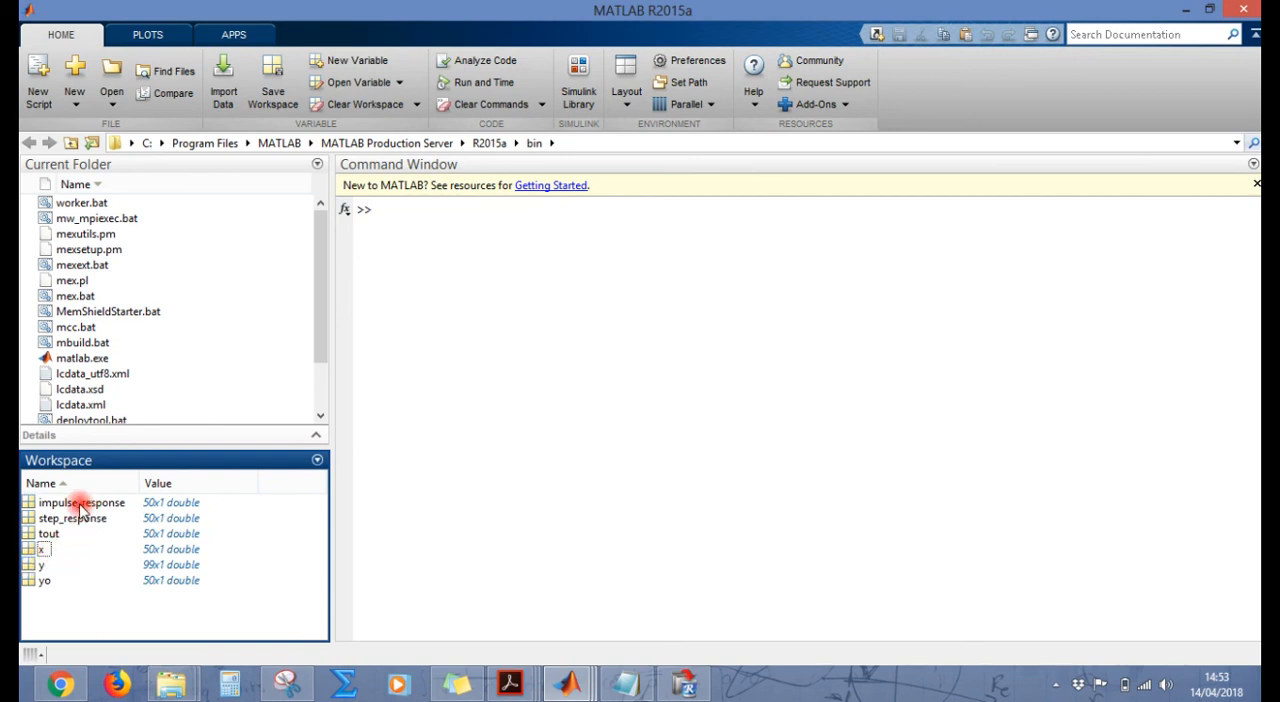
left_click(78, 508)
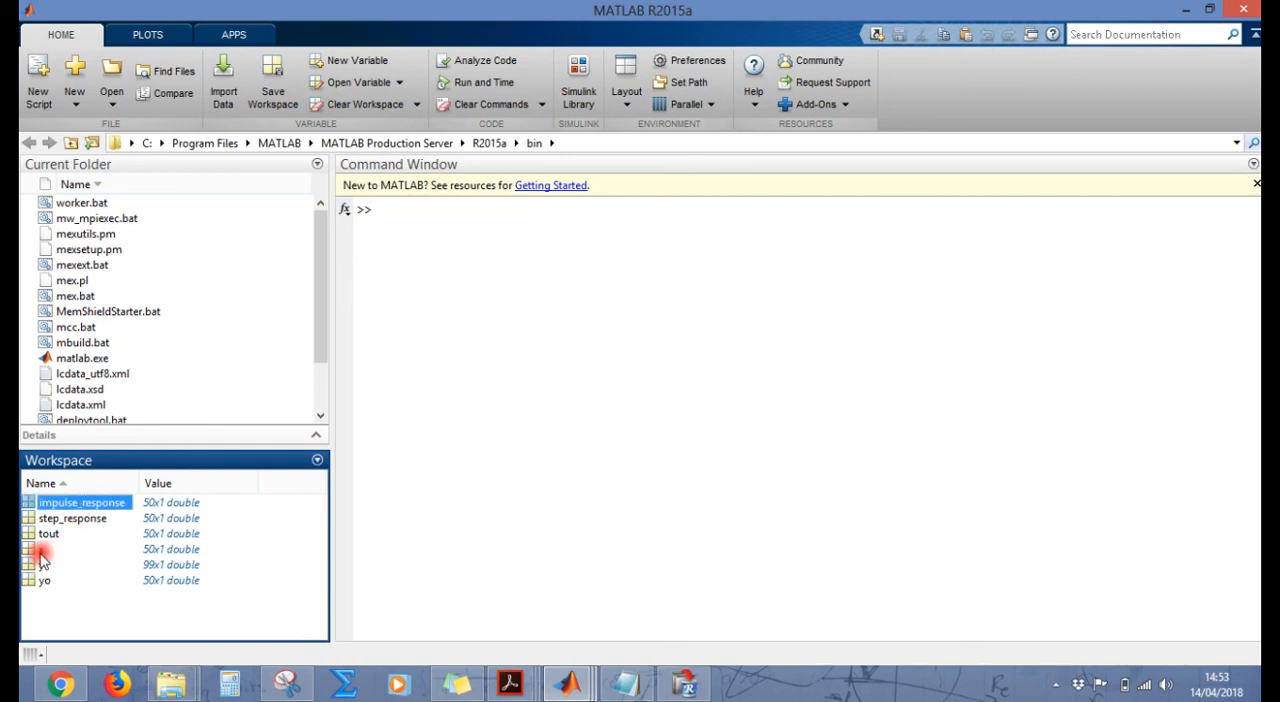
left_click(41, 553)
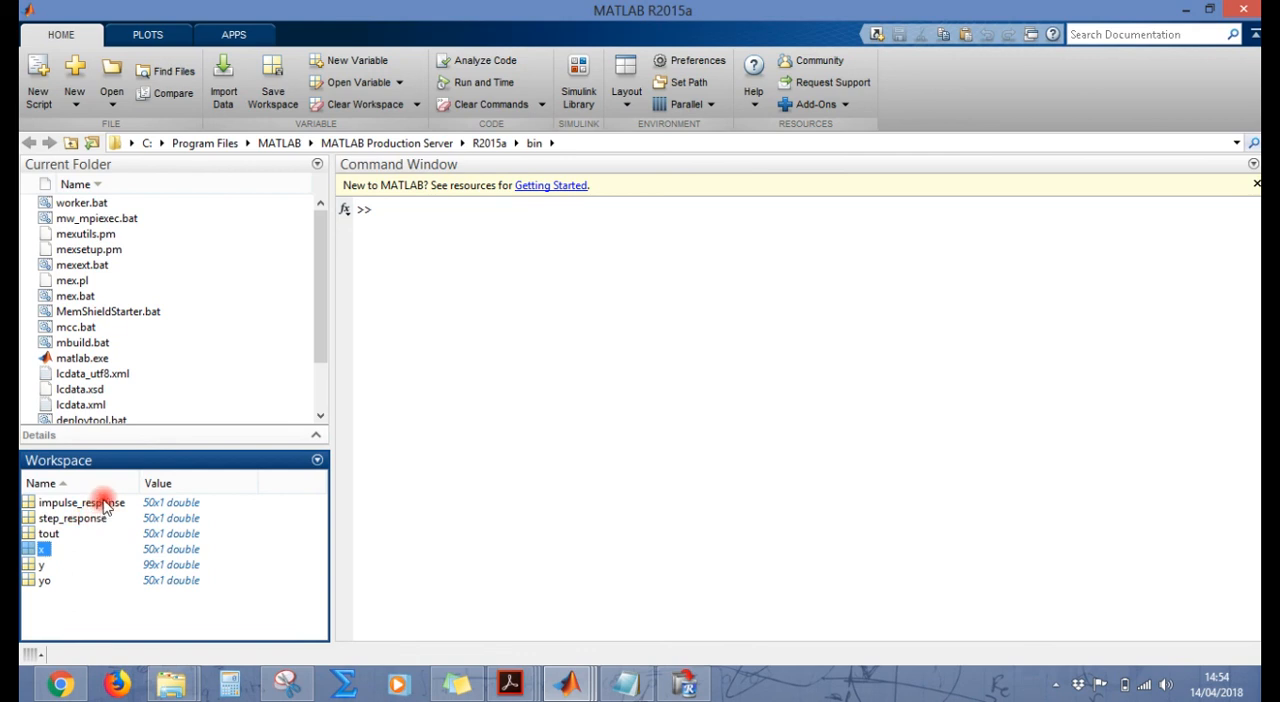
left_click(104, 506)
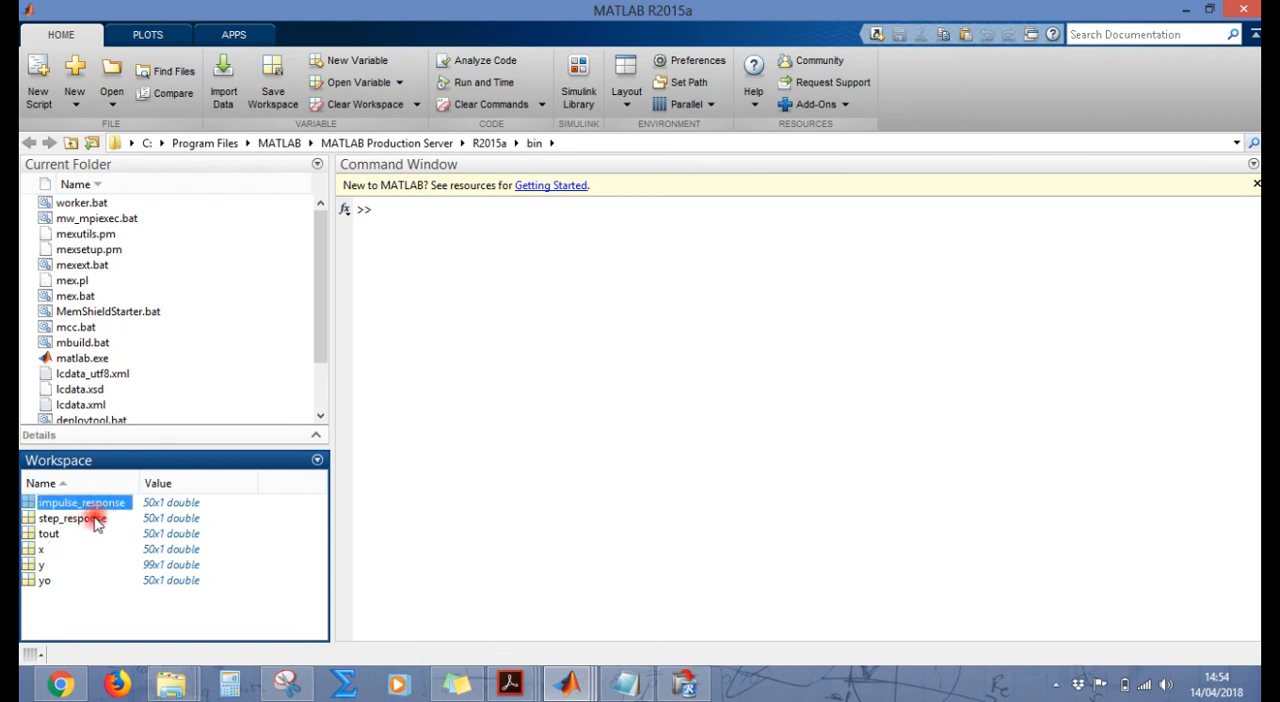
left_click(97, 520)
Step: Create the upper axes of a two-row figure with subplot(2,1,1); and minimize the figure
left_click(481, 296)
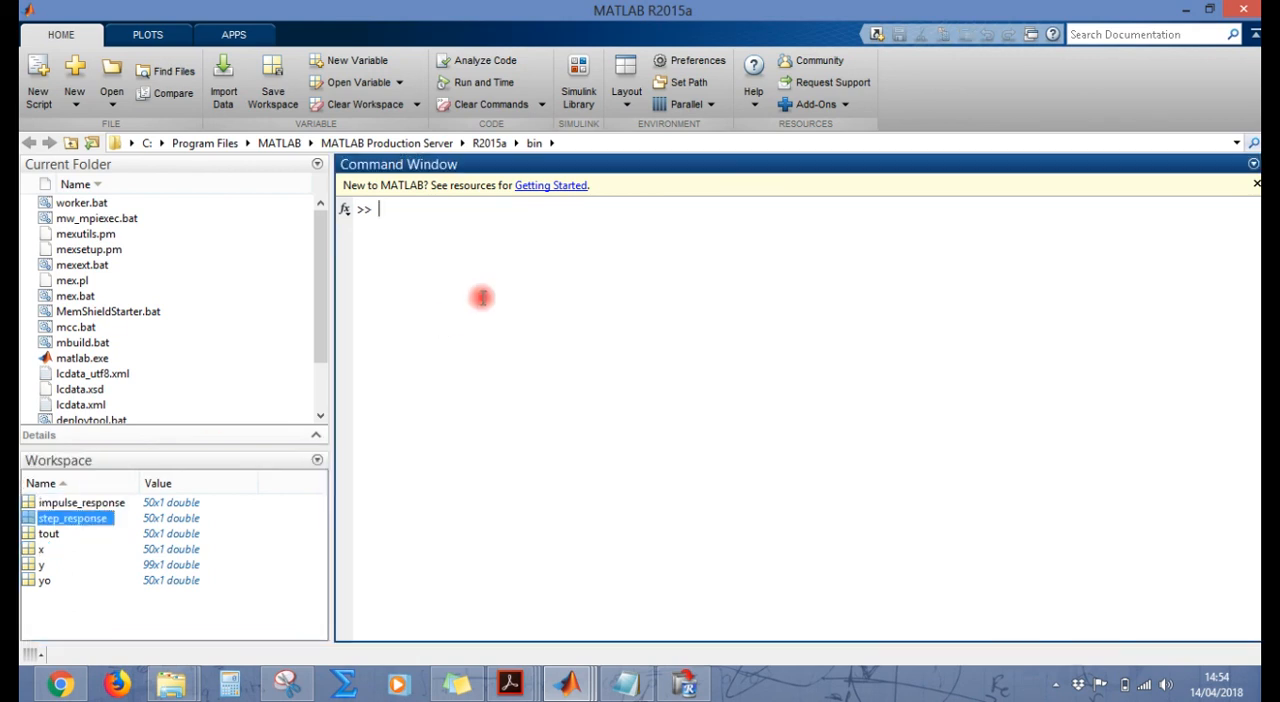
type("subplo")
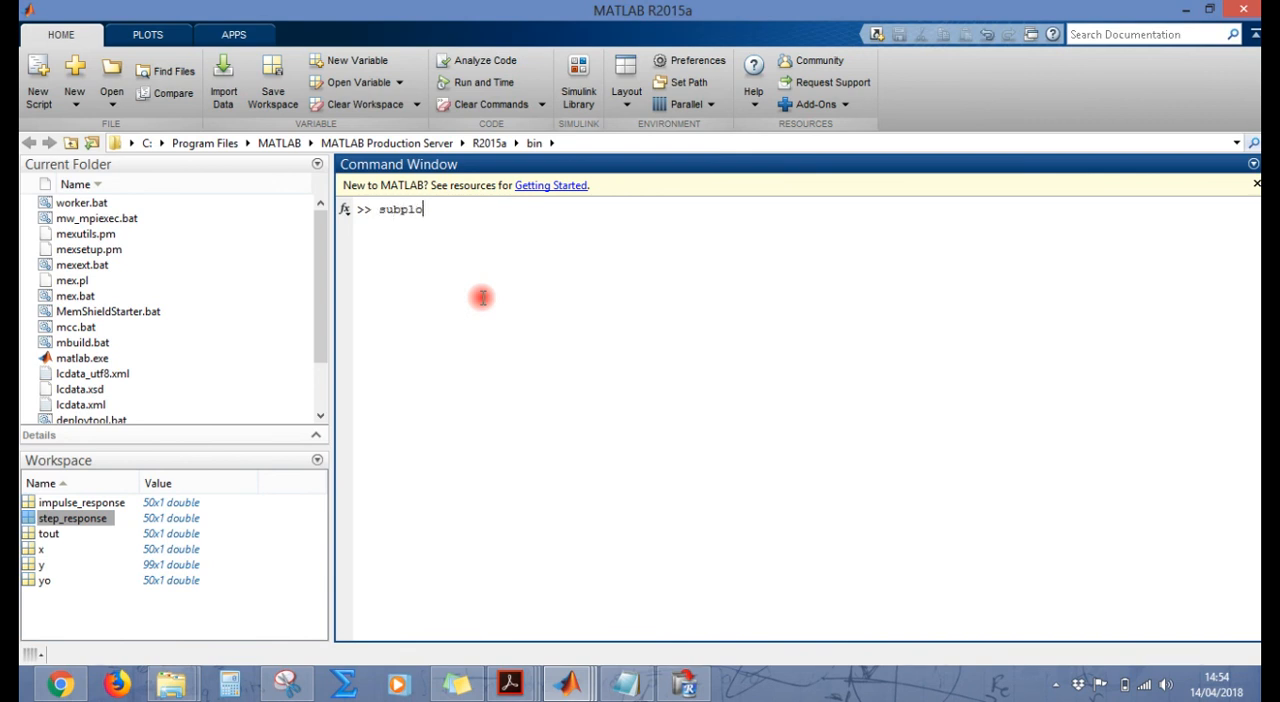
type("t(2,1,1)")
key("Return")
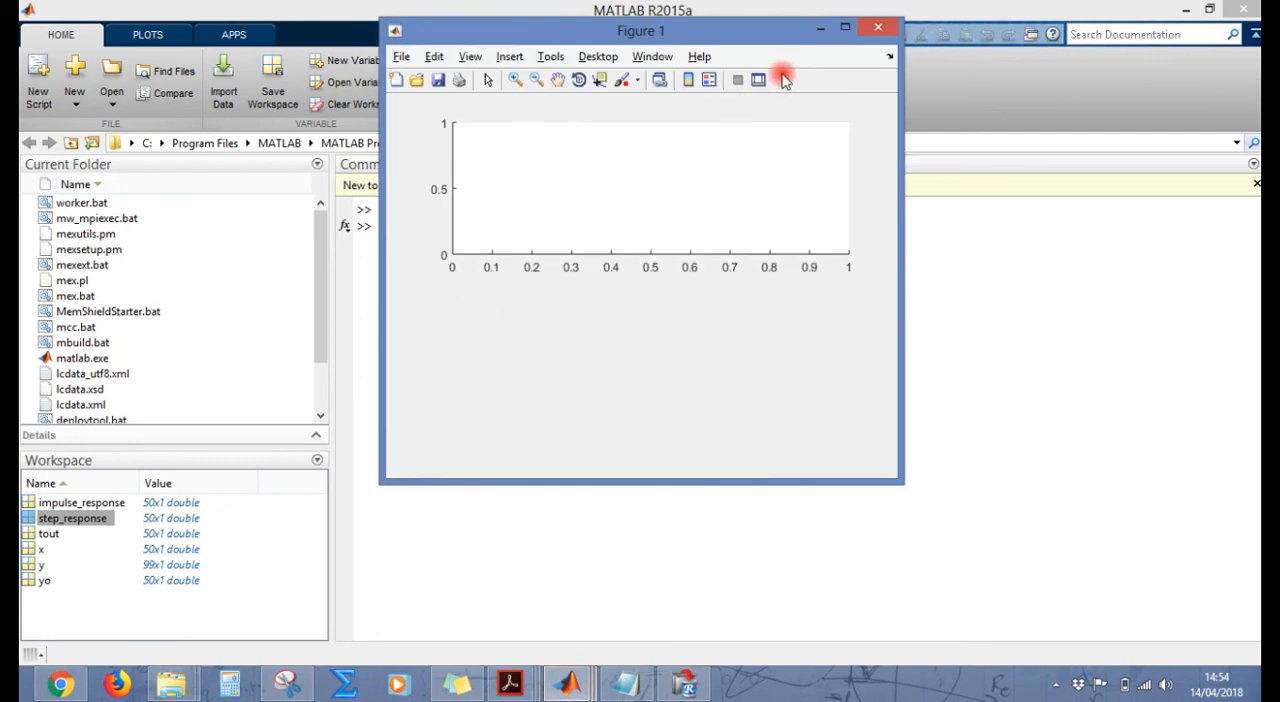
left_click(815, 30)
Step: Try to plot the upper subplot with stem(step_impulse);
type("stem(")
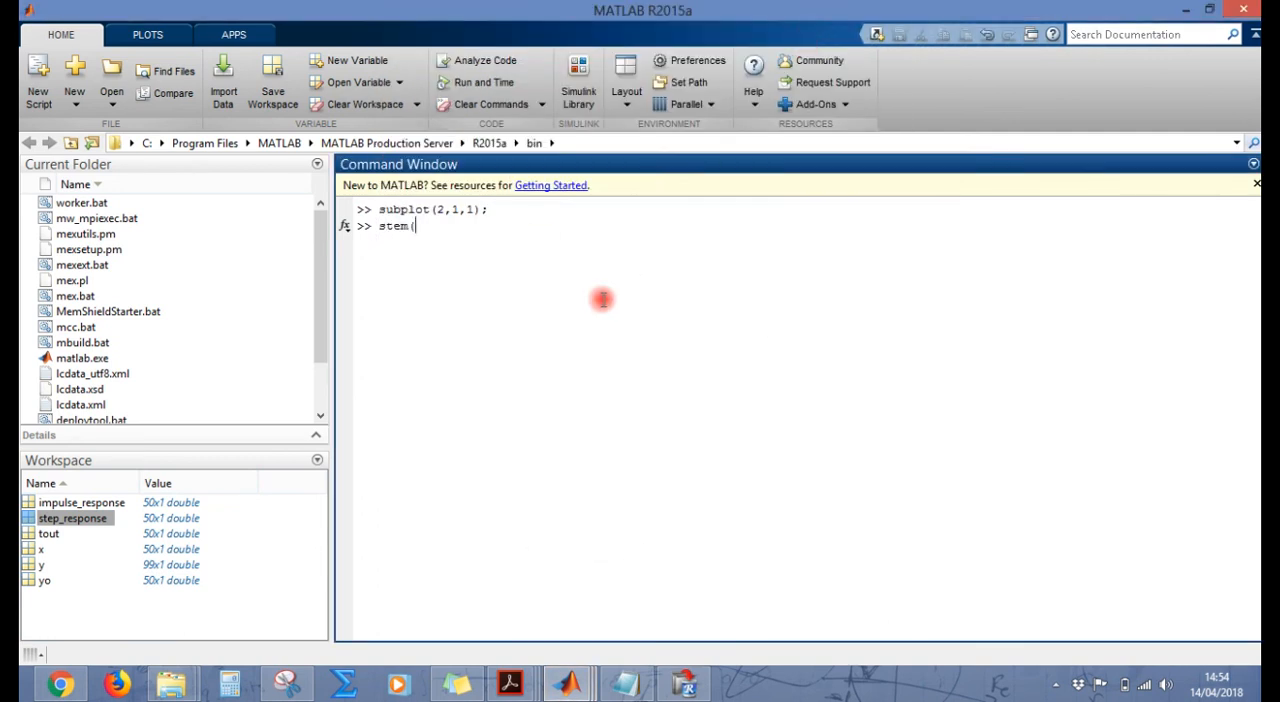
type("step_impulse);")
key("Return")
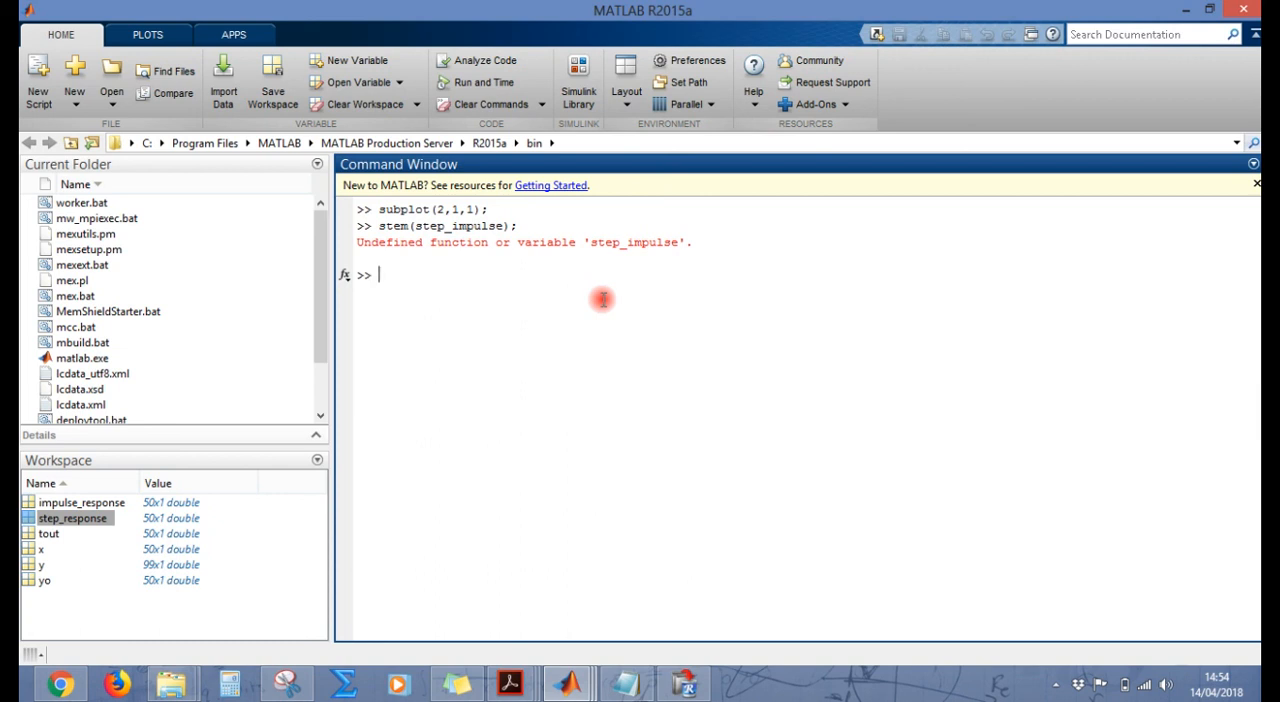
Step: Plot the simulated step response in the upper subplot with stem(step_response);
type("stem(step_response)")
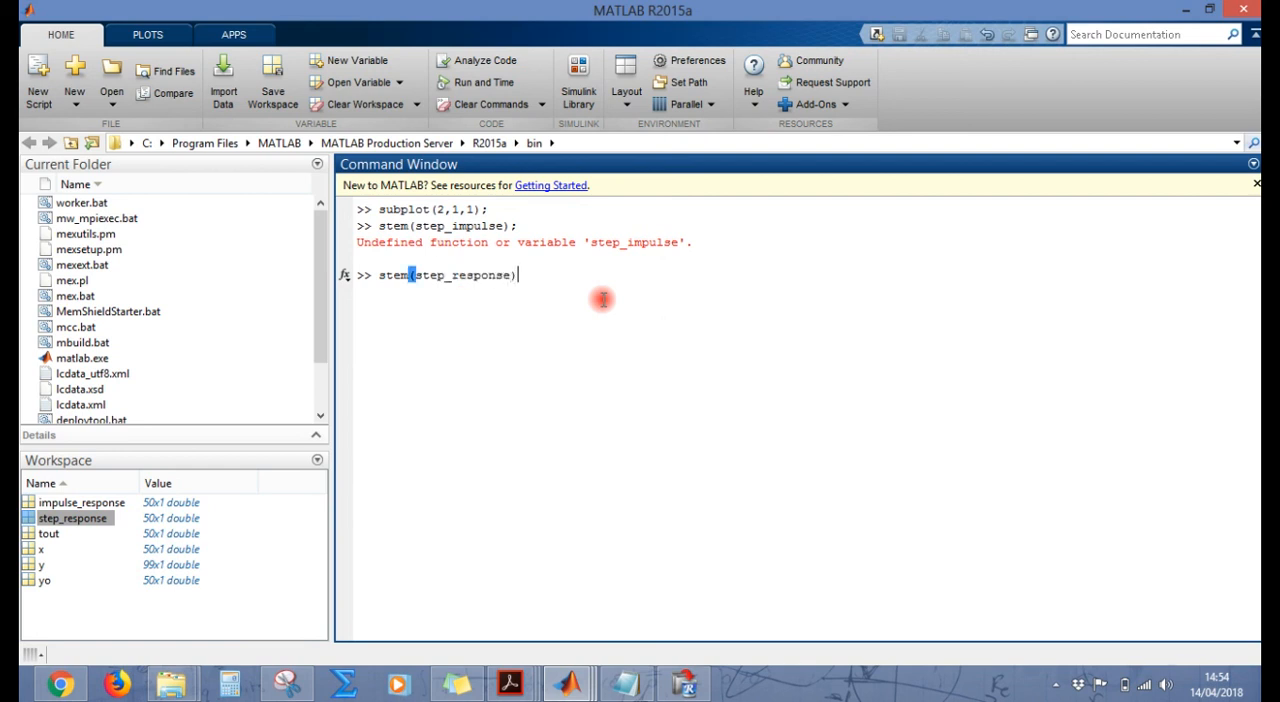
type(";")
key("Return")
Step: Create the lower axes with subplot(2,1,2); and plot the truncated convolution result there with stem(yo);
type("subplot(2,1,2);")
key("Return")
type("stem(yo);")
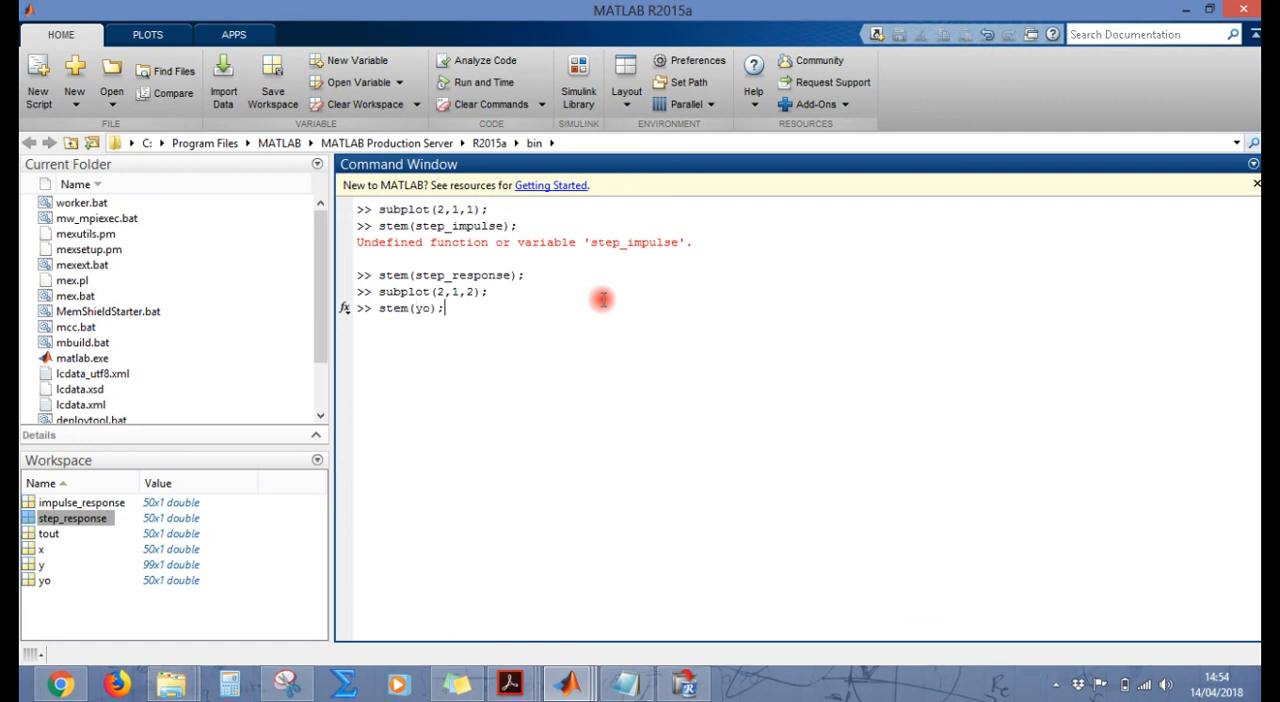
key("Return")
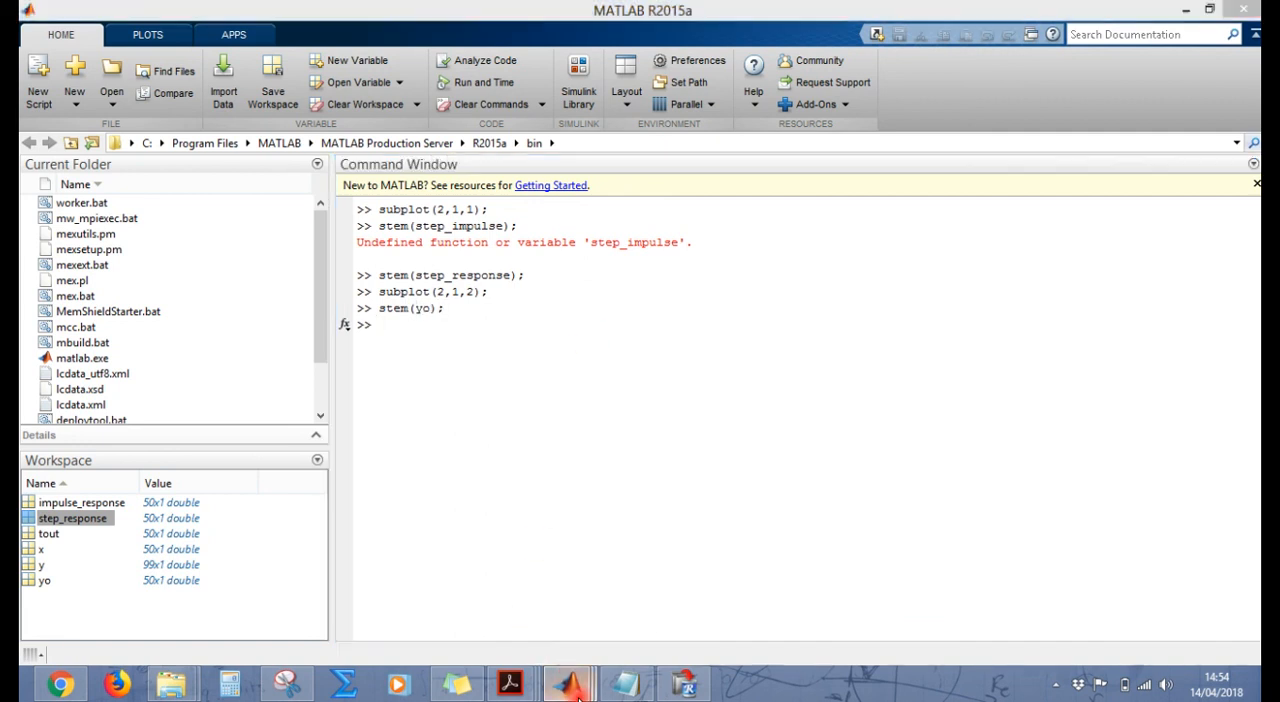
Step: Bring up Figure 1 and maximize it to compare the simulated step response with the convolution result
mouse_move(566, 684)
left_click(866, 617)
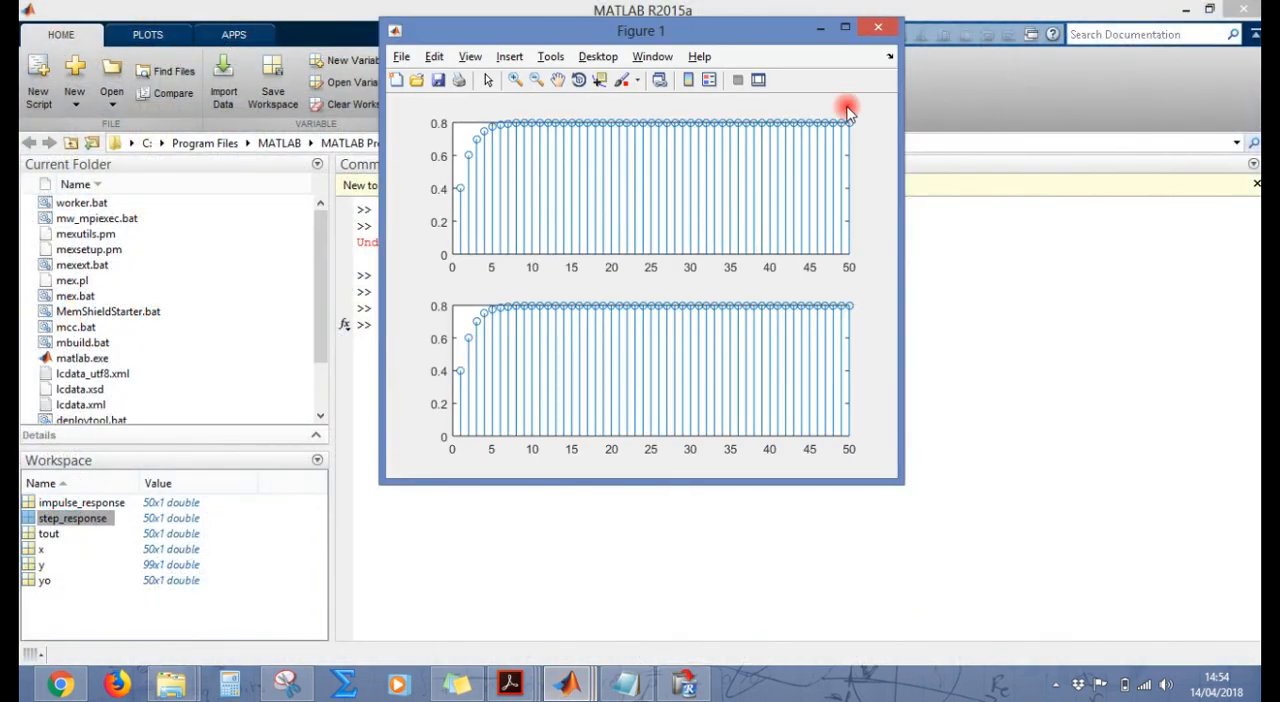
left_click(848, 28)
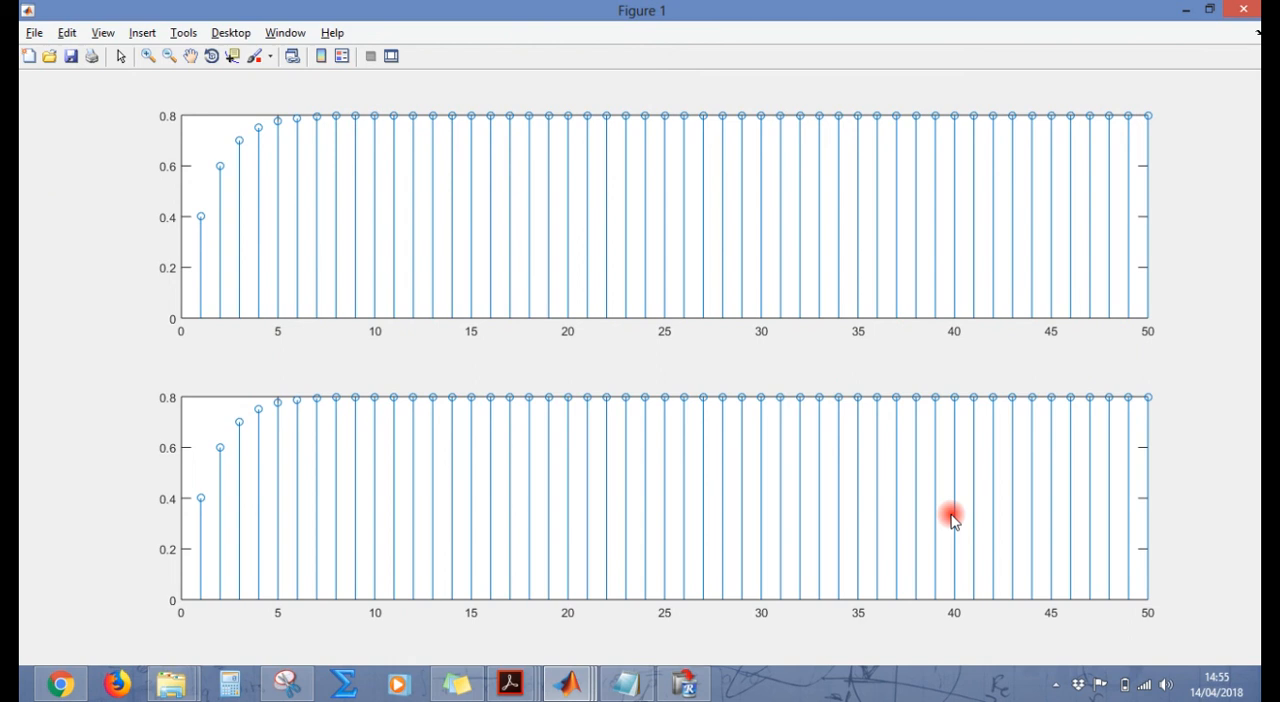
left_click(1053, 688)
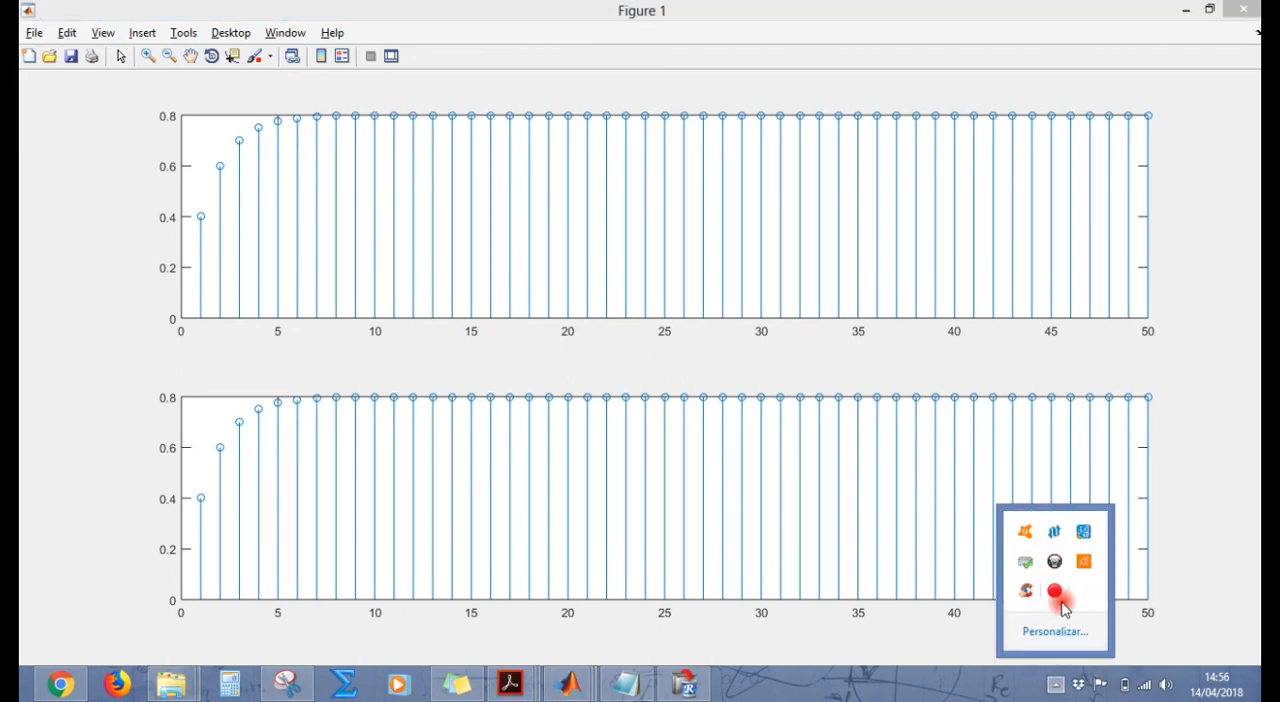
left_click(1056, 593)
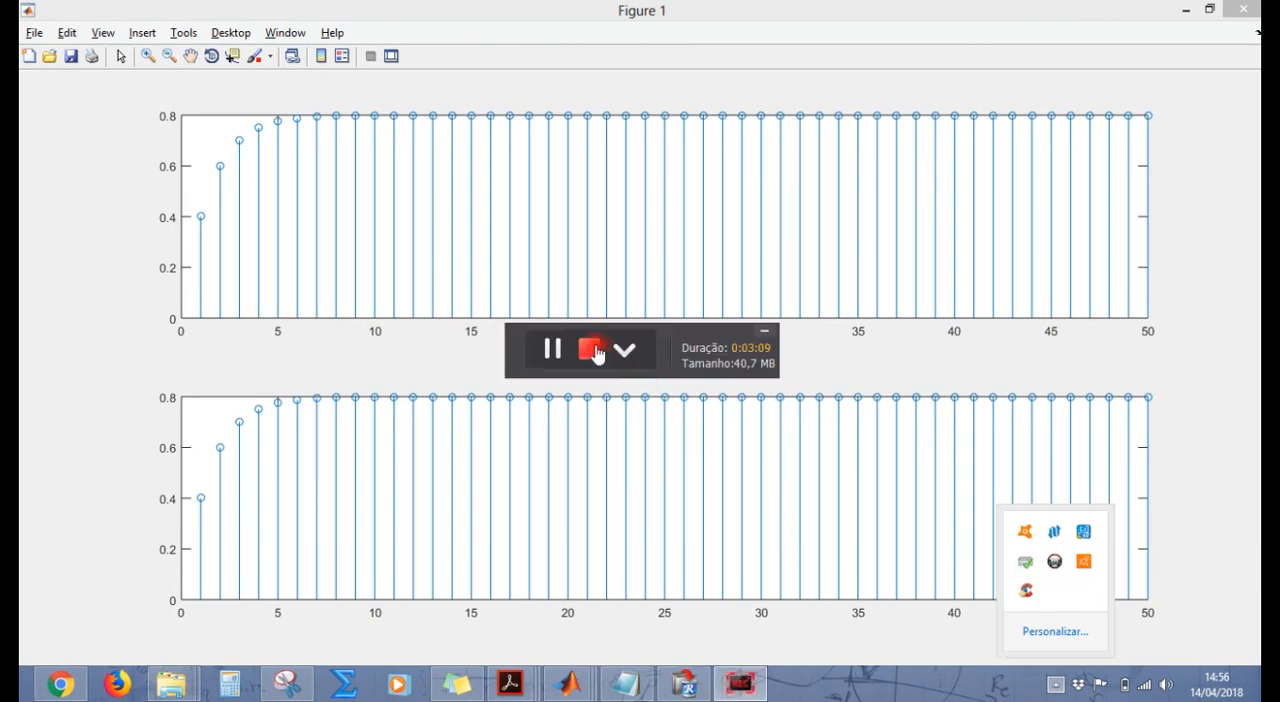